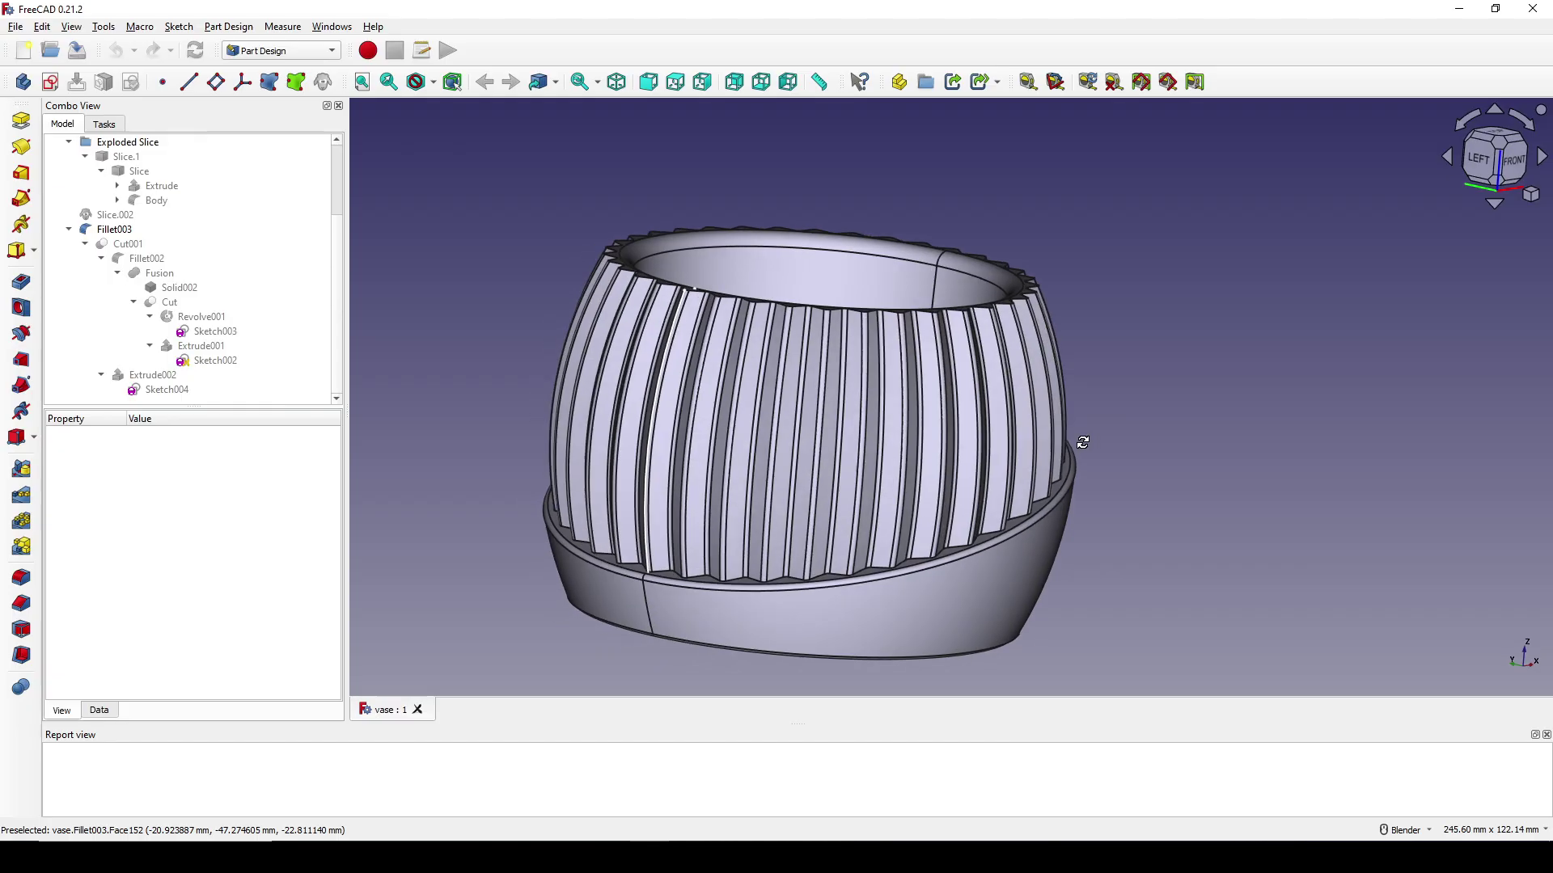
middle_drag(1074, 439, 1081, 443)
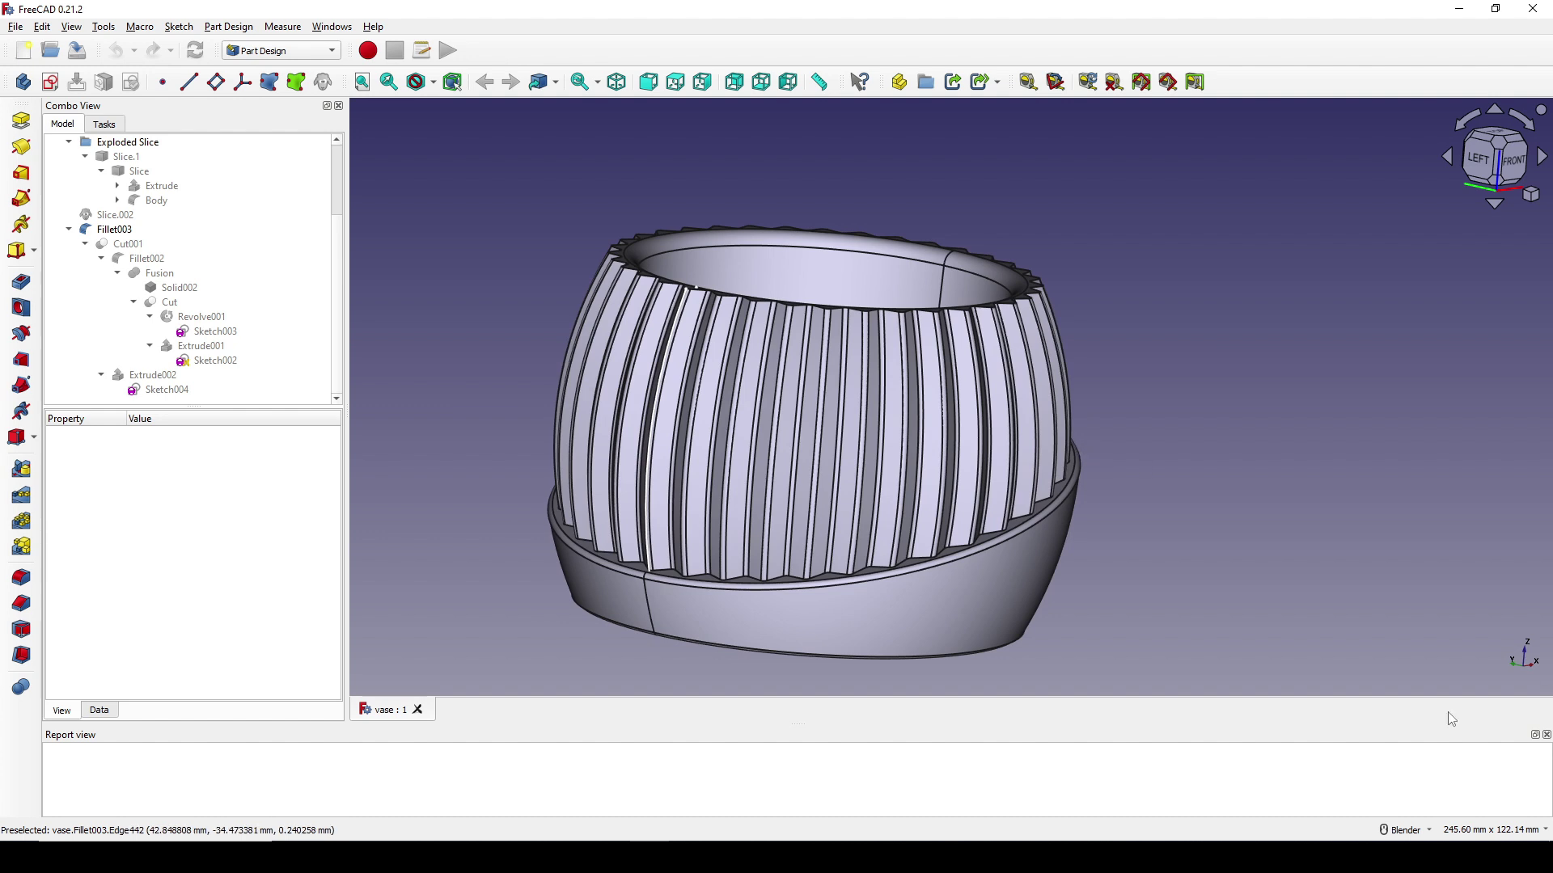
middle_drag(401, 416, 790, 434)
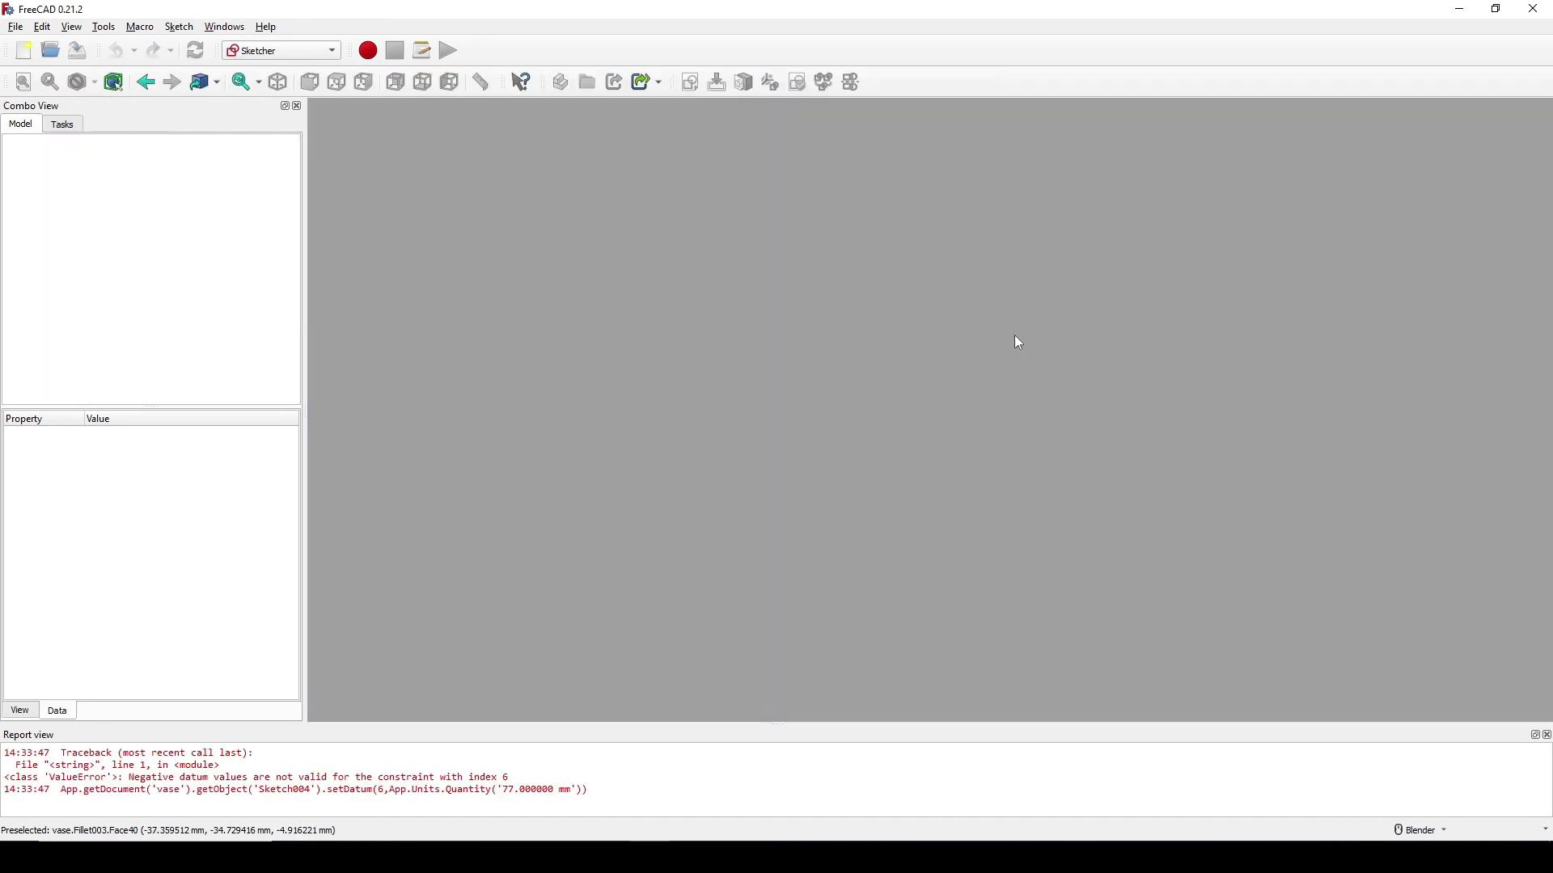
- Create a new document and start a sketch on the XZ plane
click(22, 51)
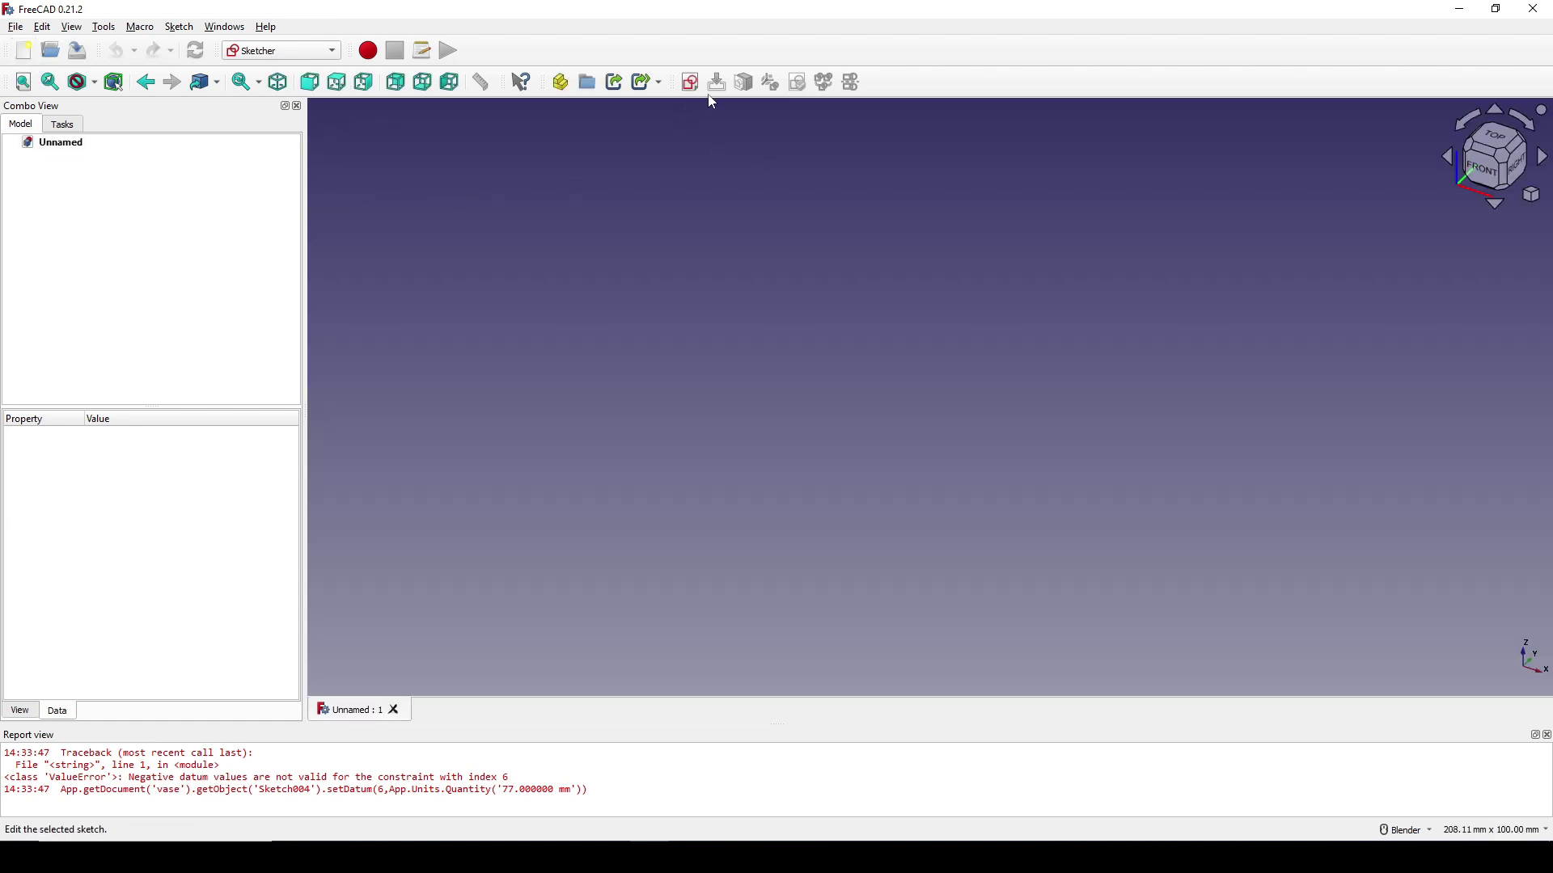
click(689, 82)
click(745, 405)
click(743, 499)
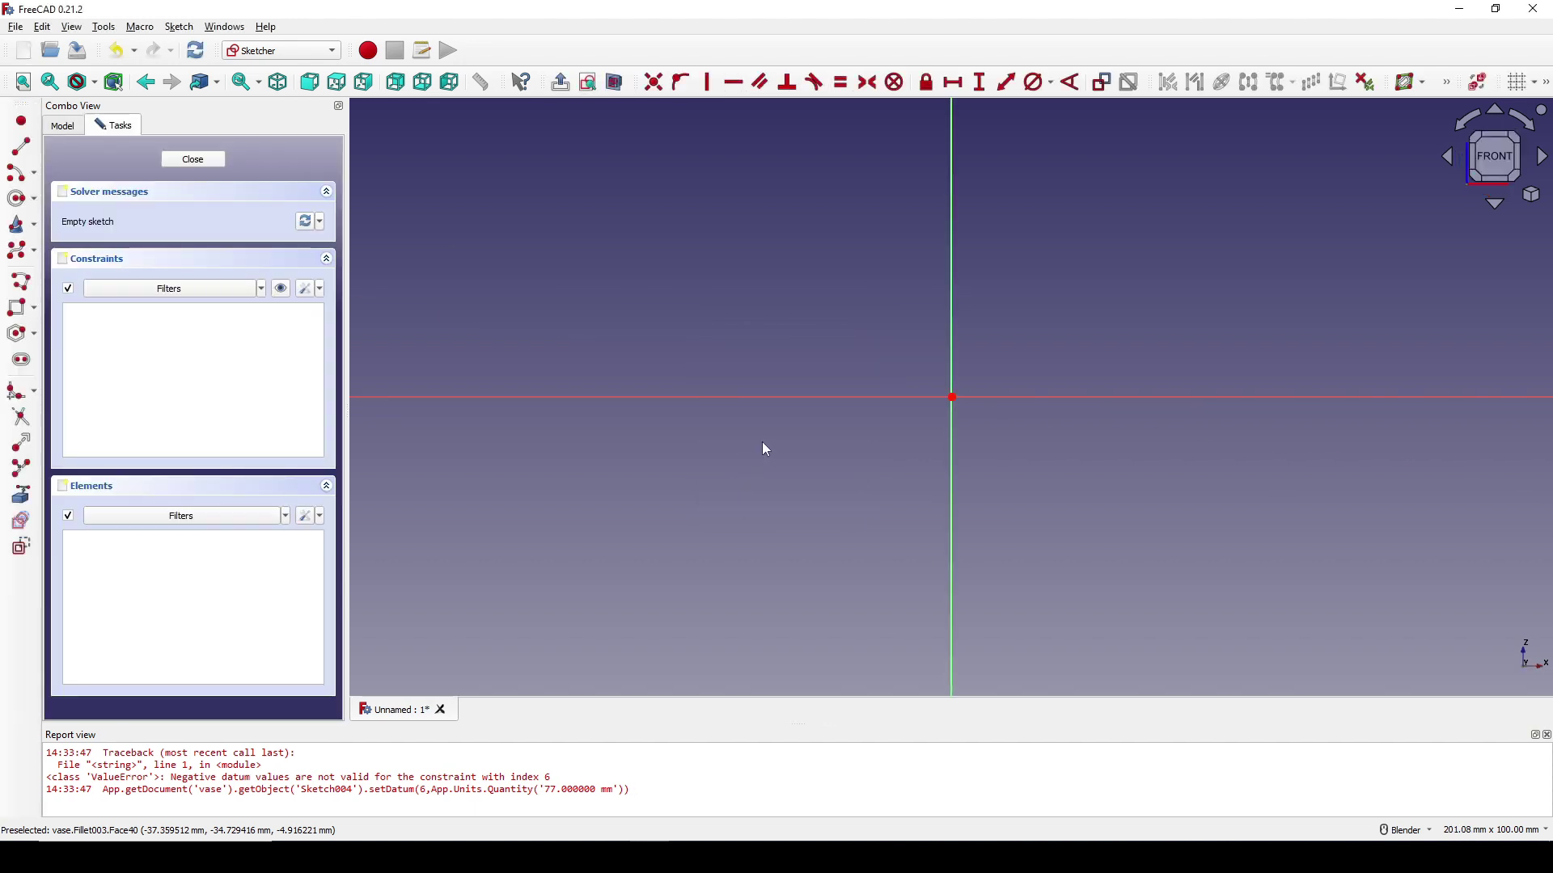
shift+middle_drag(968, 328, 841, 377)
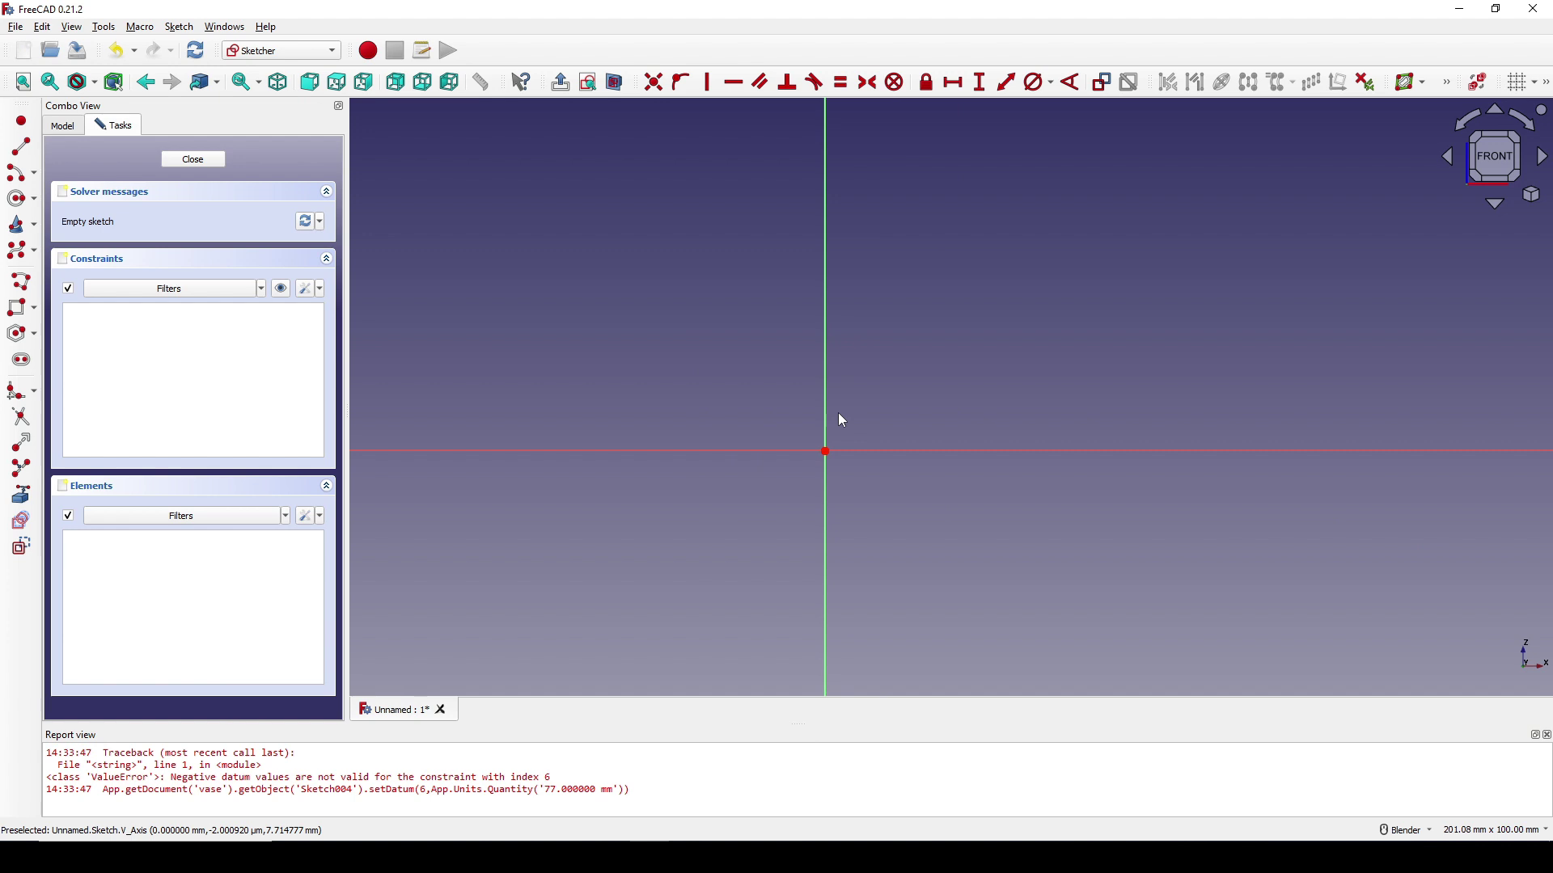
- Sketch an arc by end points and rim point on the negative X side, bulging away from the vertical axis and crossing the horizontal axis
click(34, 172)
click(113, 190)
click(620, 292)
click(609, 599)
click(571, 465)
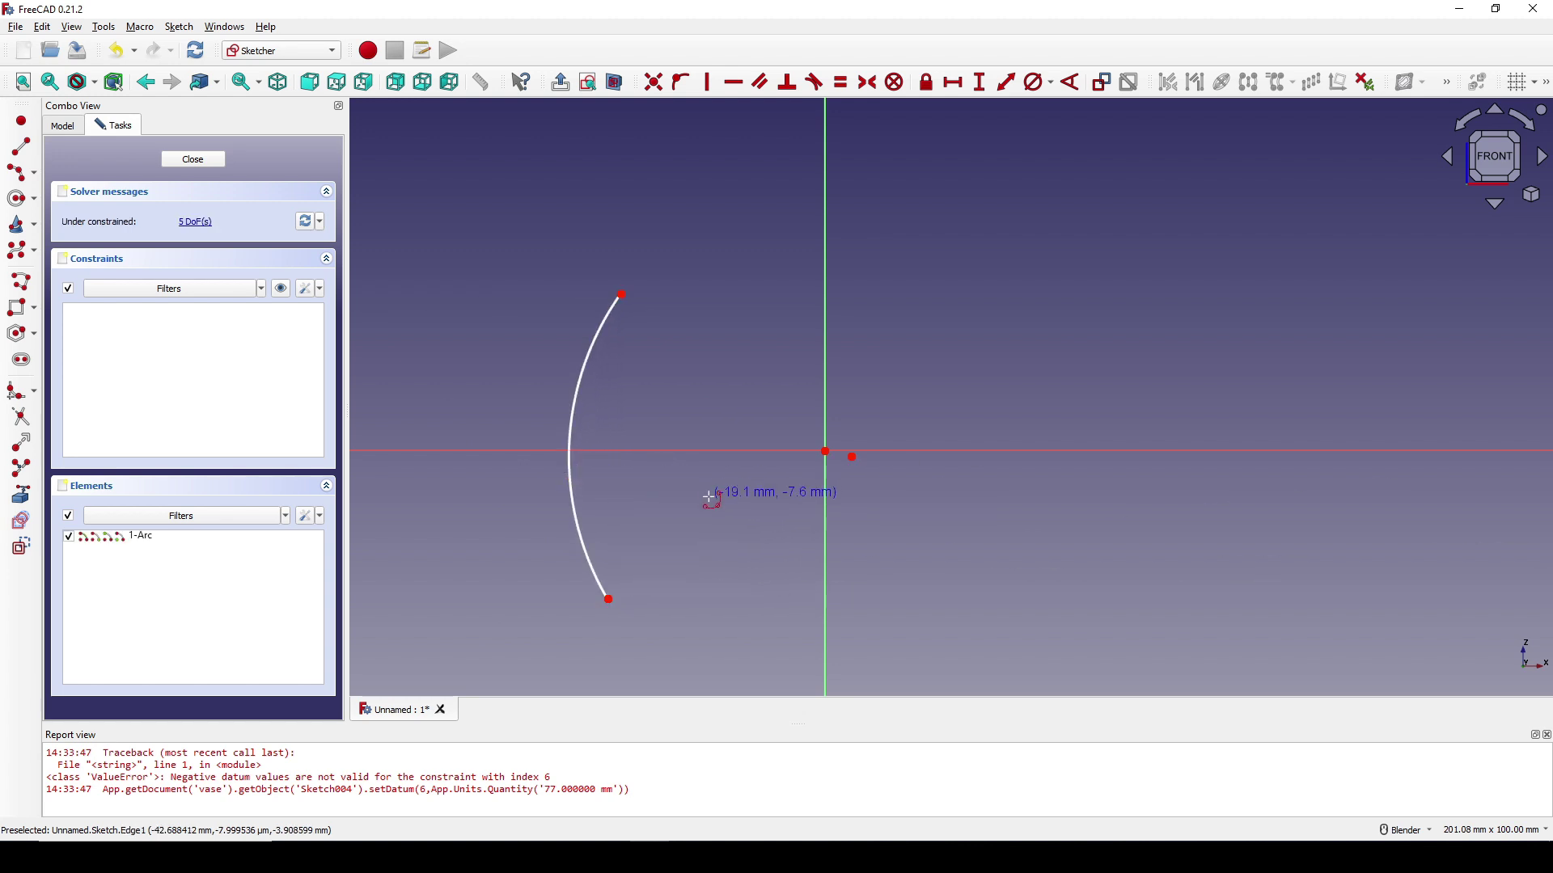
scroll(705, 497, down, 1)
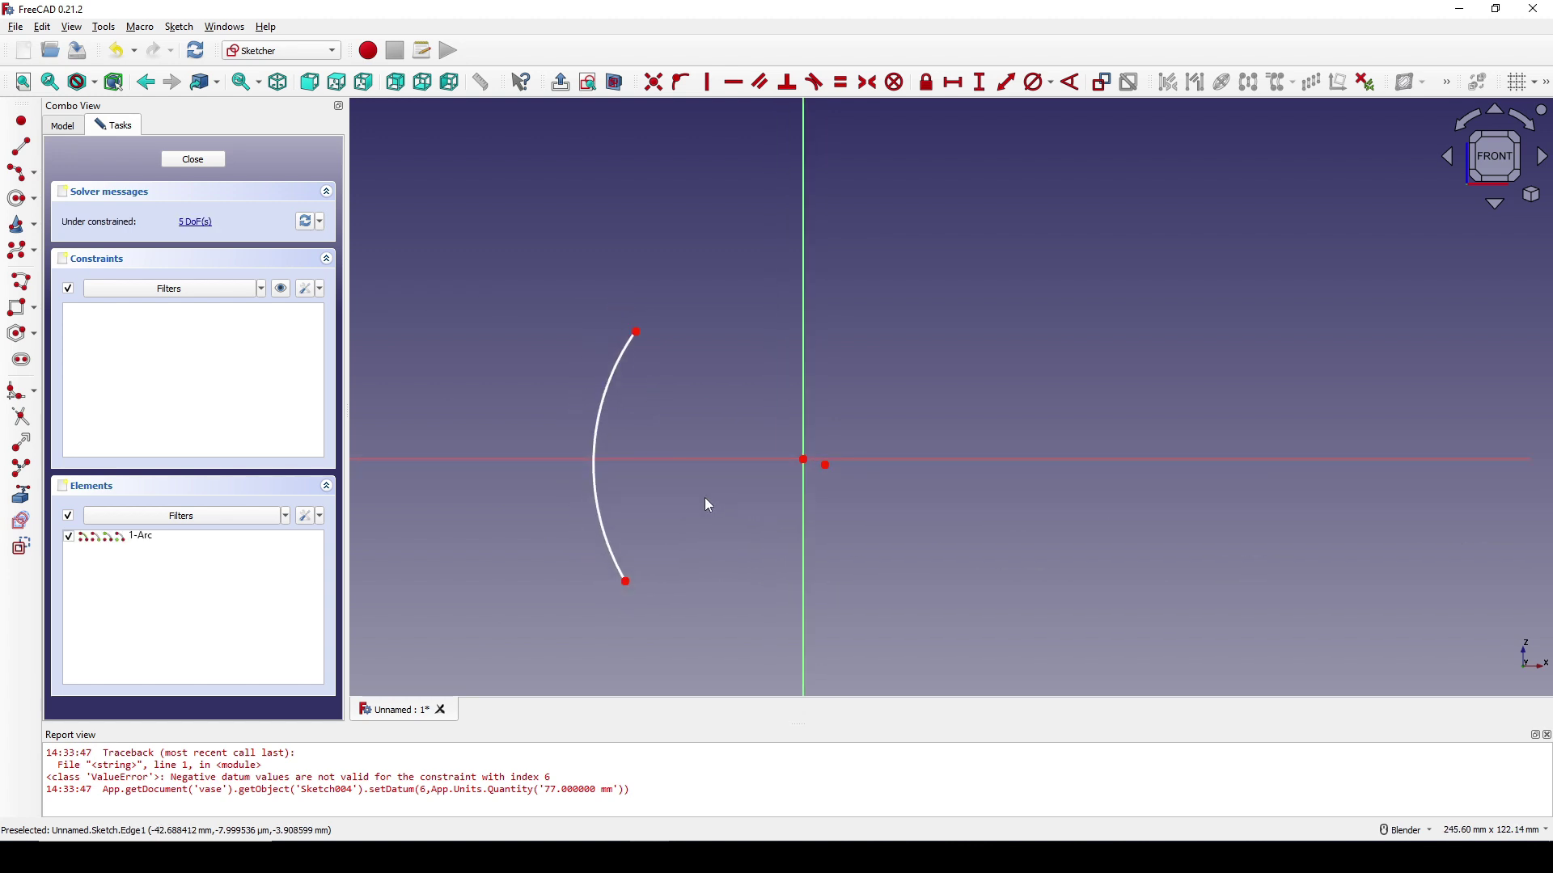
- Align the arc's two endpoints vertically and constrain its centre onto the horizontal axis
click(638, 334)
click(627, 582)
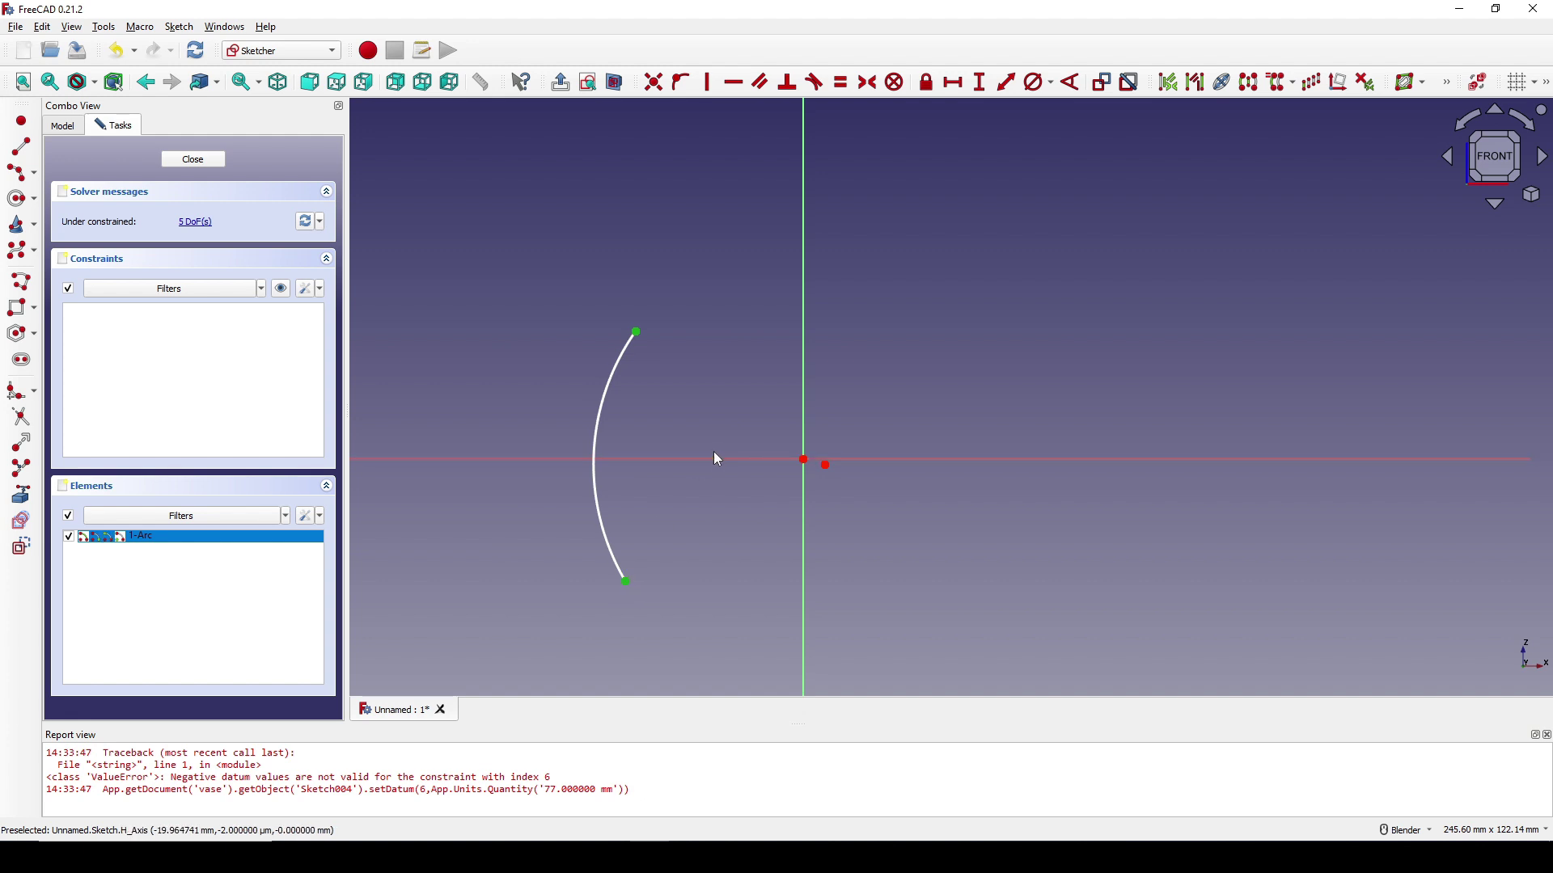
key(v)
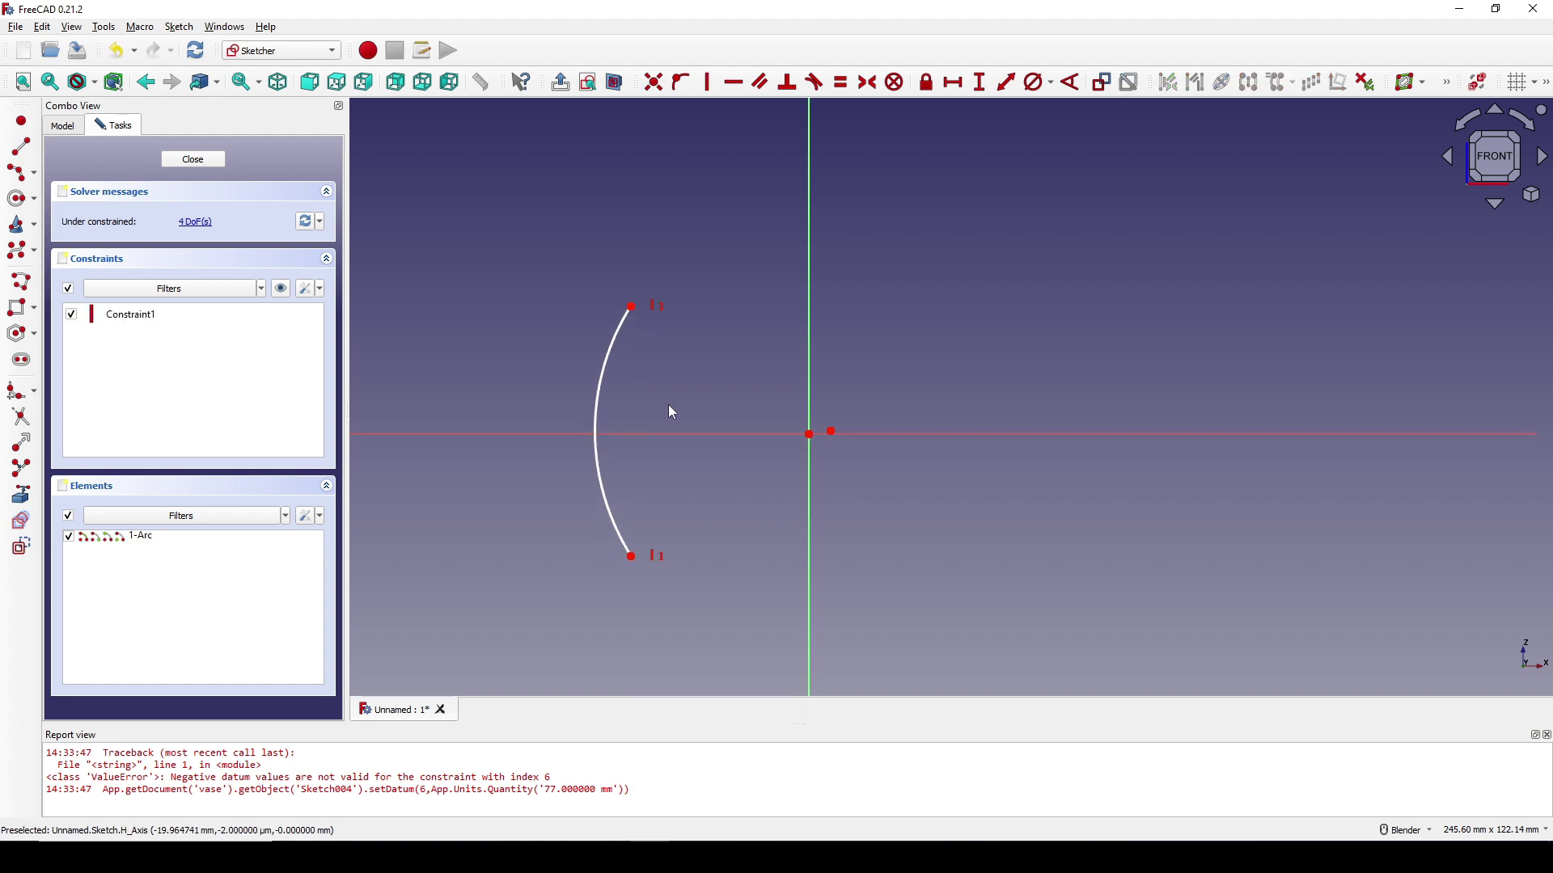
click(832, 433)
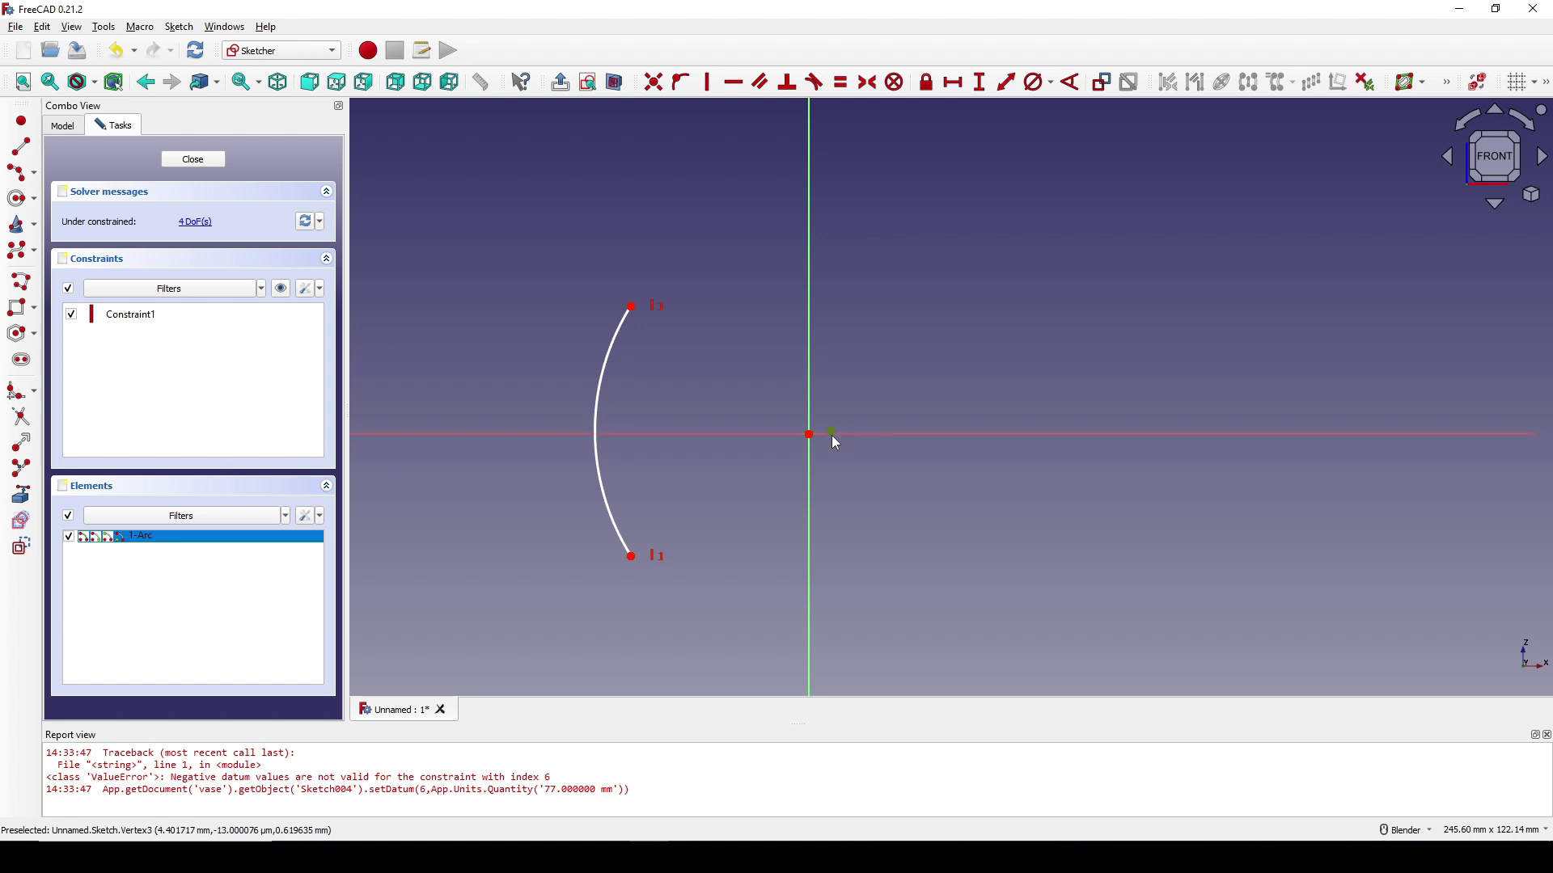
click(876, 435)
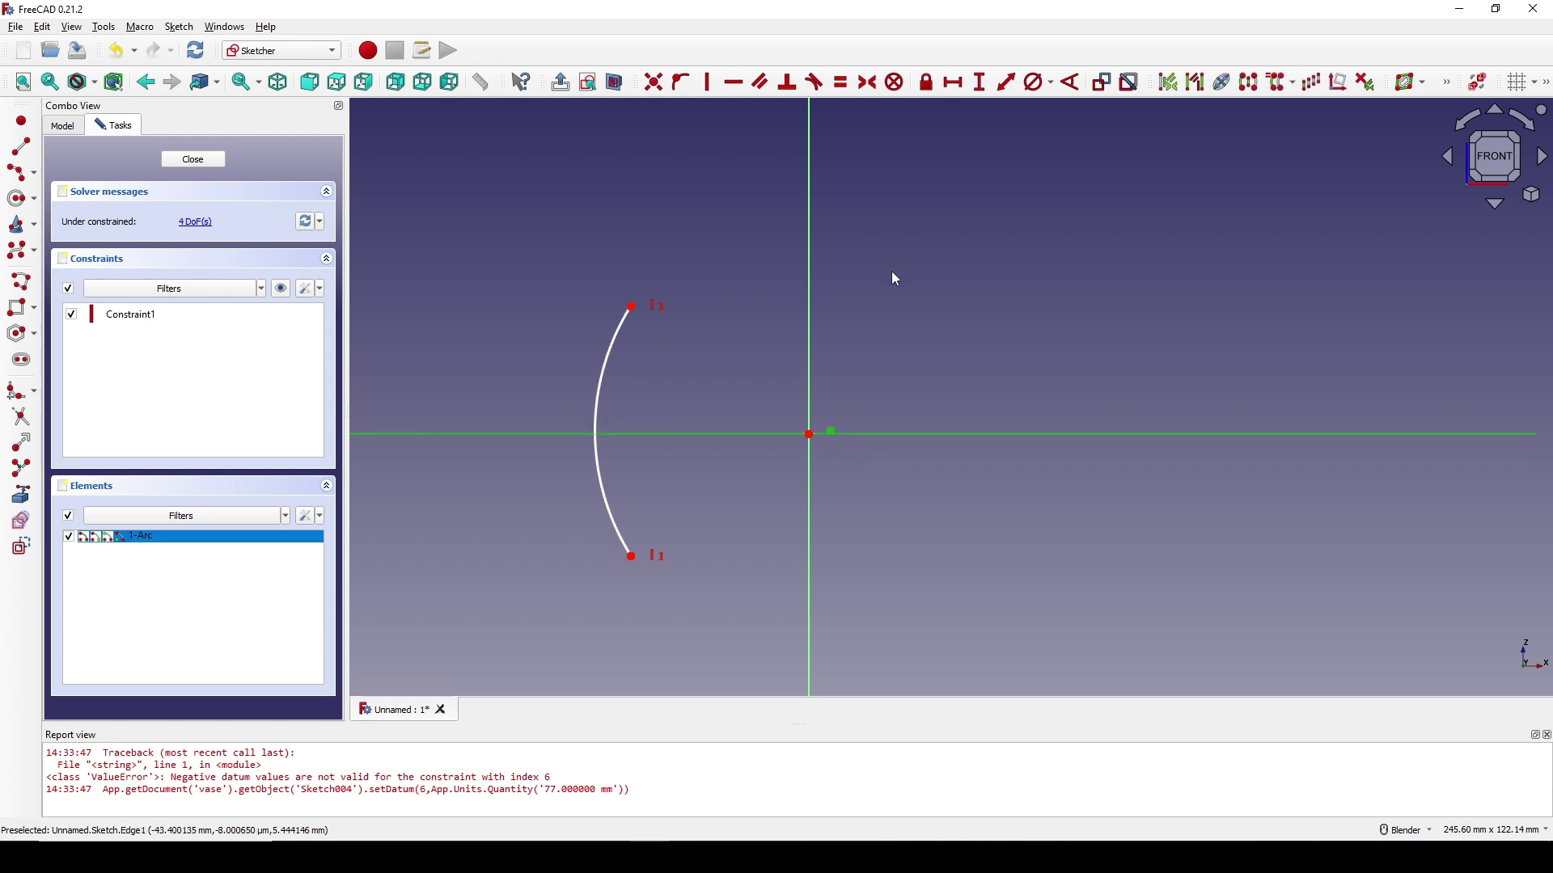
key(o)
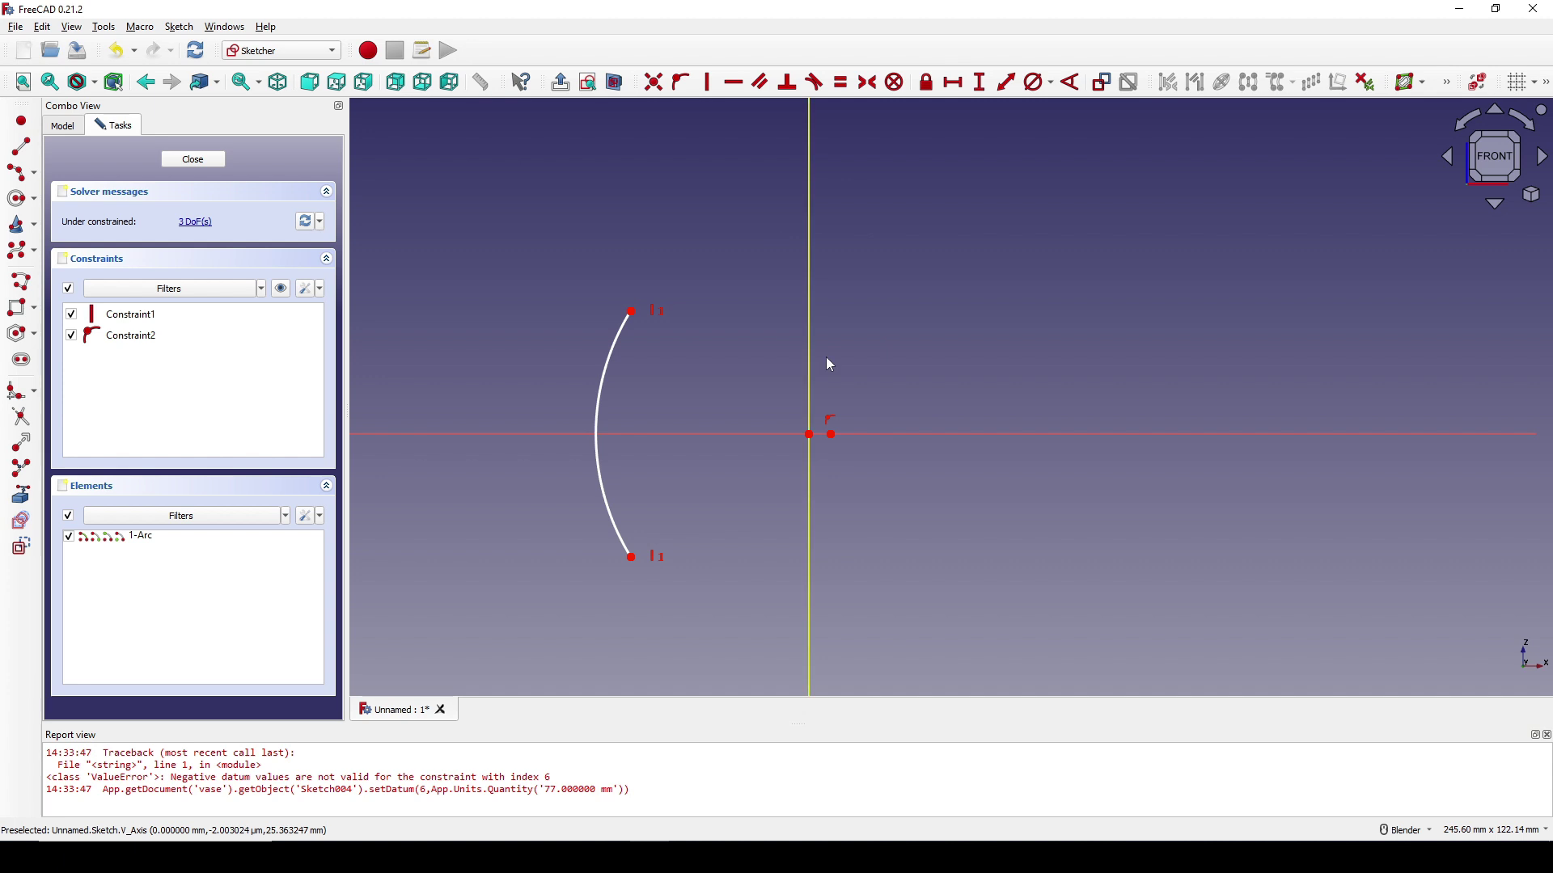
- Place a point on the arc and constrain it onto the horizontal axis
shift+middle_drag(768, 227, 777, 212)
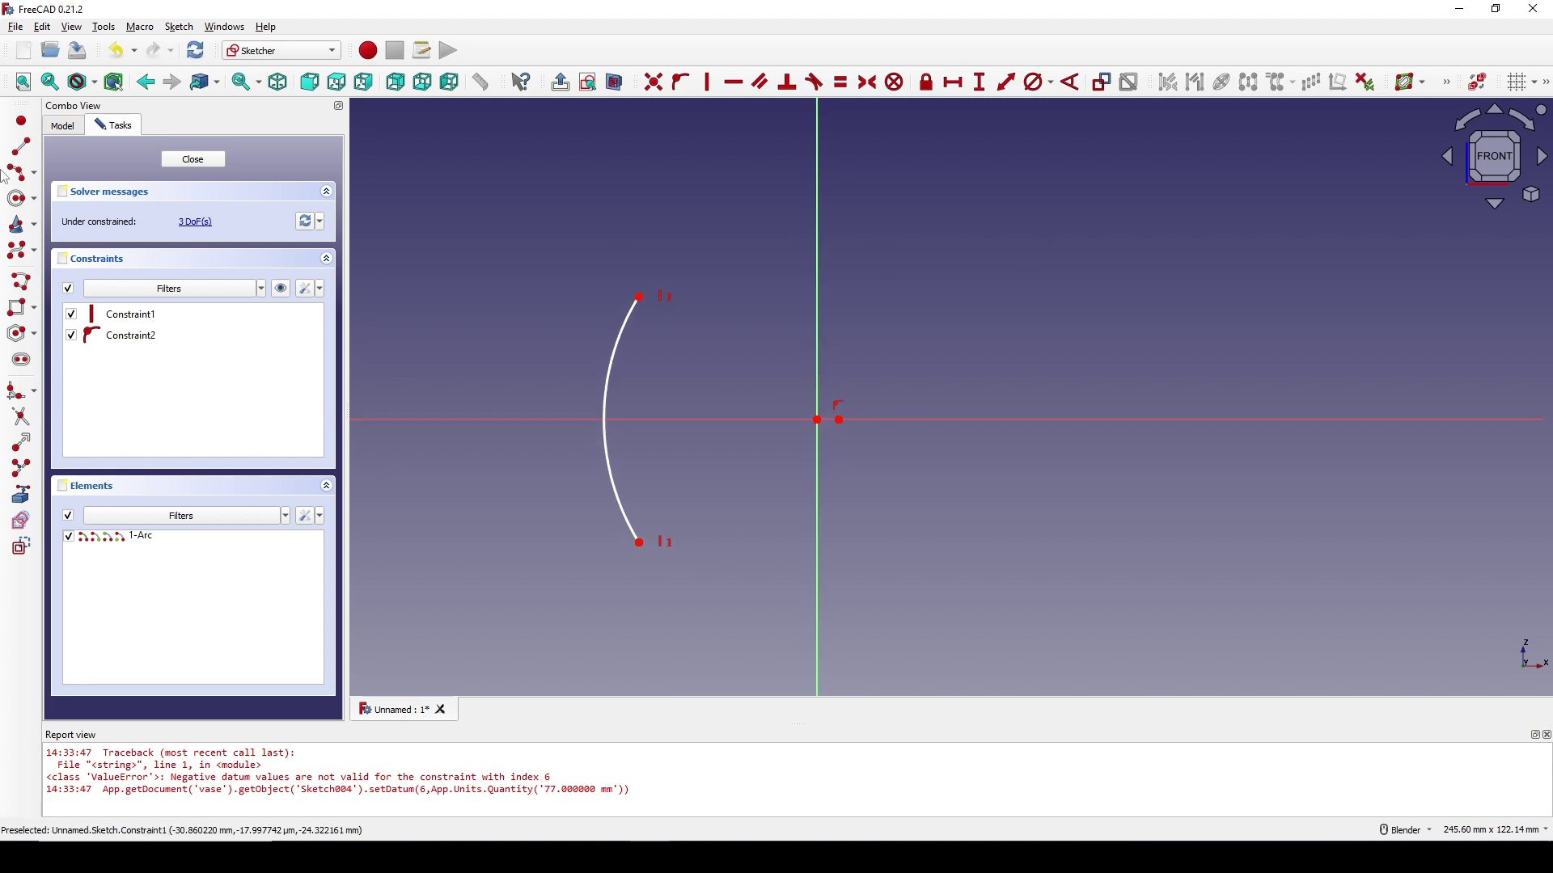
click(22, 121)
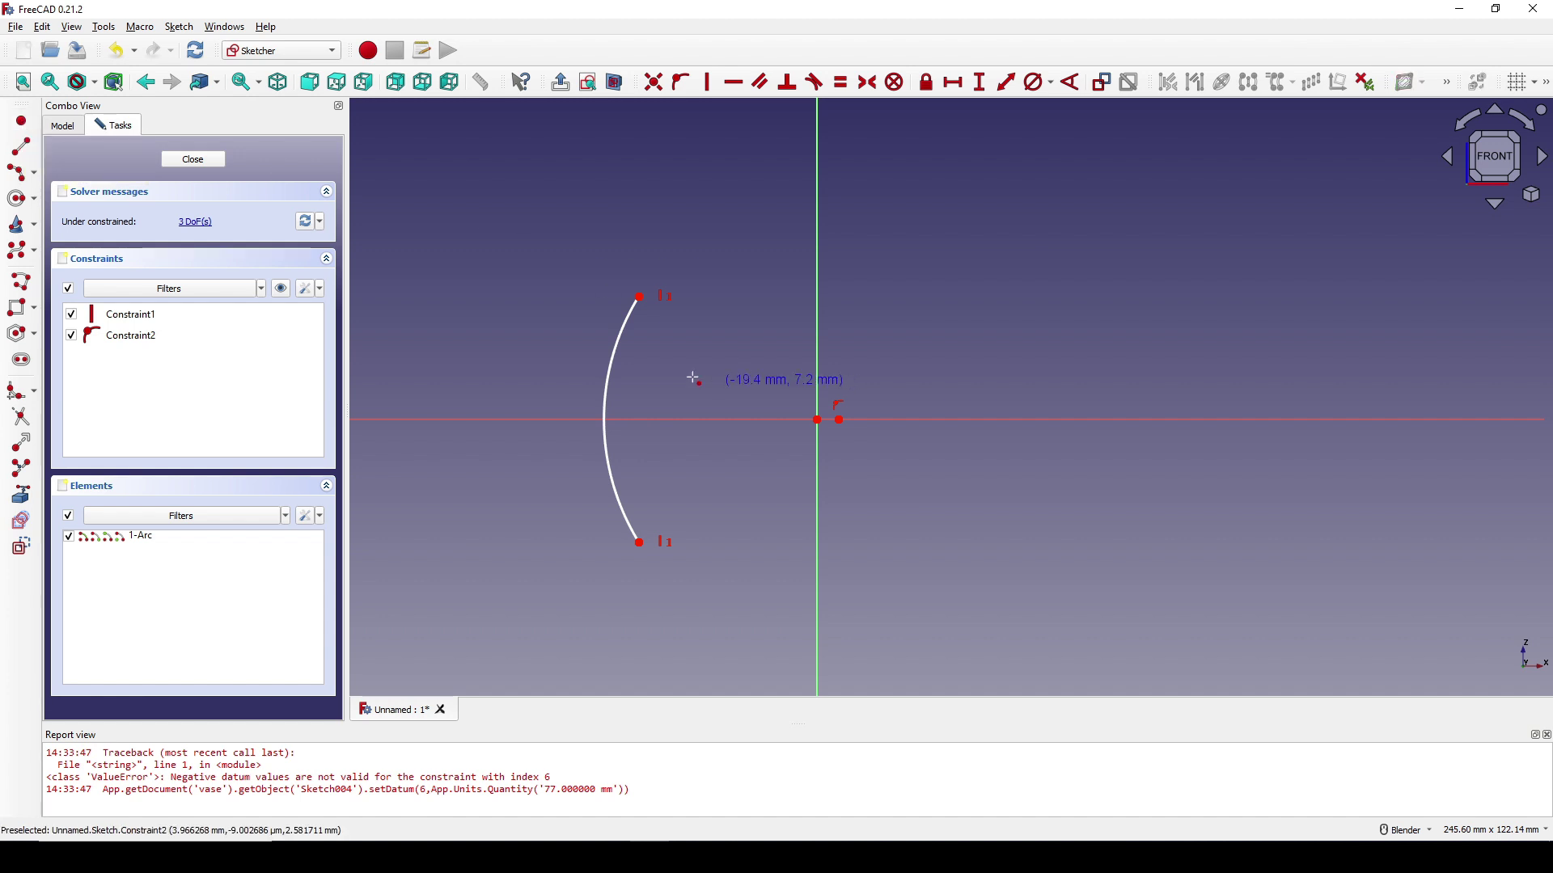
click(618, 348)
right_click(627, 351)
click(619, 349)
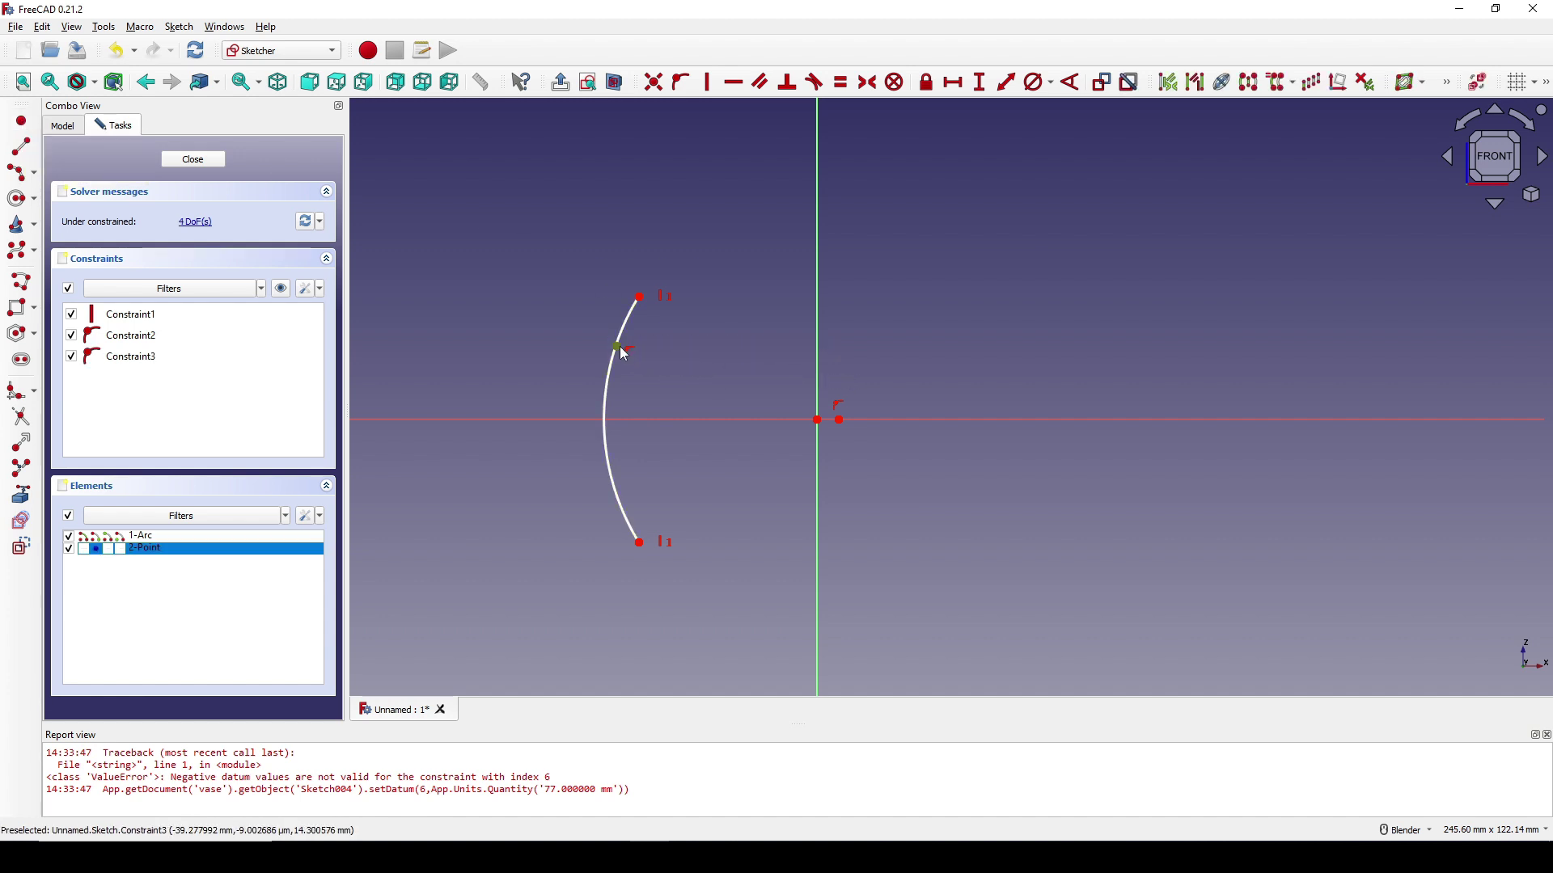
click(671, 420)
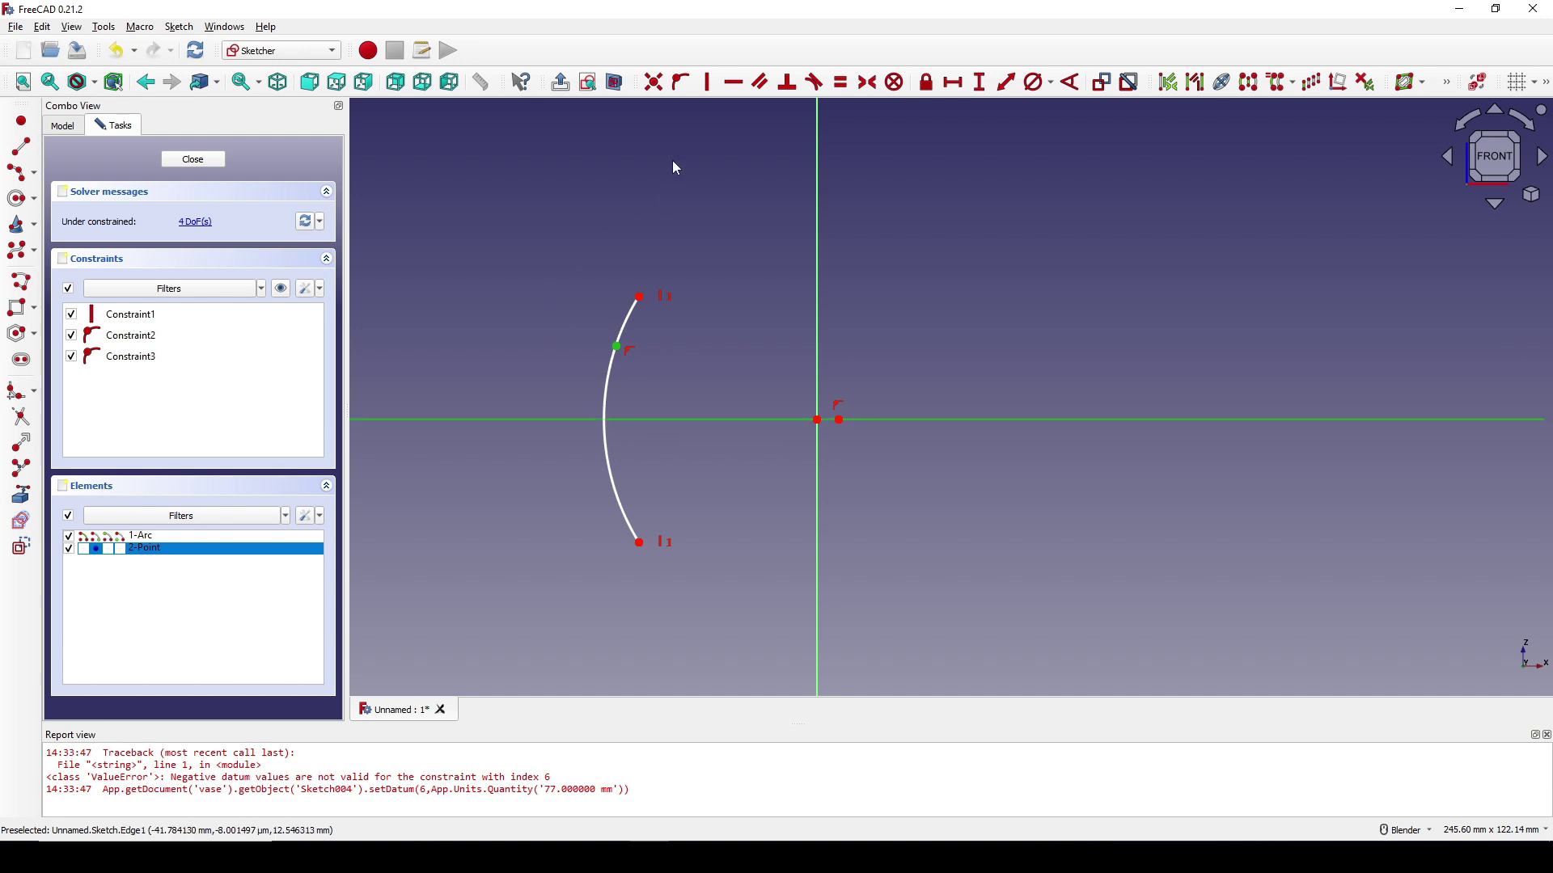
click(681, 82)
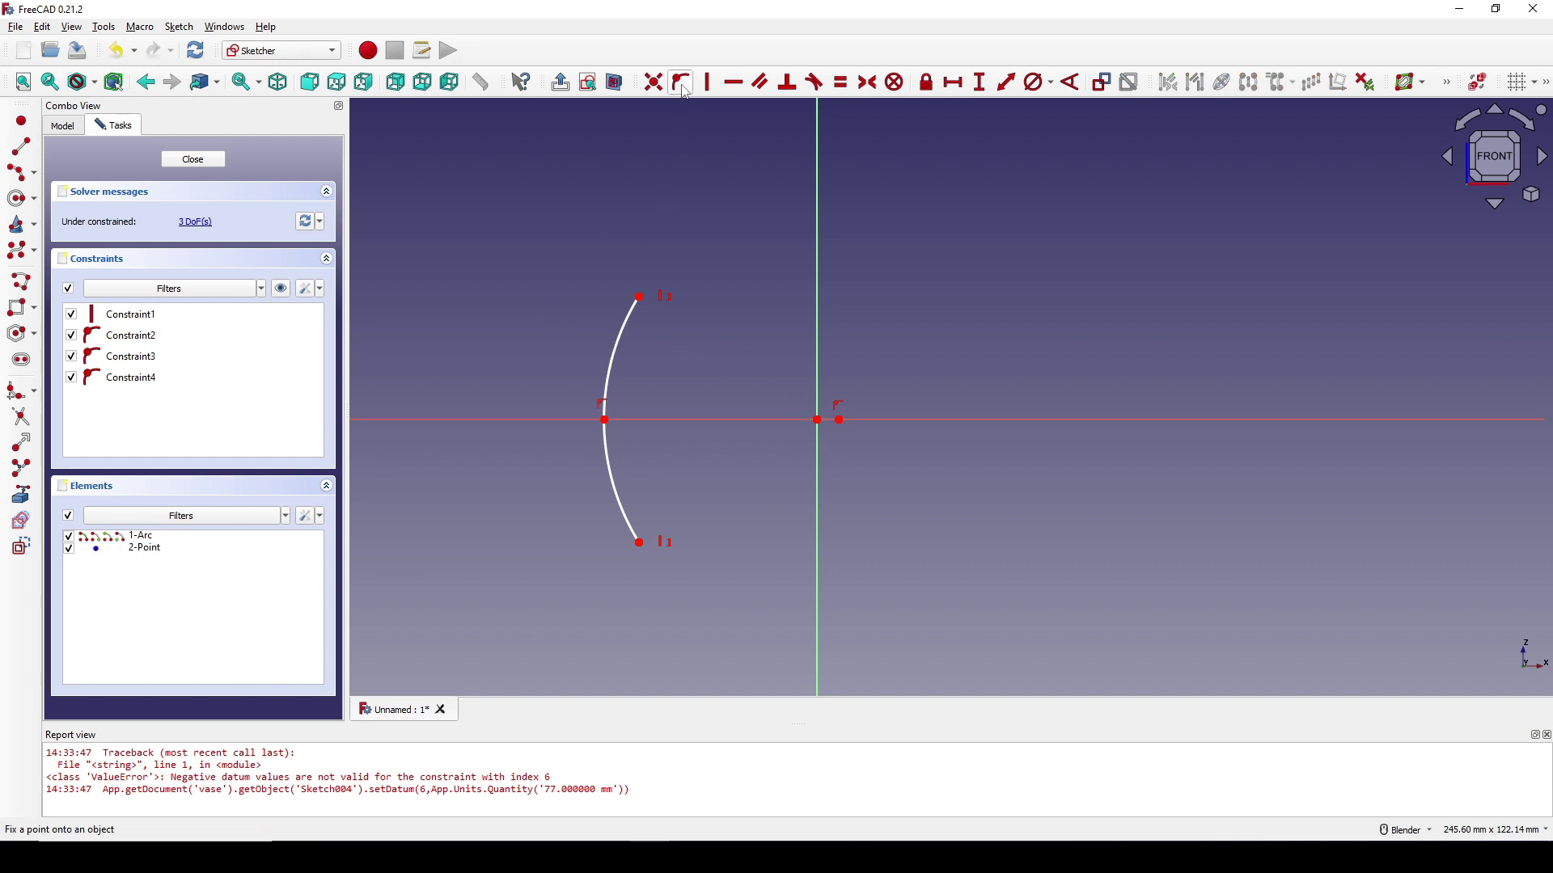
- Set the horizontal distance between the point on the arc and the origin to 53 mm
click(605, 420)
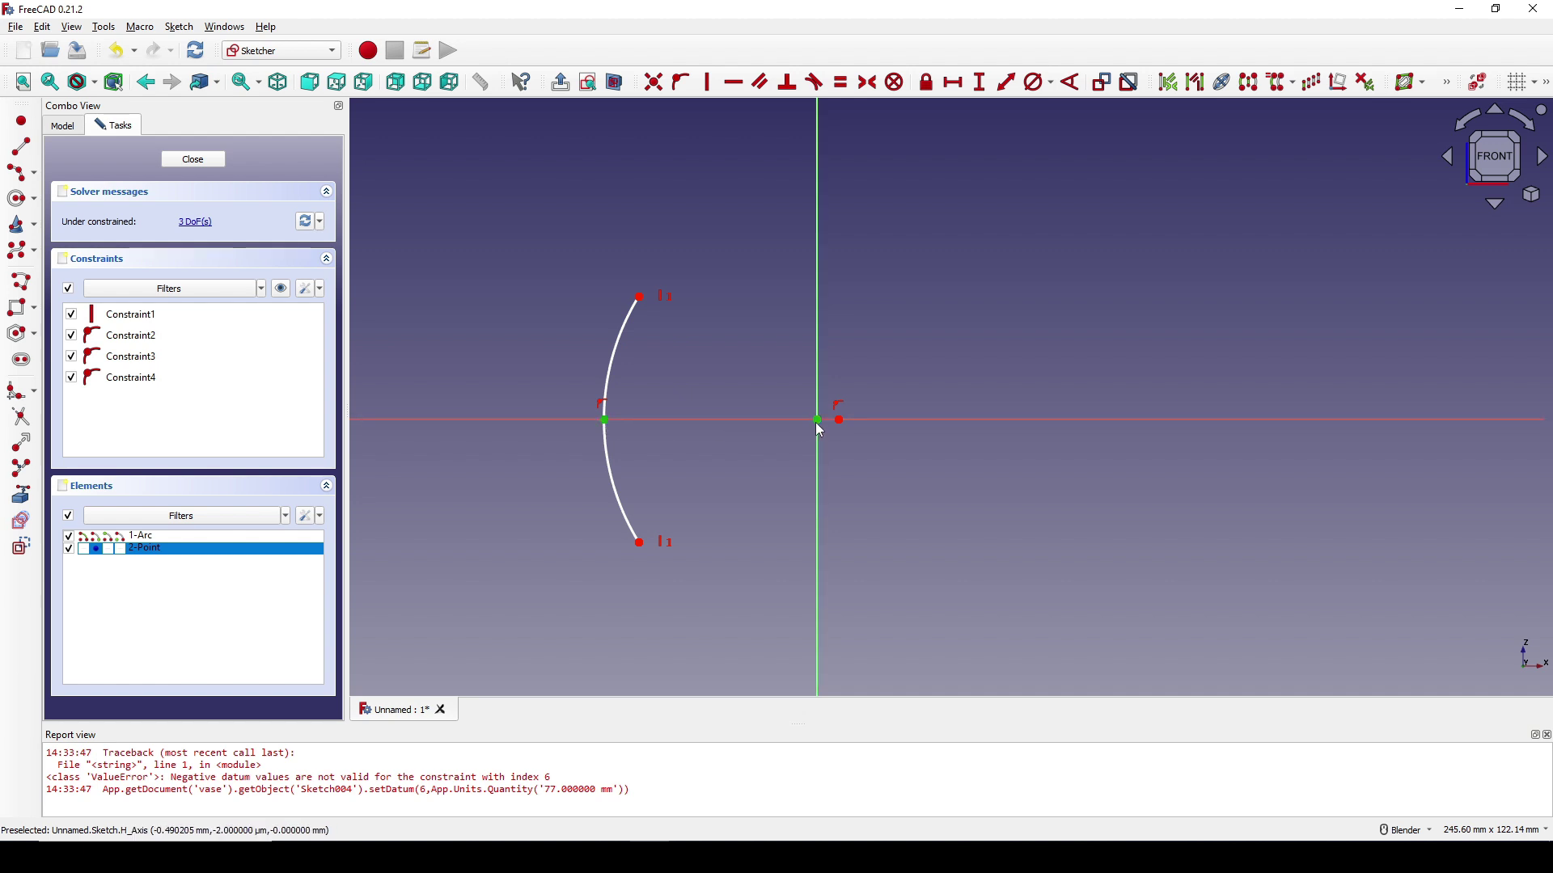
text(l)
text(53)
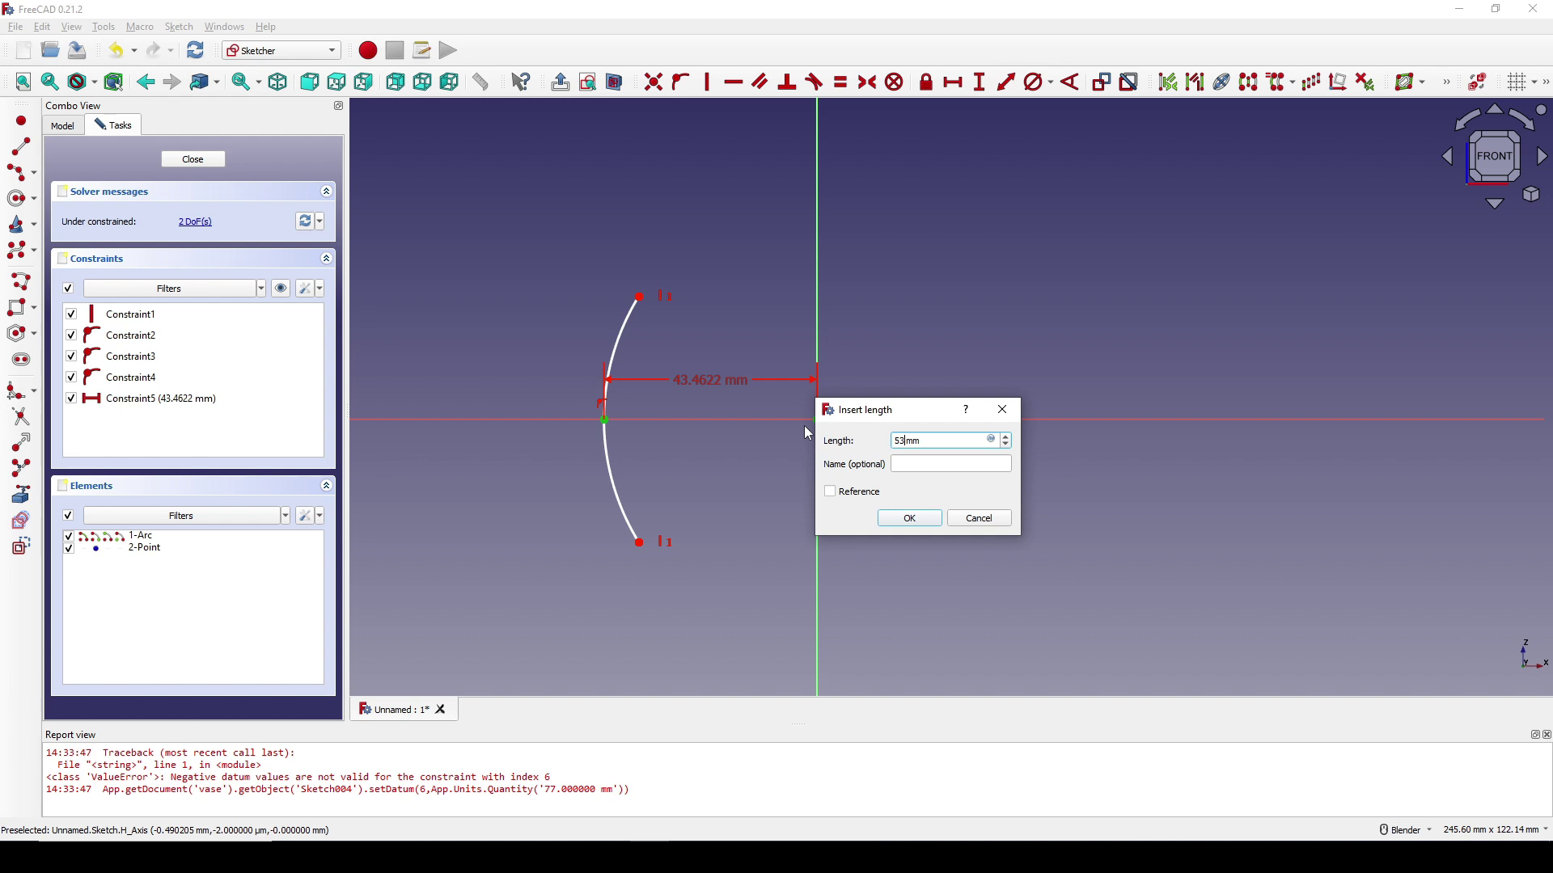
click(897, 519)
- Set the horizontal distance from the arc's lower endpoint to the origin to 45 mm and move that dimension beside the endpoint
scroll(746, 456, down, 1)
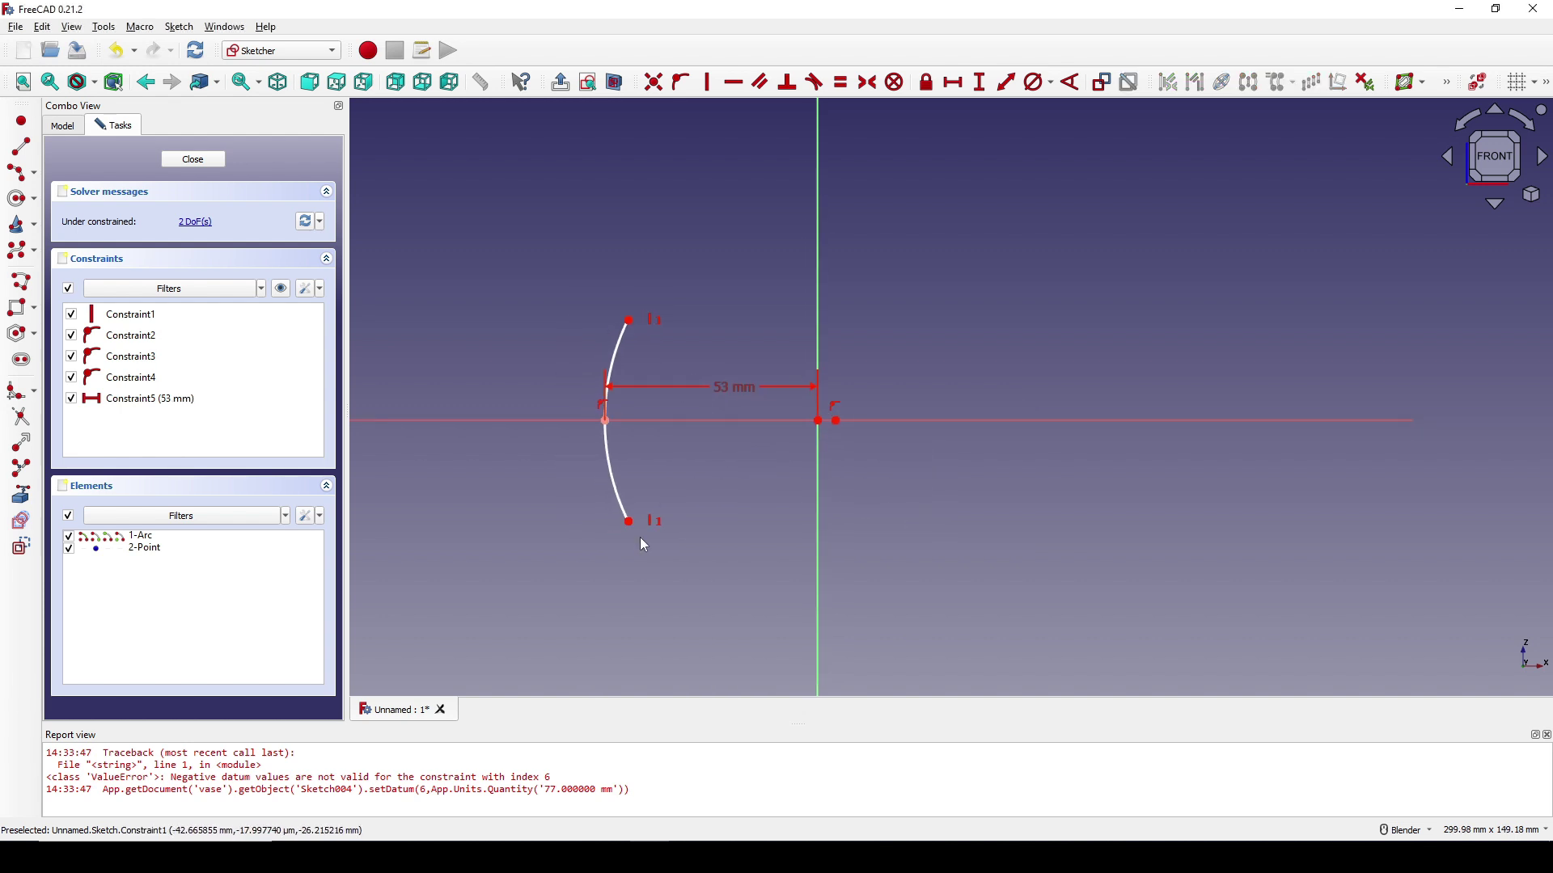
click(630, 522)
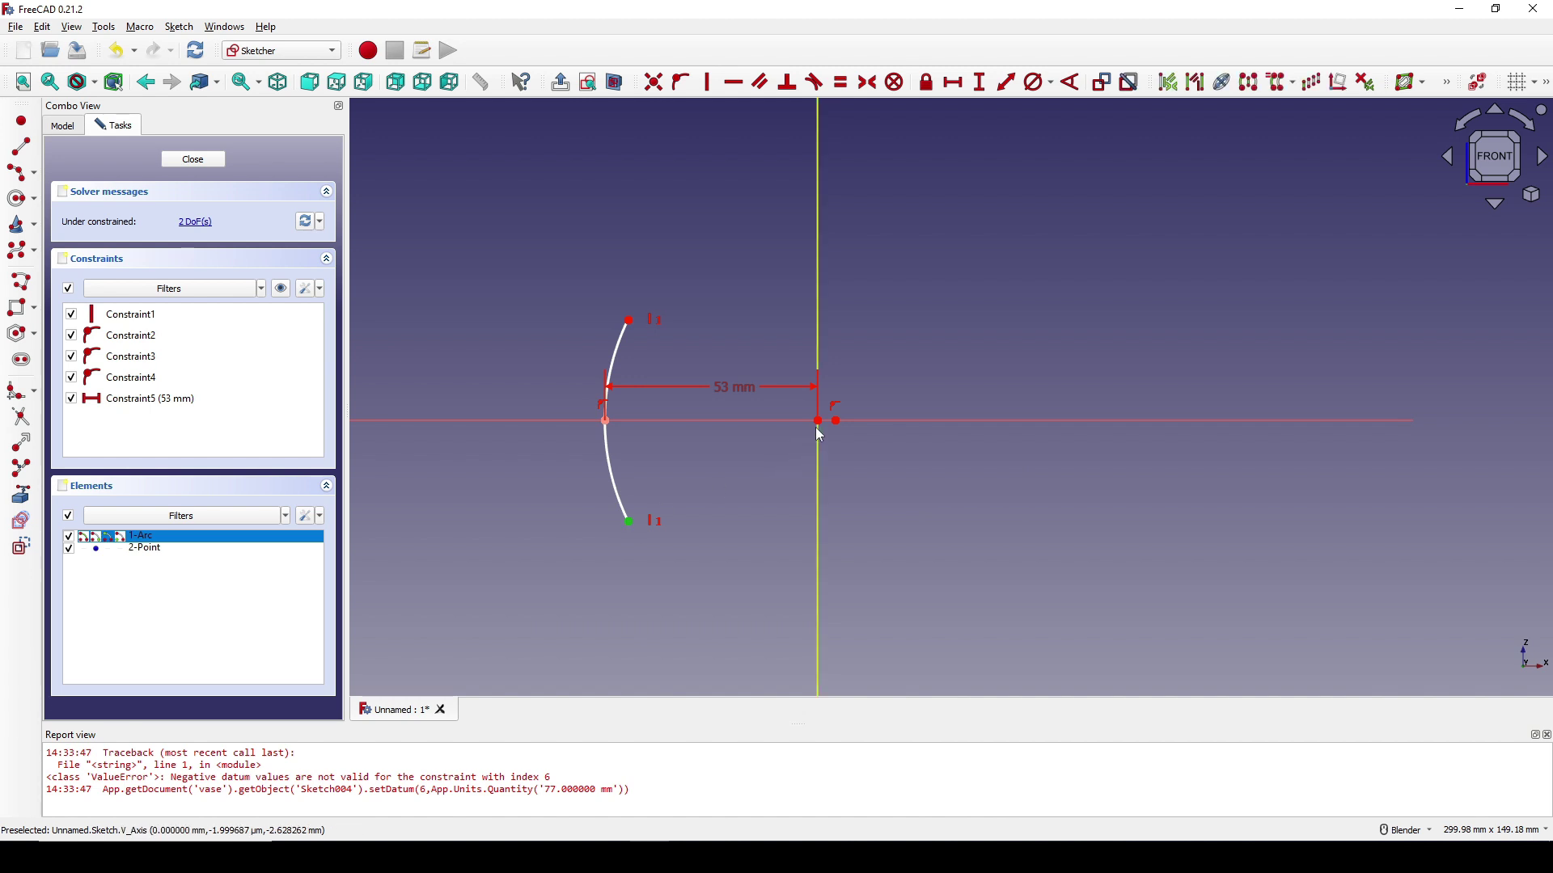
text(lh)
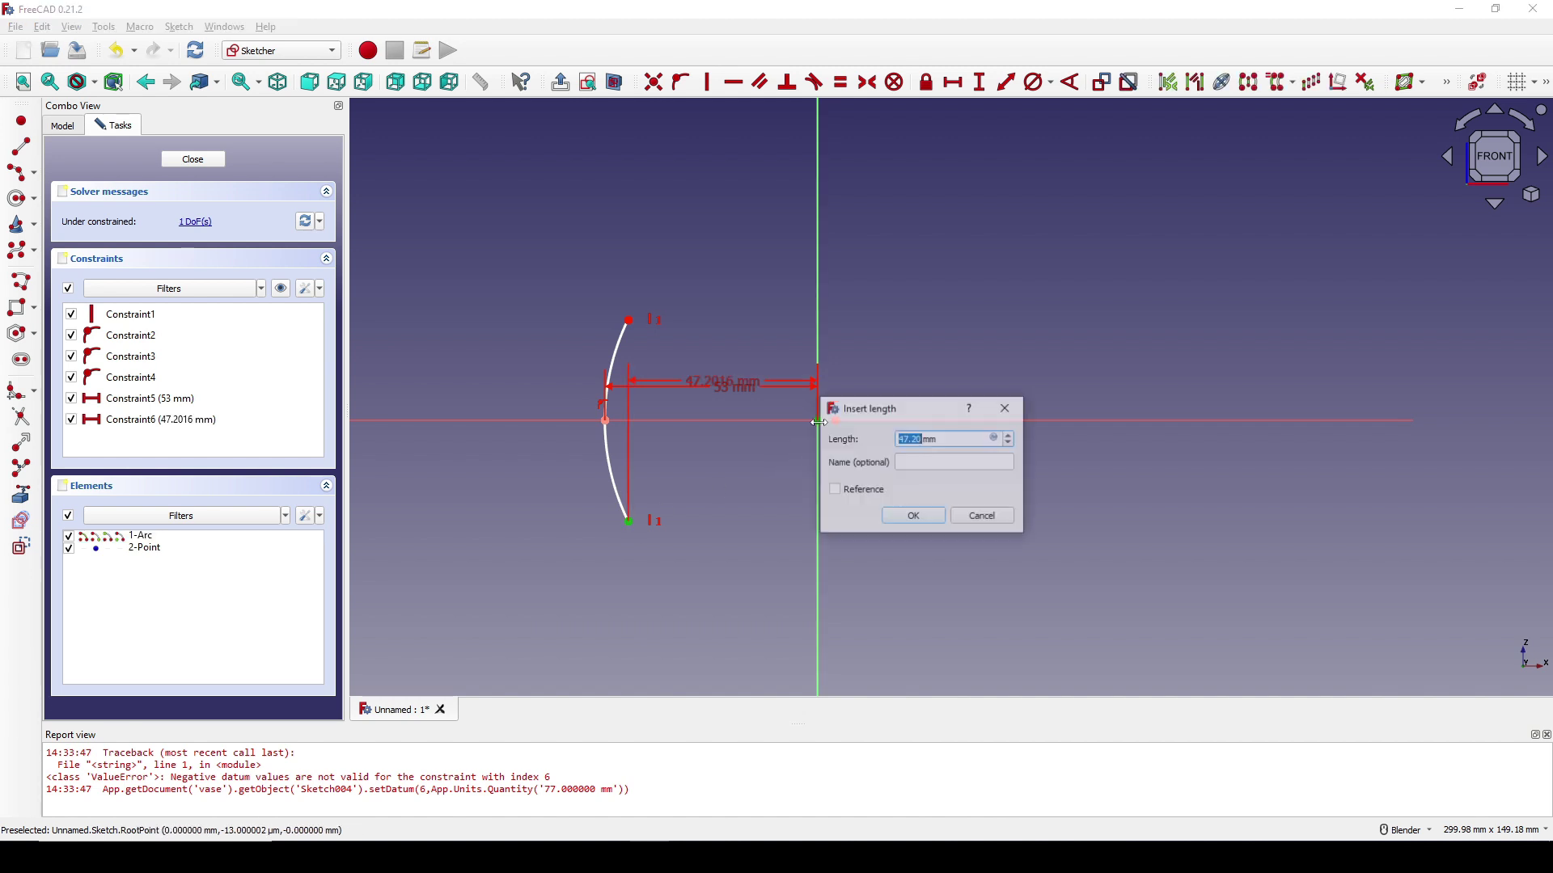
text(45)
click(924, 524)
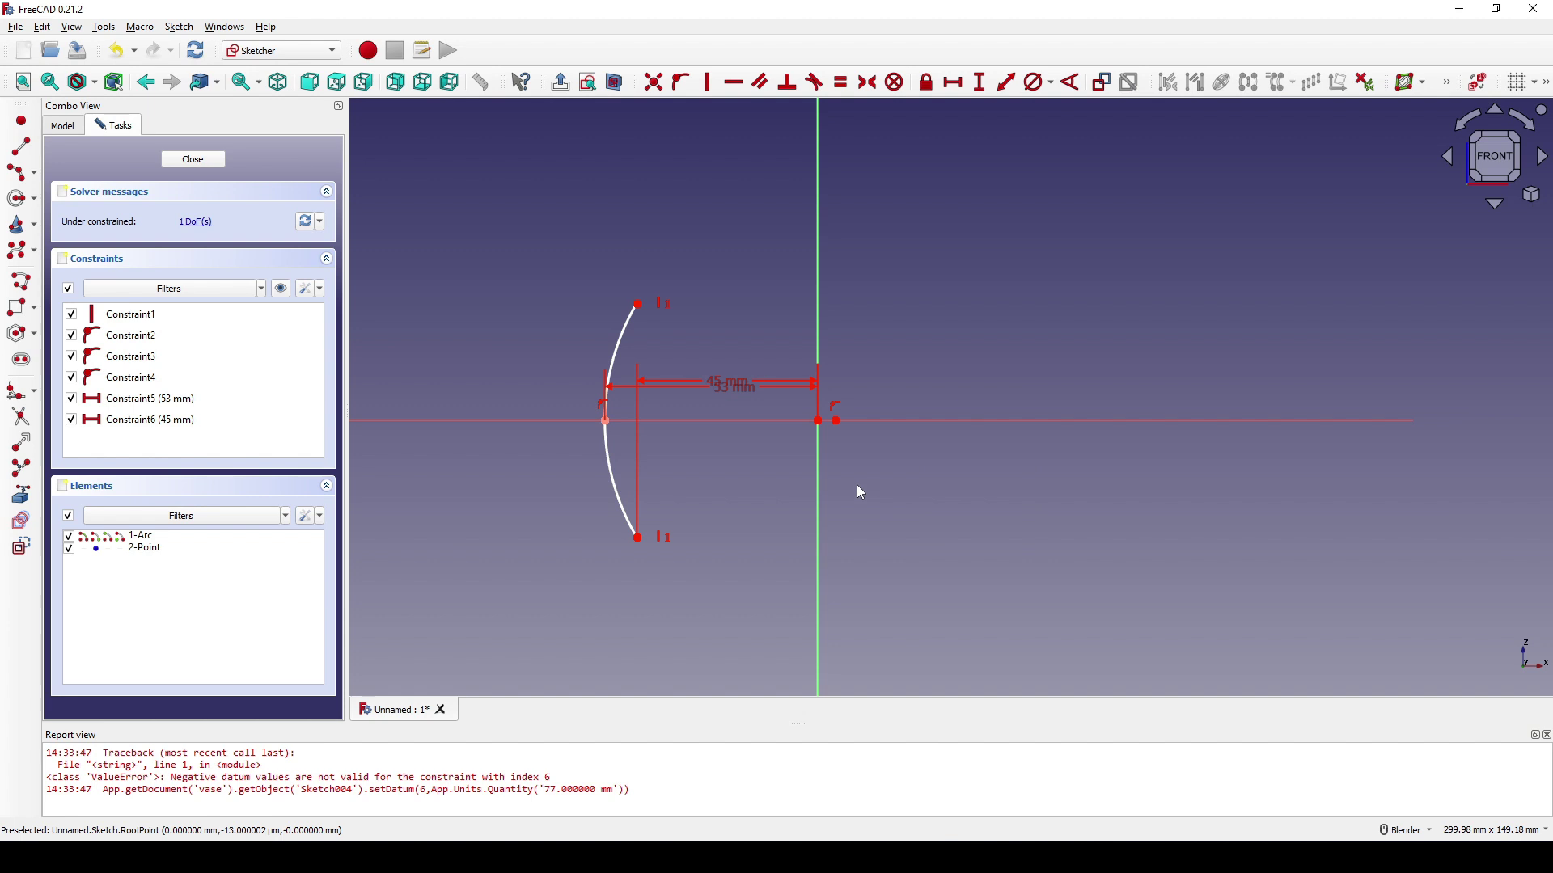
drag(711, 547, 547, 539)
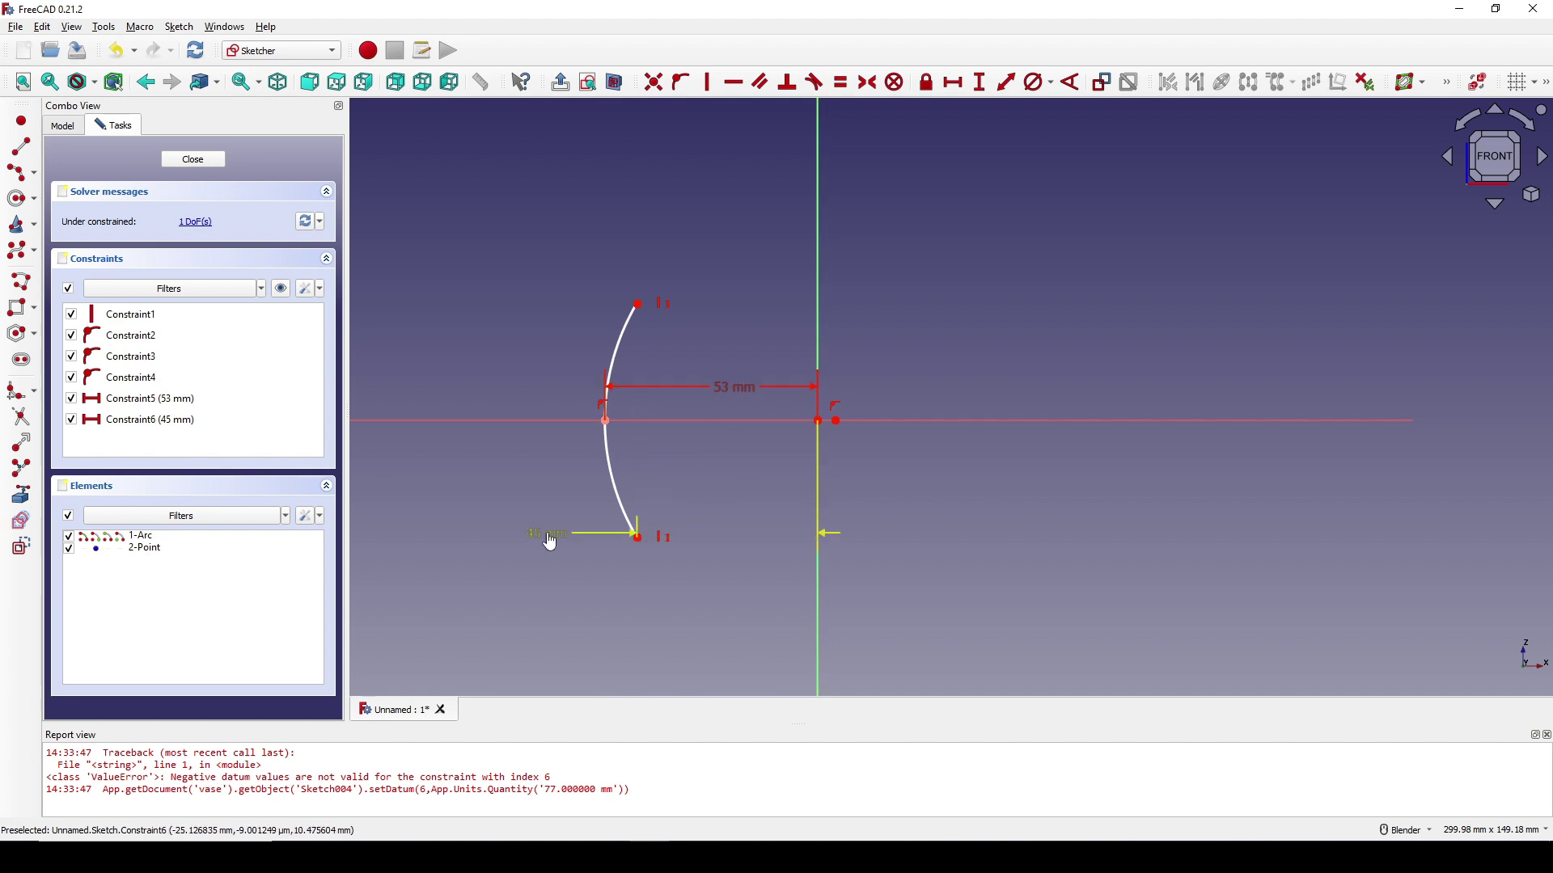
- Set the vertical distance between the arc's endpoints to 70 mm and move the 70 mm and 53 mm dimensions clear of the arc
click(639, 305)
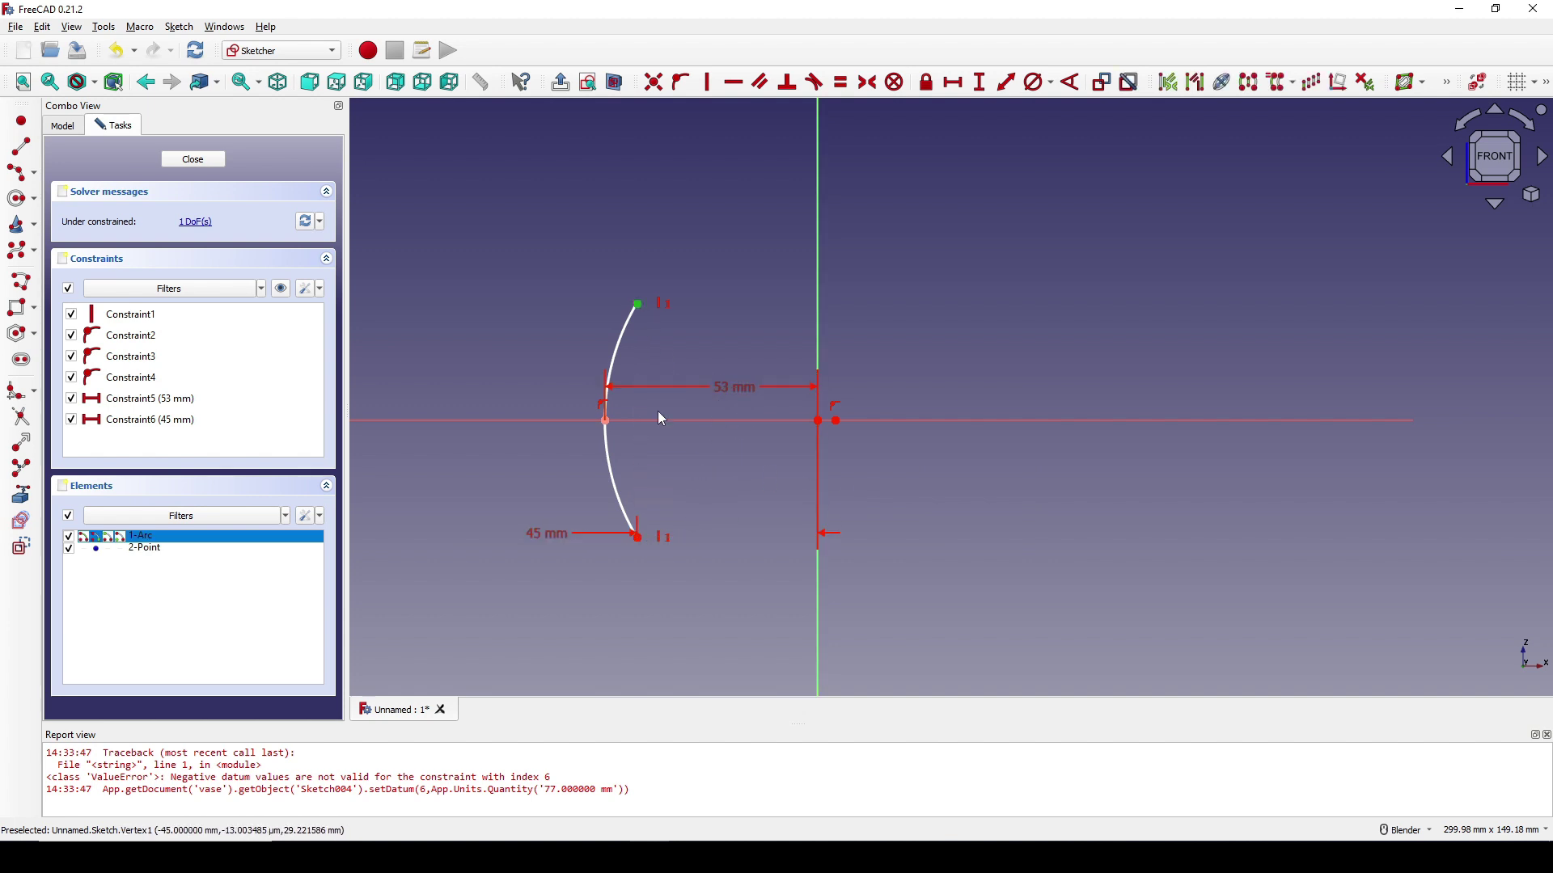
click(640, 537)
key(i)
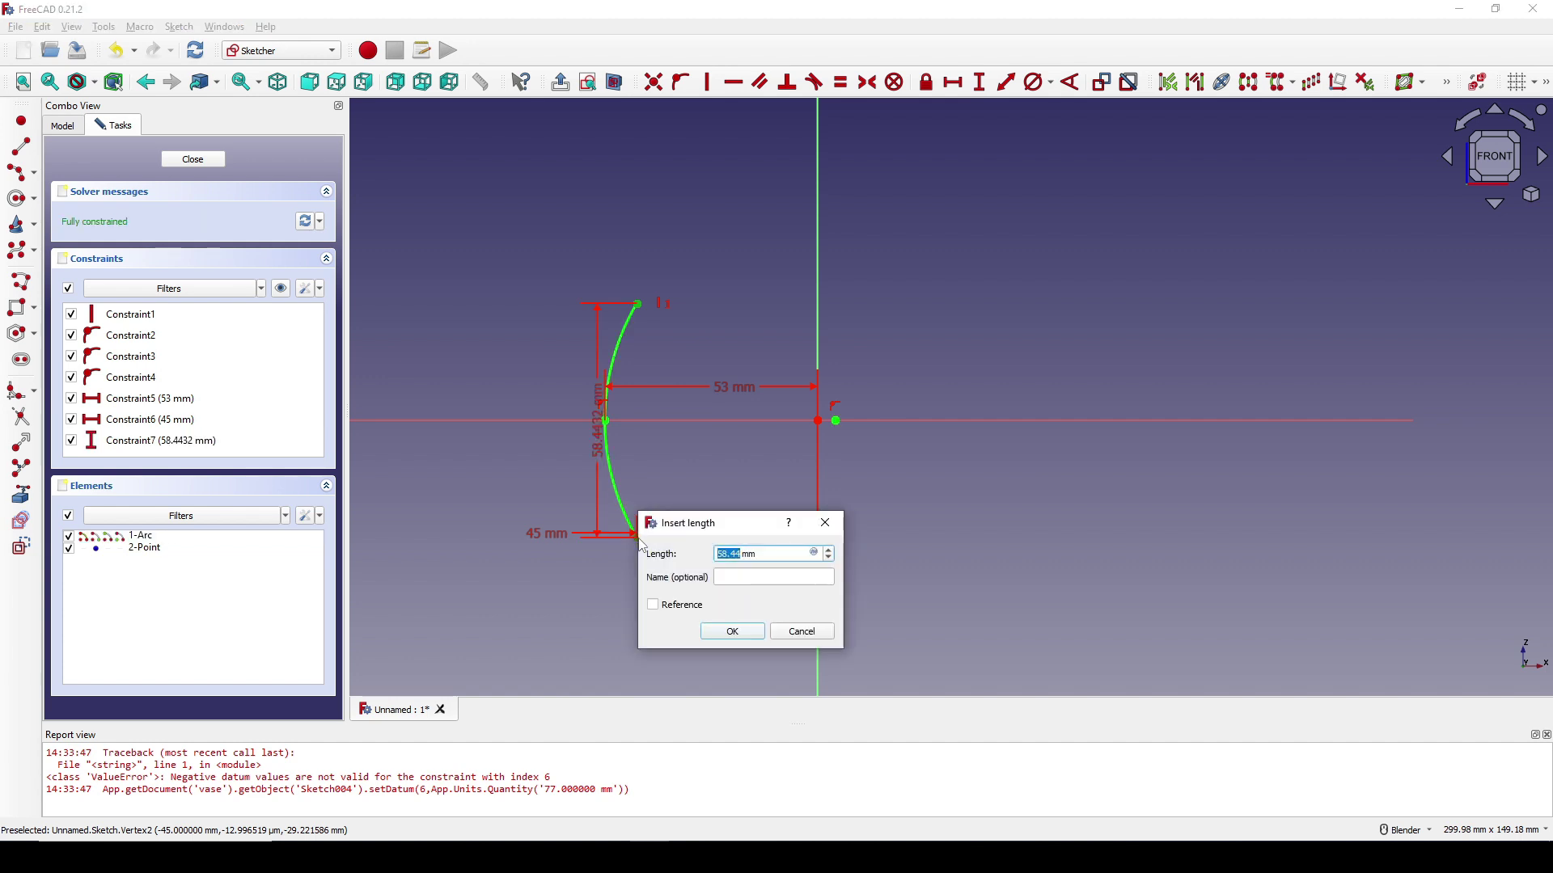
text(70)
key(Return)
drag(598, 485, 431, 485)
drag(740, 389, 955, 340)
- Sketch a second, concentric arc with a radius of about 70 mm just inside the first, using its centre and end points
shift+middle_drag(896, 366, 922, 356)
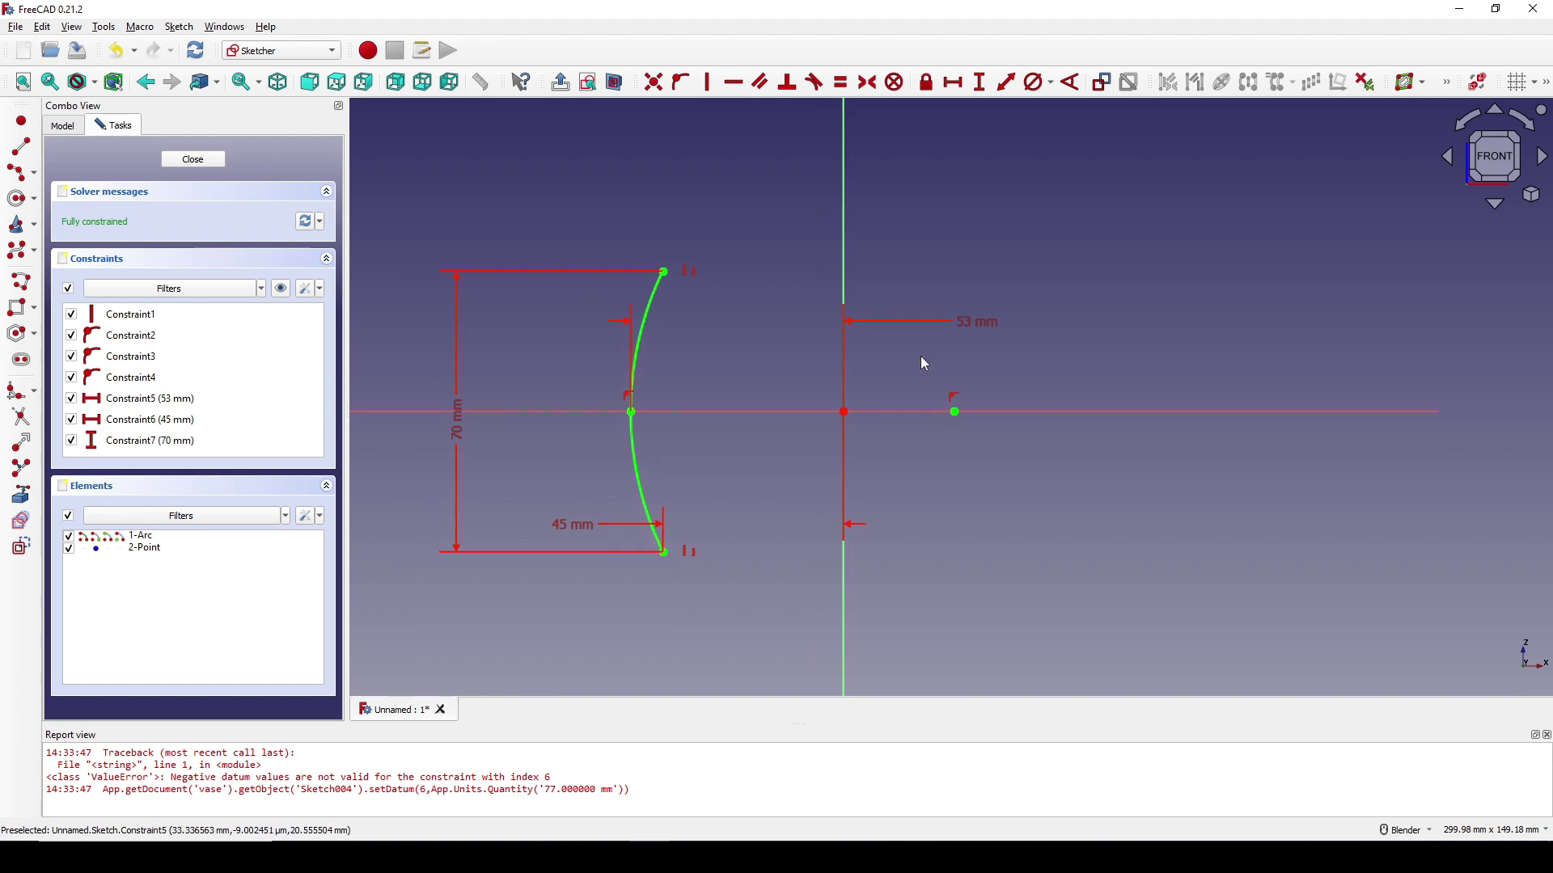
click(34, 173)
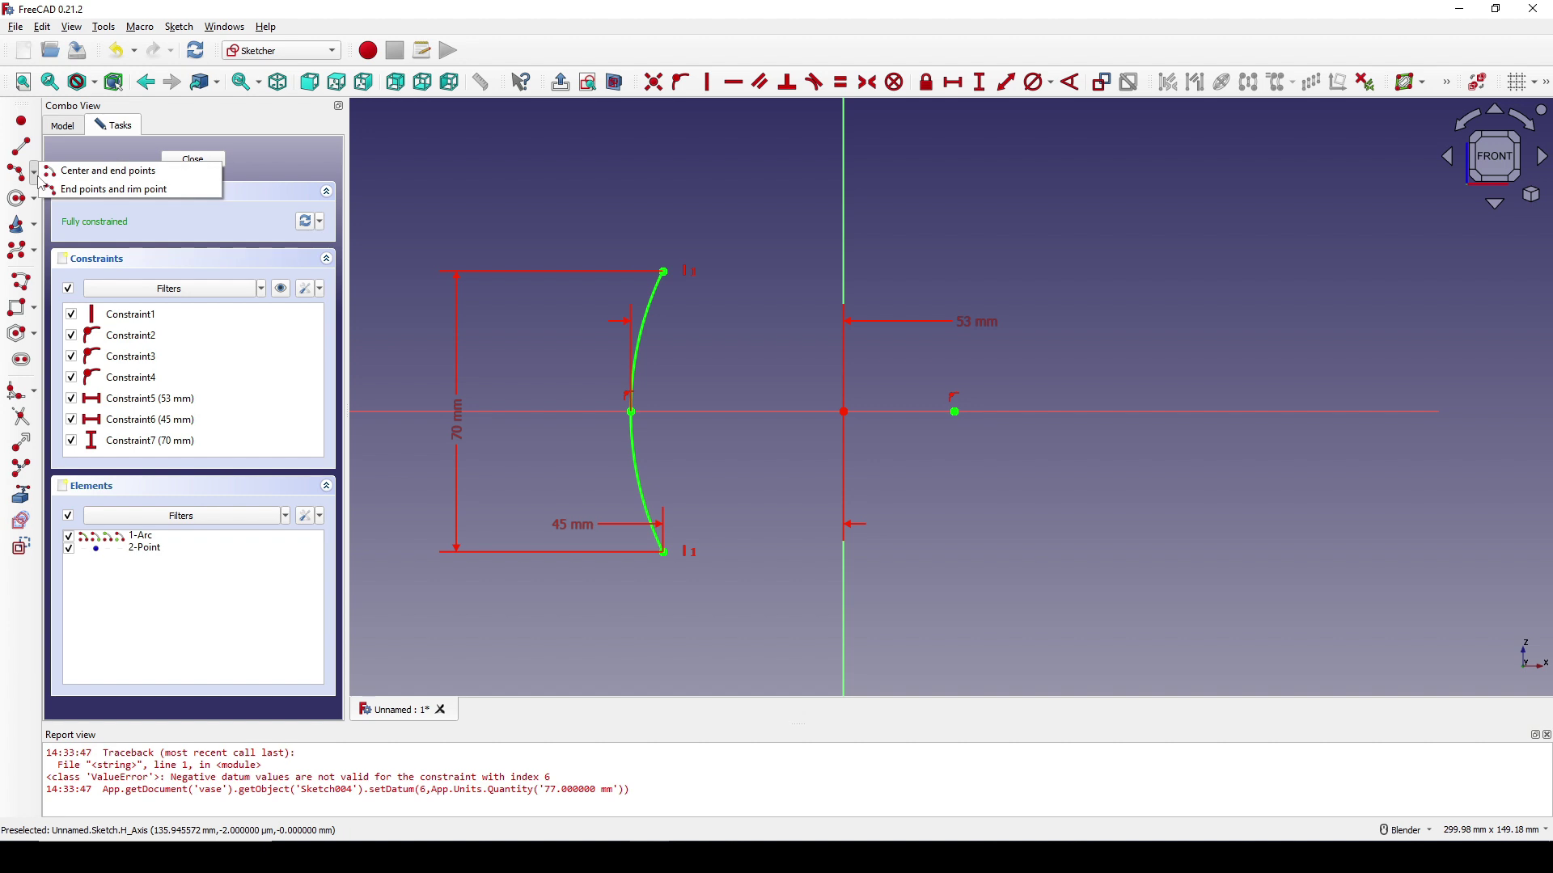
click(80, 171)
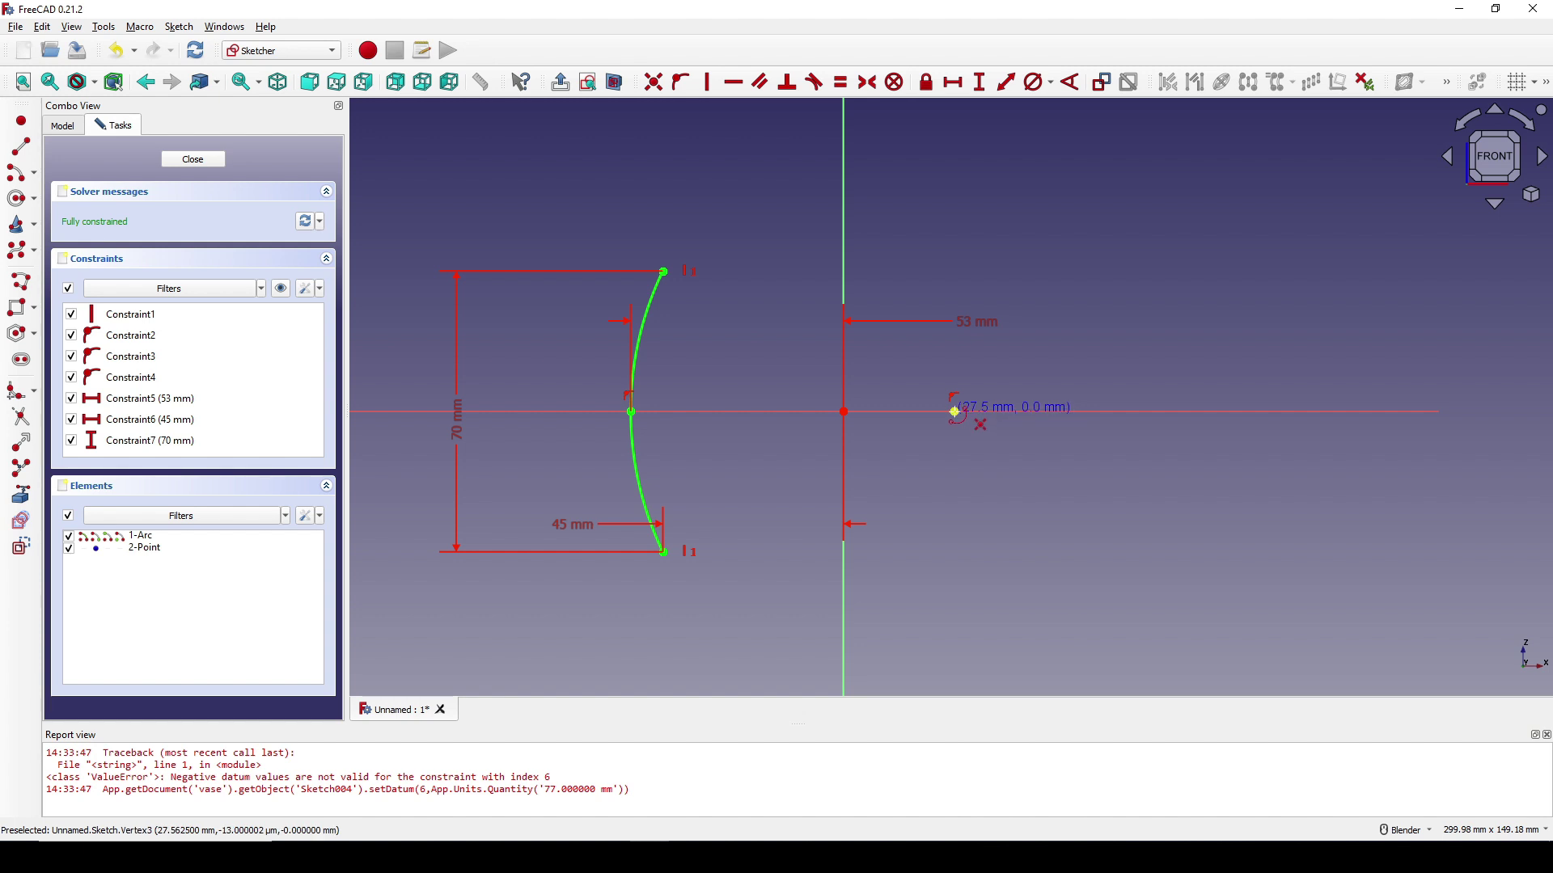
click(954, 412)
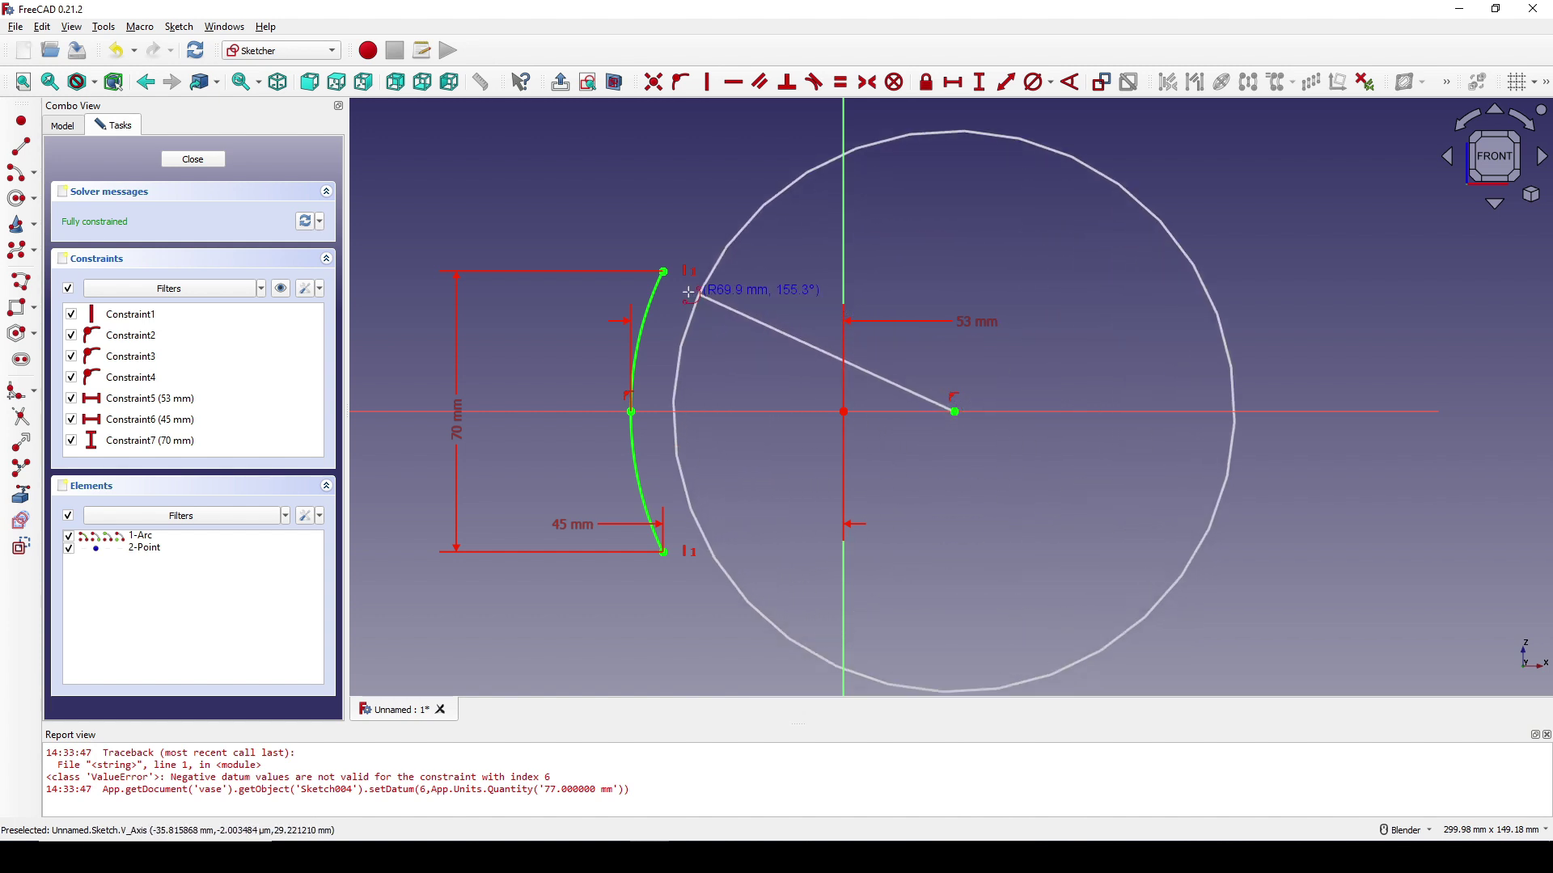
click(691, 294)
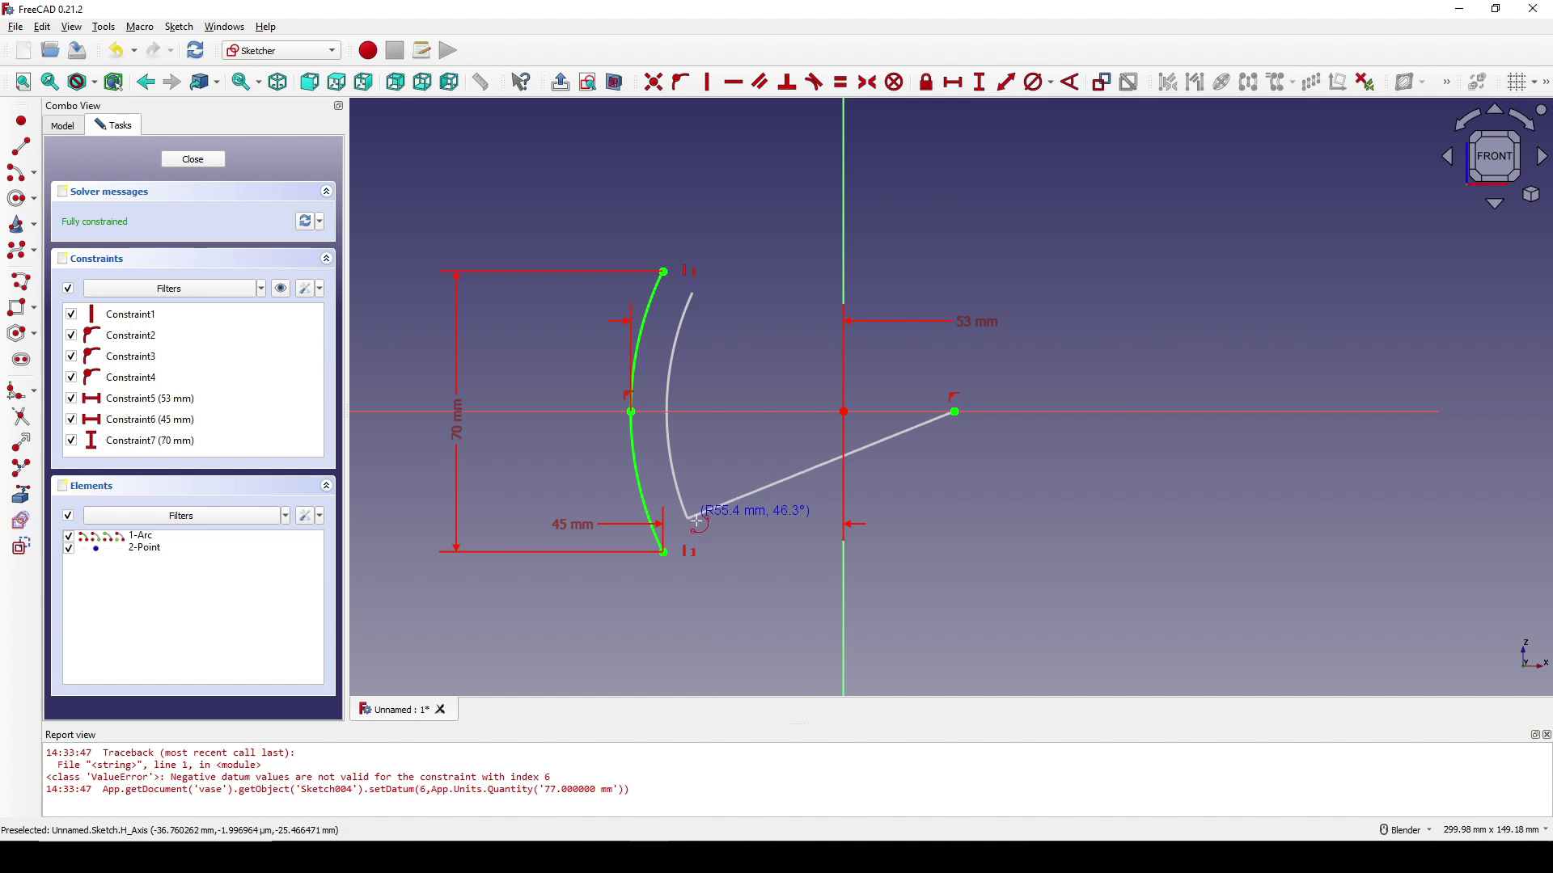
click(707, 545)
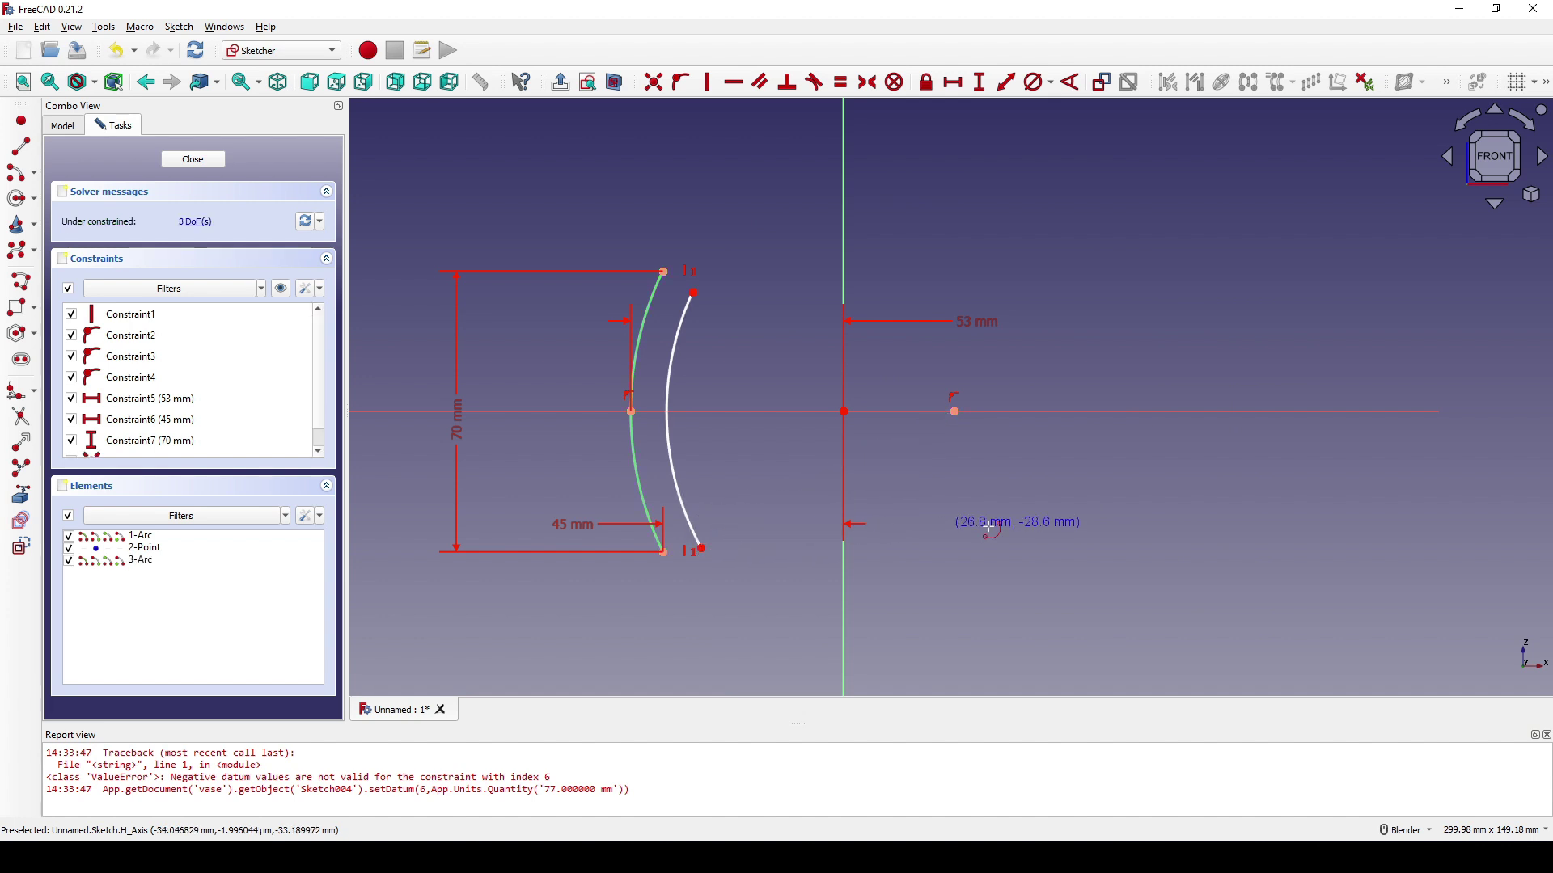
- Constrain the upper endpoints of the inner and outer arcs to be horizontally aligned
click(703, 552)
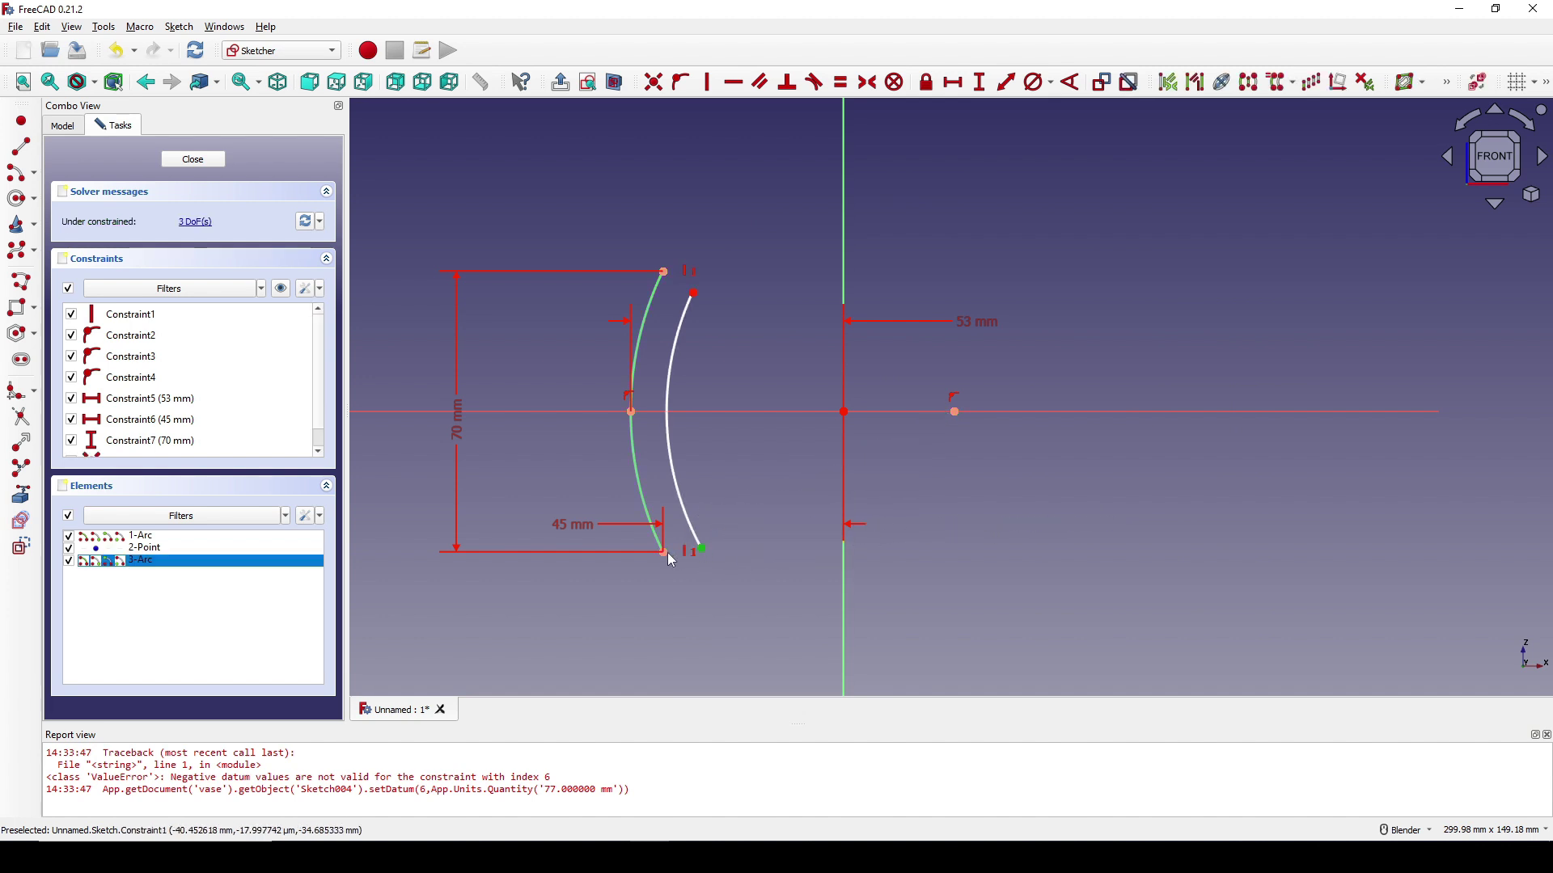
click(712, 571)
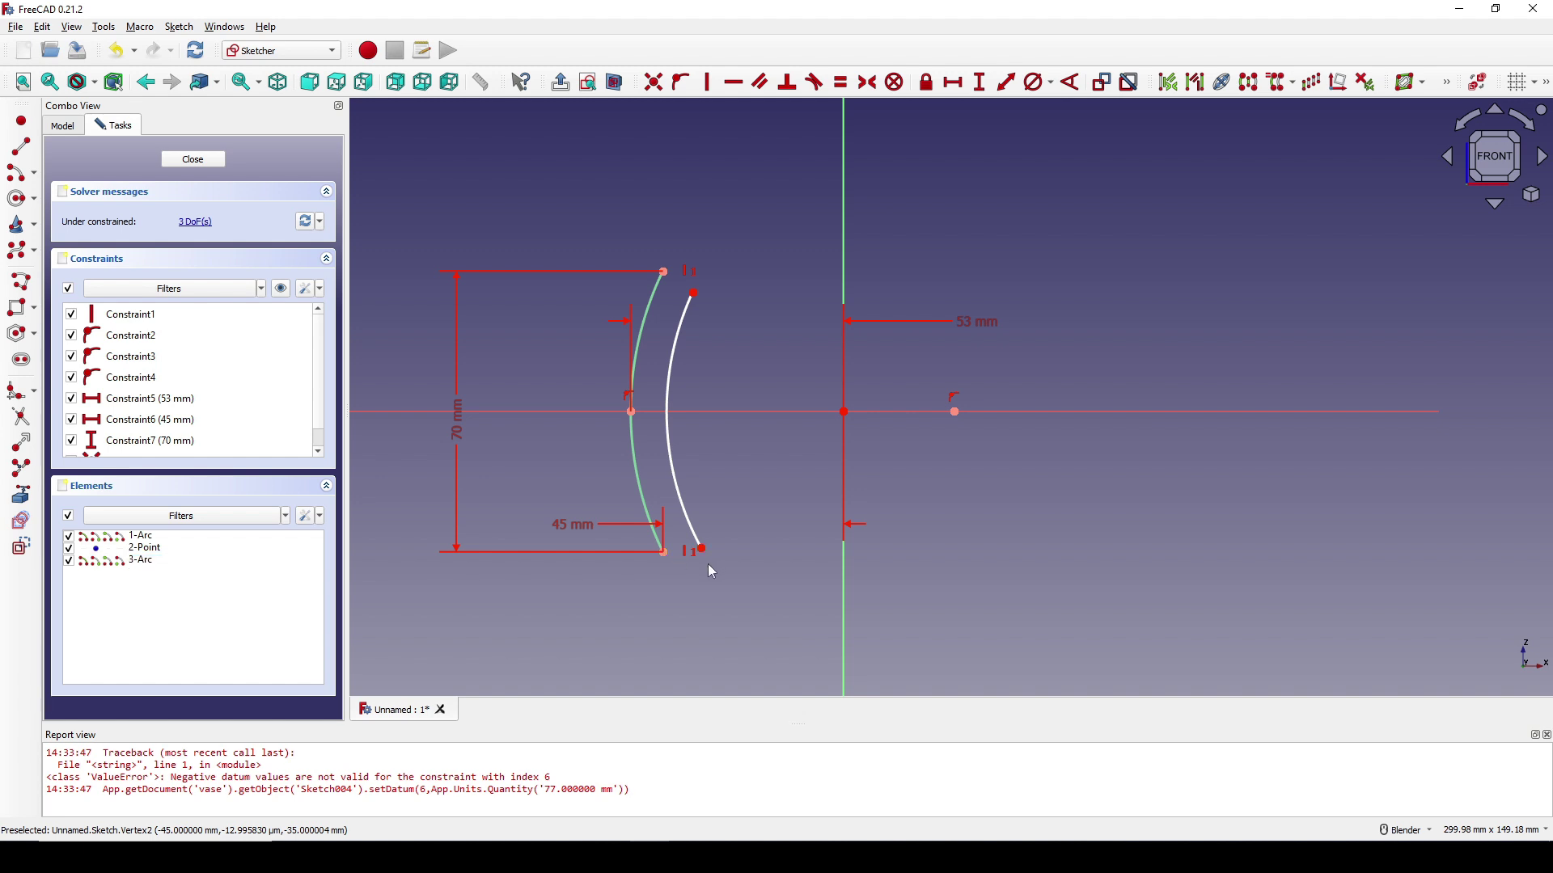
click(695, 295)
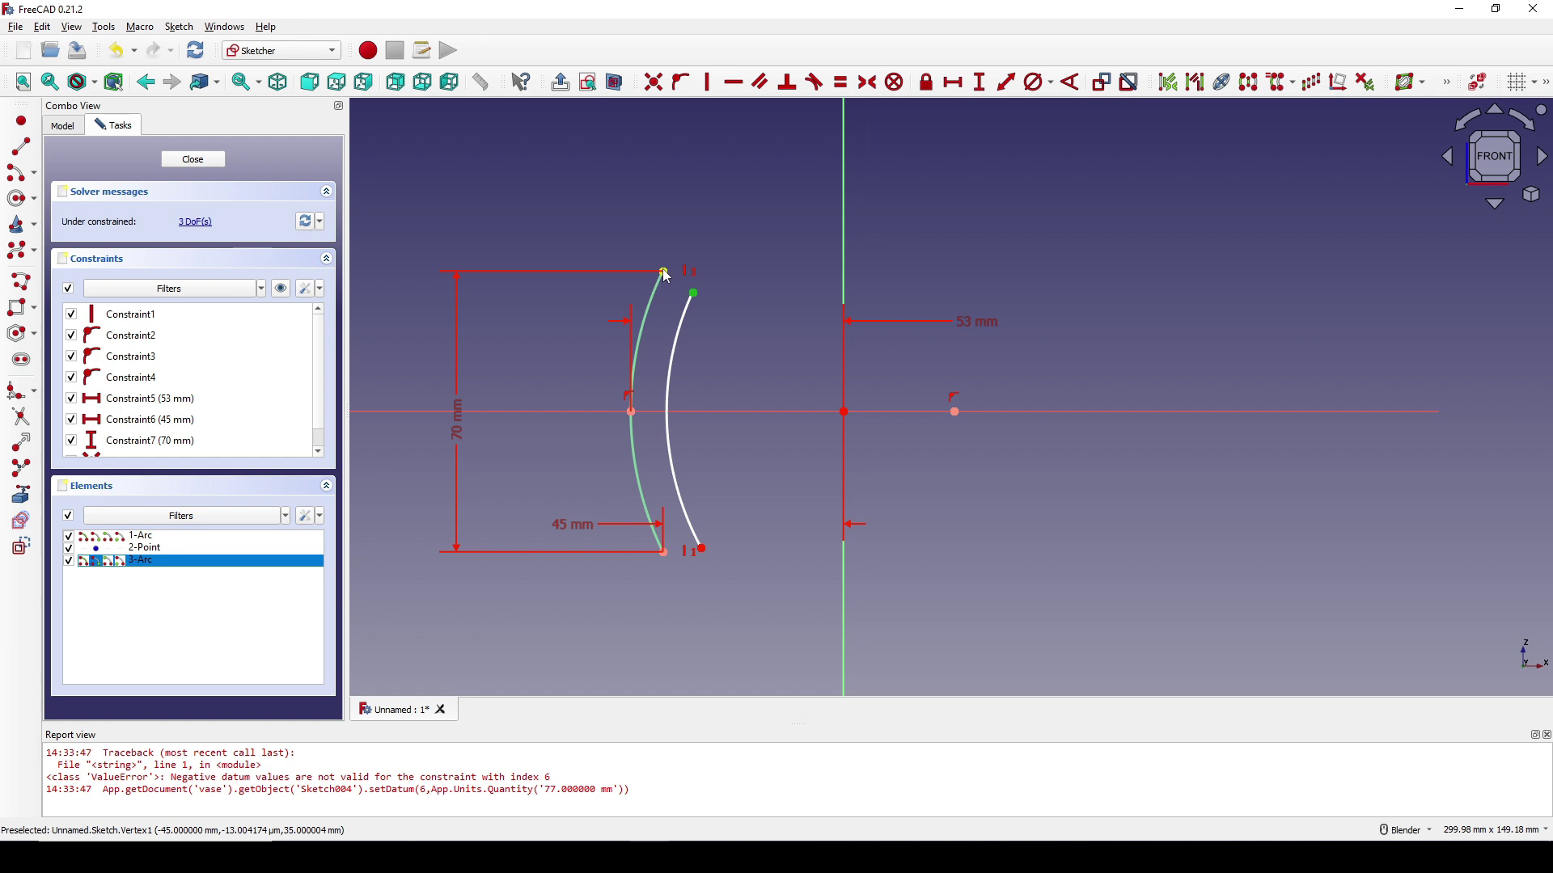
click(665, 273)
key(h)
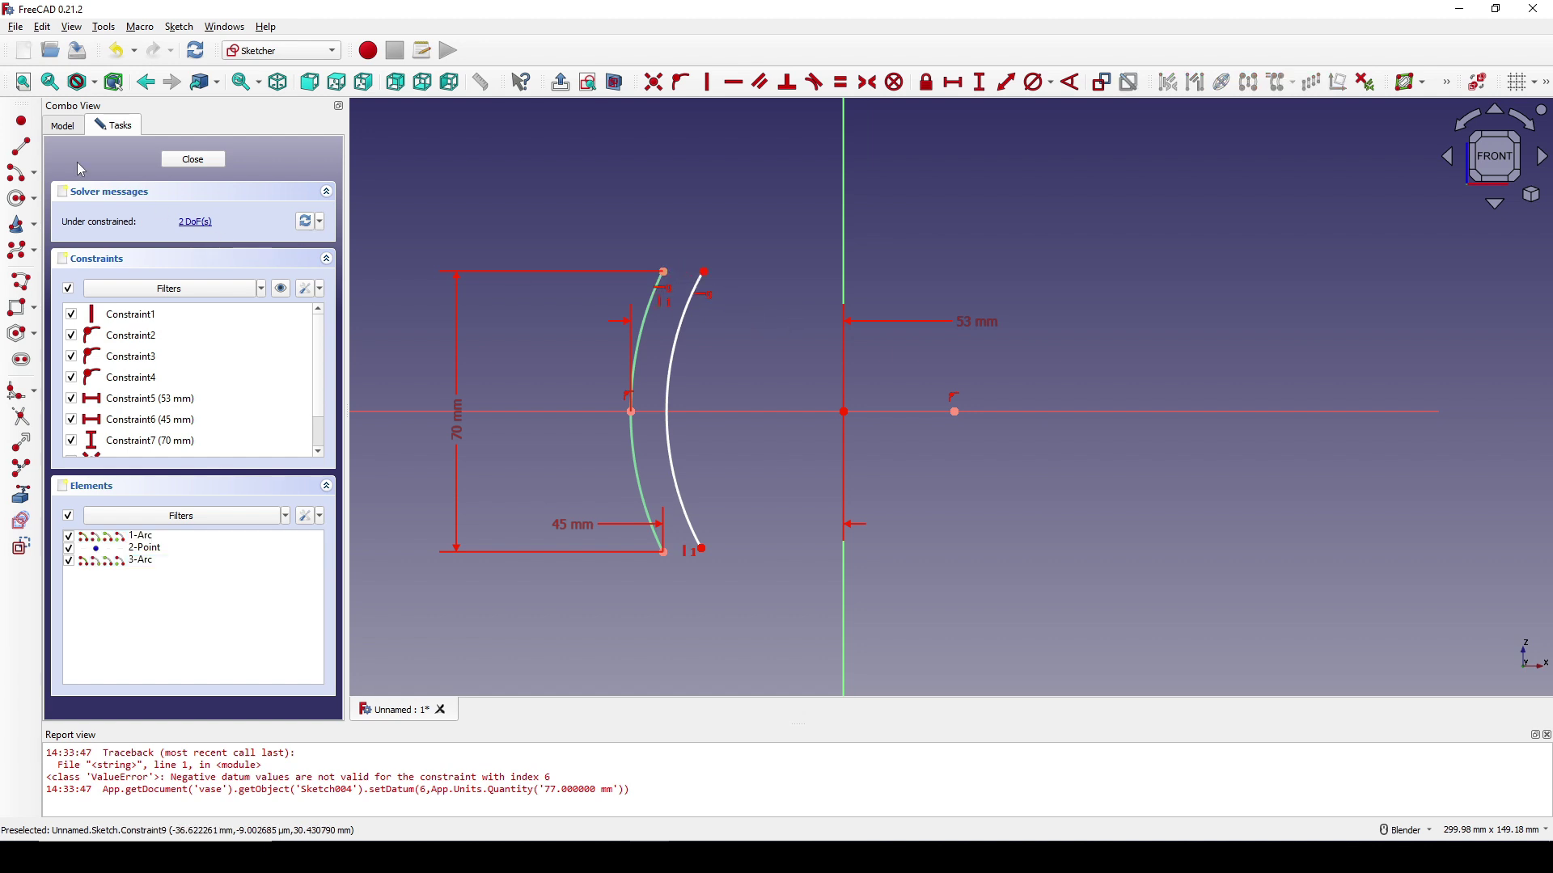
- Place a point on the inner arc and constrain it onto the sketch's horizontal axis
click(21, 122)
click(678, 331)
right_click(757, 370)
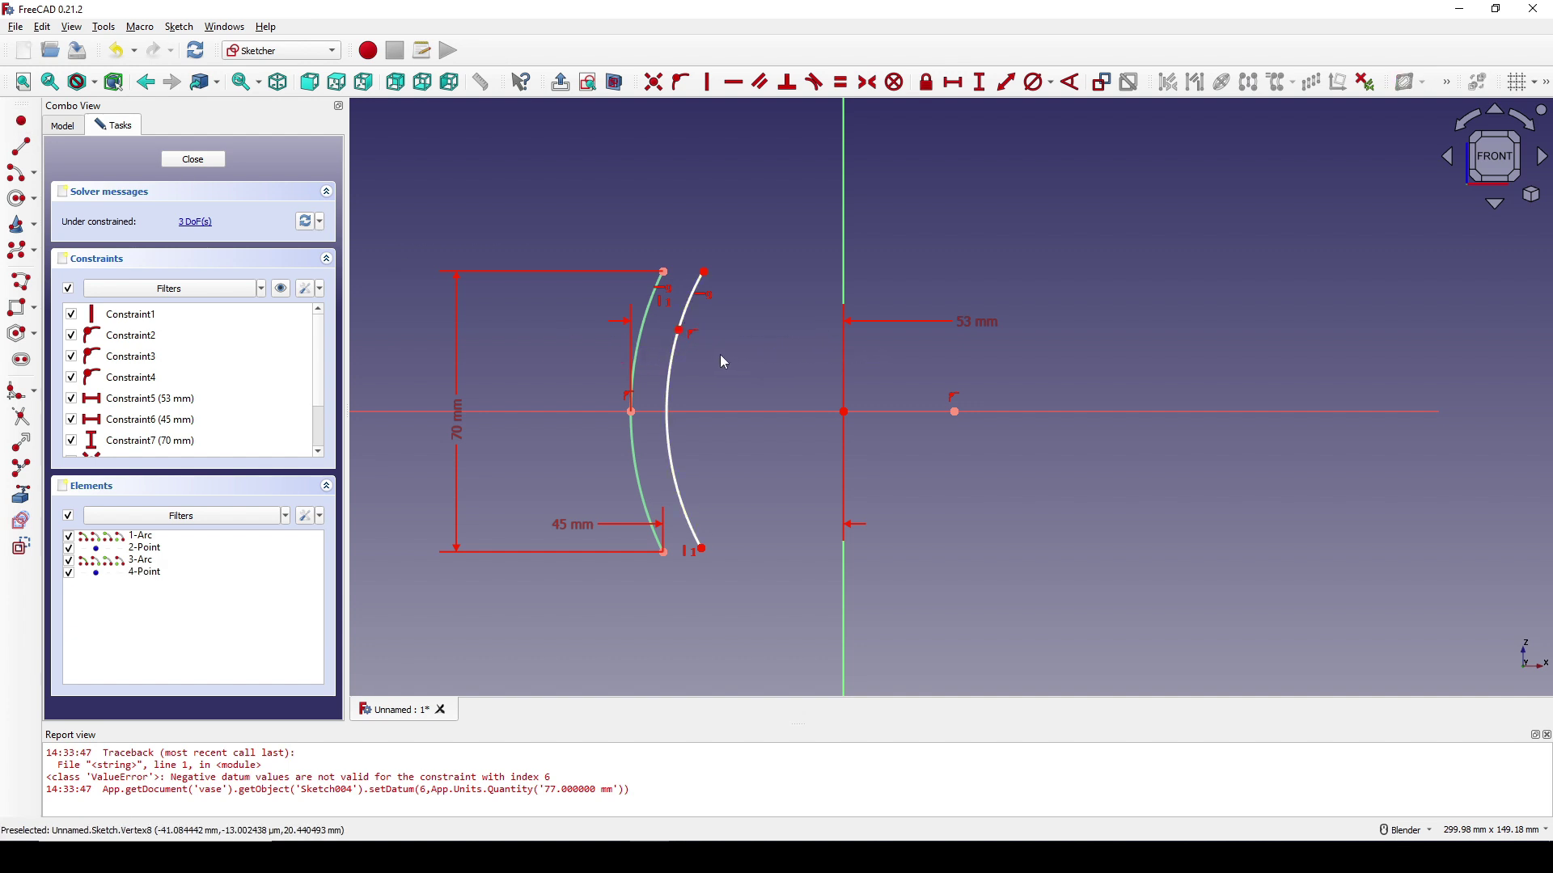
click(679, 333)
click(723, 413)
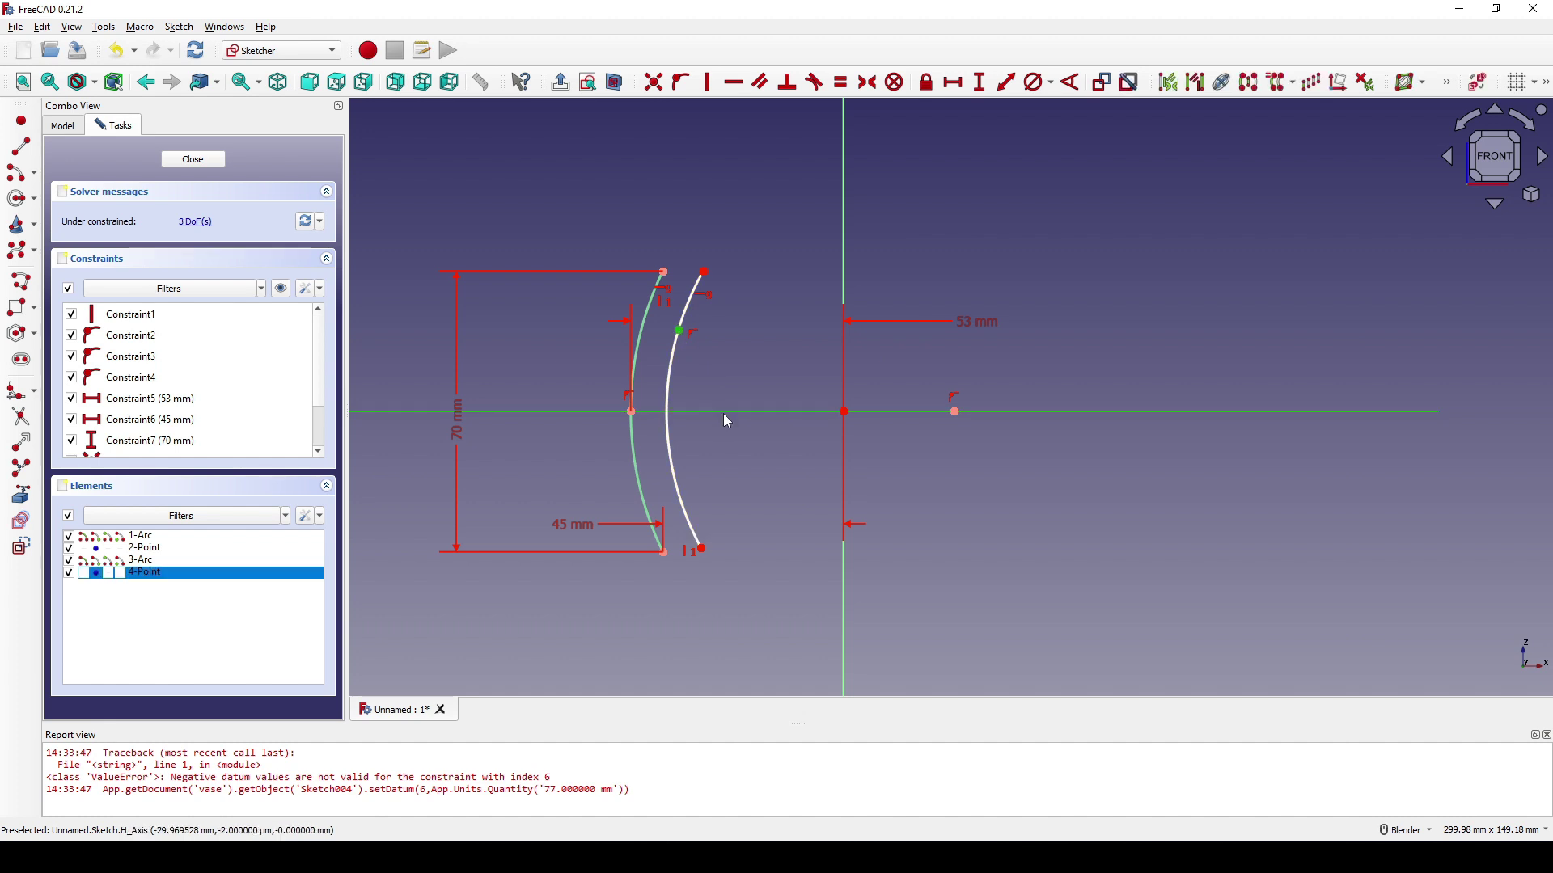
click(681, 82)
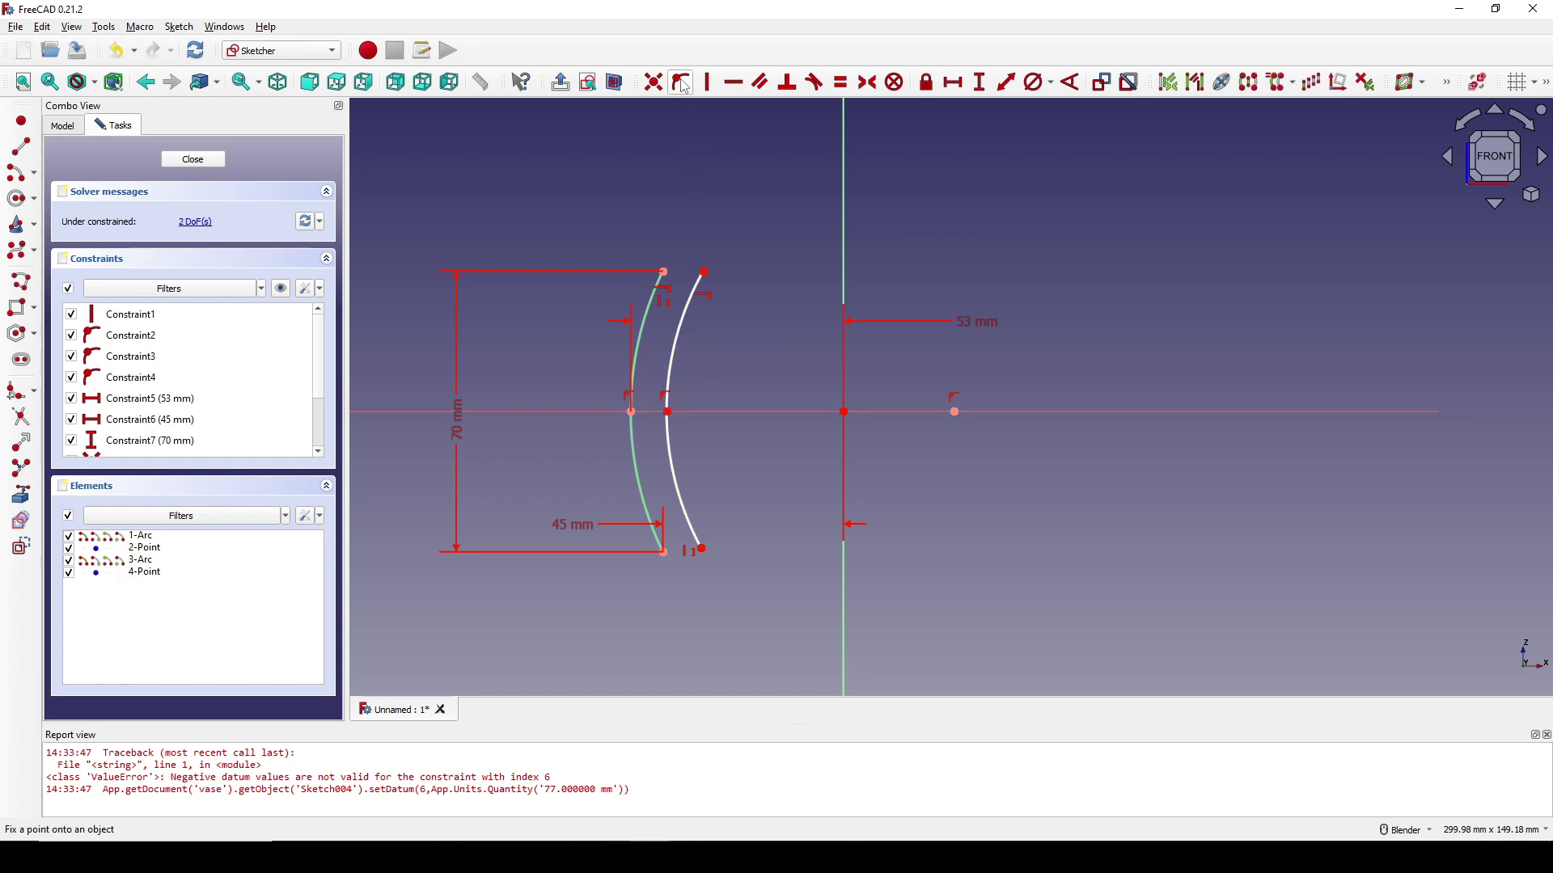
- Set the horizontal distance between the two arcs' axis points to 3 mm and move that dimension outside the arcs
click(669, 414)
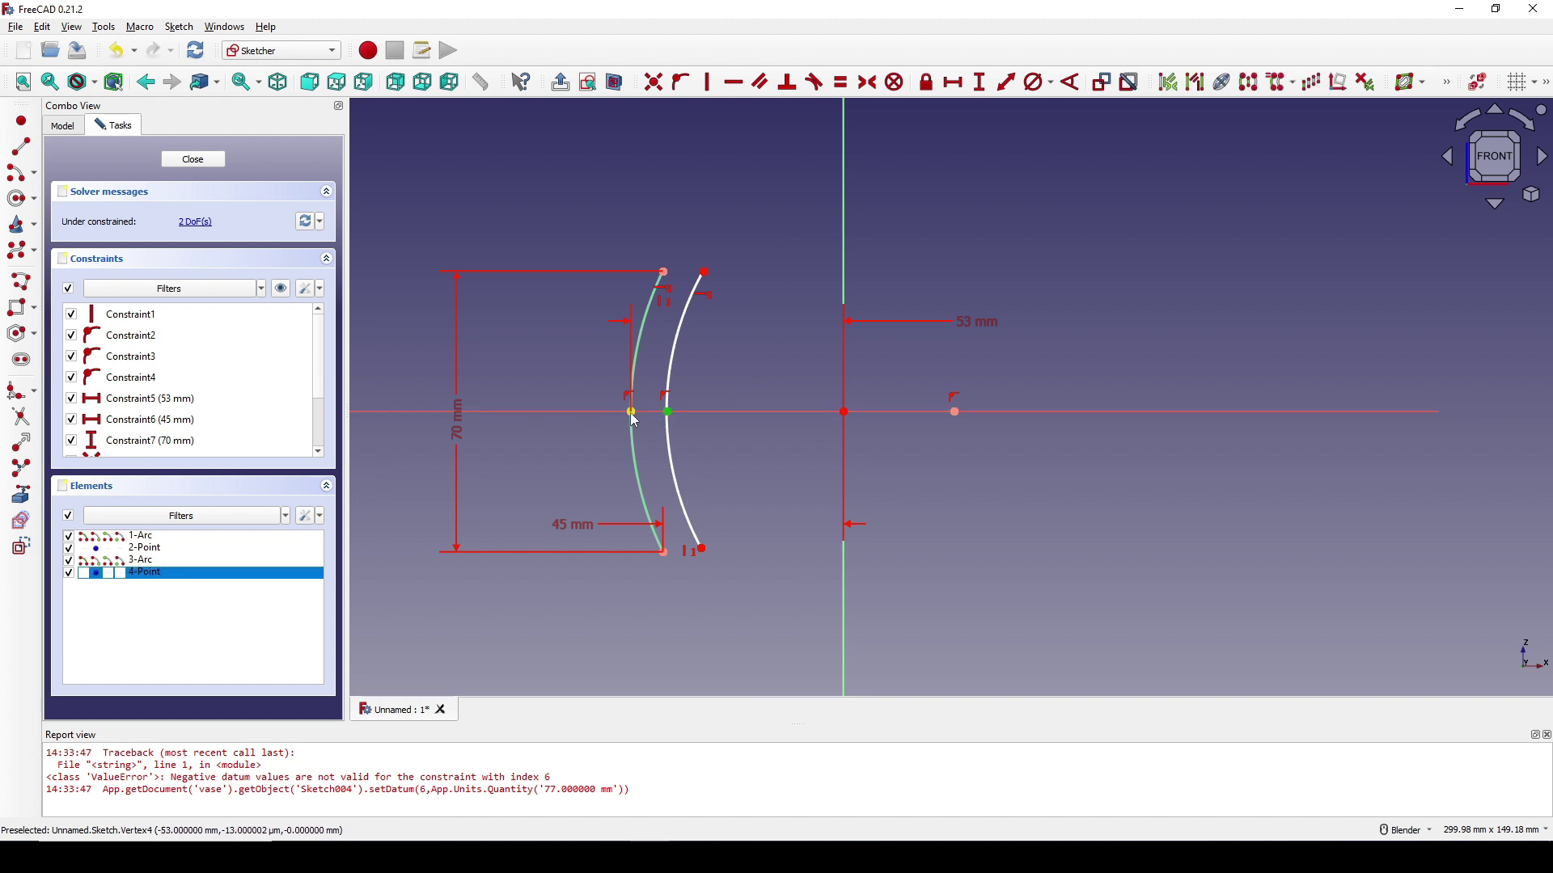
click(632, 414)
text(l)
text(3)
click(745, 508)
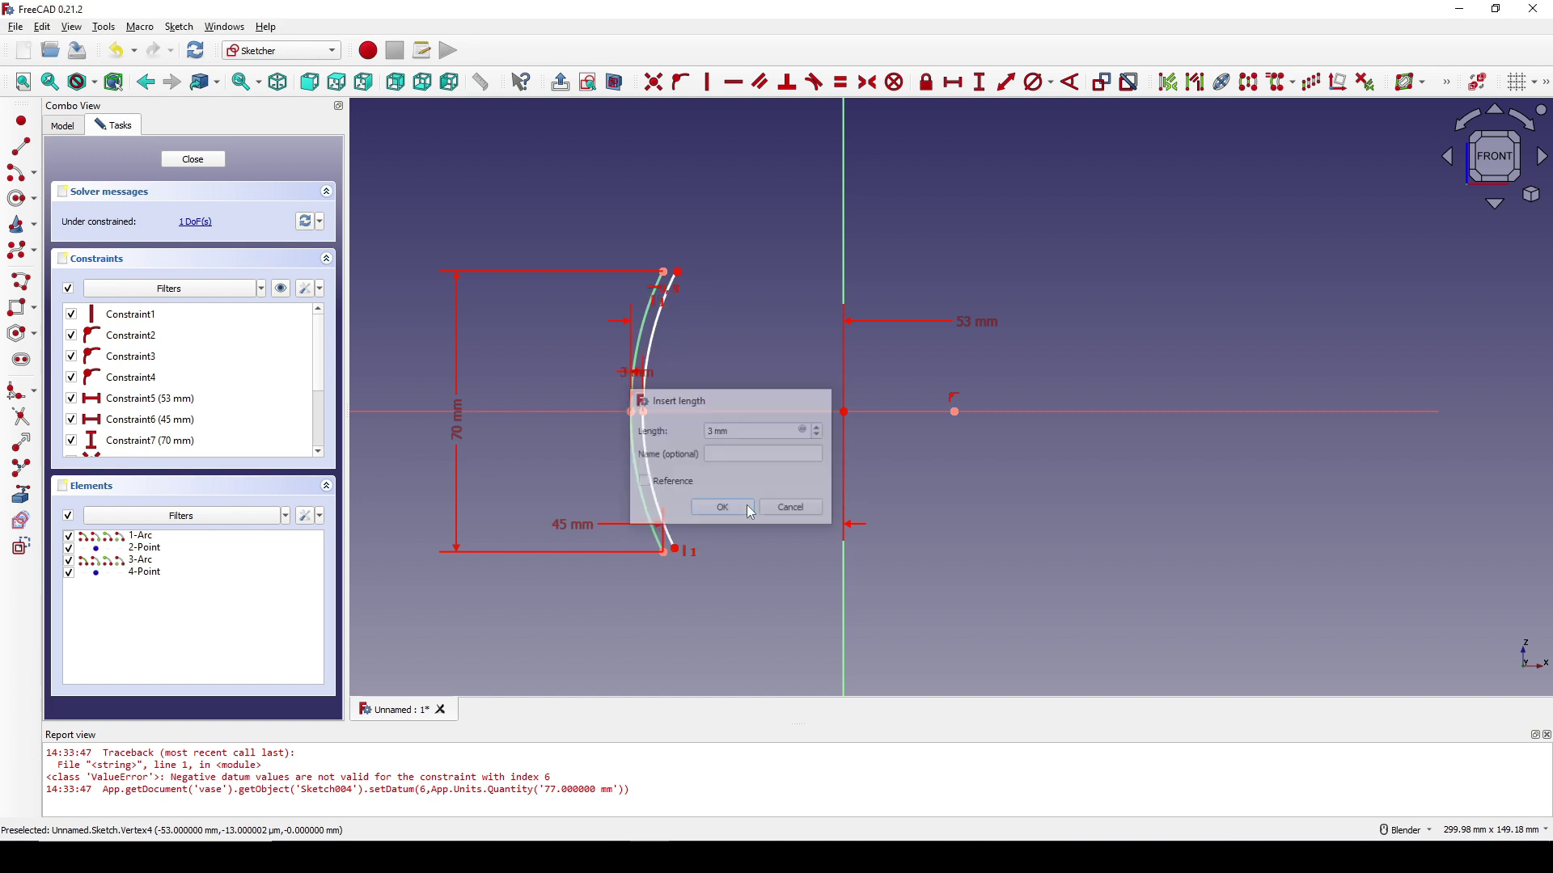
drag(639, 373, 534, 369)
- Constrain the lower endpoints of the inner and outer arcs to be horizontally aligned
scroll(671, 579, up, 5)
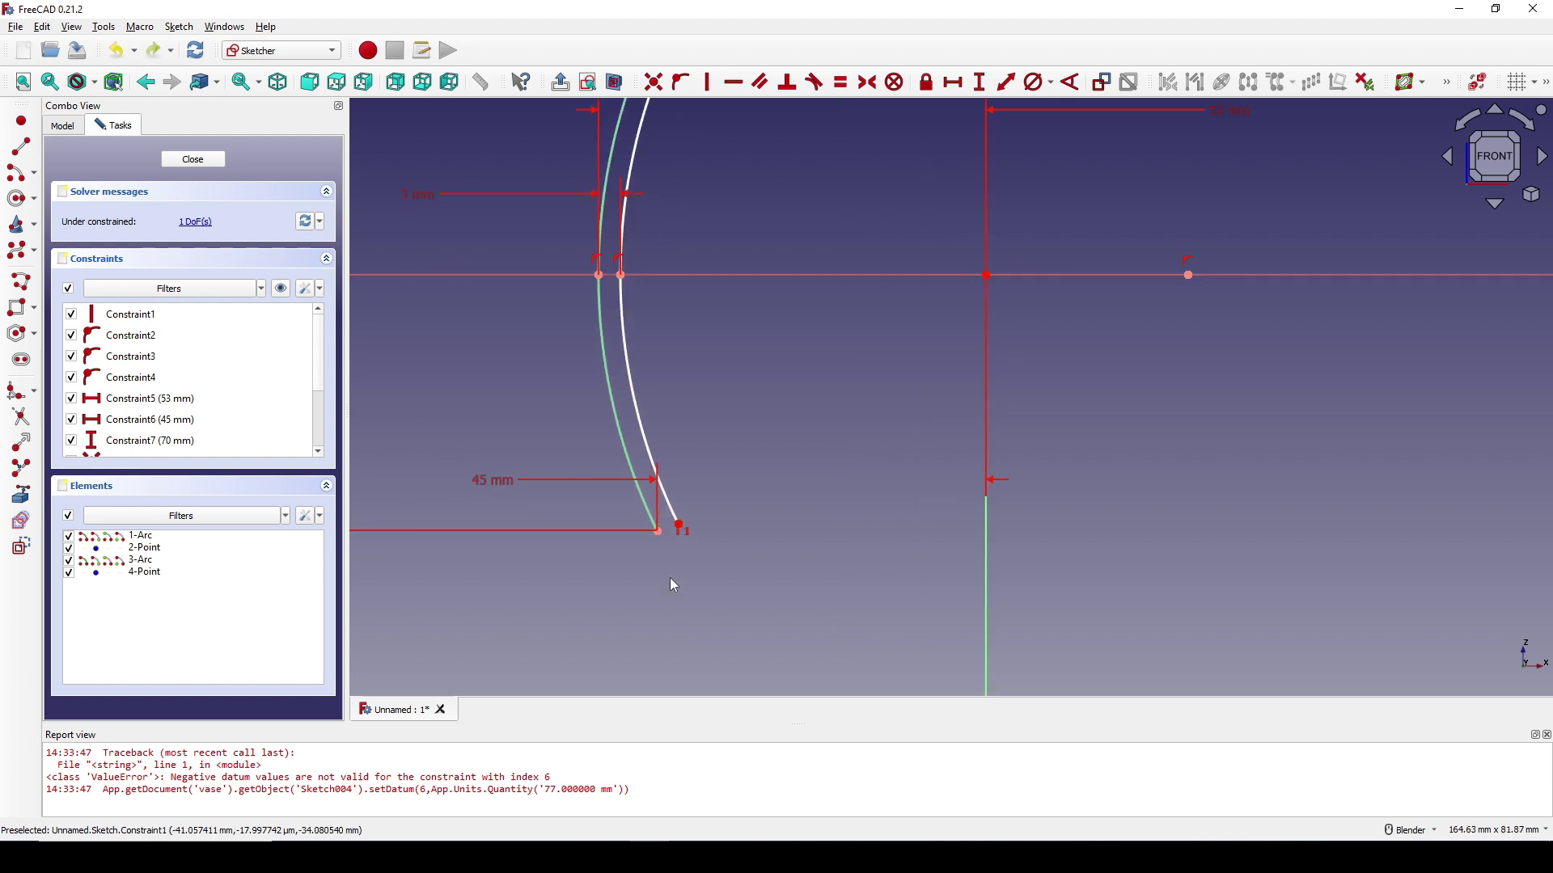
click(681, 515)
click(656, 523)
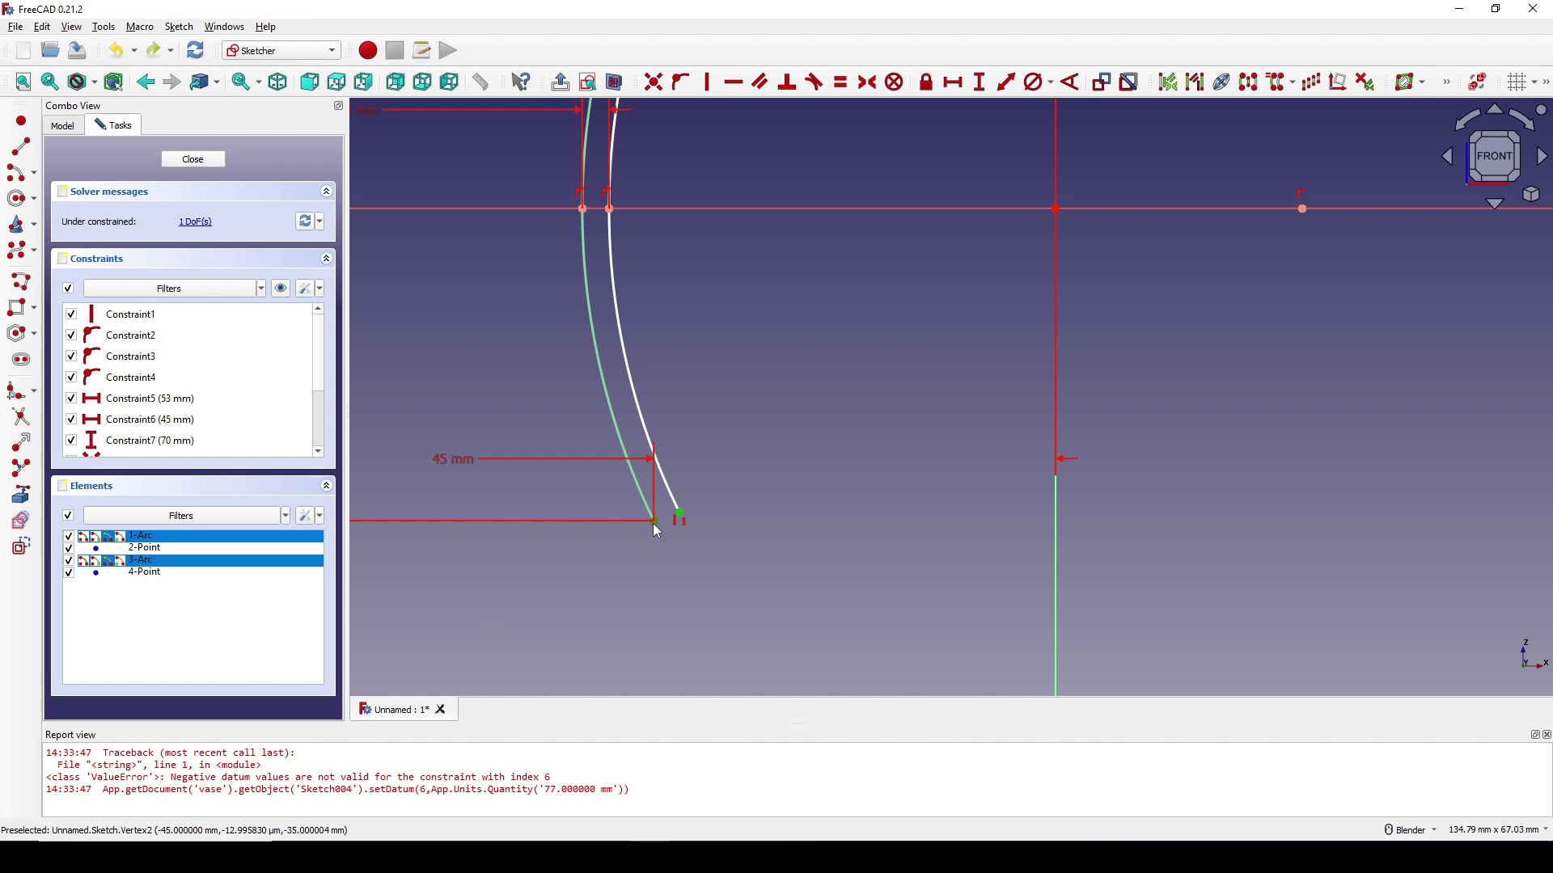
key(h)
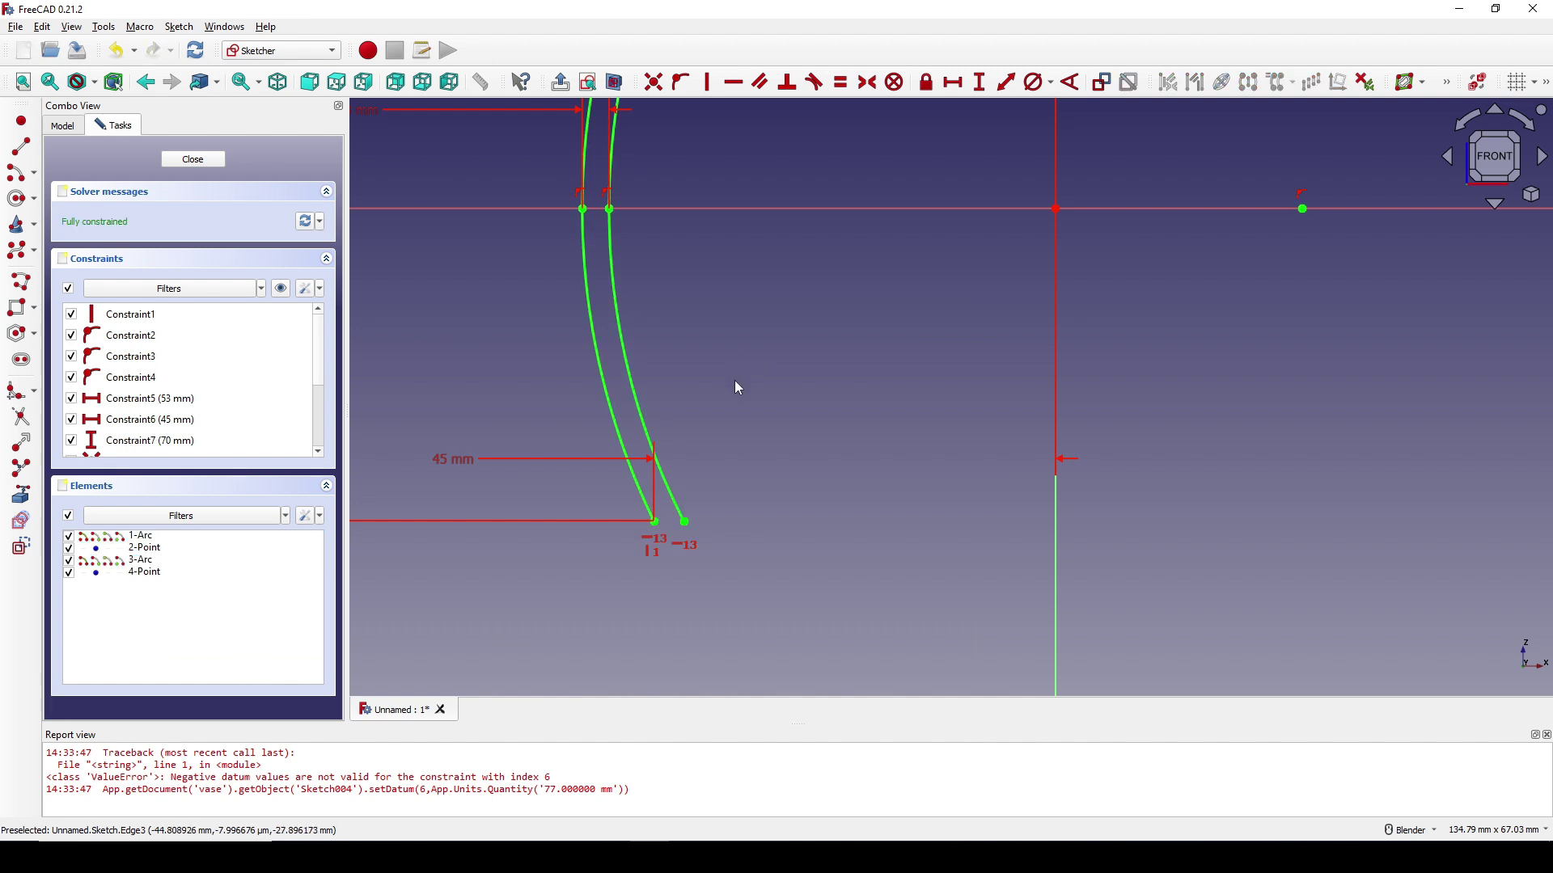
- Close the two-arc profile sketch and switch to the Part workbench
scroll(735, 391, down, 7)
shift+middle_drag(755, 388, 752, 451)
scroll(753, 451, up, 2)
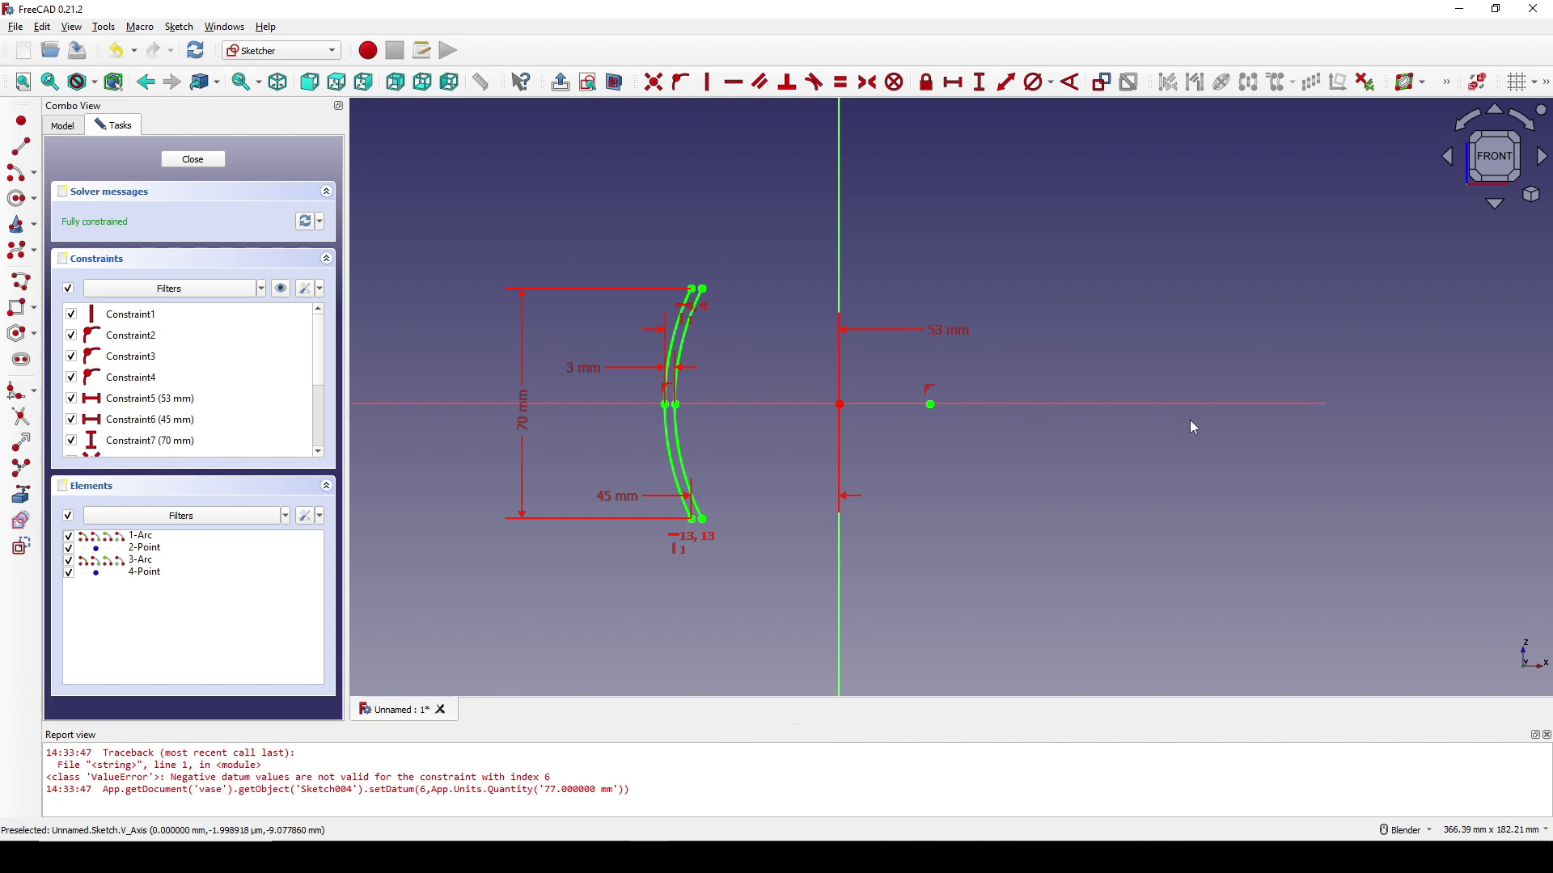
click(194, 160)
scroll(809, 421, down, 3)
click(976, 326)
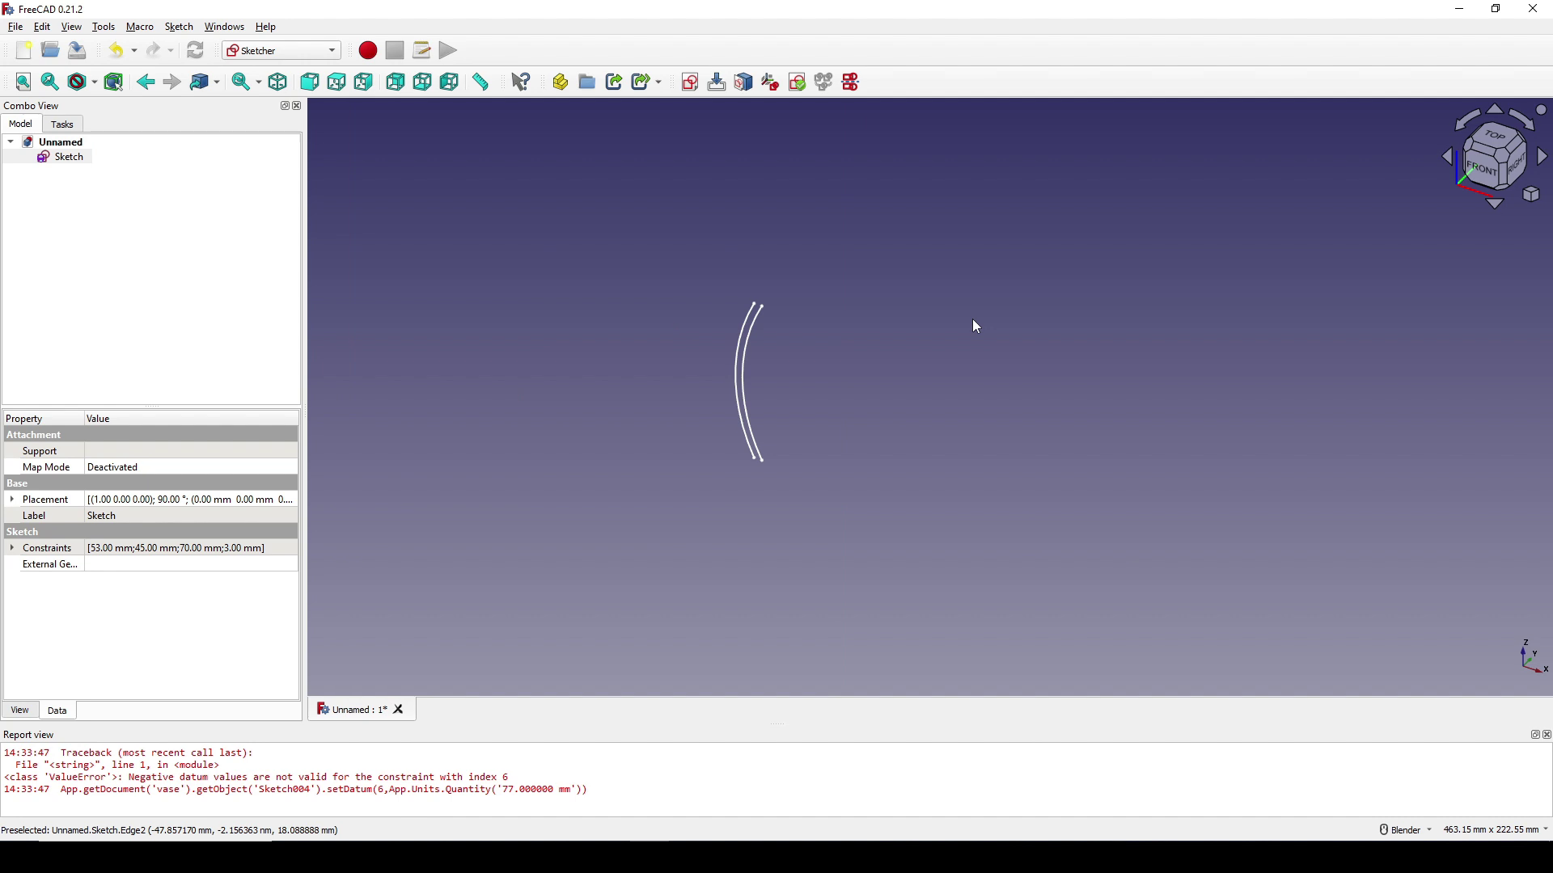
click(281, 50)
click(254, 149)
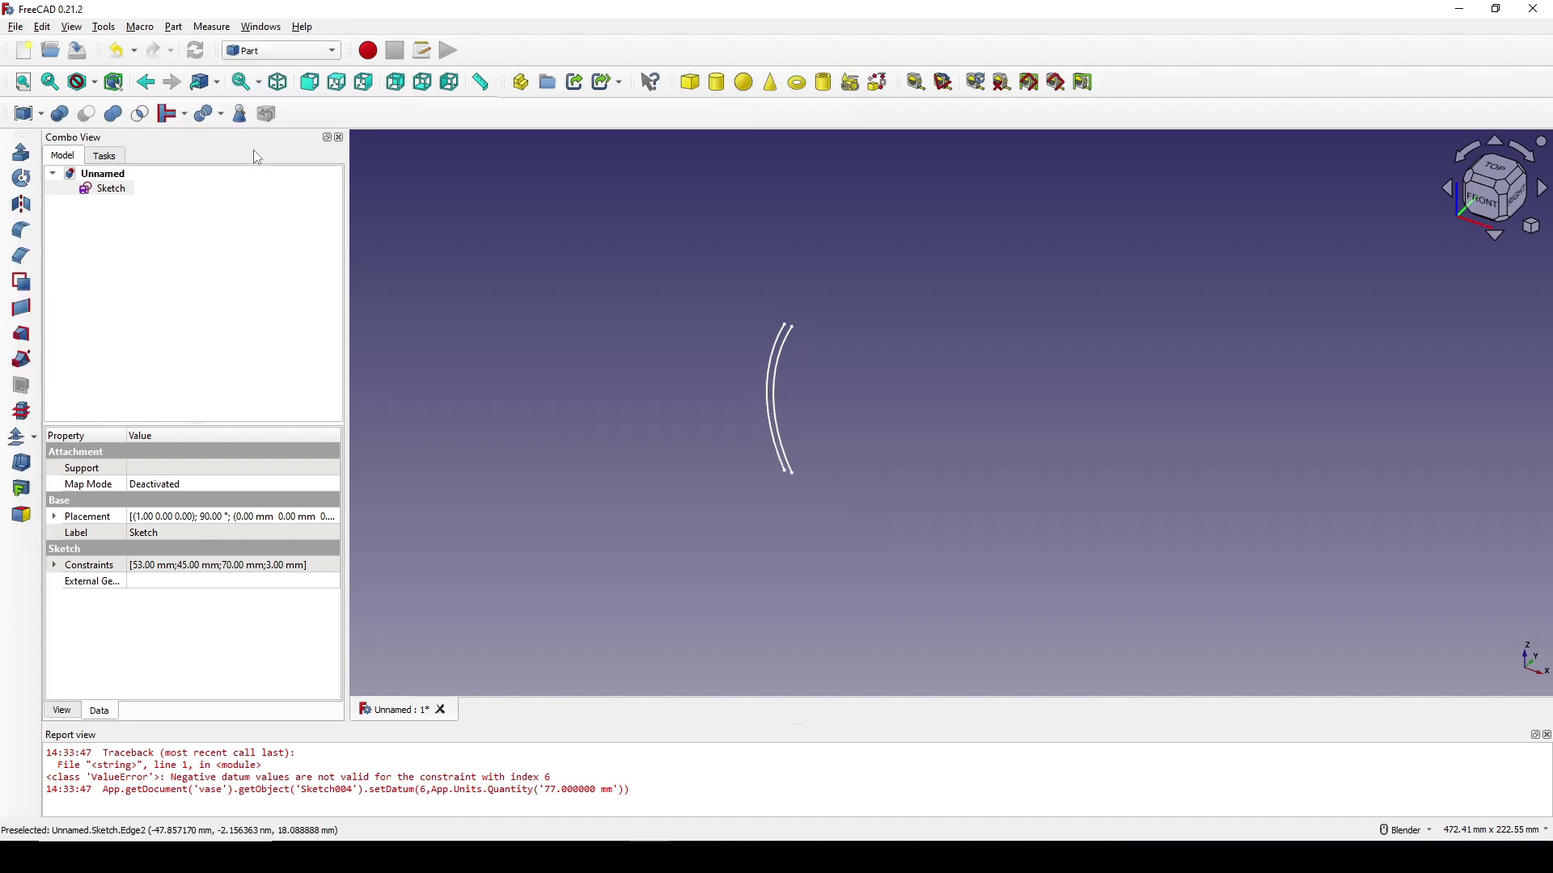
- Revolve the sketch about the Z axis by a symmetric angle of 10°, without creating a solid
click(115, 195)
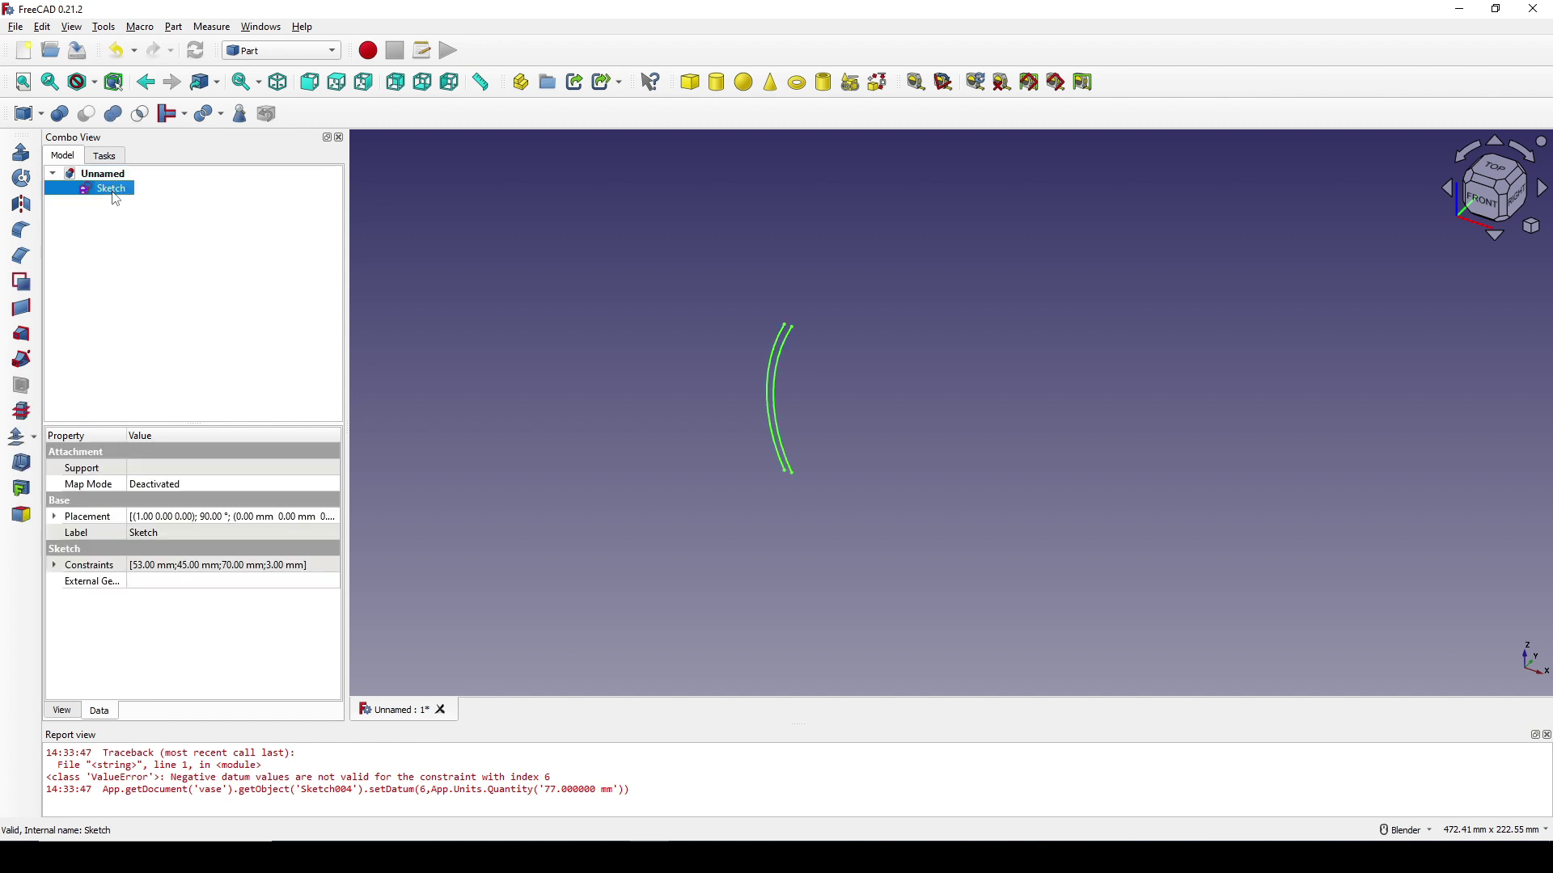
click(21, 178)
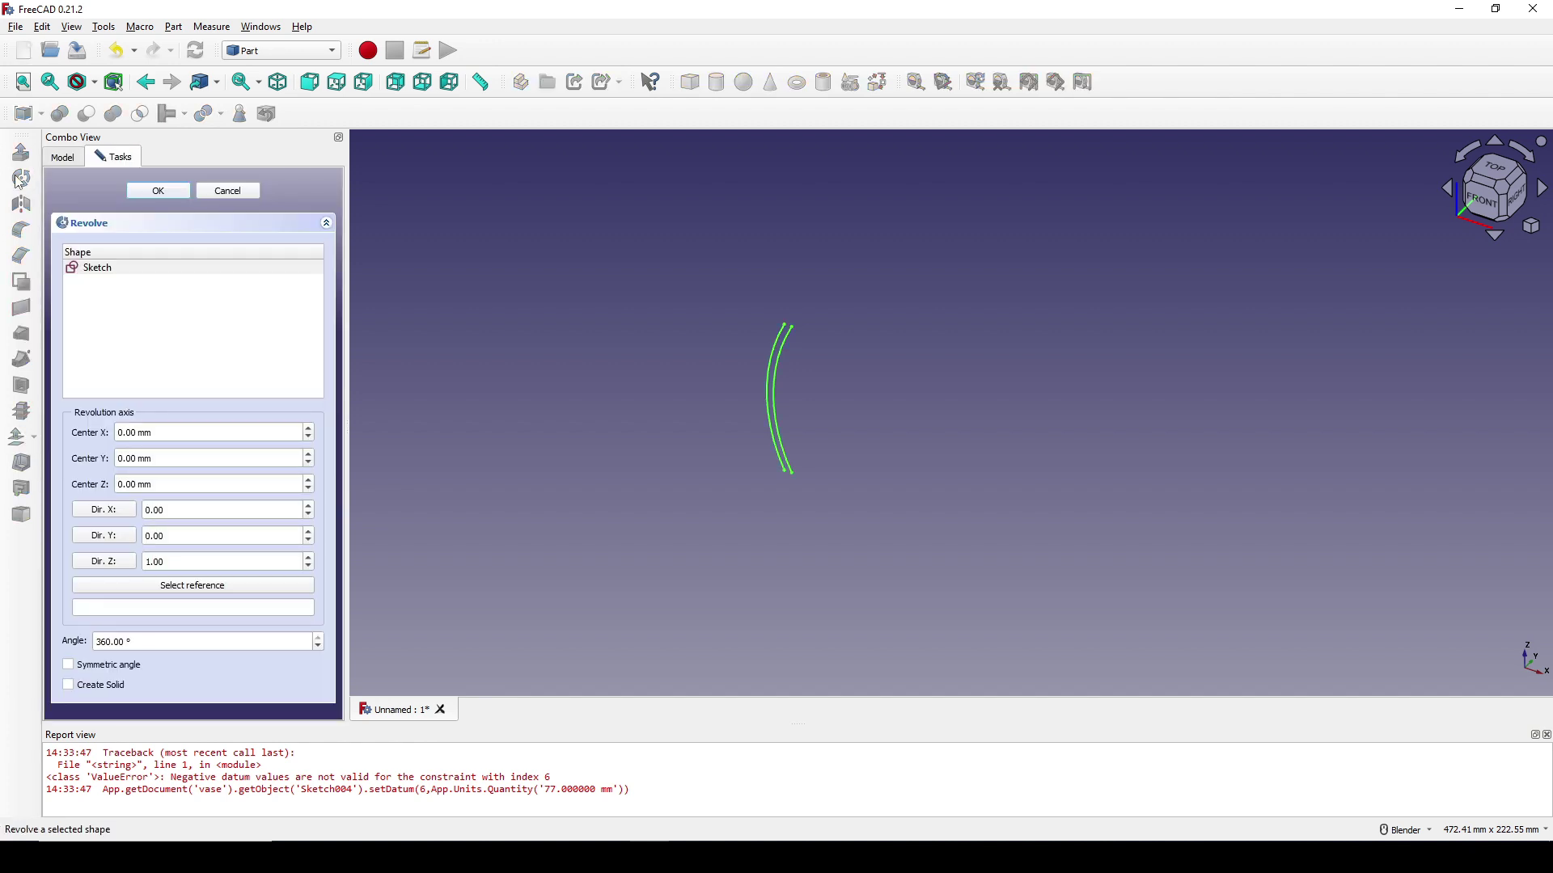
drag(148, 640, 62, 645)
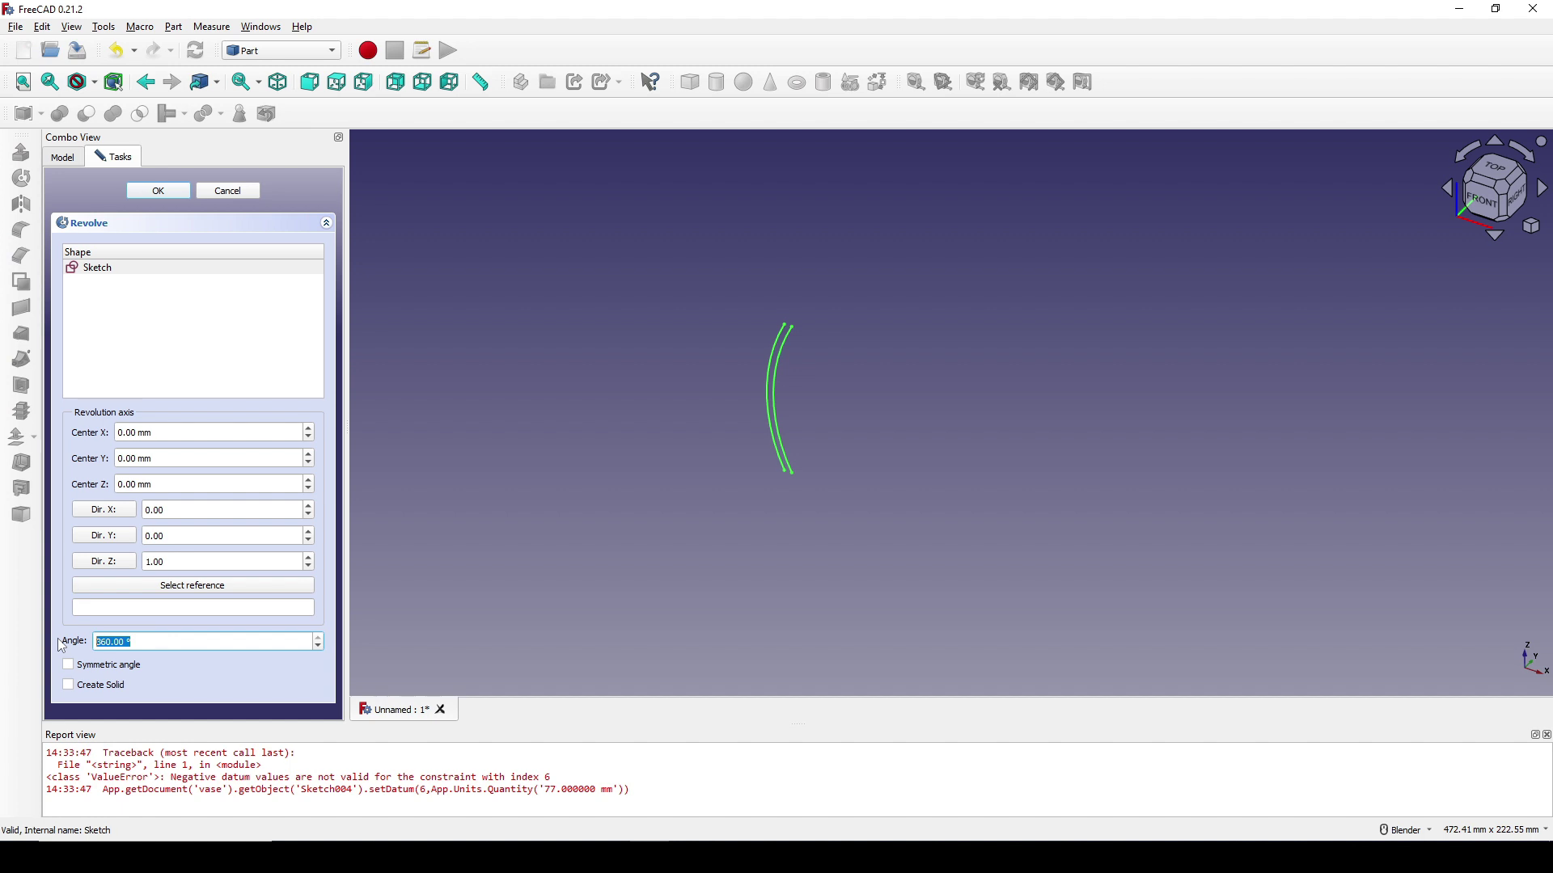
text(10)
click(69, 665)
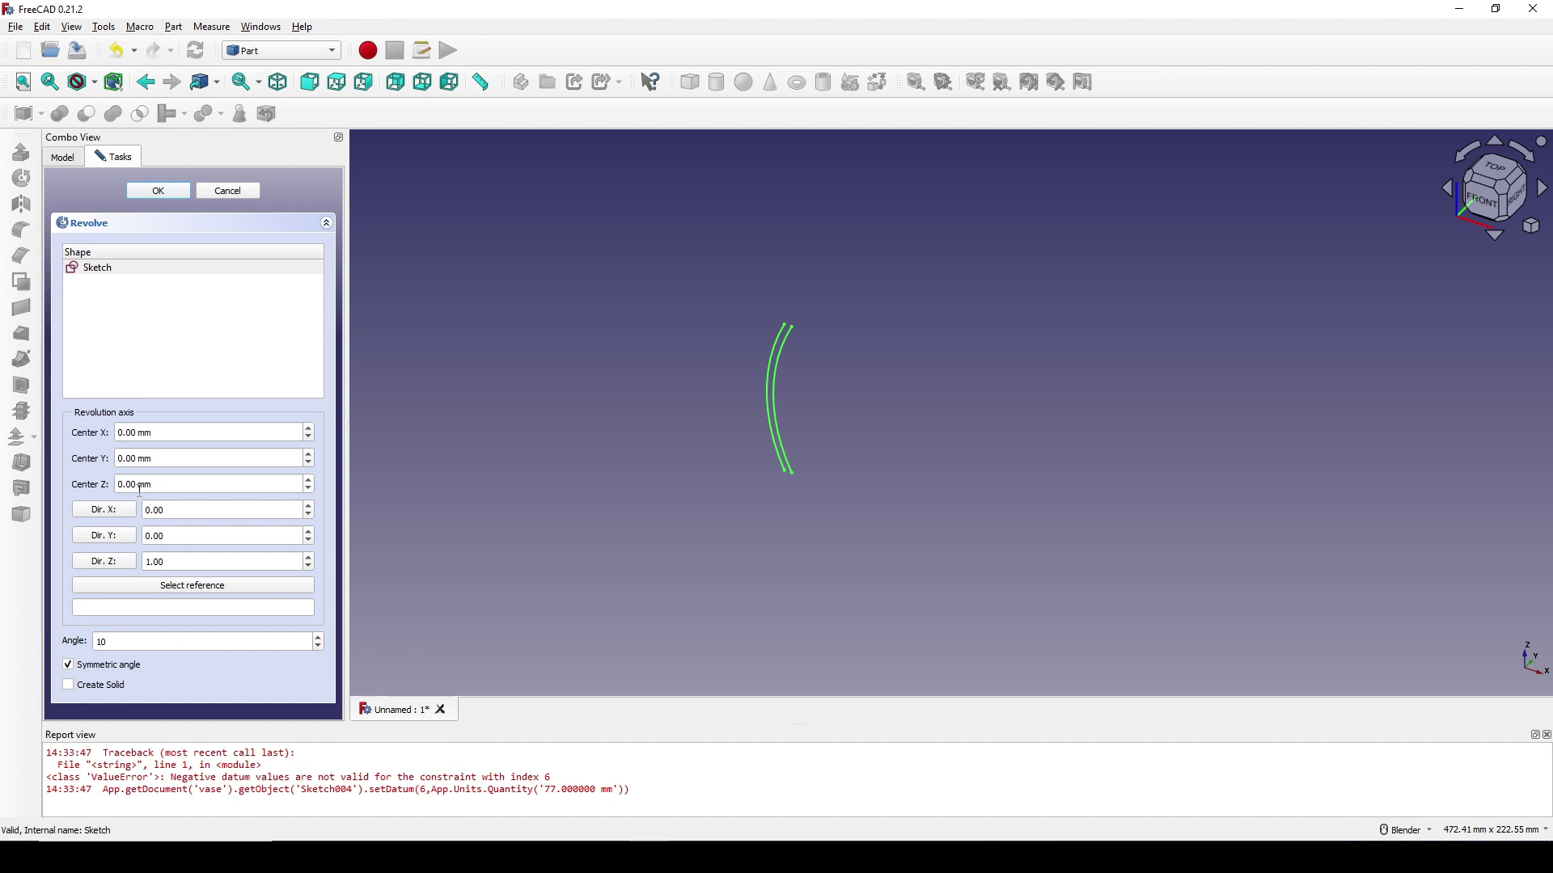
click(159, 191)
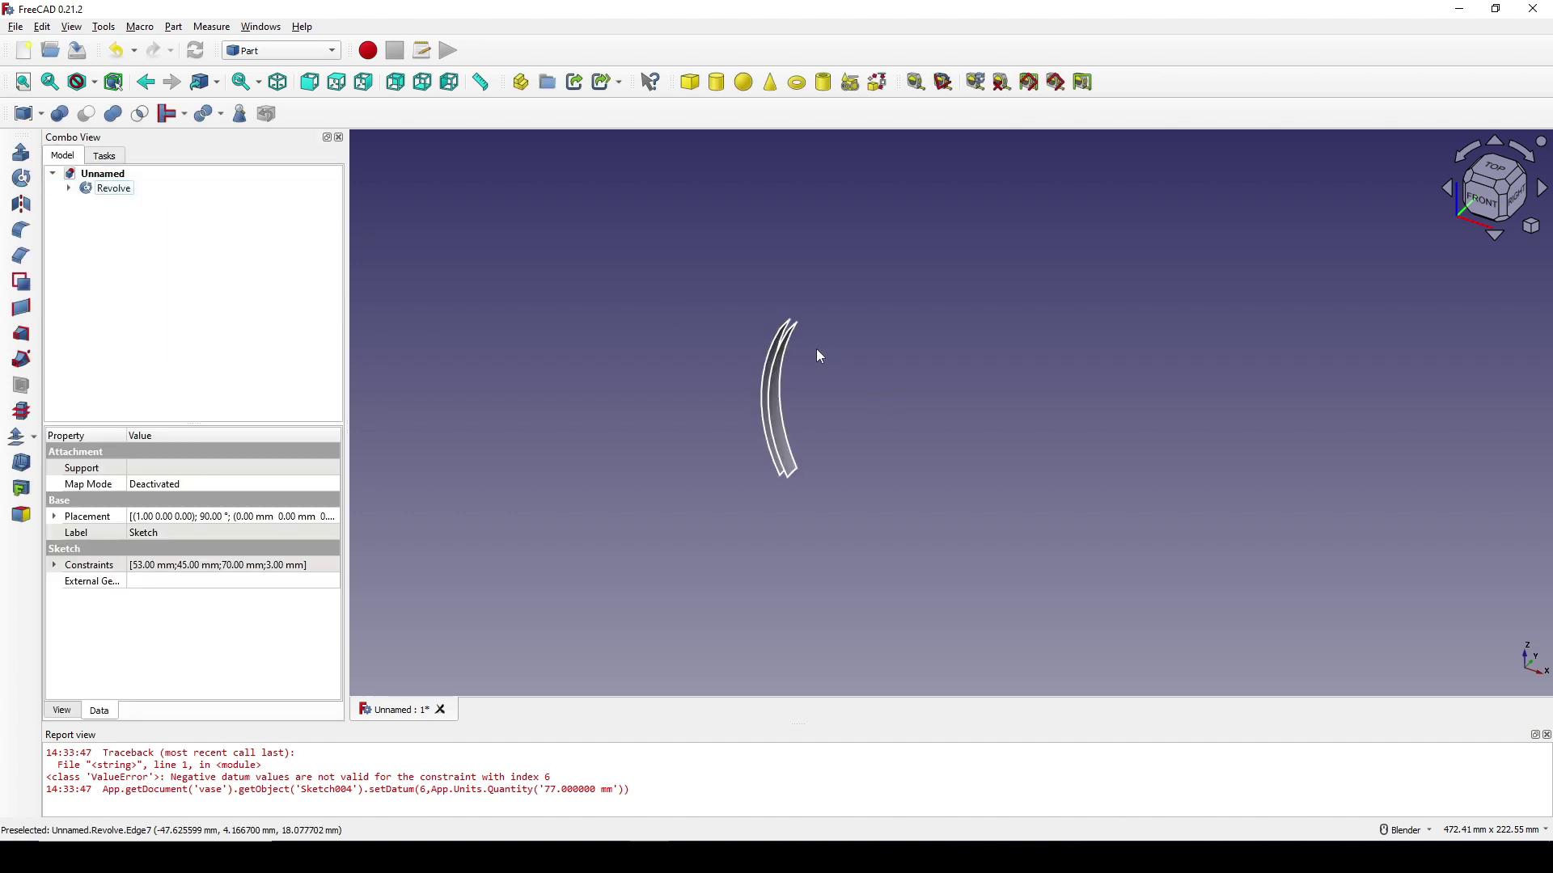
- Make the source sketch nested under the revolve visible alongside the revolved strips
scroll(817, 356, up, 4)
middle_drag(821, 353, 918, 416)
scroll(917, 421, up, 1)
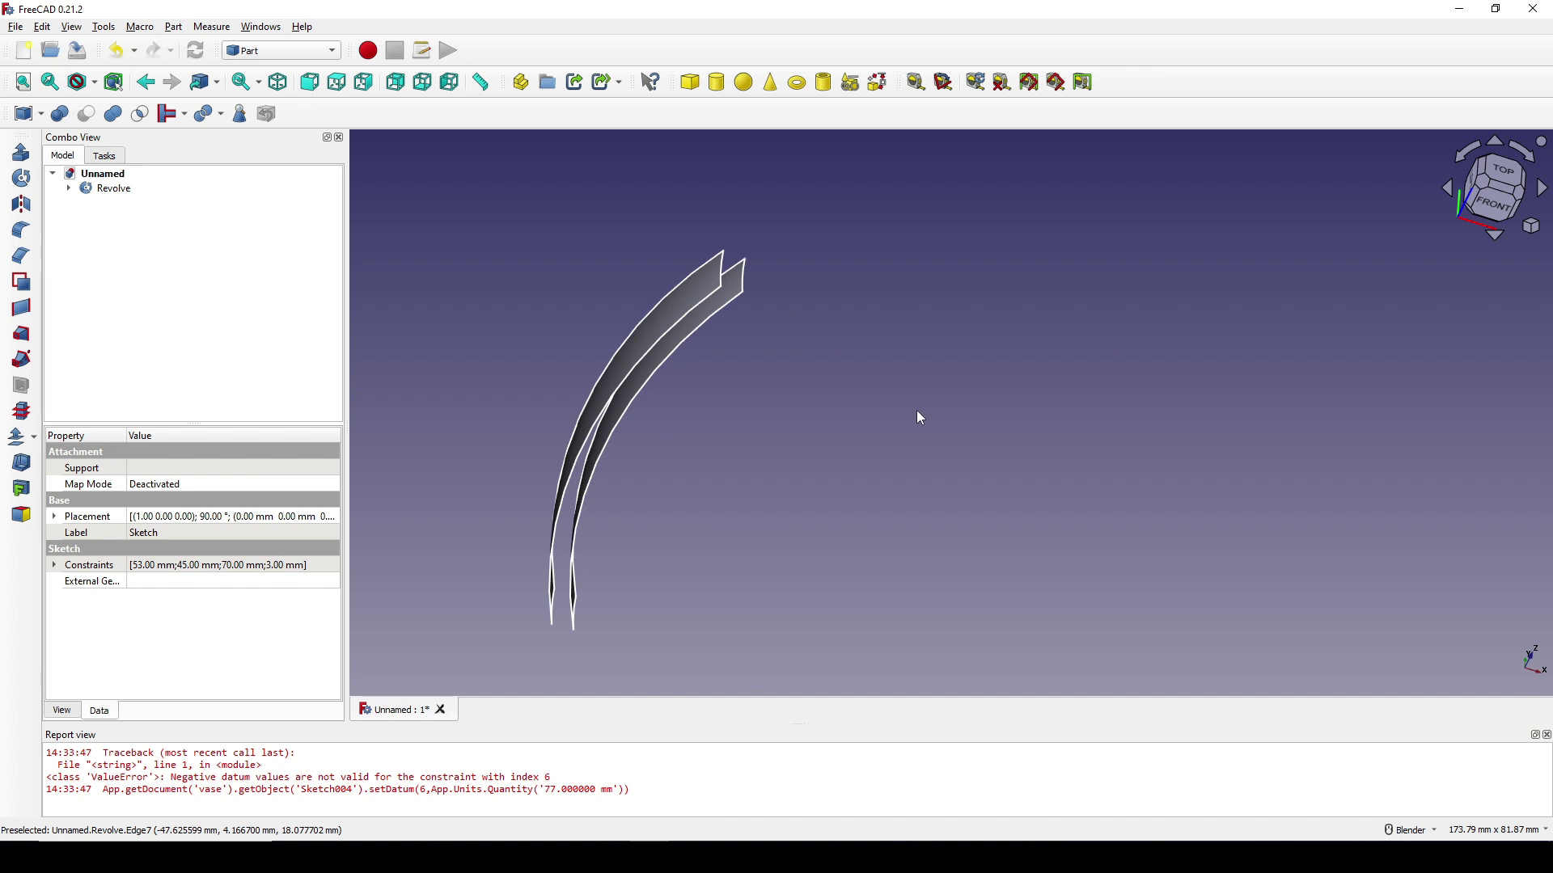
shift+middle_drag(814, 414, 782, 419)
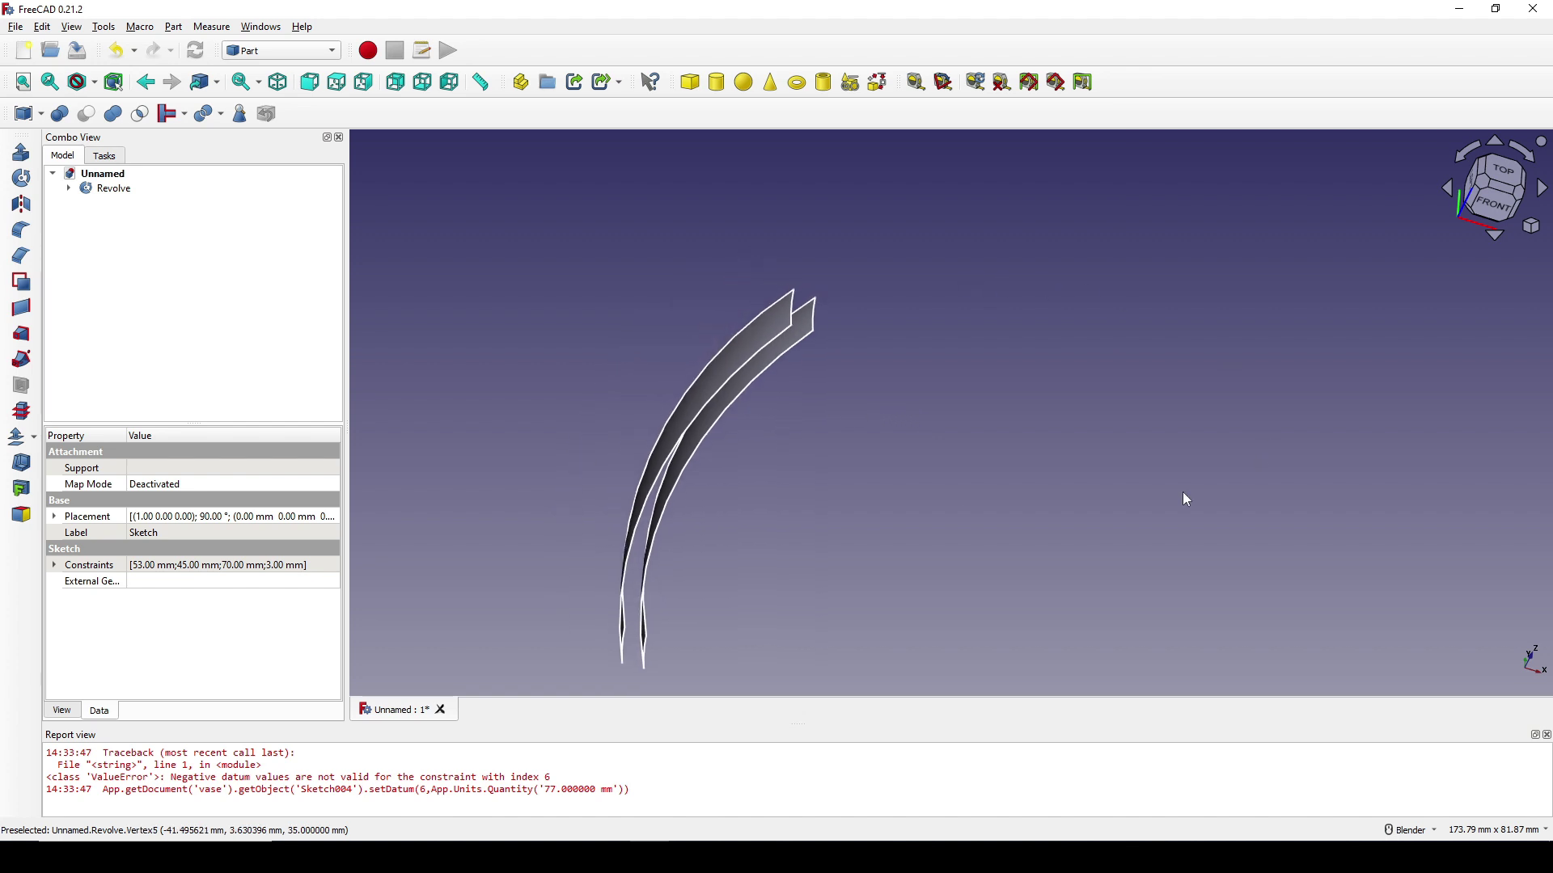
click(69, 188)
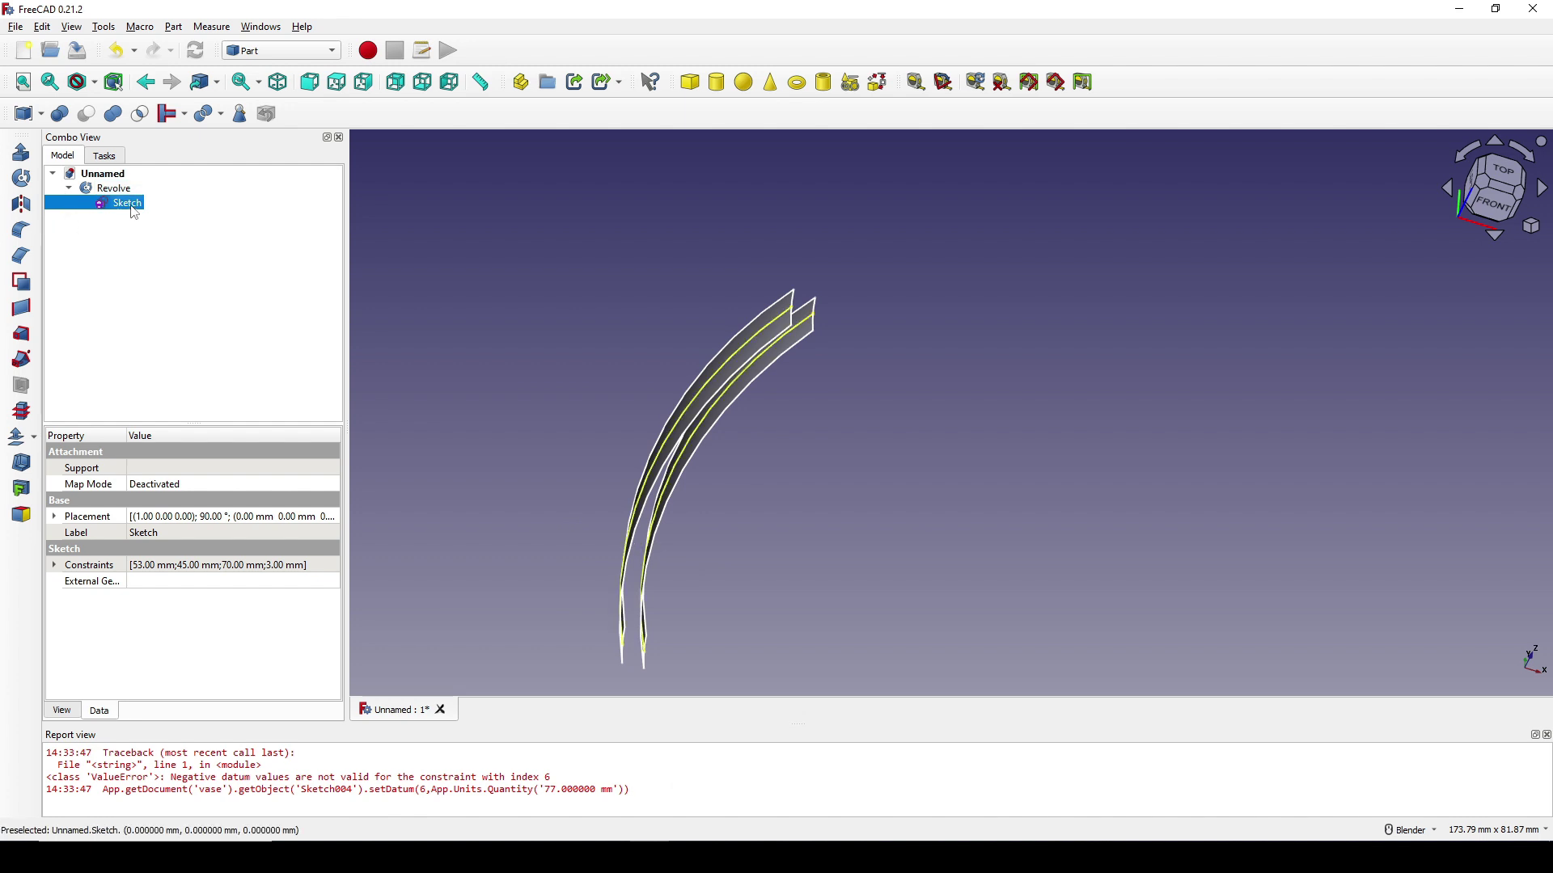
- Create a ruled surface between the inner revolved strip's far side edge and the sketch's outer arc
scroll(859, 296, up, 5)
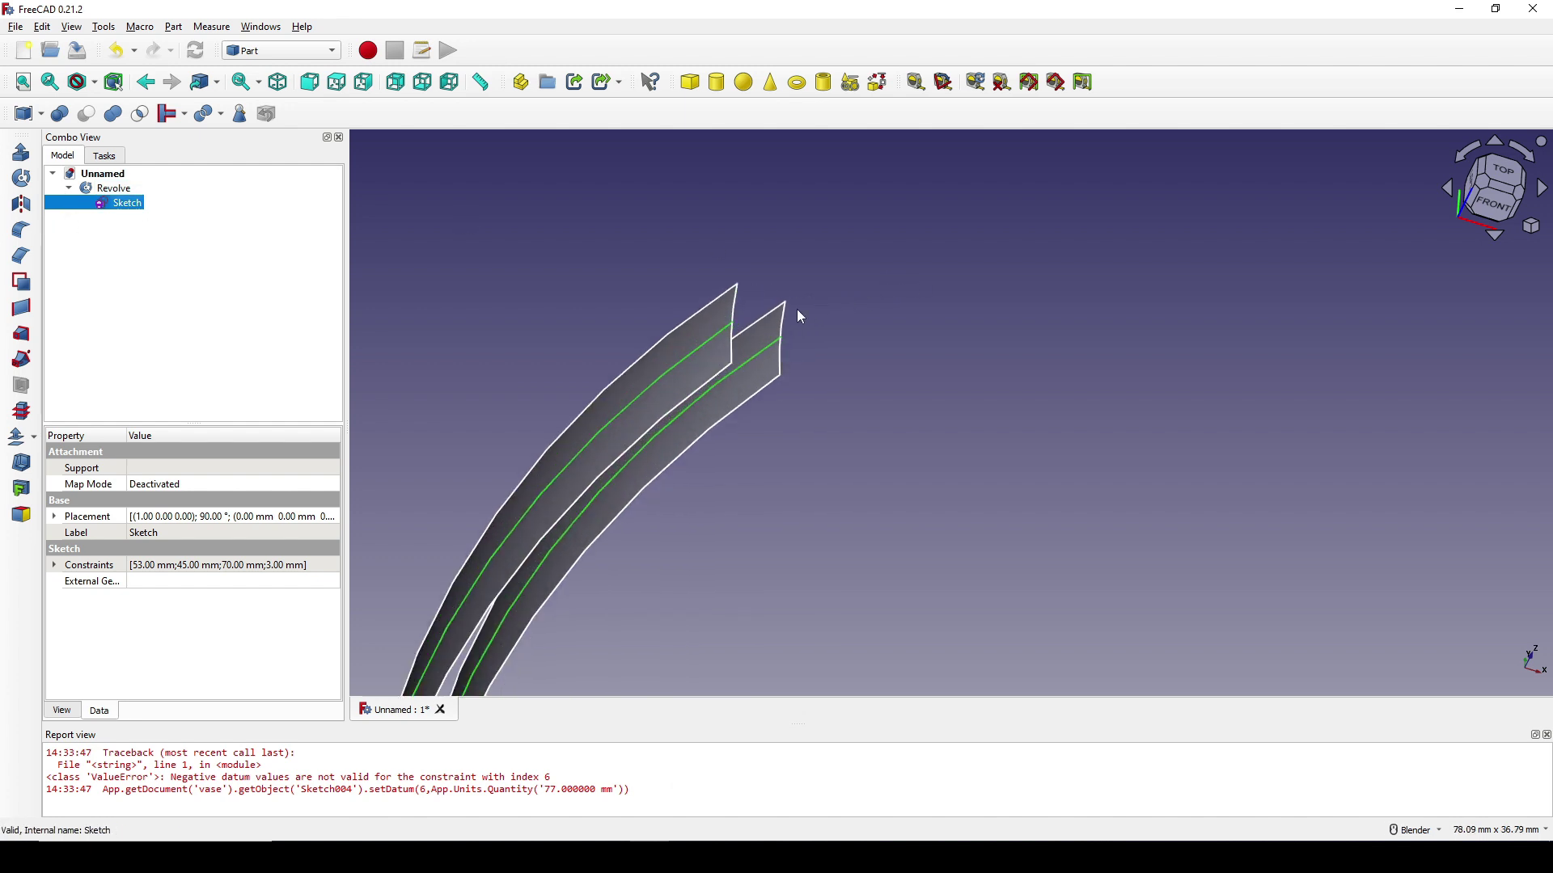
middle_drag(799, 314, 801, 339)
middle_drag(800, 348, 788, 360)
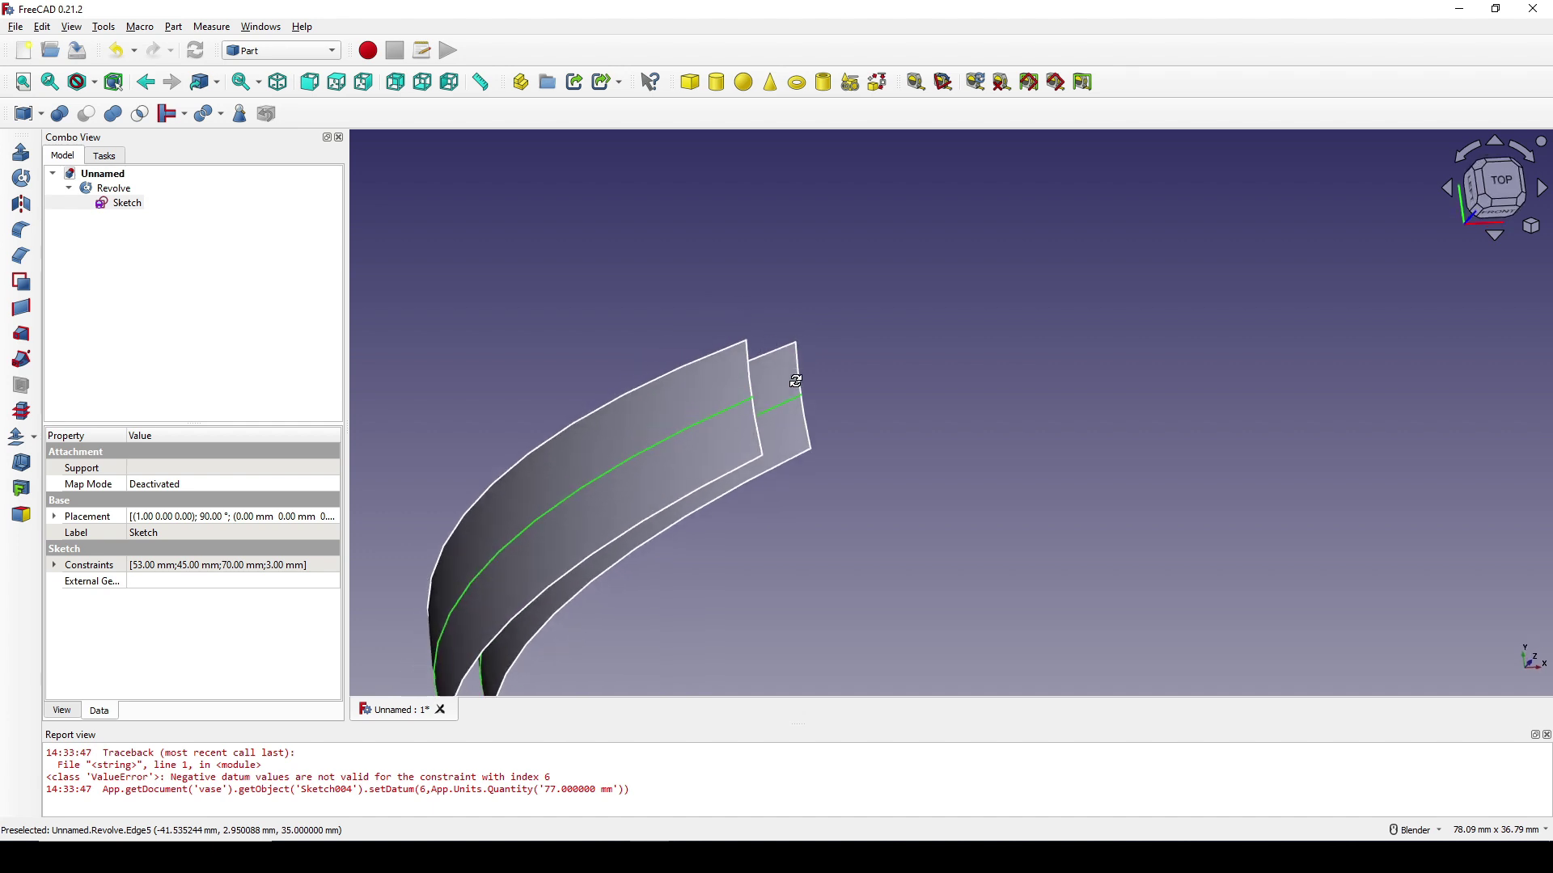
click(768, 351)
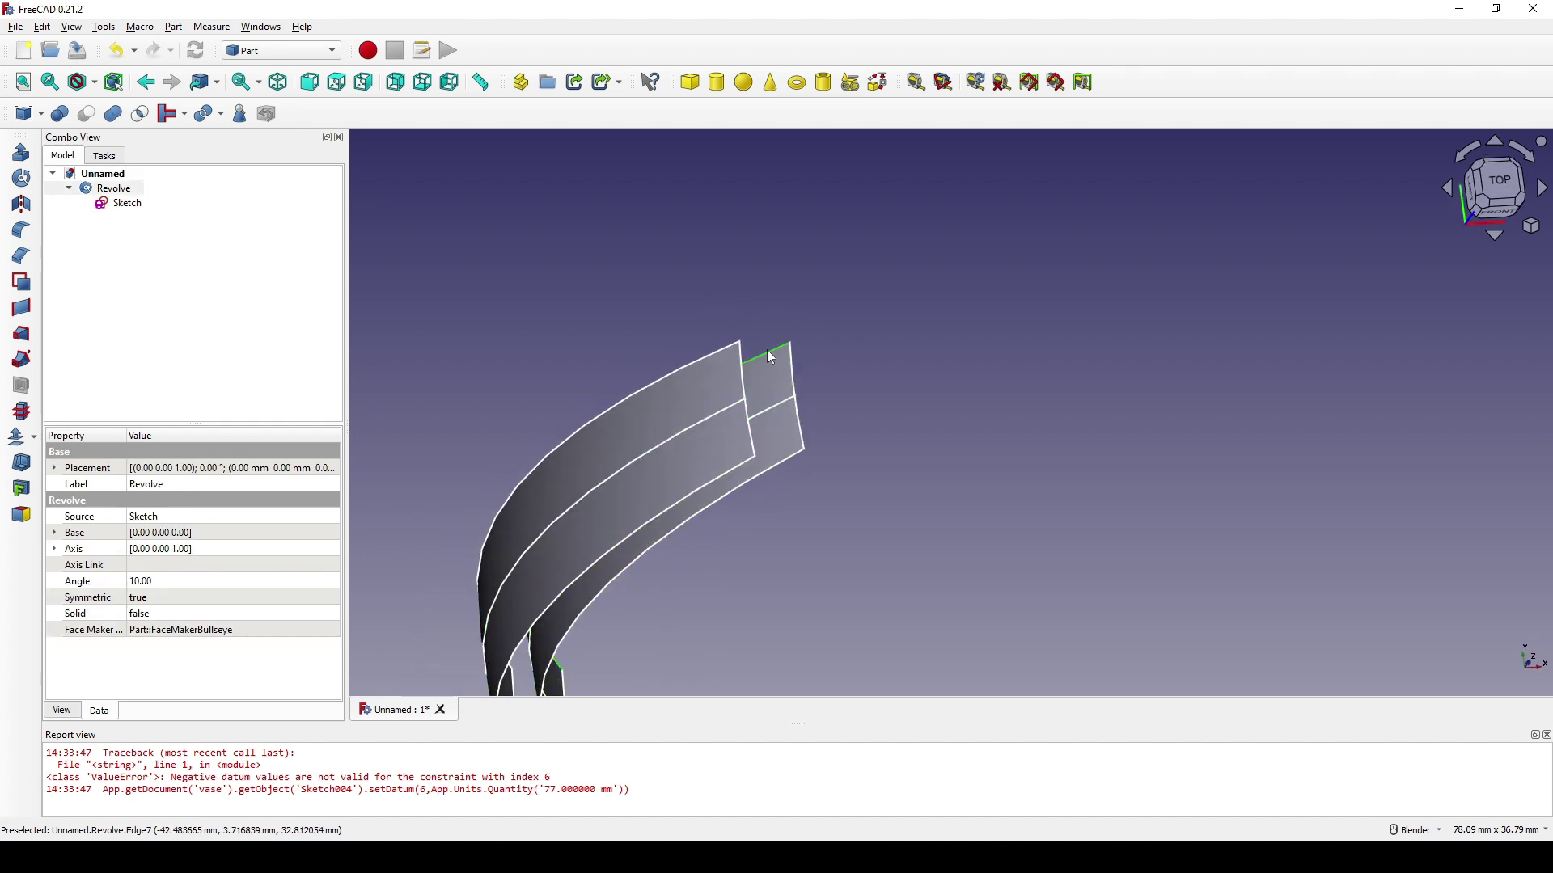
ctrl+click(713, 417)
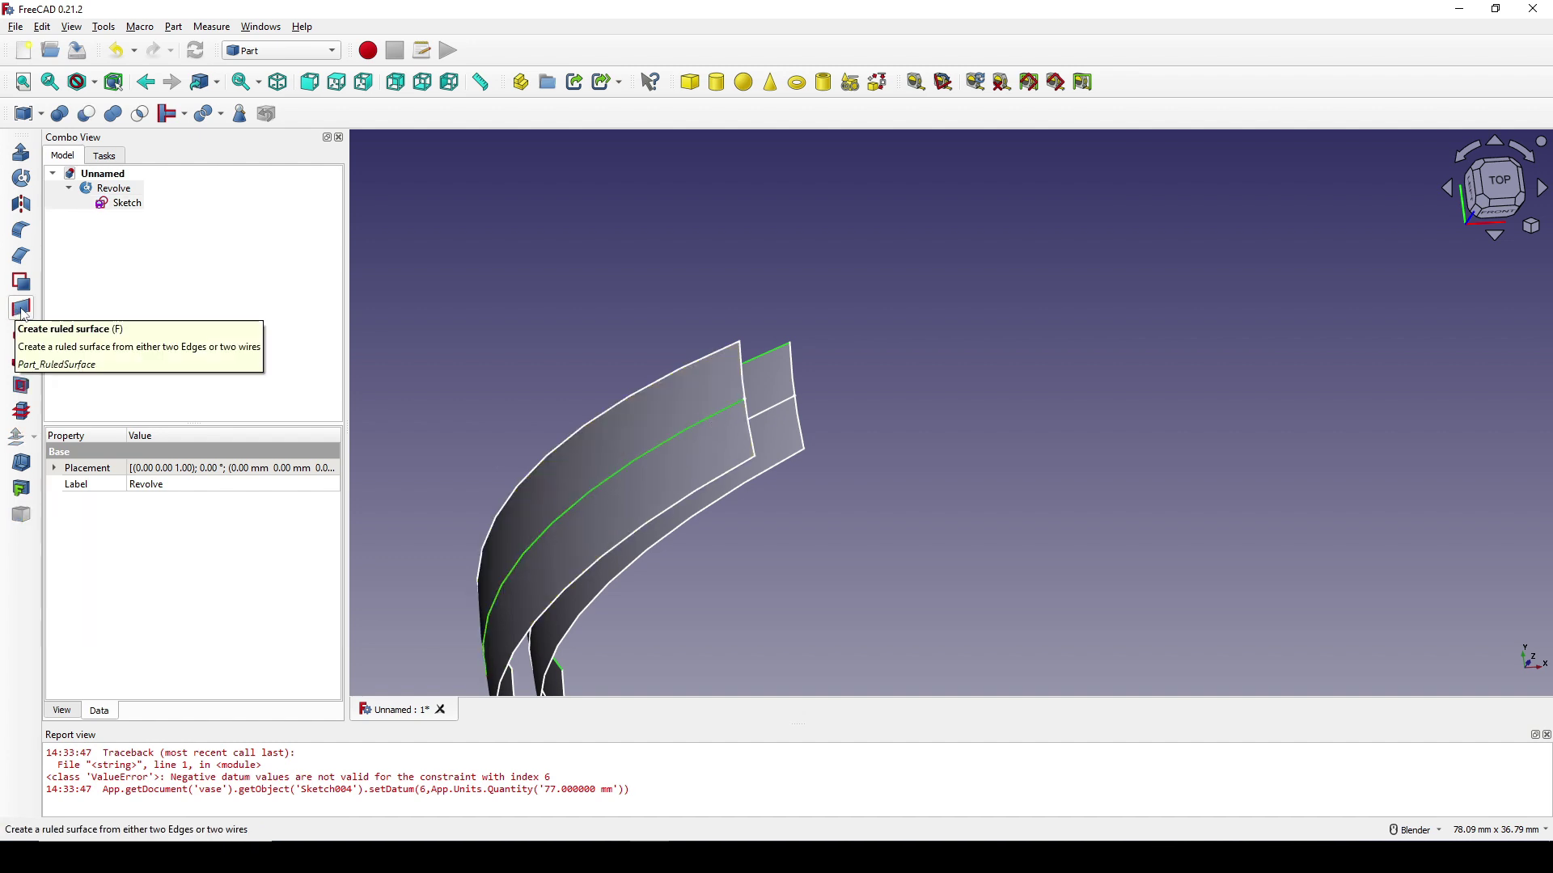
click(22, 308)
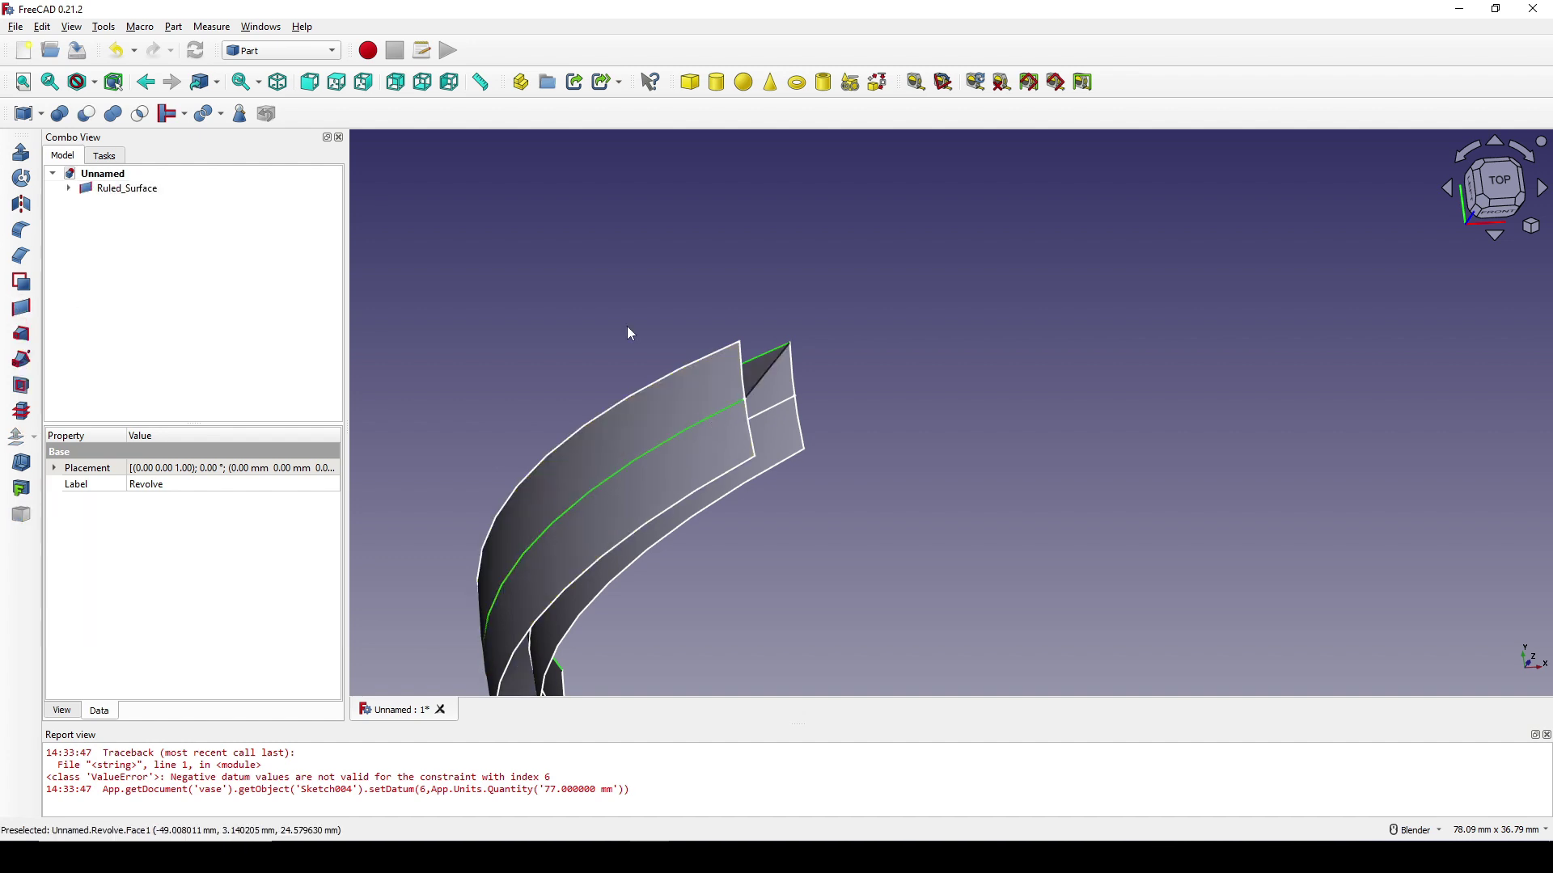
- Create a second ruled surface between the inner strip's opposite side edge and the sketch's outer arc
middle_drag(728, 520, 957, 482)
mouse_move(836, 420)
middle_down()
mouse_move(776, 409)
mouse_move(832, 402)
mouse_move(825, 420)
middle_up()
scroll(797, 405, up, 2)
scroll(791, 436, up, 1)
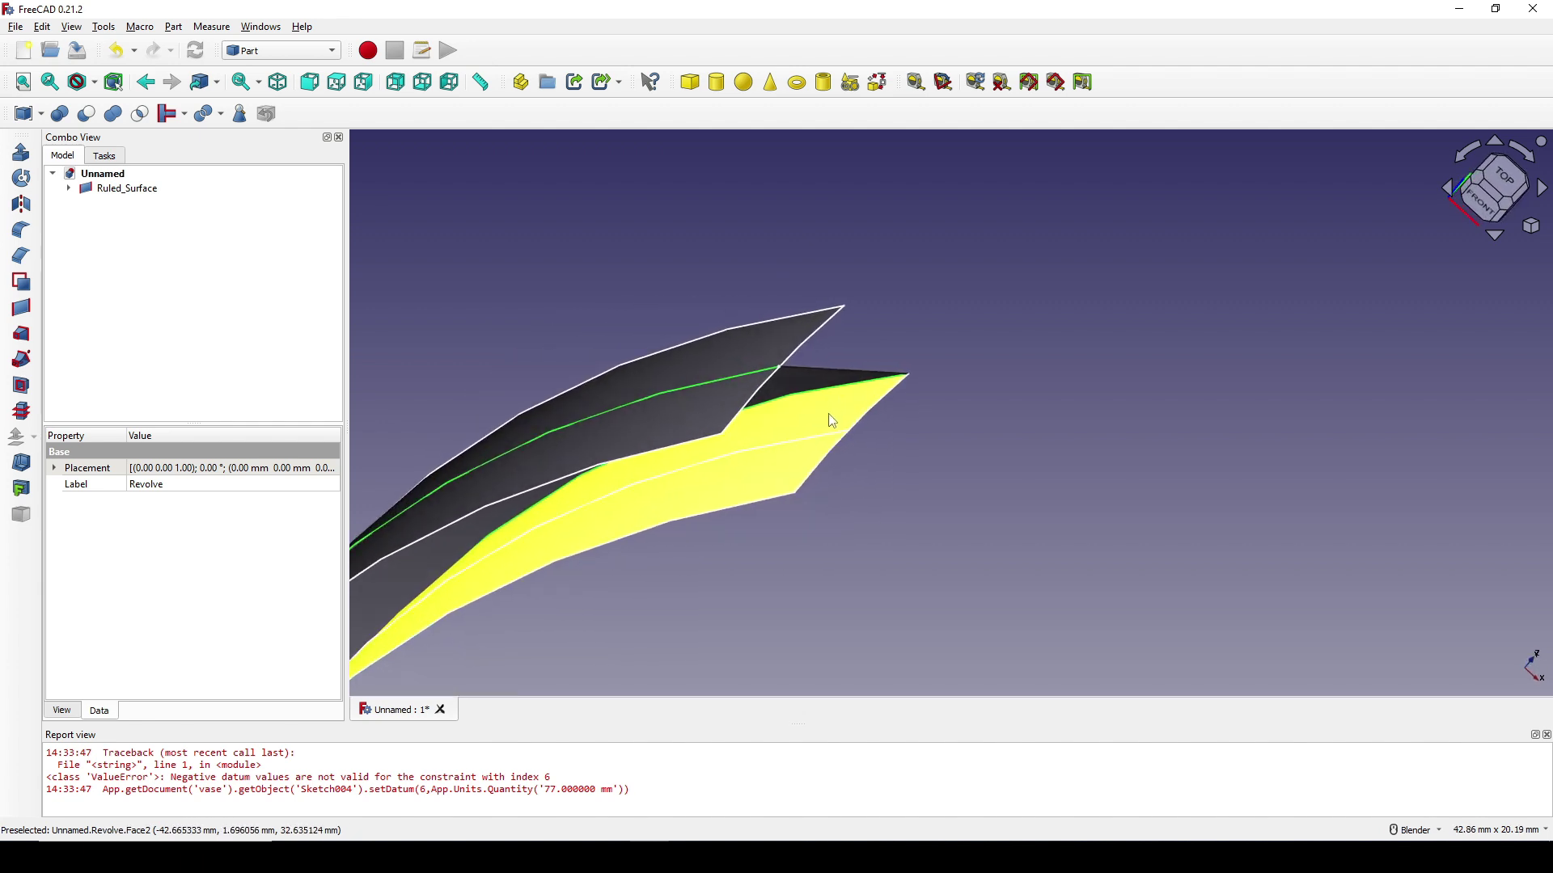
click(721, 511)
ctrl+click(686, 393)
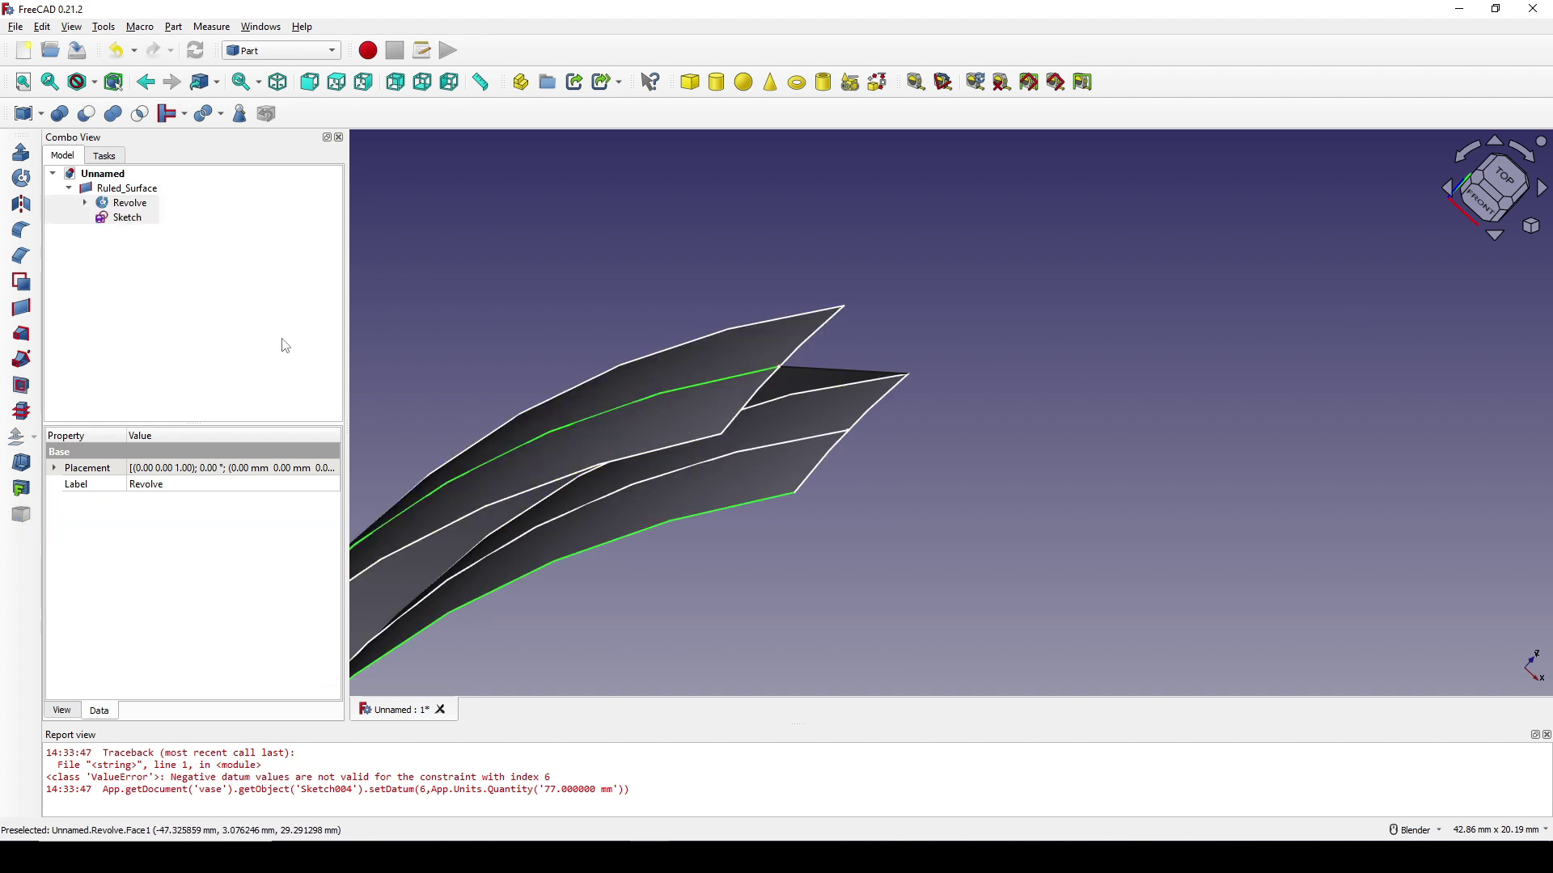
click(21, 307)
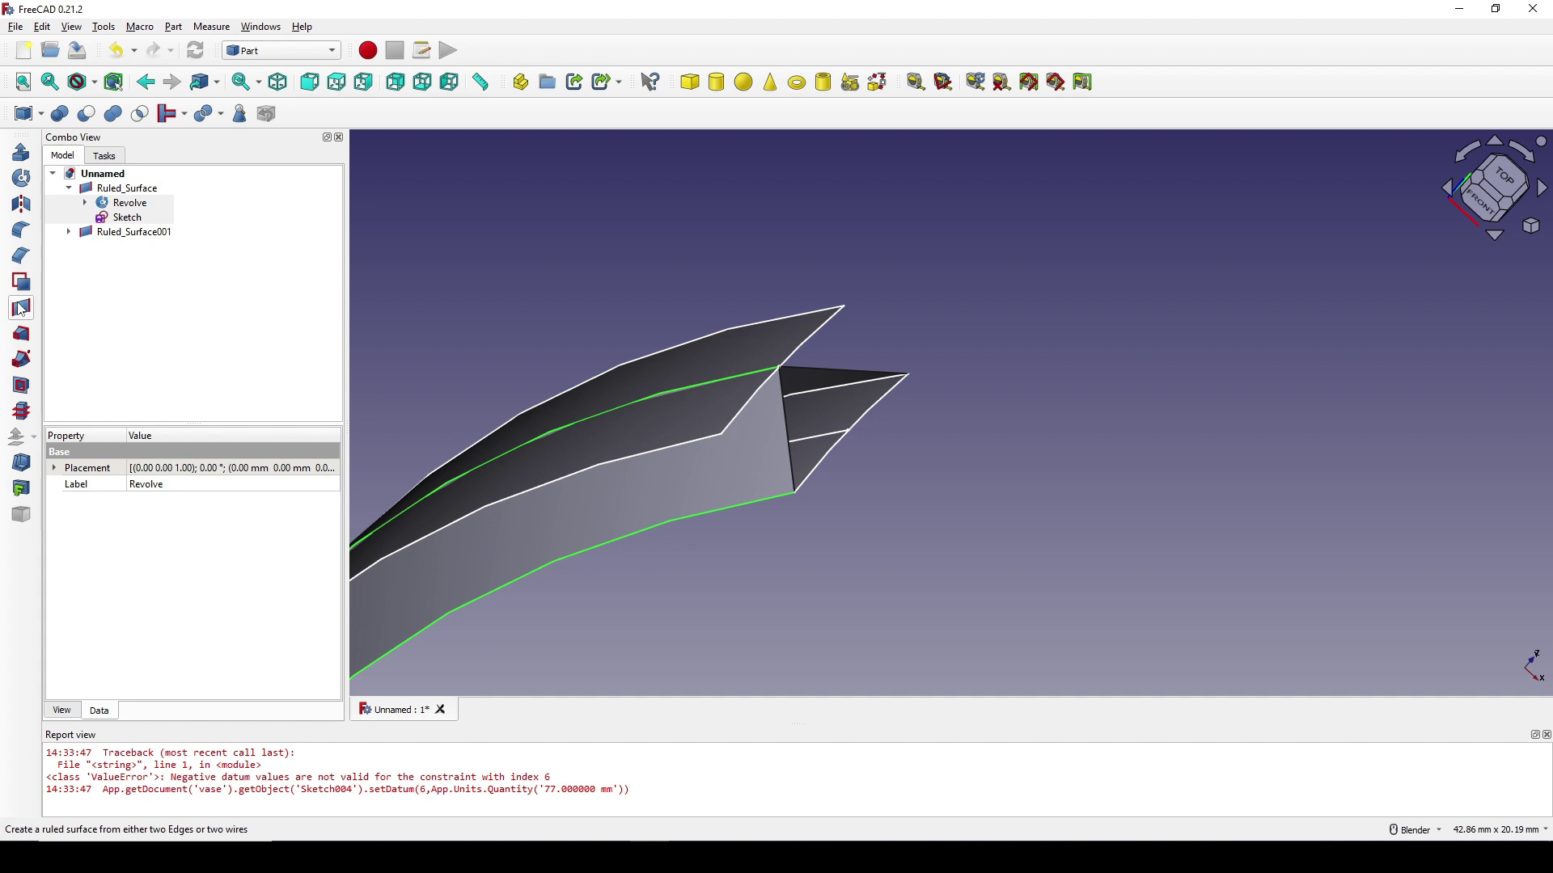
- Hide the revolve and the sketch so that only the two ruled surfaces are displayed
scroll(752, 429, down, 3)
middle_drag(780, 409, 818, 420)
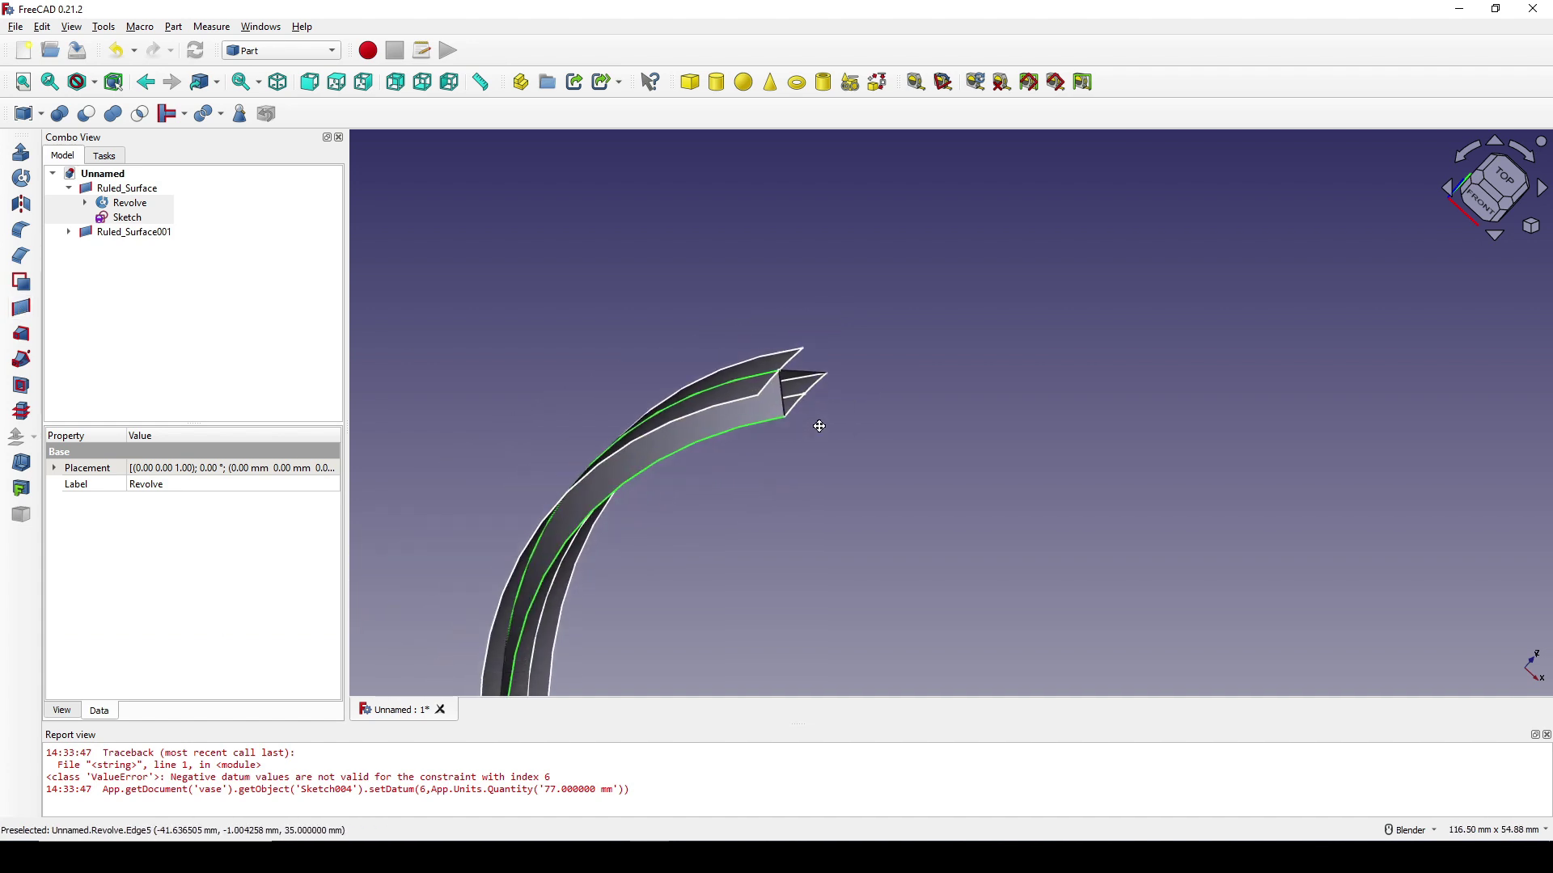
click(120, 203)
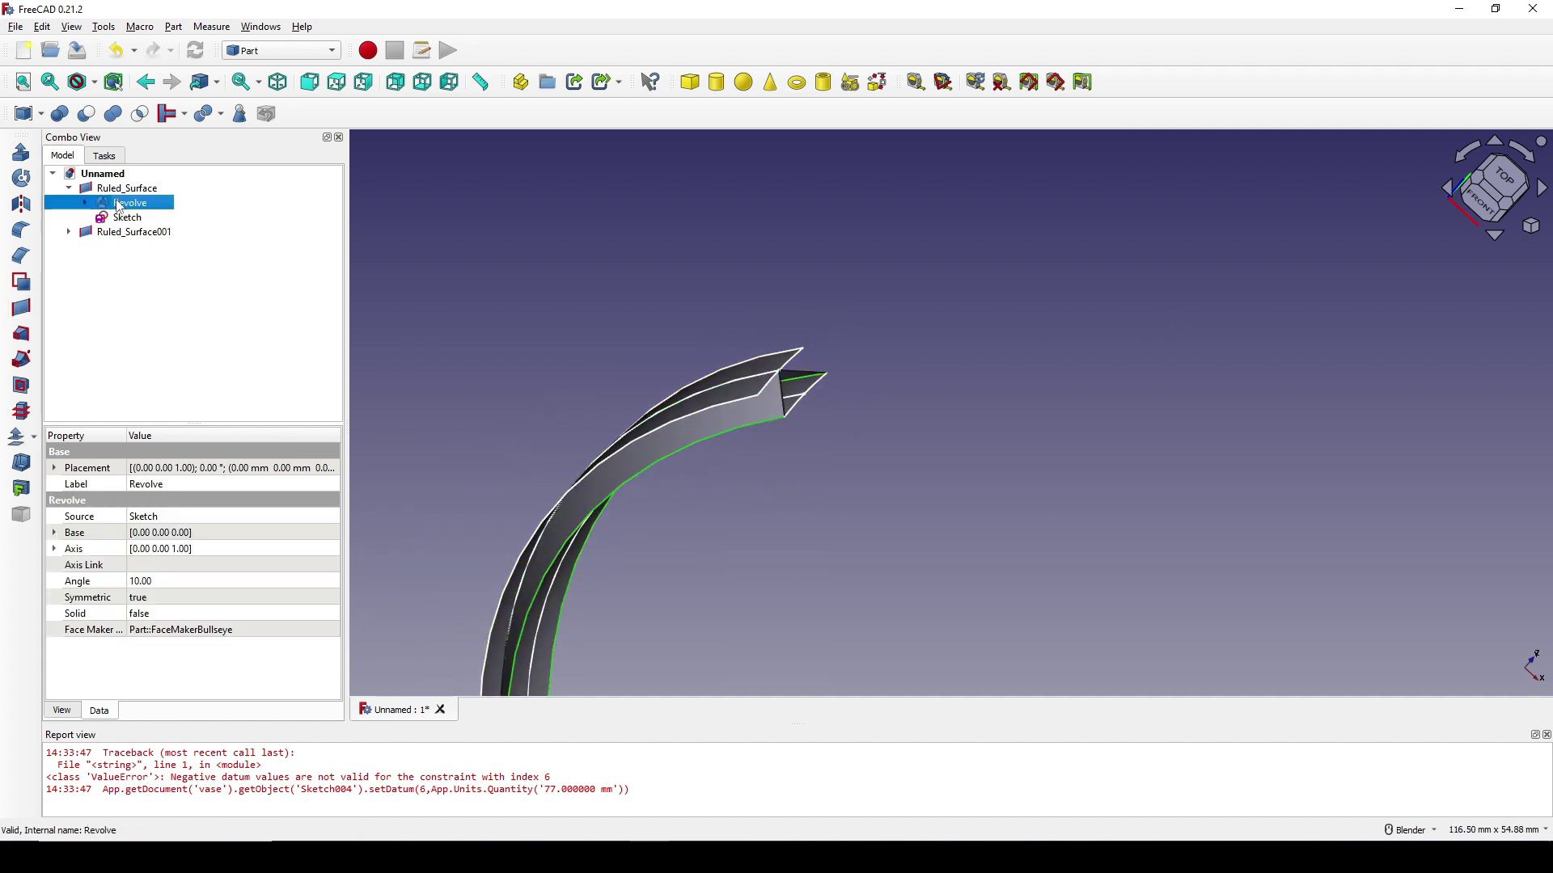
ctrl+click(121, 218)
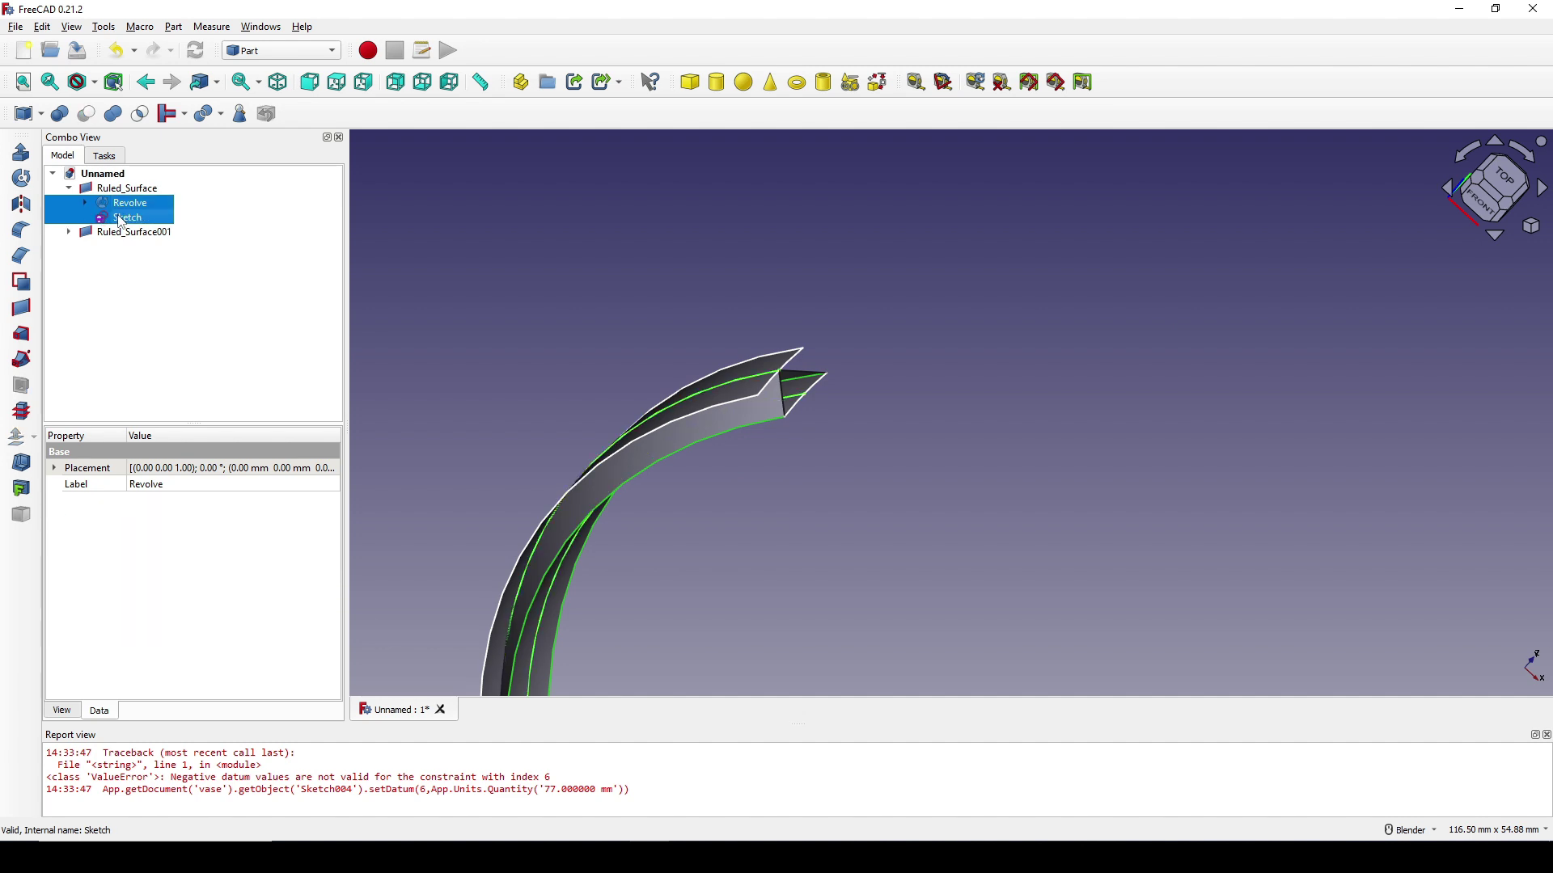
key(space)
scroll(813, 486, down, 2)
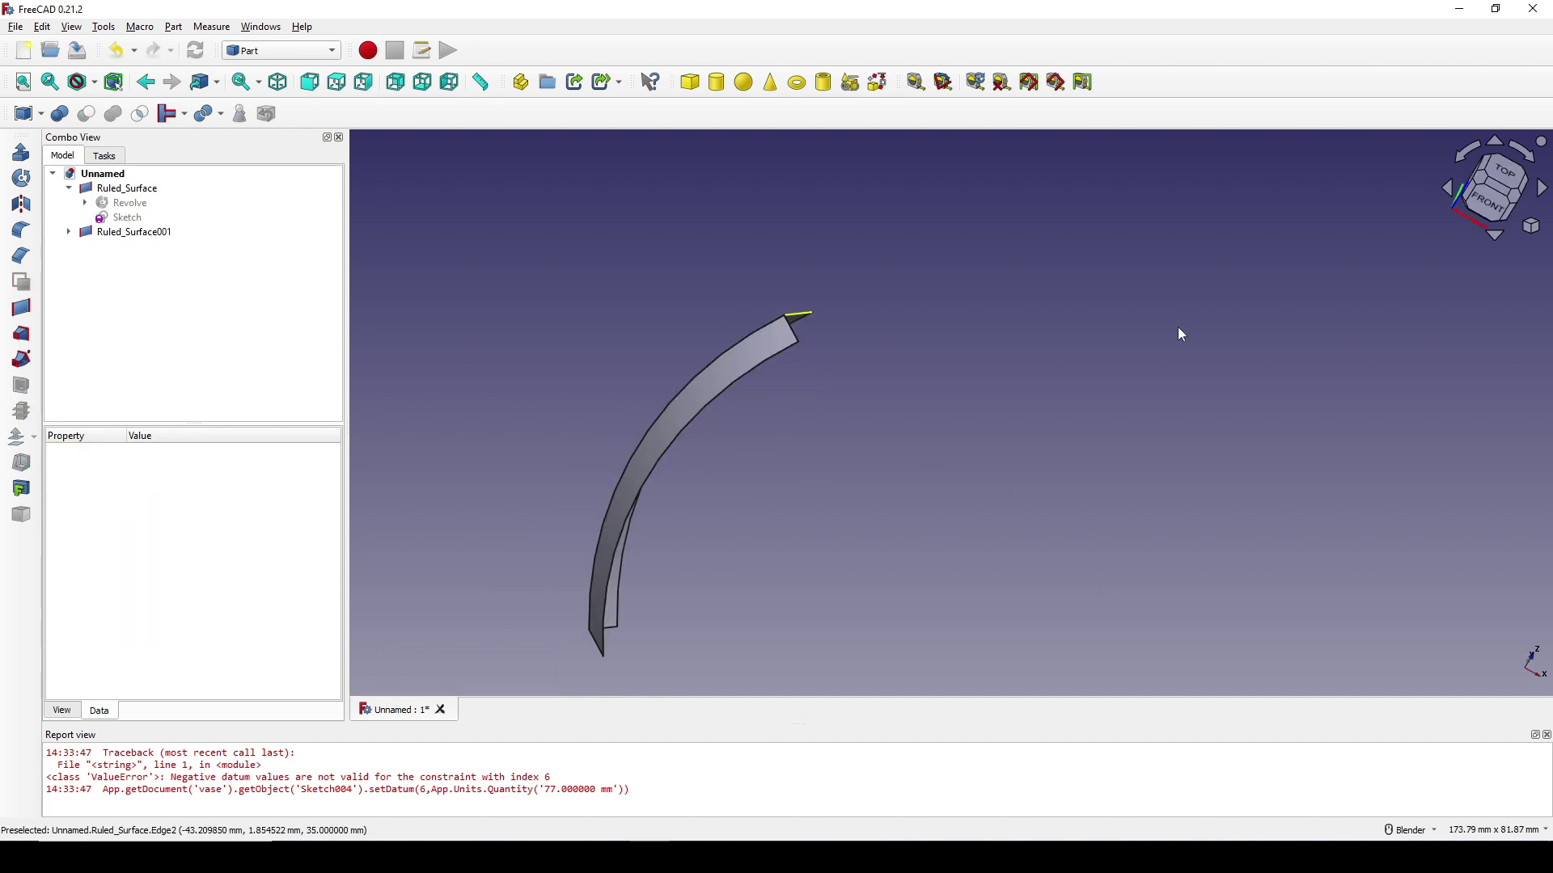
- Join the two ruled surfaces into one parametric solid object using the Curves workbench
click(273, 52)
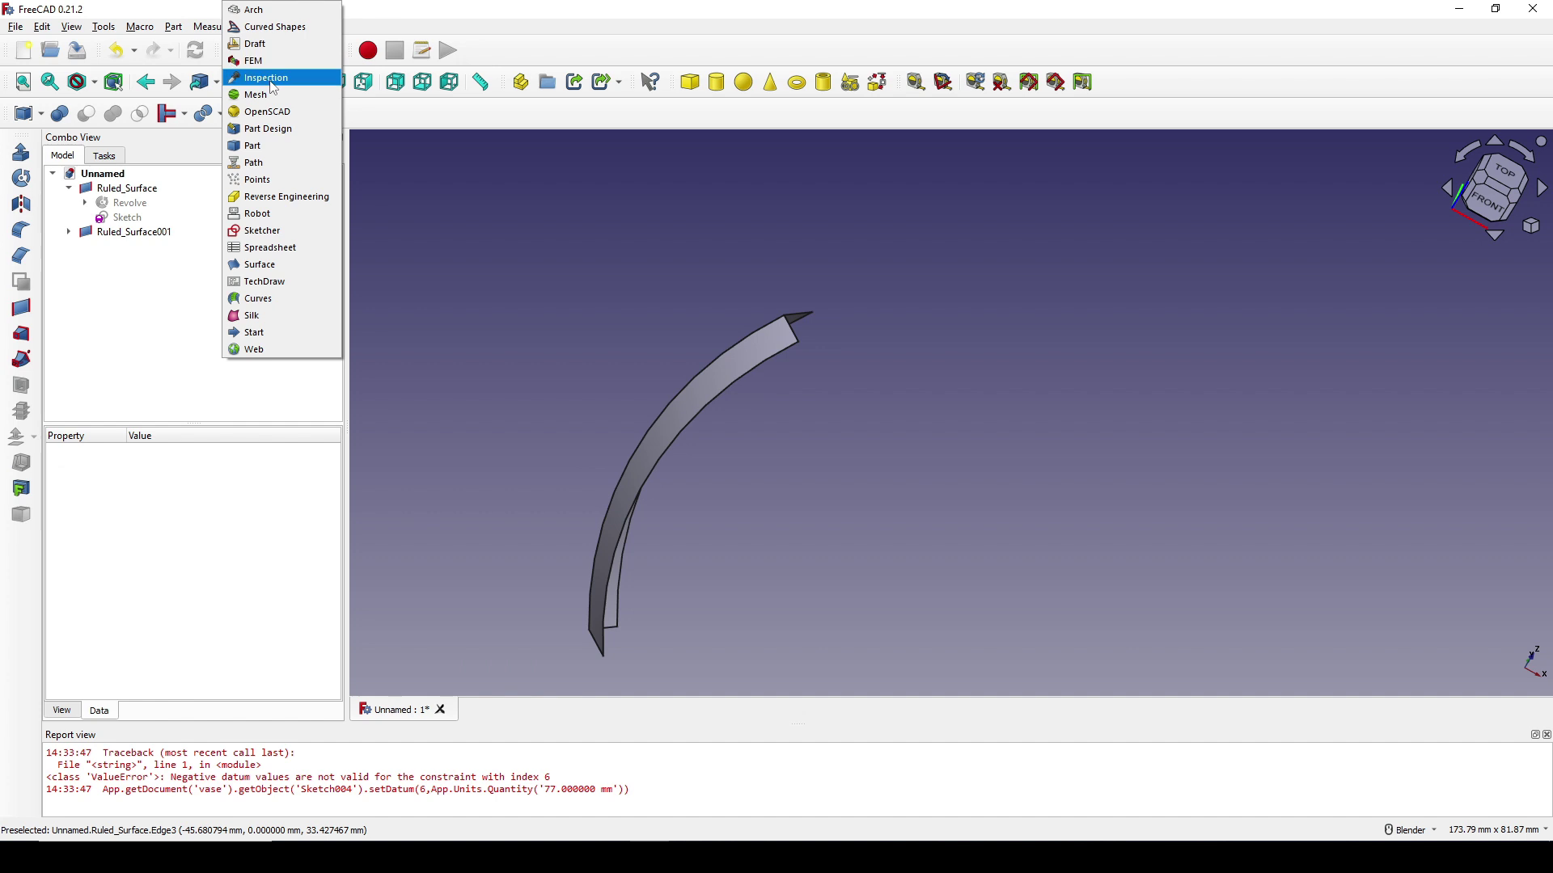
click(275, 296)
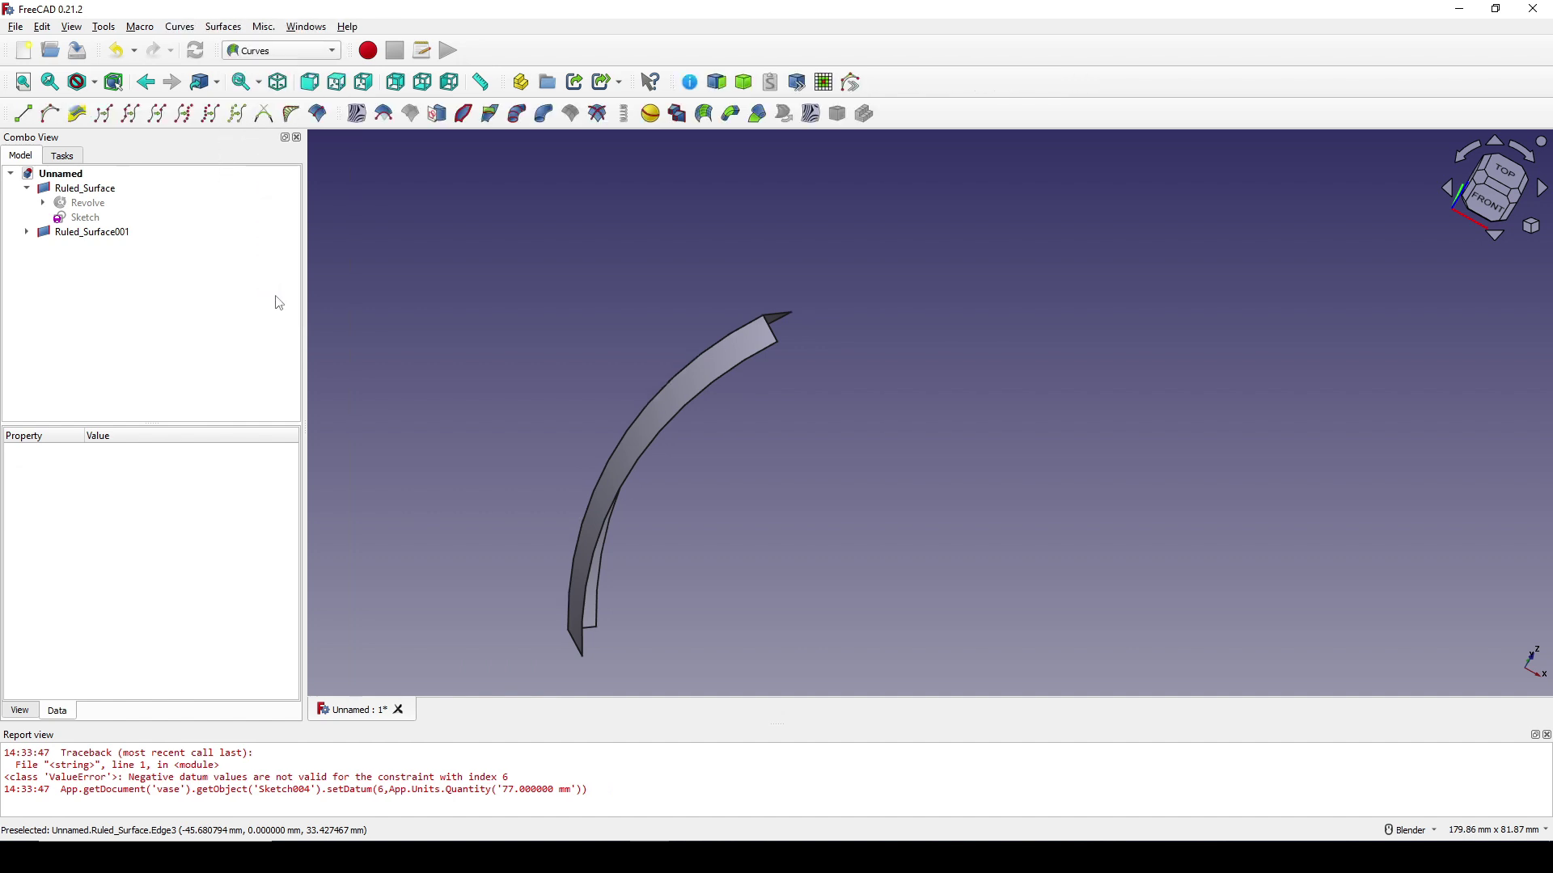
click(87, 190)
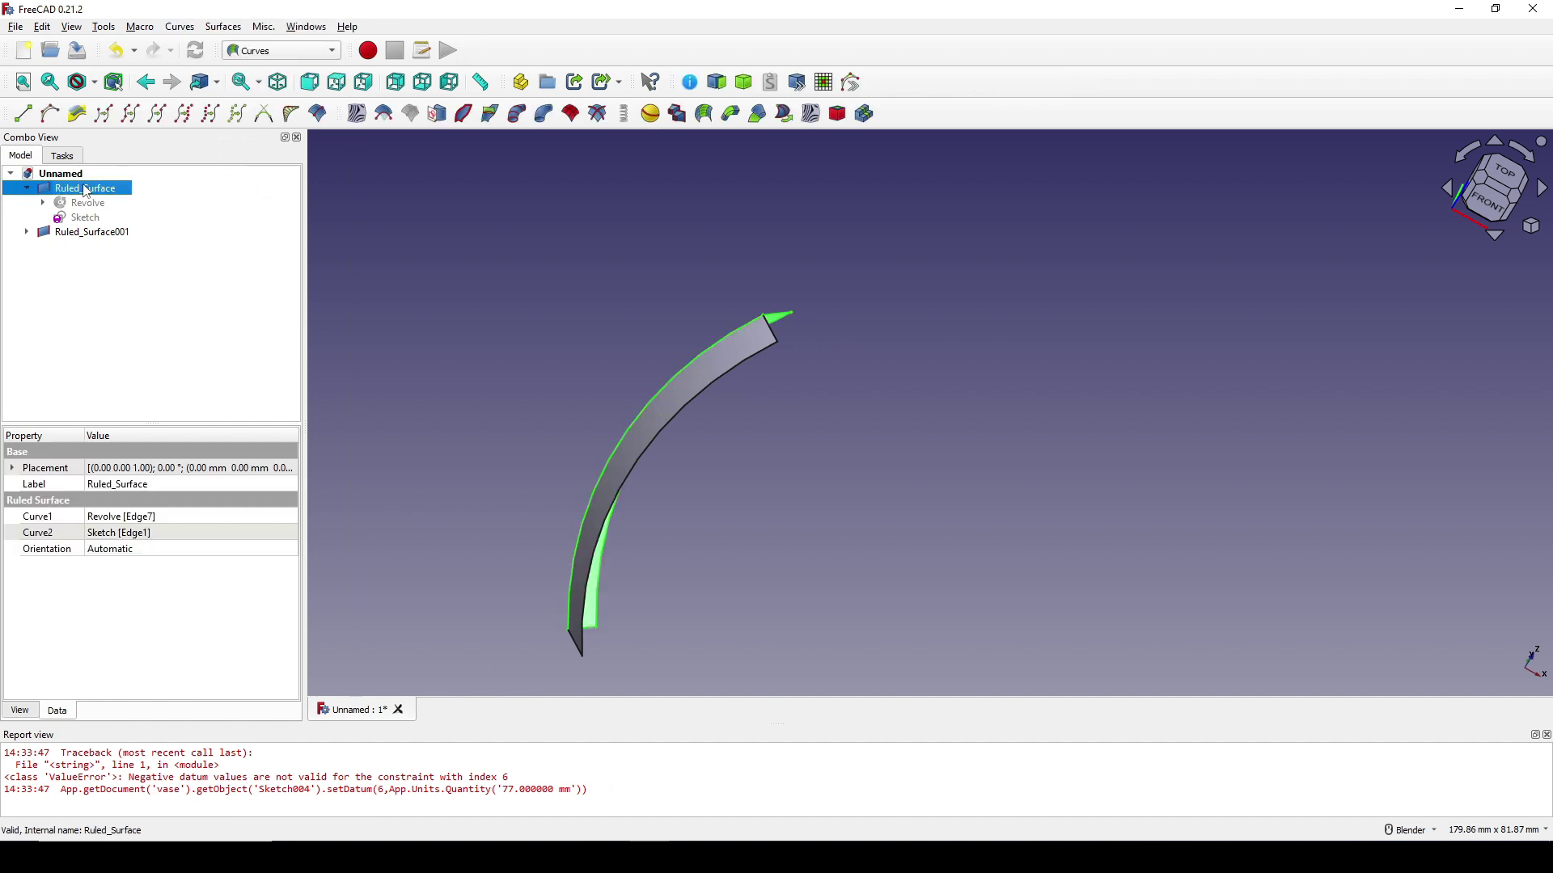
ctrl+click(89, 234)
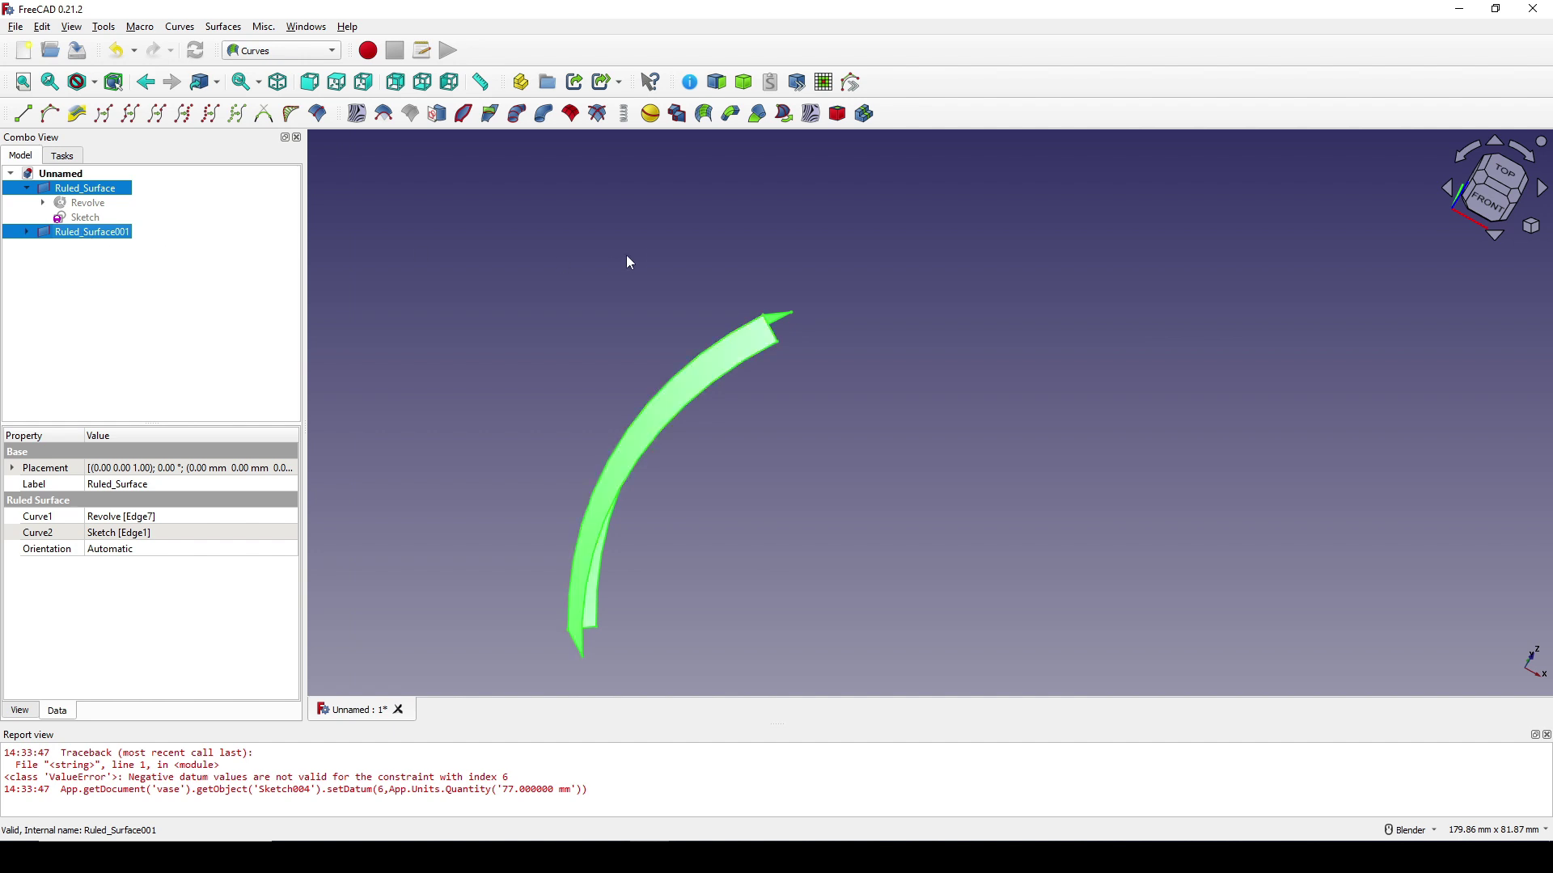
click(744, 82)
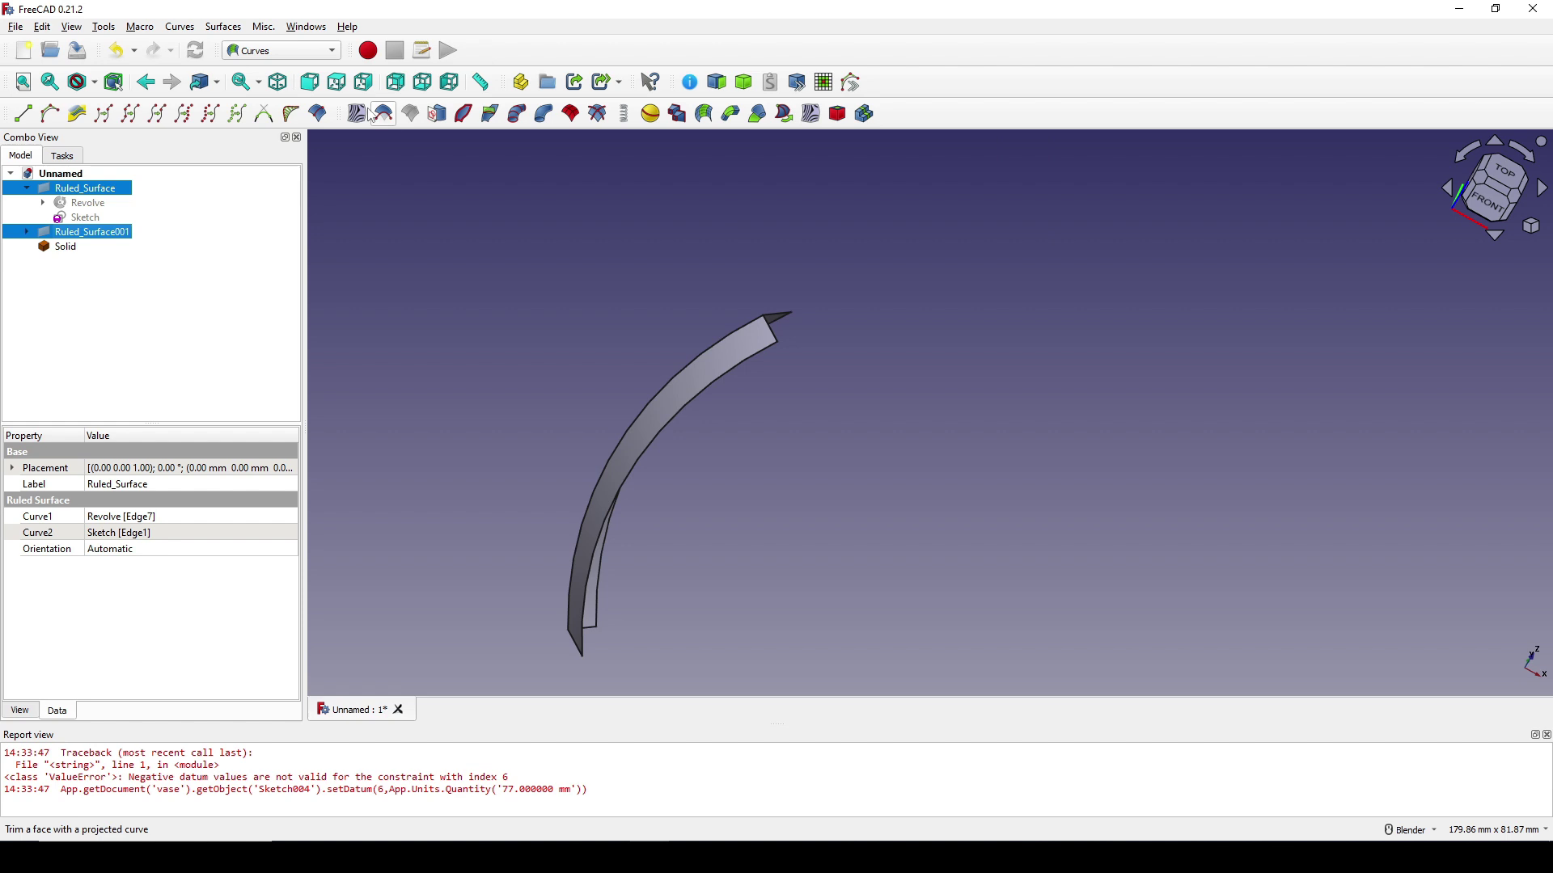
- Fillet the shared edge where the two rib walls meet with a constant radius, using the Part workbench
click(281, 50)
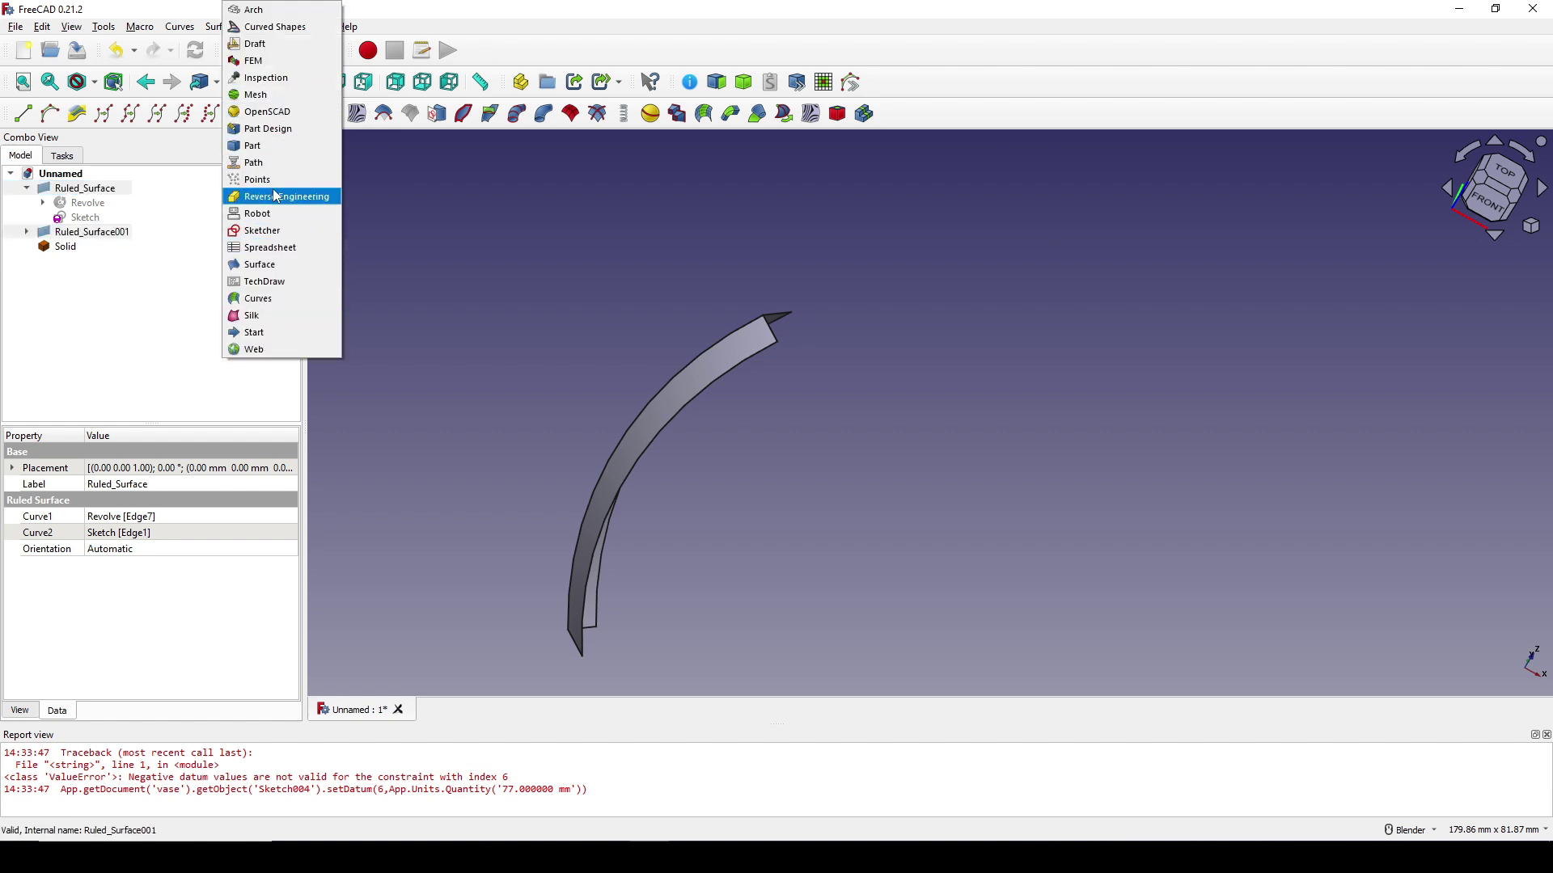
click(266, 146)
middle_drag(897, 312, 850, 462)
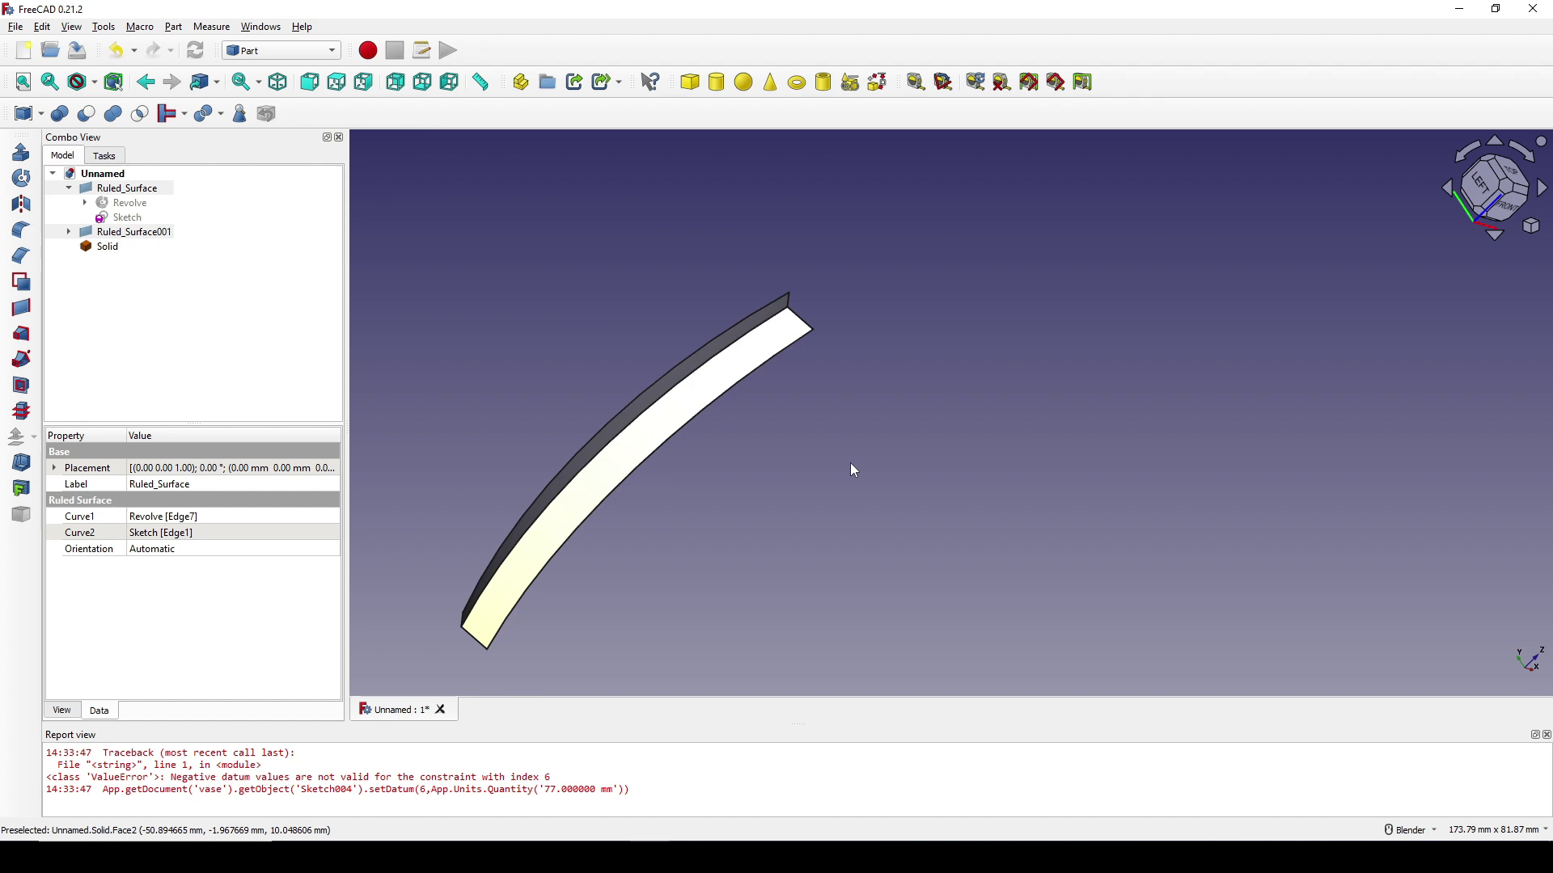
click(685, 389)
click(21, 229)
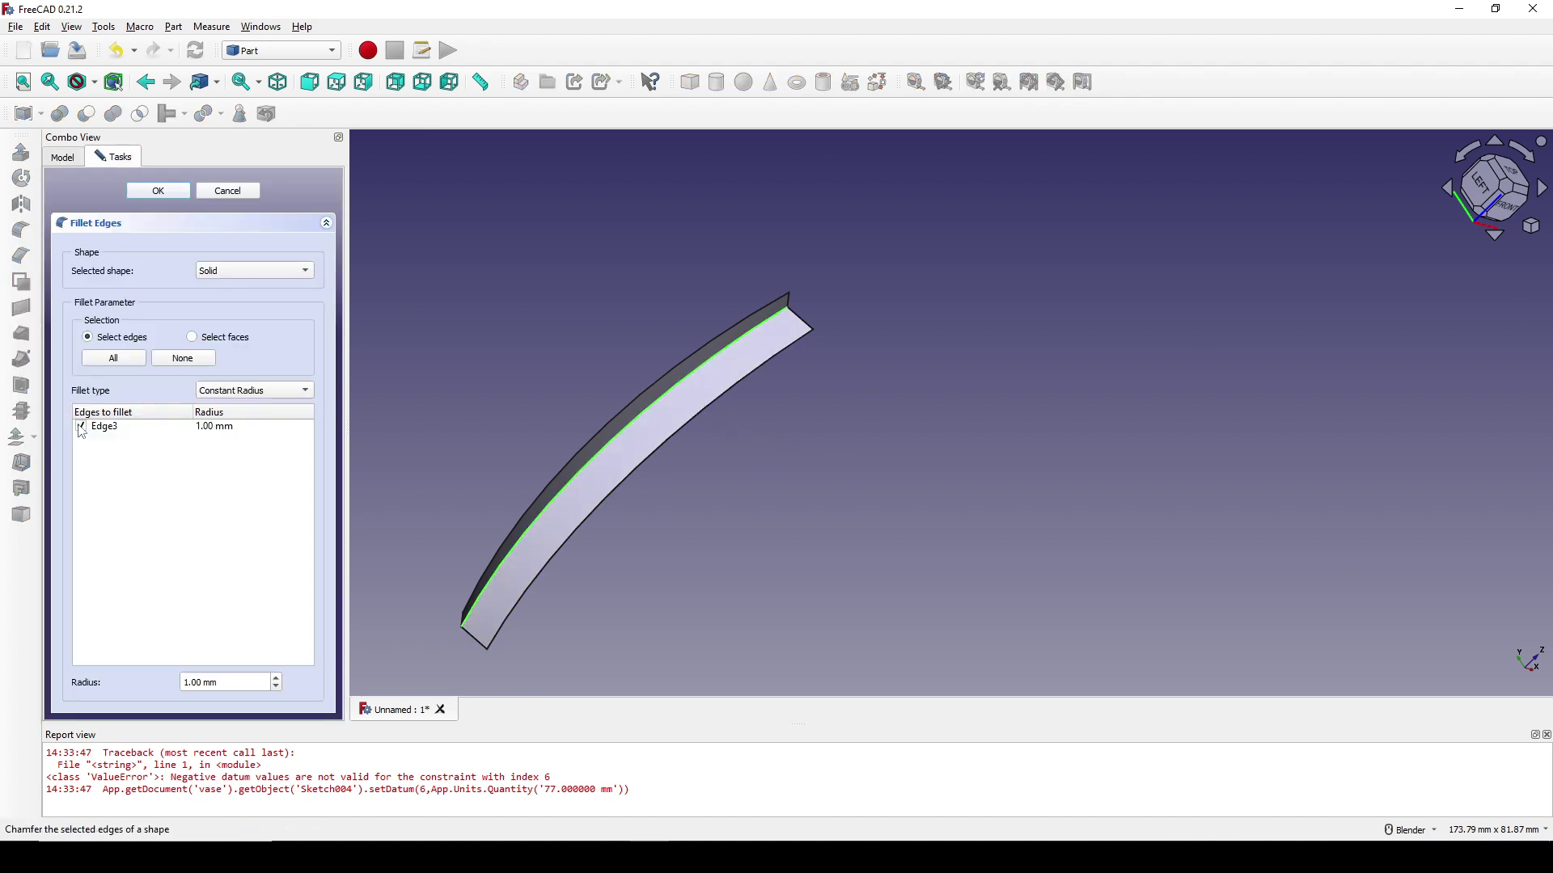
drag(224, 684, 94, 675)
click(151, 192)
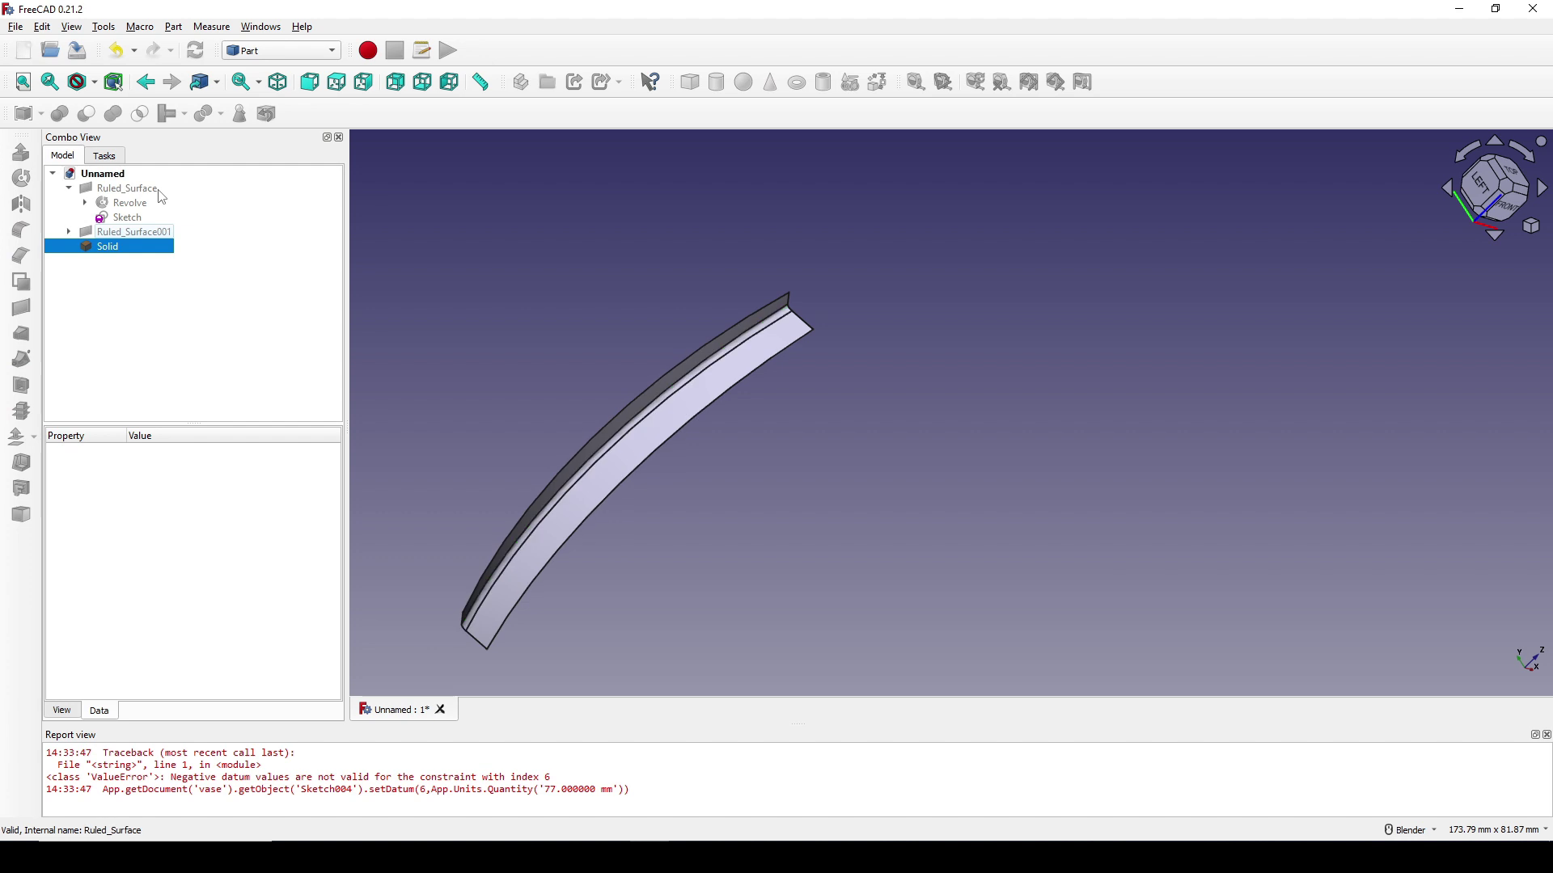
middle_drag(725, 437, 937, 583)
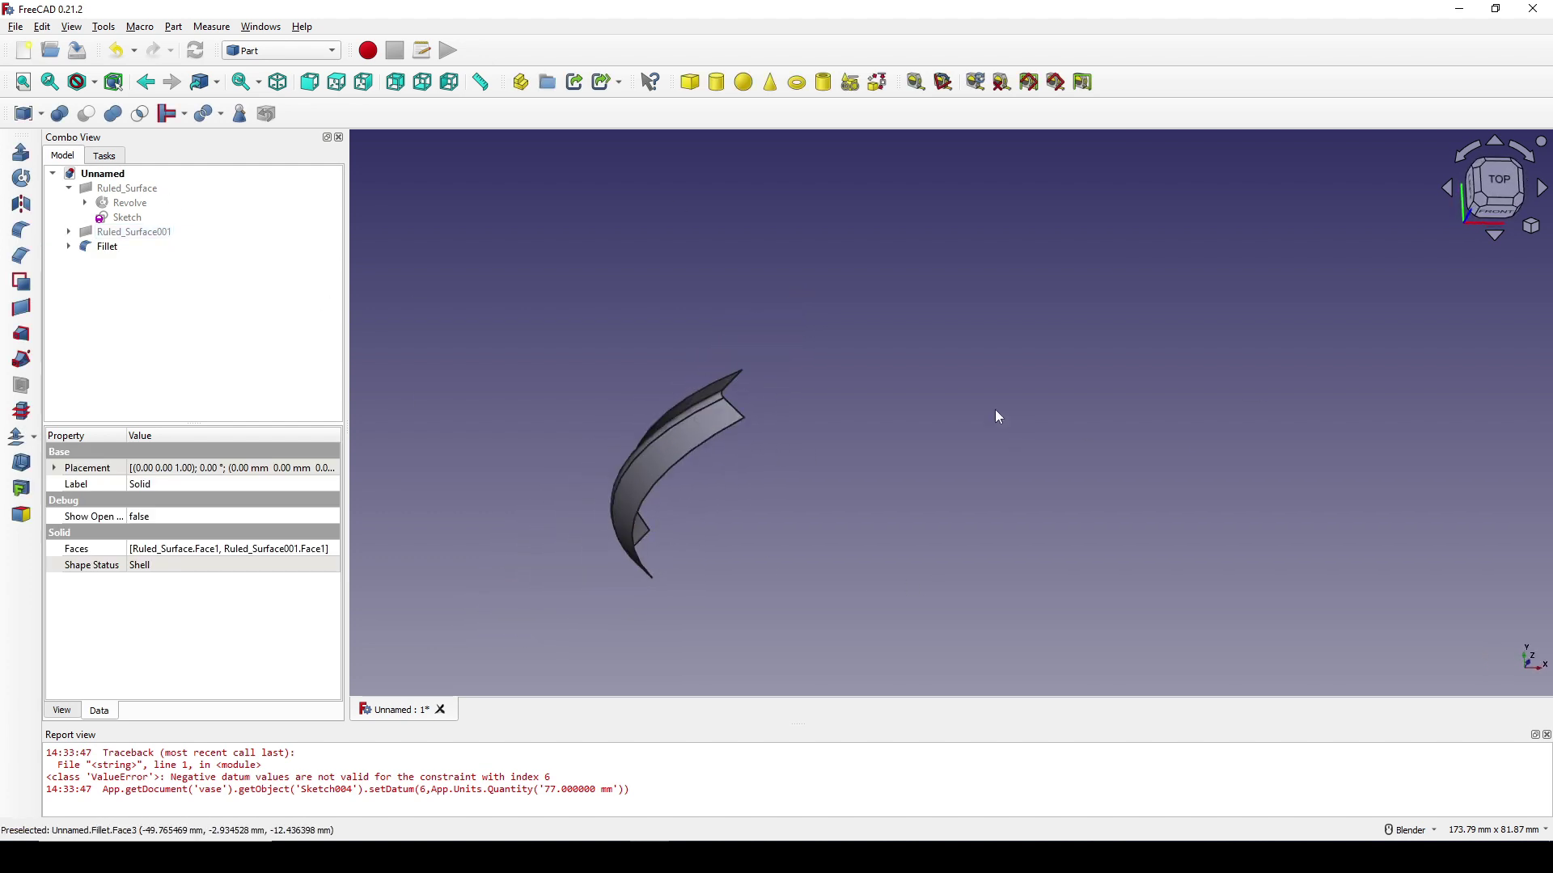
- Create a Draft polar array of the filleted rib with 36 elements over 360° around the origin
click(282, 52)
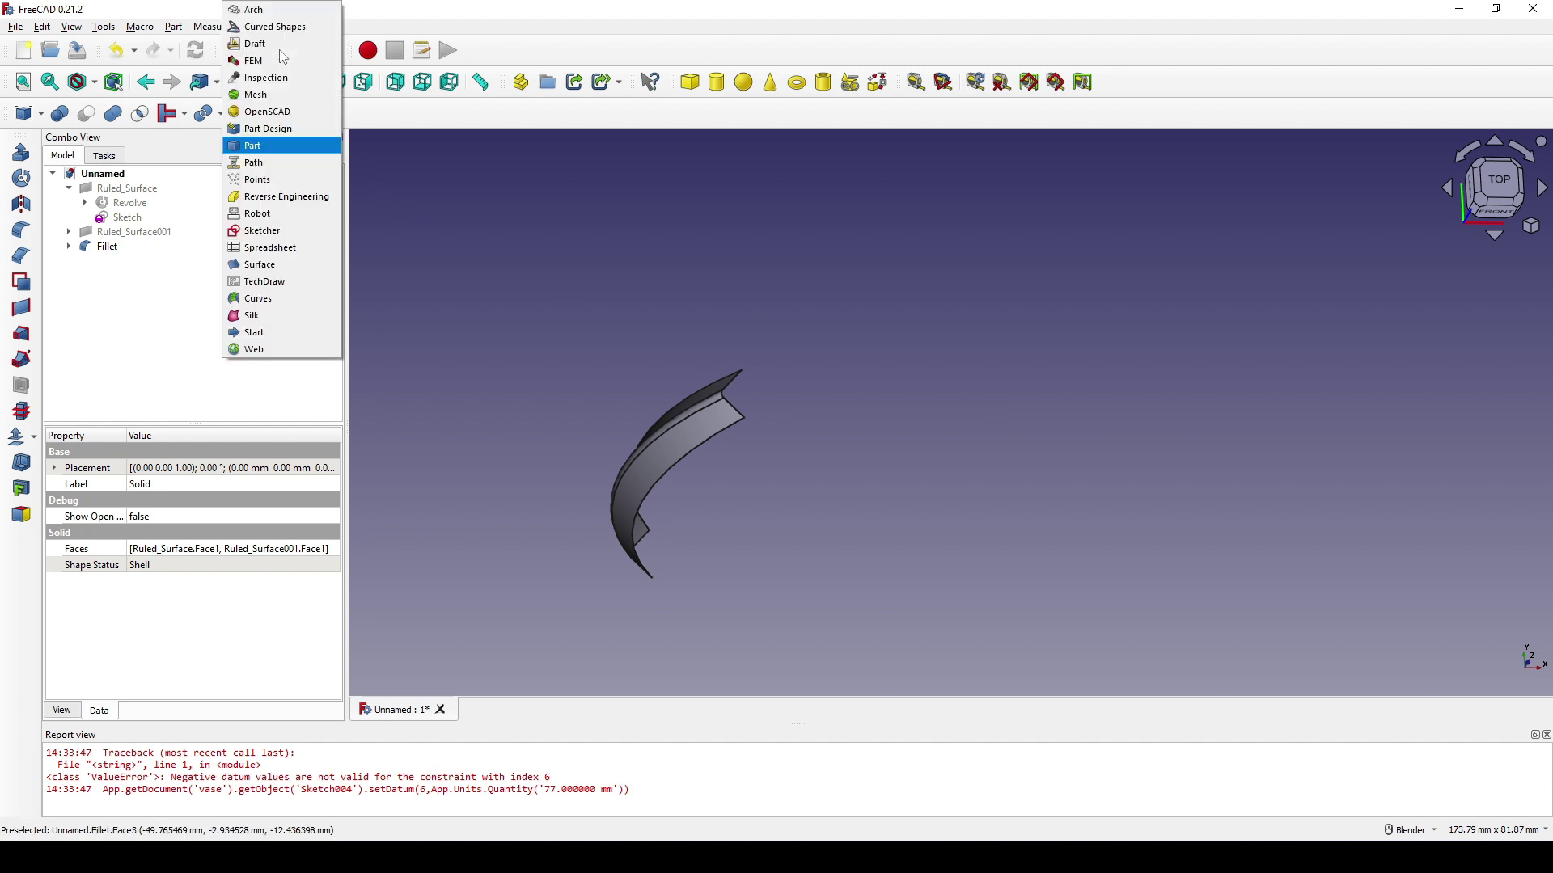
click(272, 42)
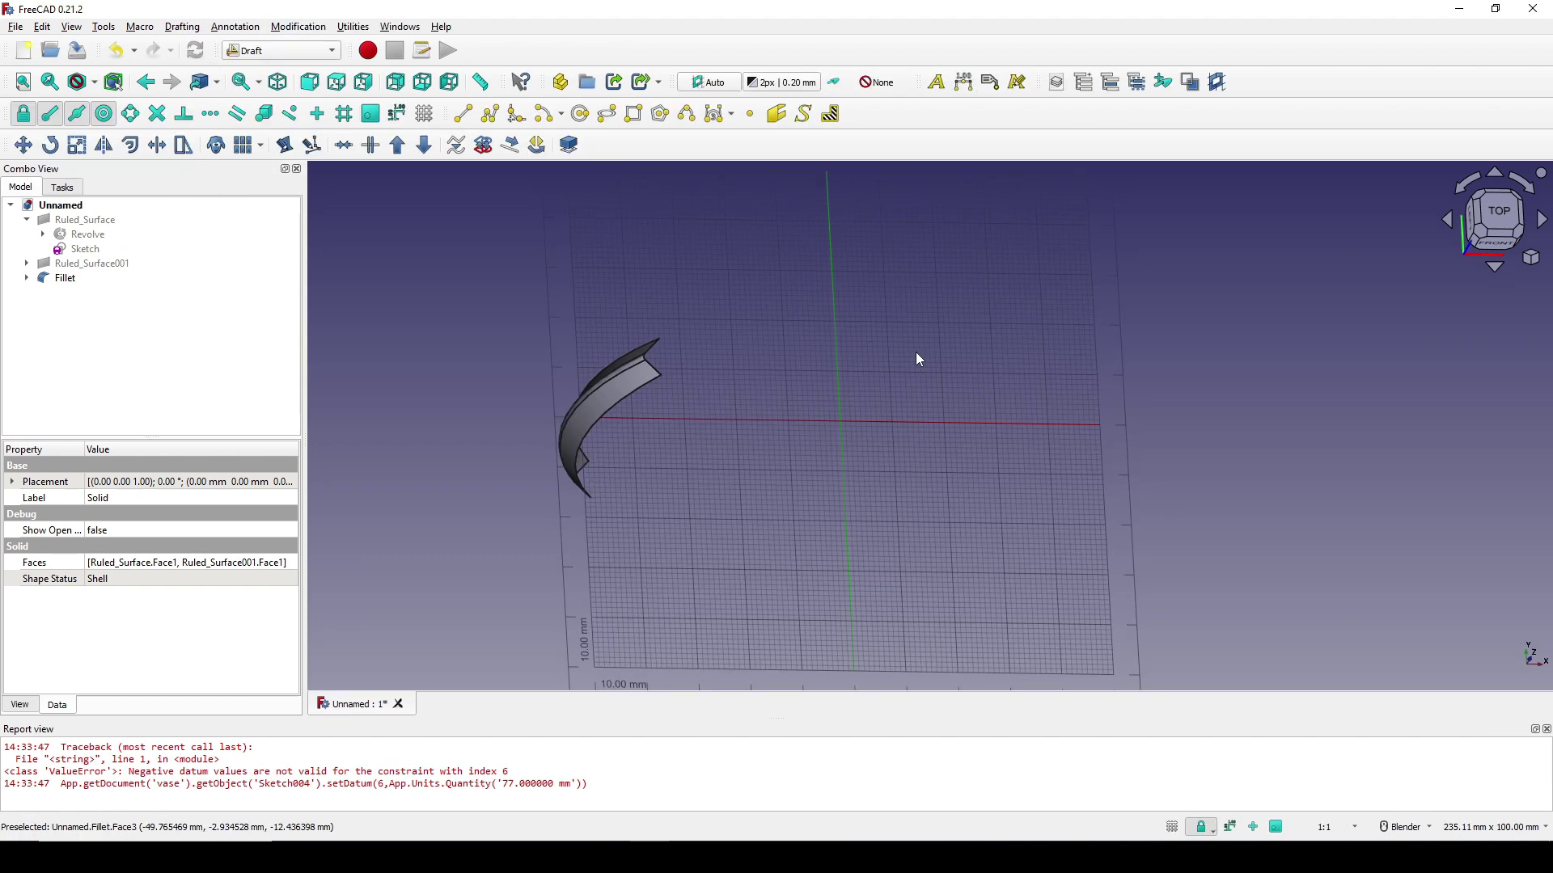
click(62, 280)
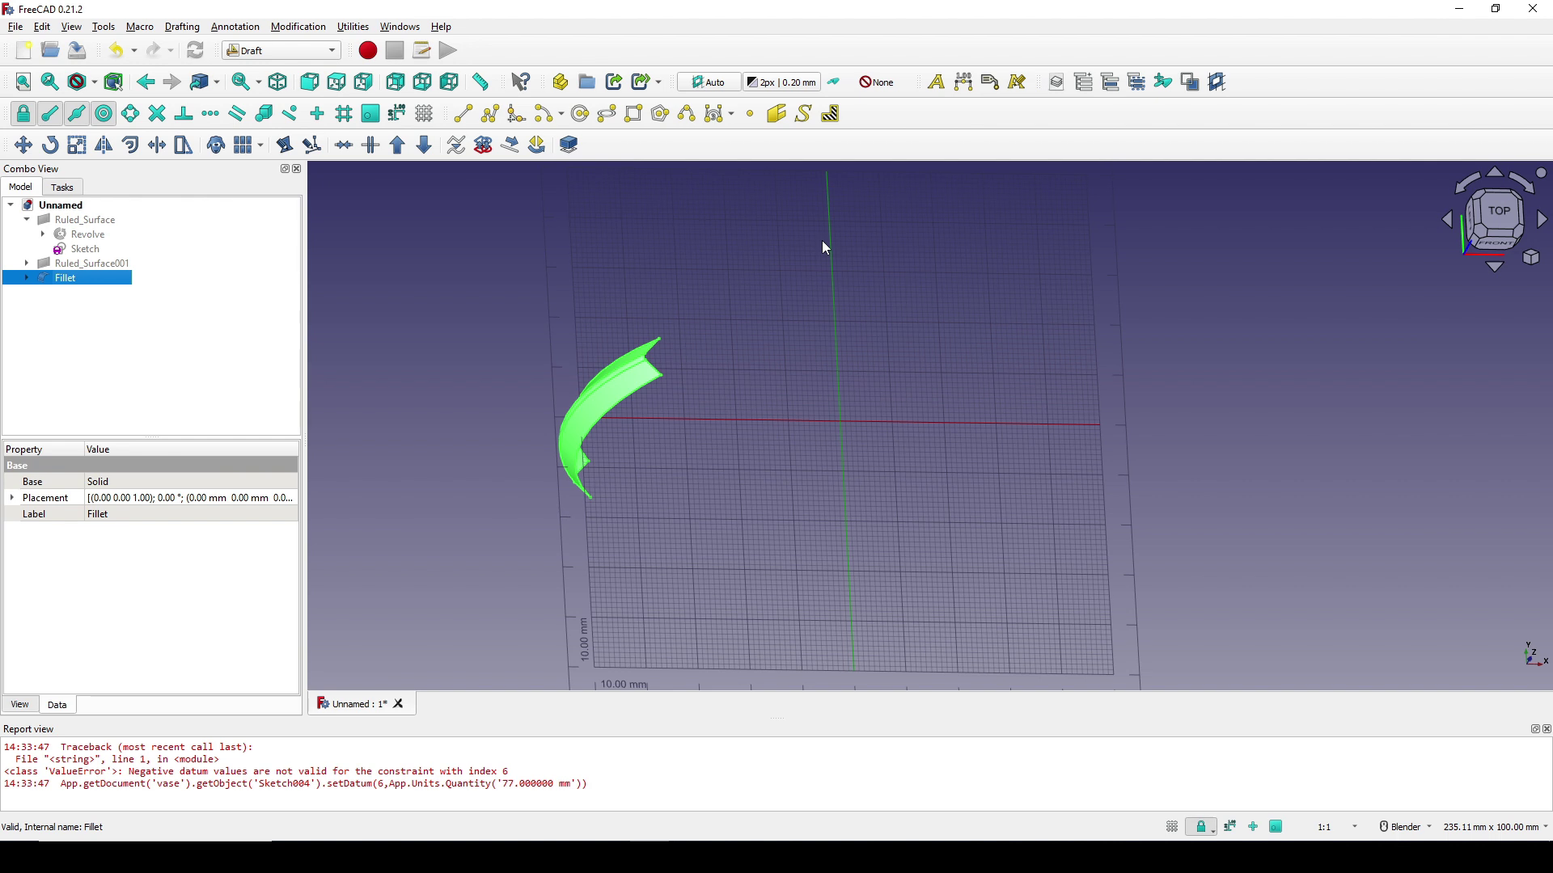
click(301, 28)
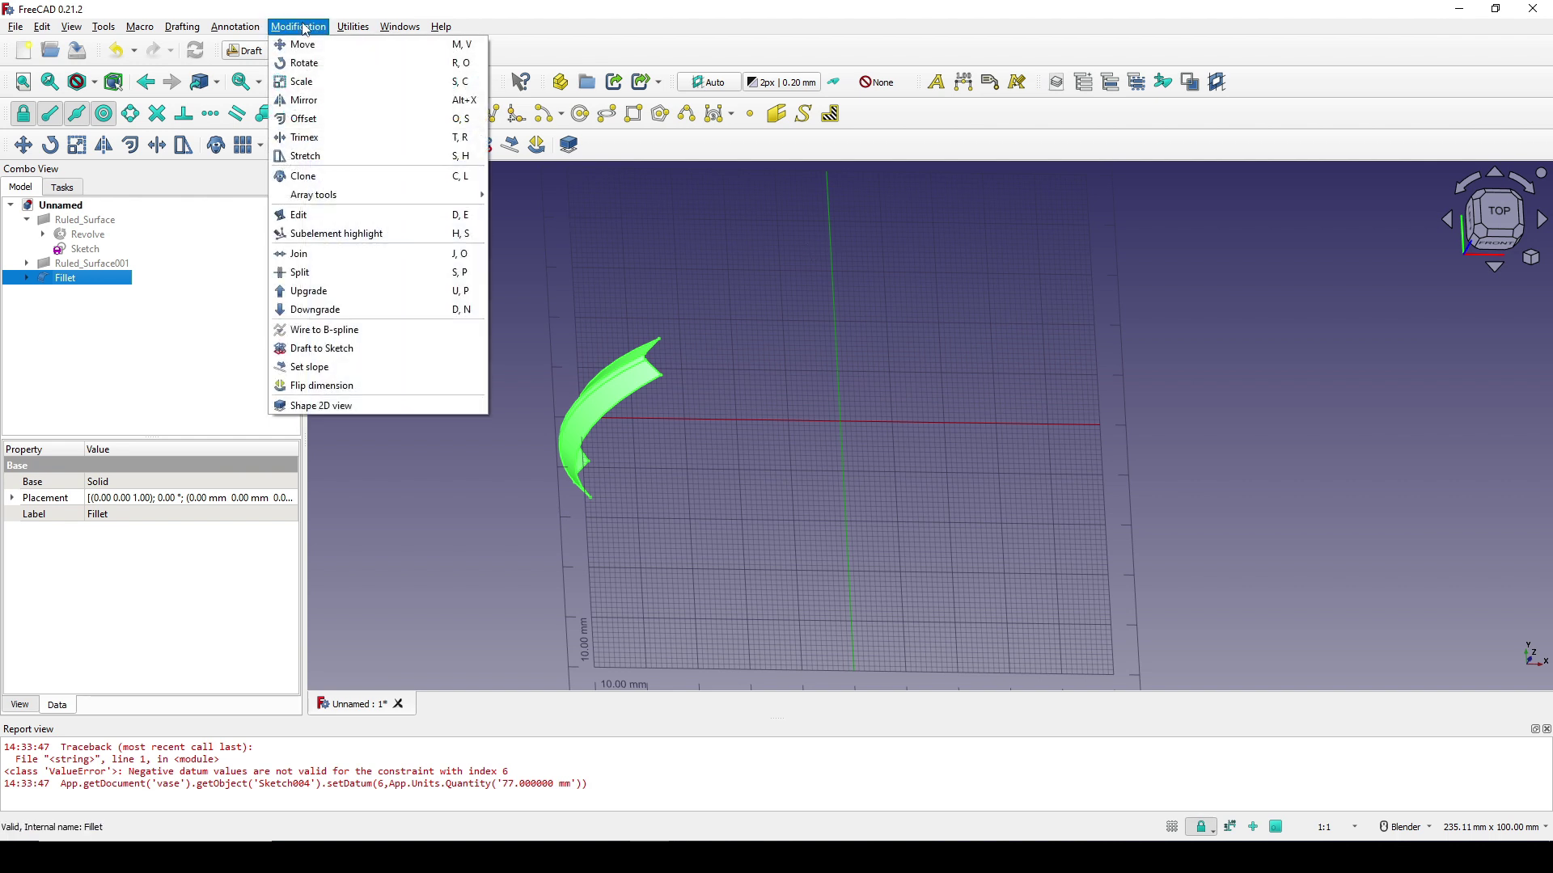
mouse_move(388, 195)
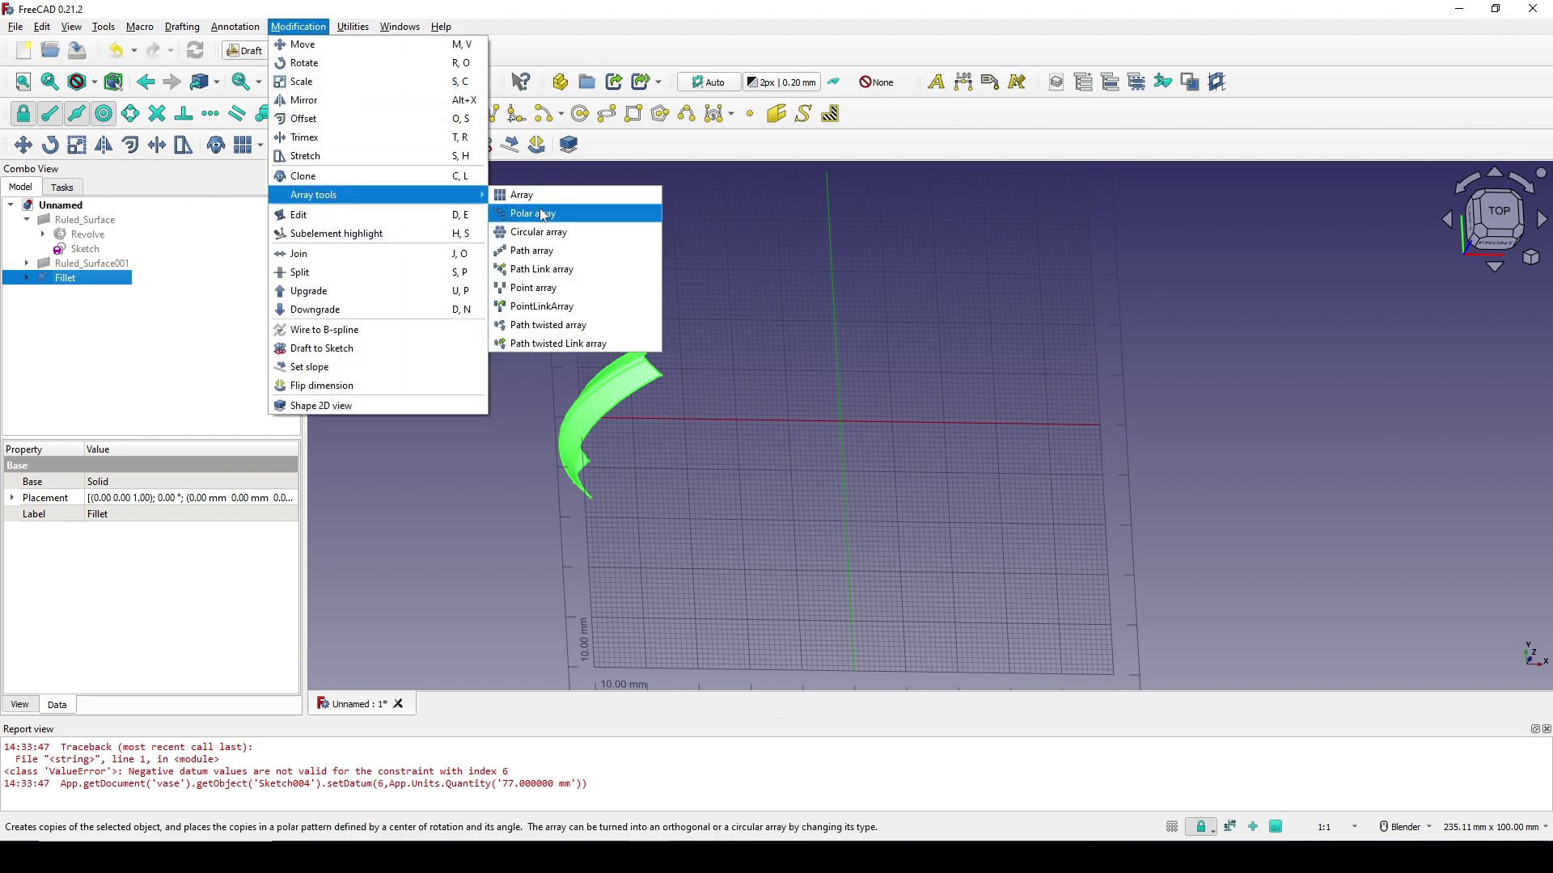
click(565, 220)
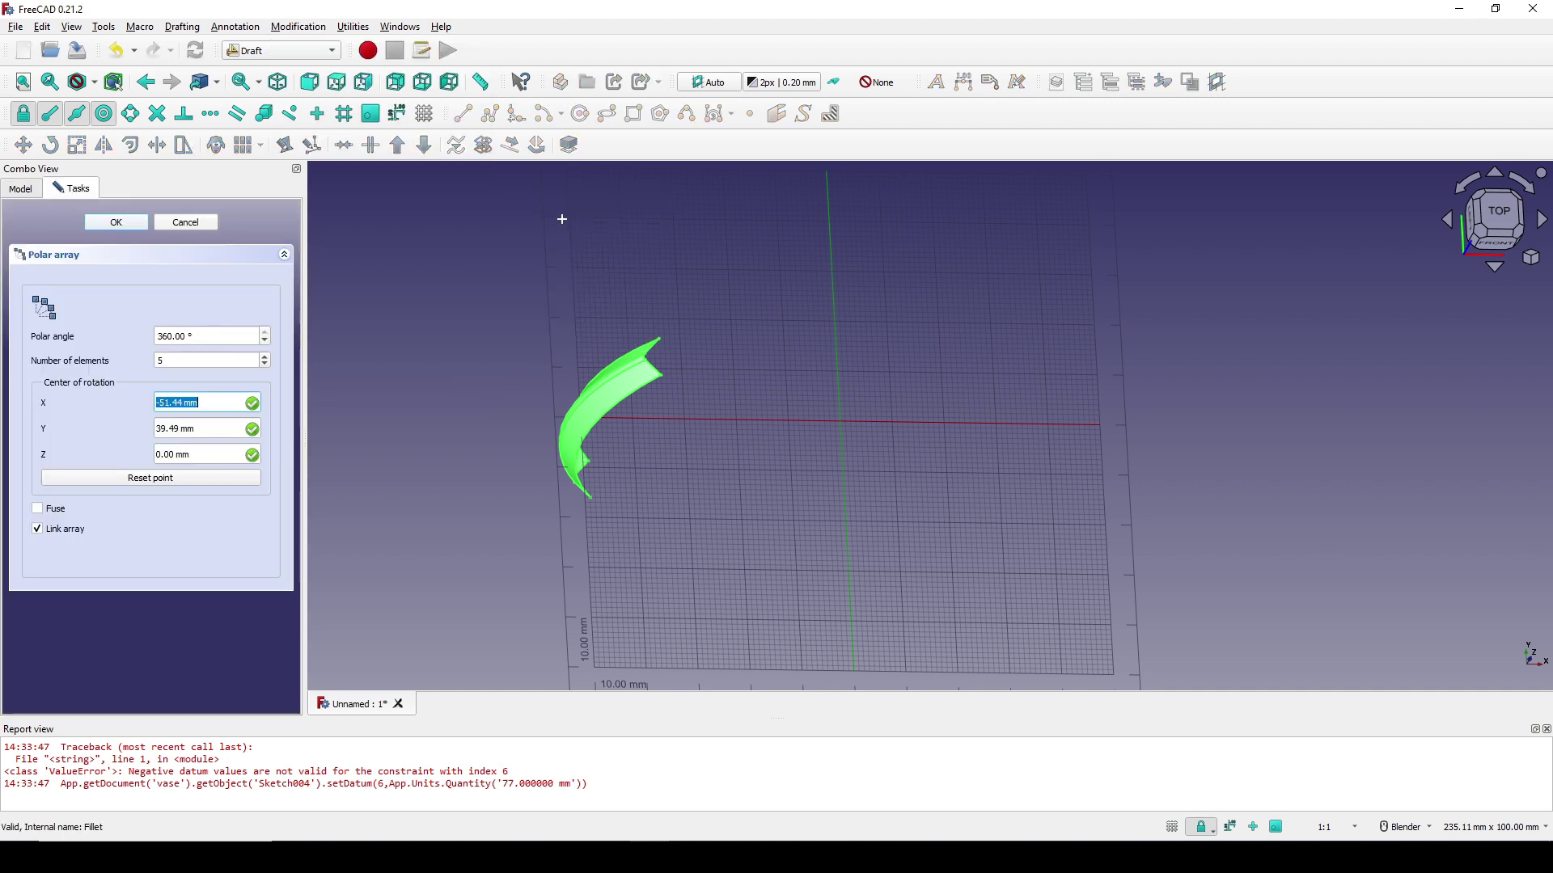
click(188, 483)
drag(176, 362, 128, 358)
text(8)
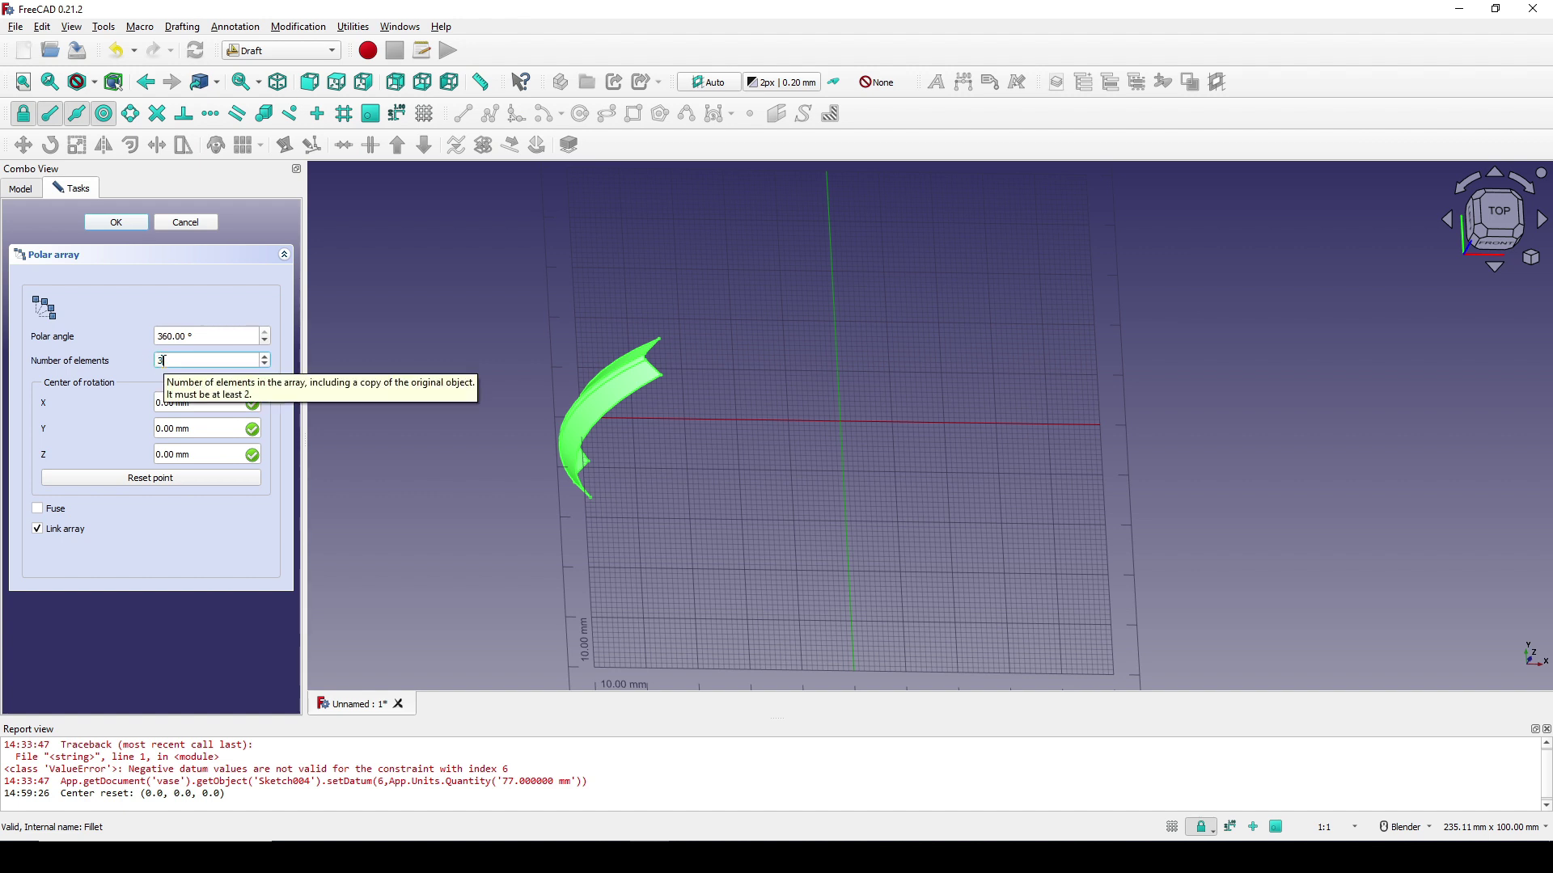
click(123, 222)
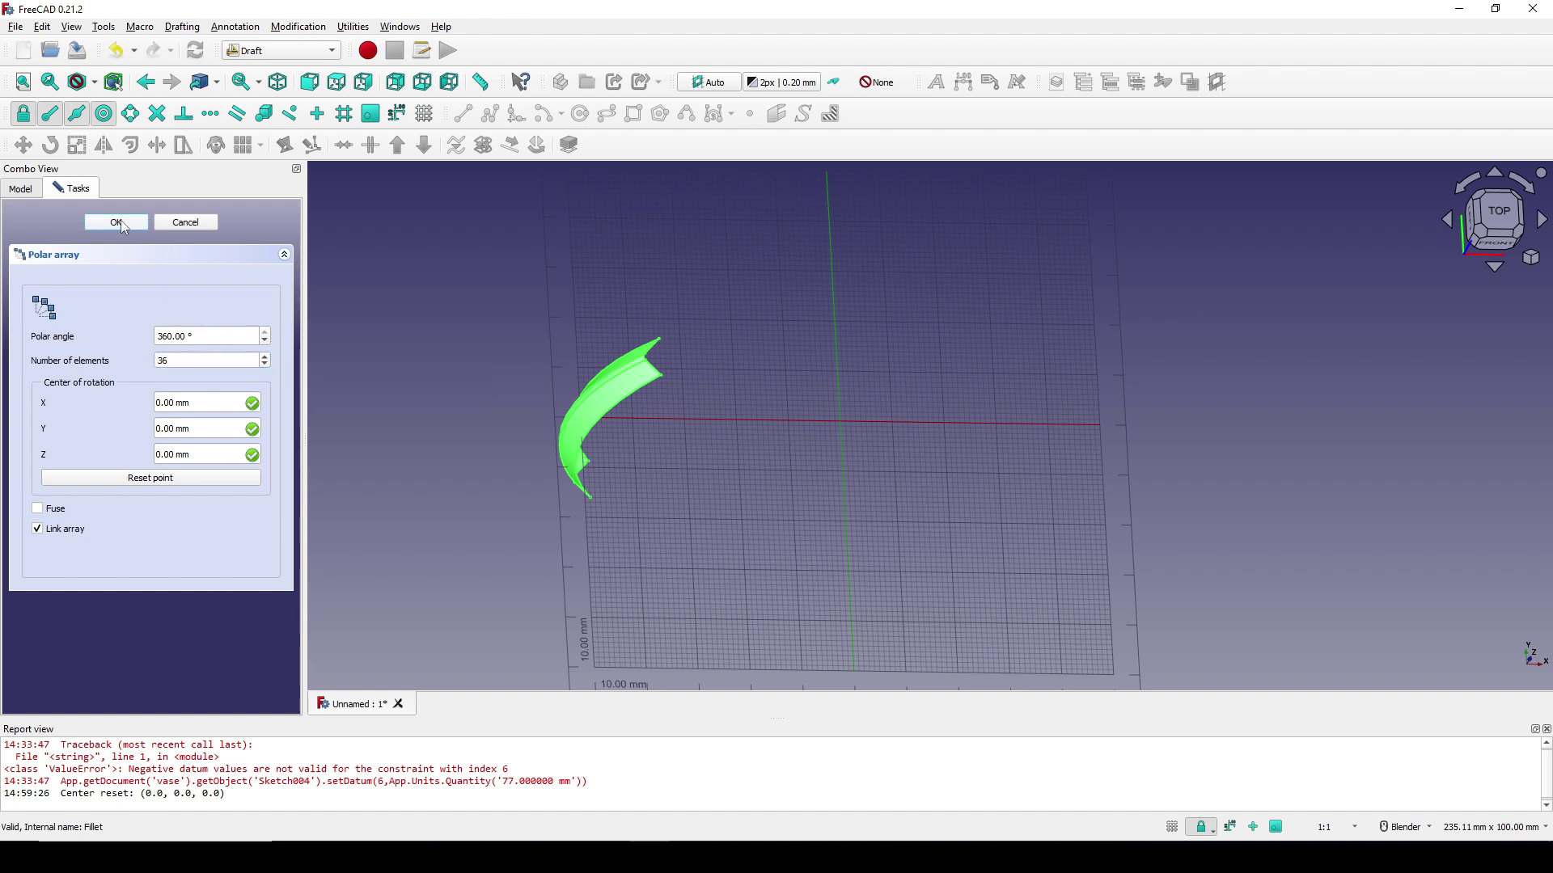
scroll(905, 409, down, 2)
middle_drag(933, 422, 926, 437)
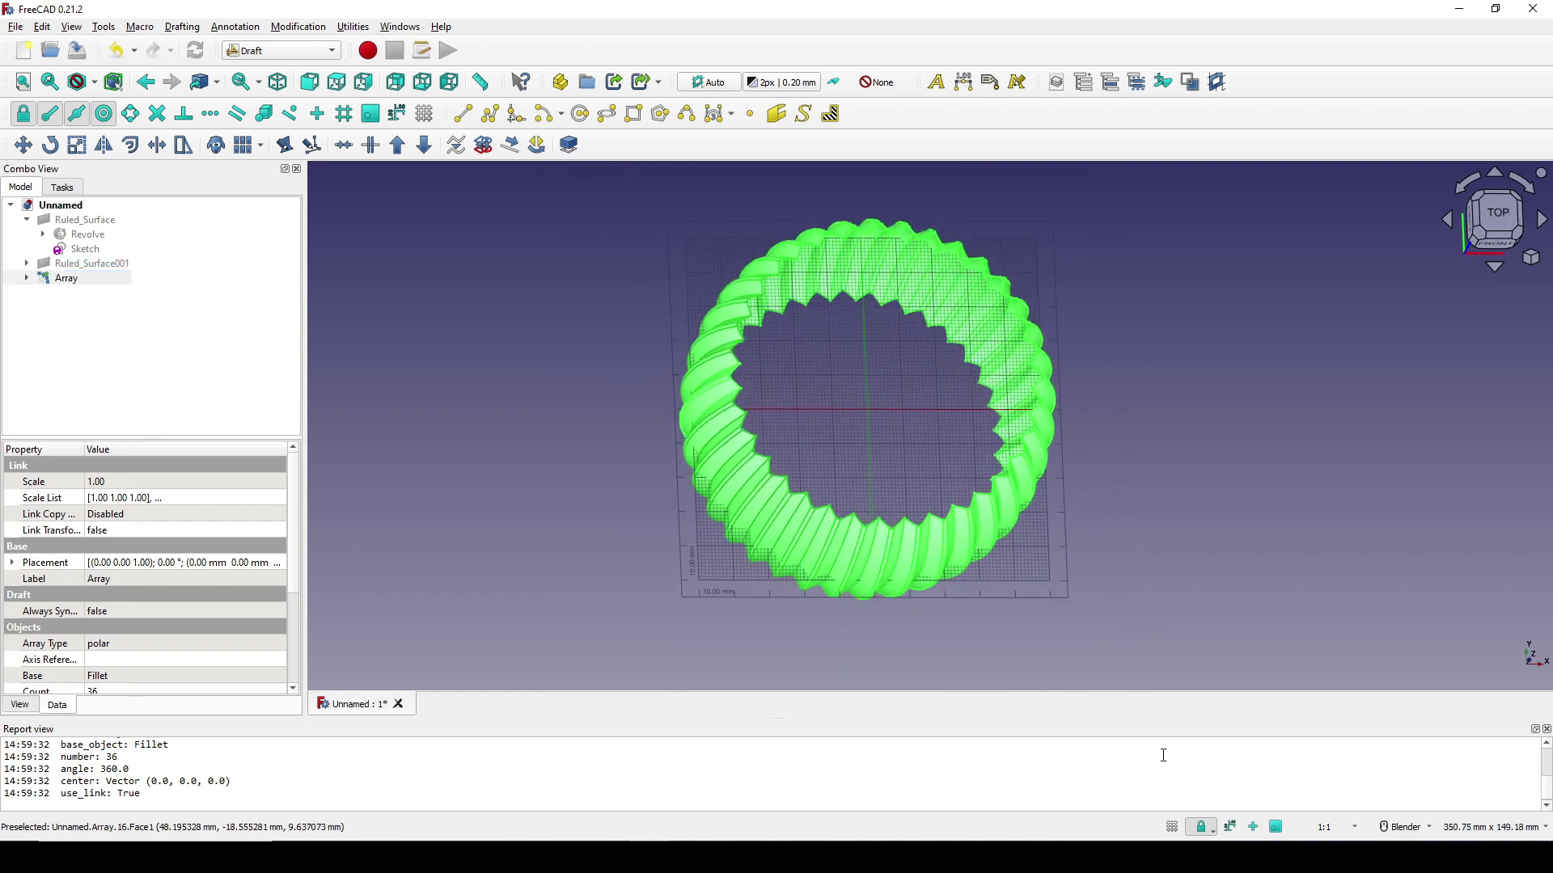
- Turn off the Draft grid and view the ribbed ring from the top
click(1171, 827)
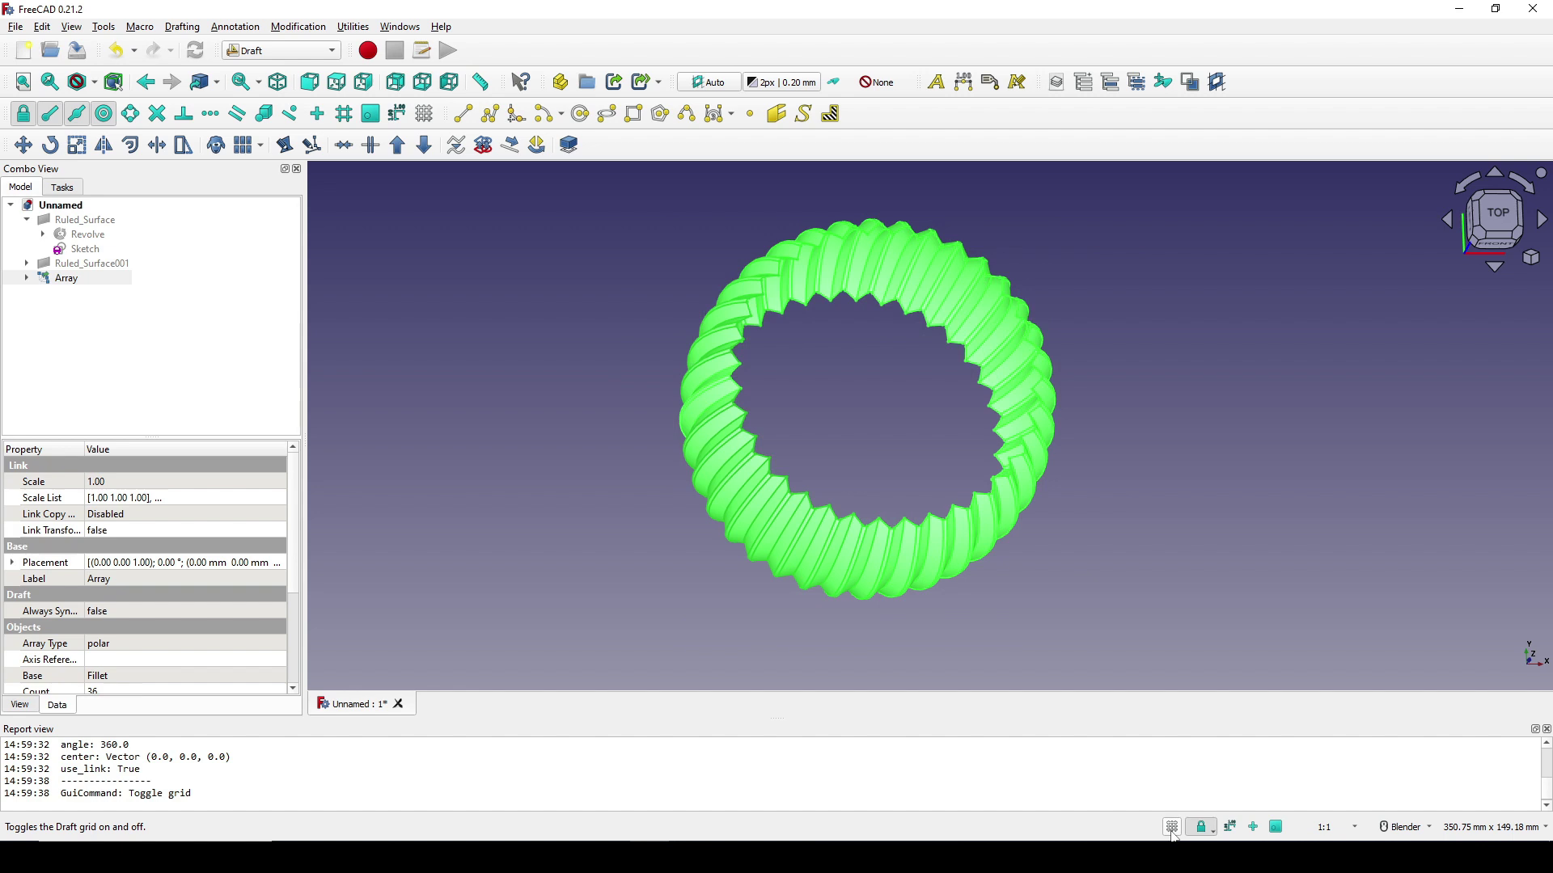
middle_drag(1017, 556, 1257, 370)
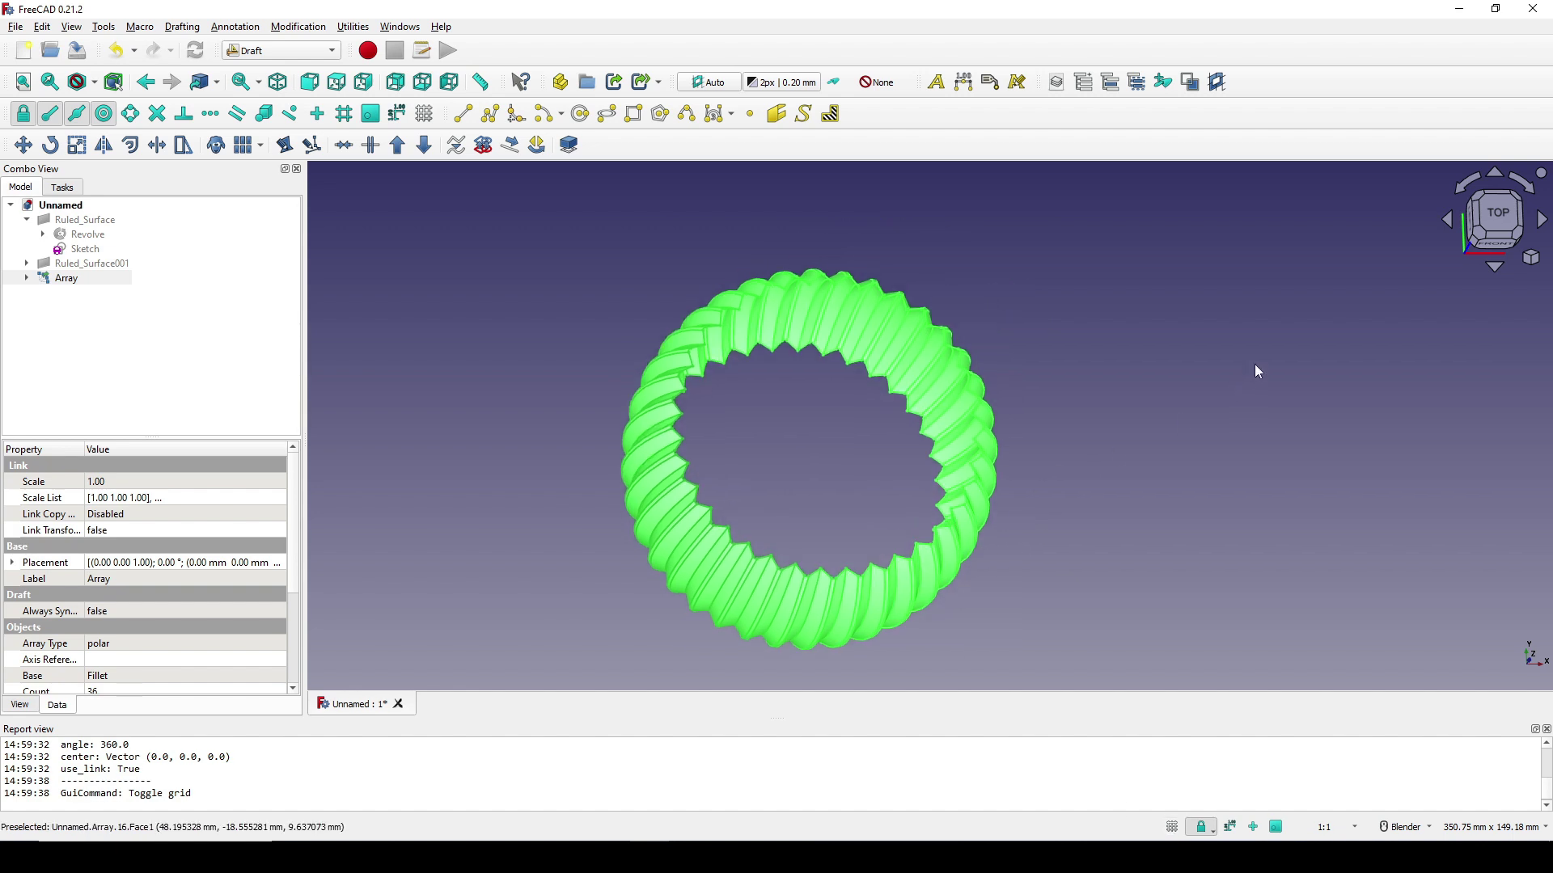
click(1516, 231)
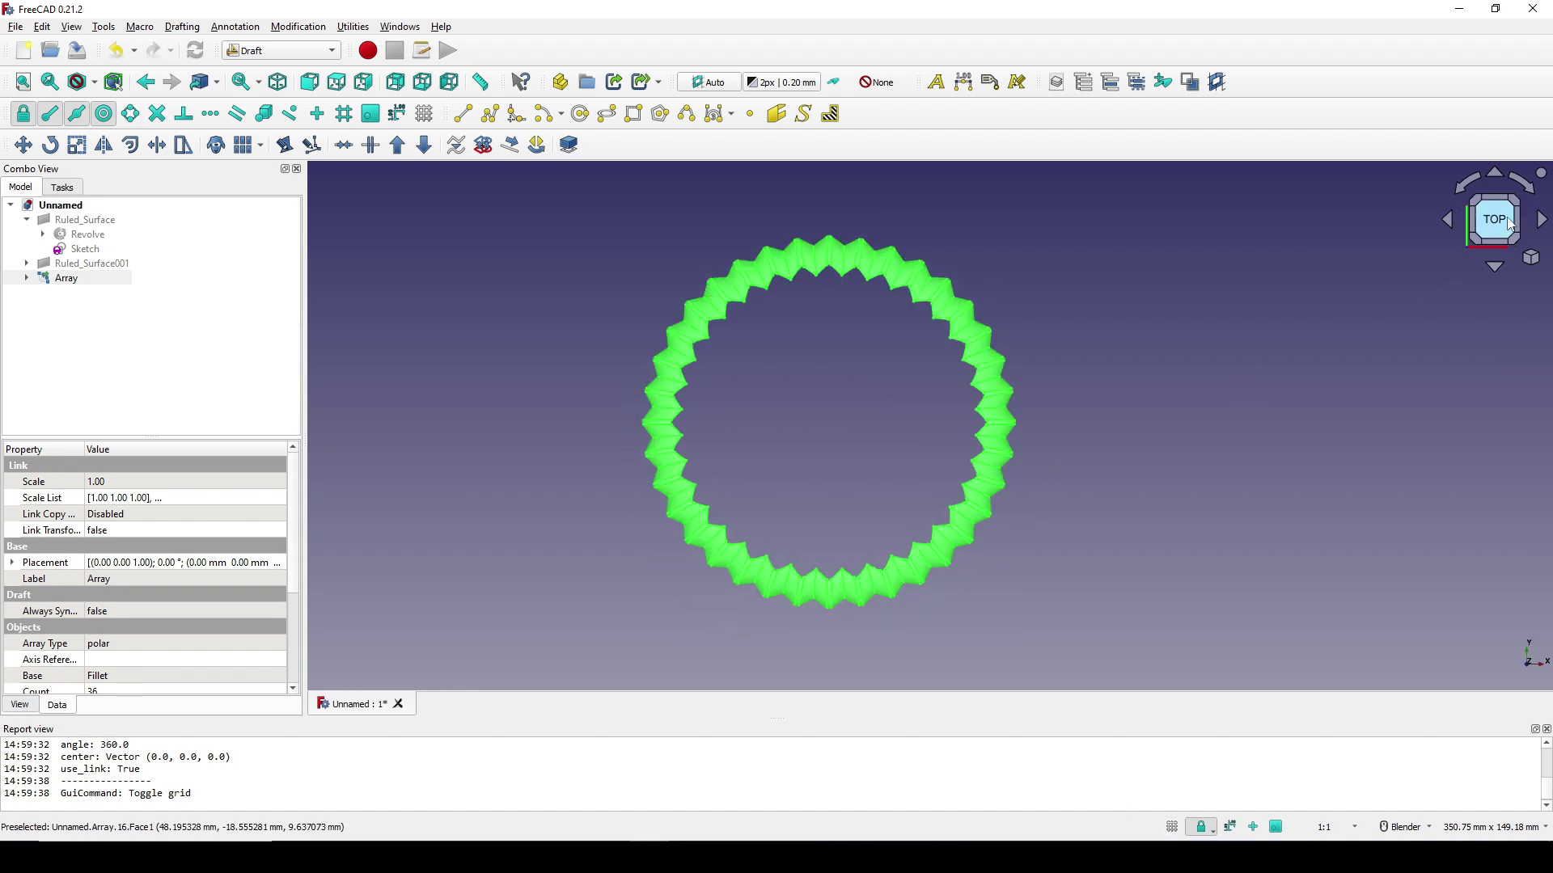
- Join the faces of the polar array into one parametric solid object using the Curves workbench
click(289, 52)
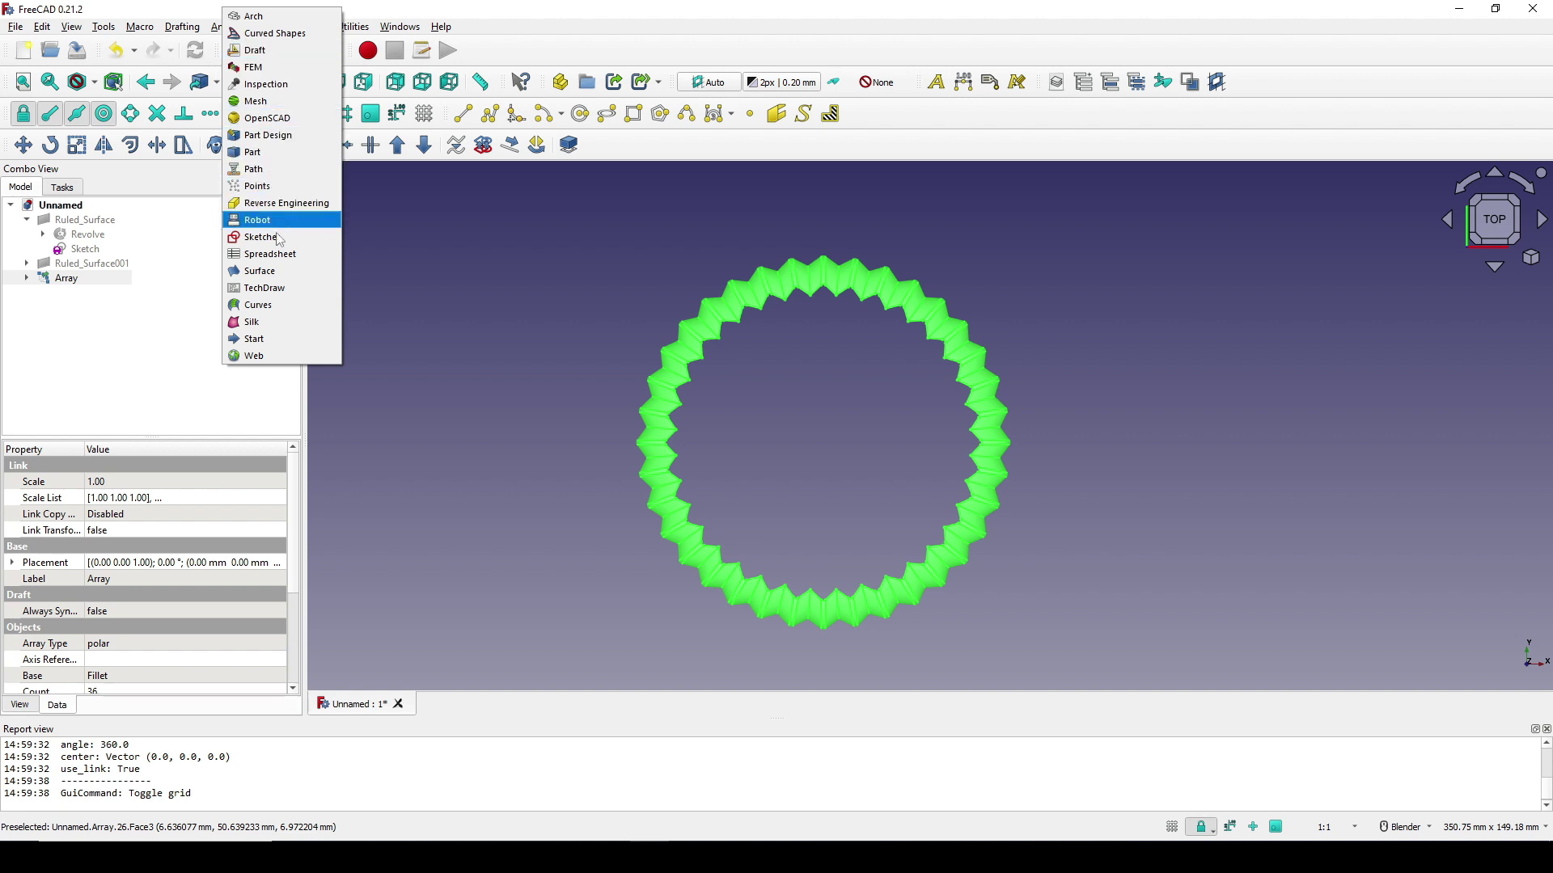
click(267, 308)
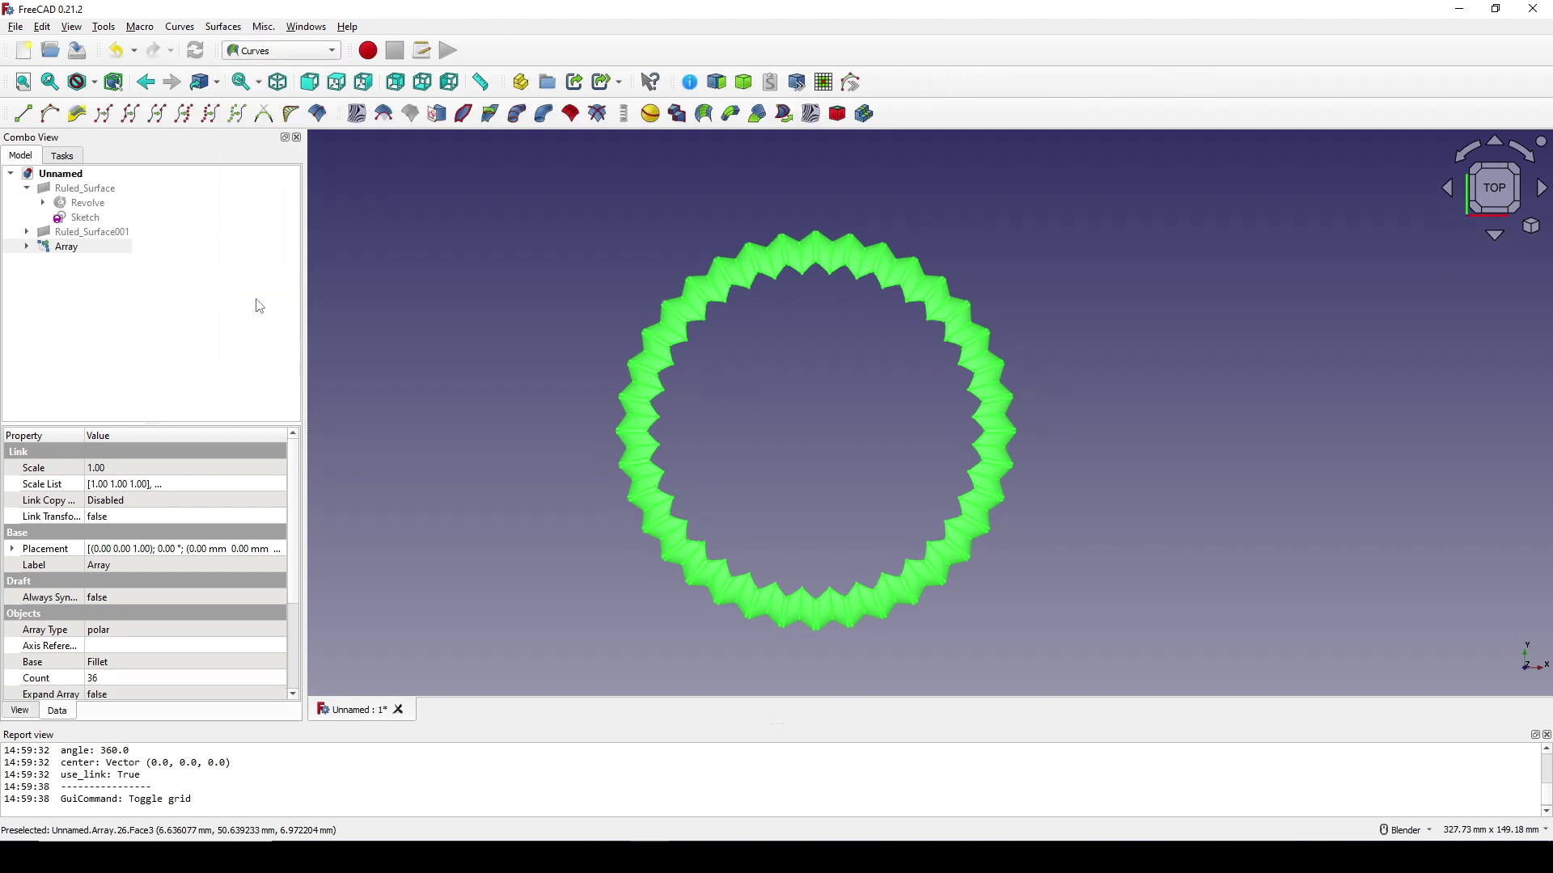
click(67, 246)
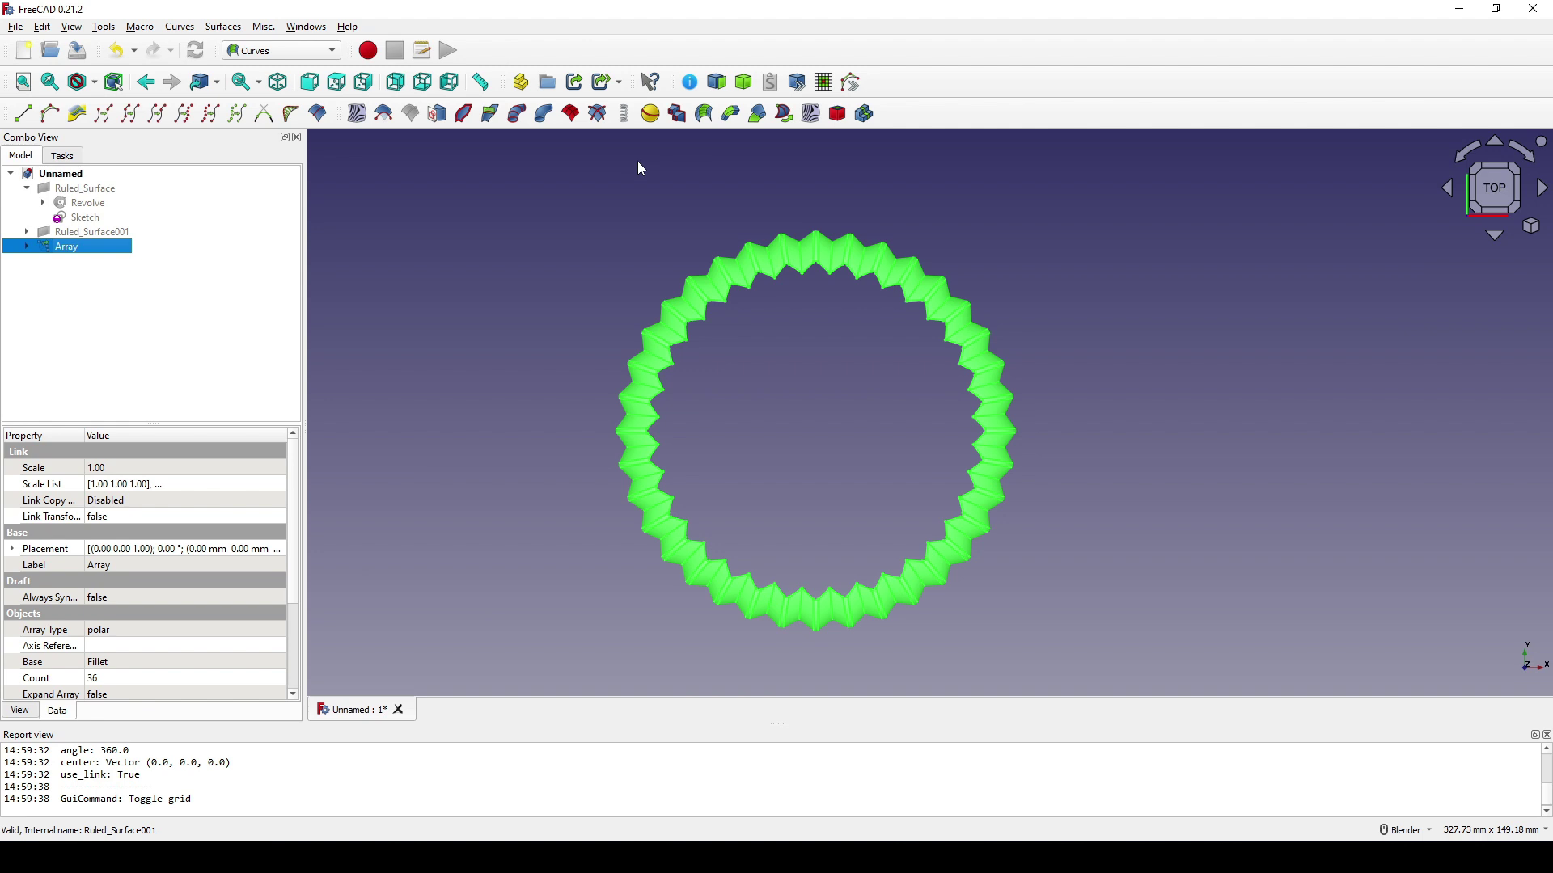
click(751, 84)
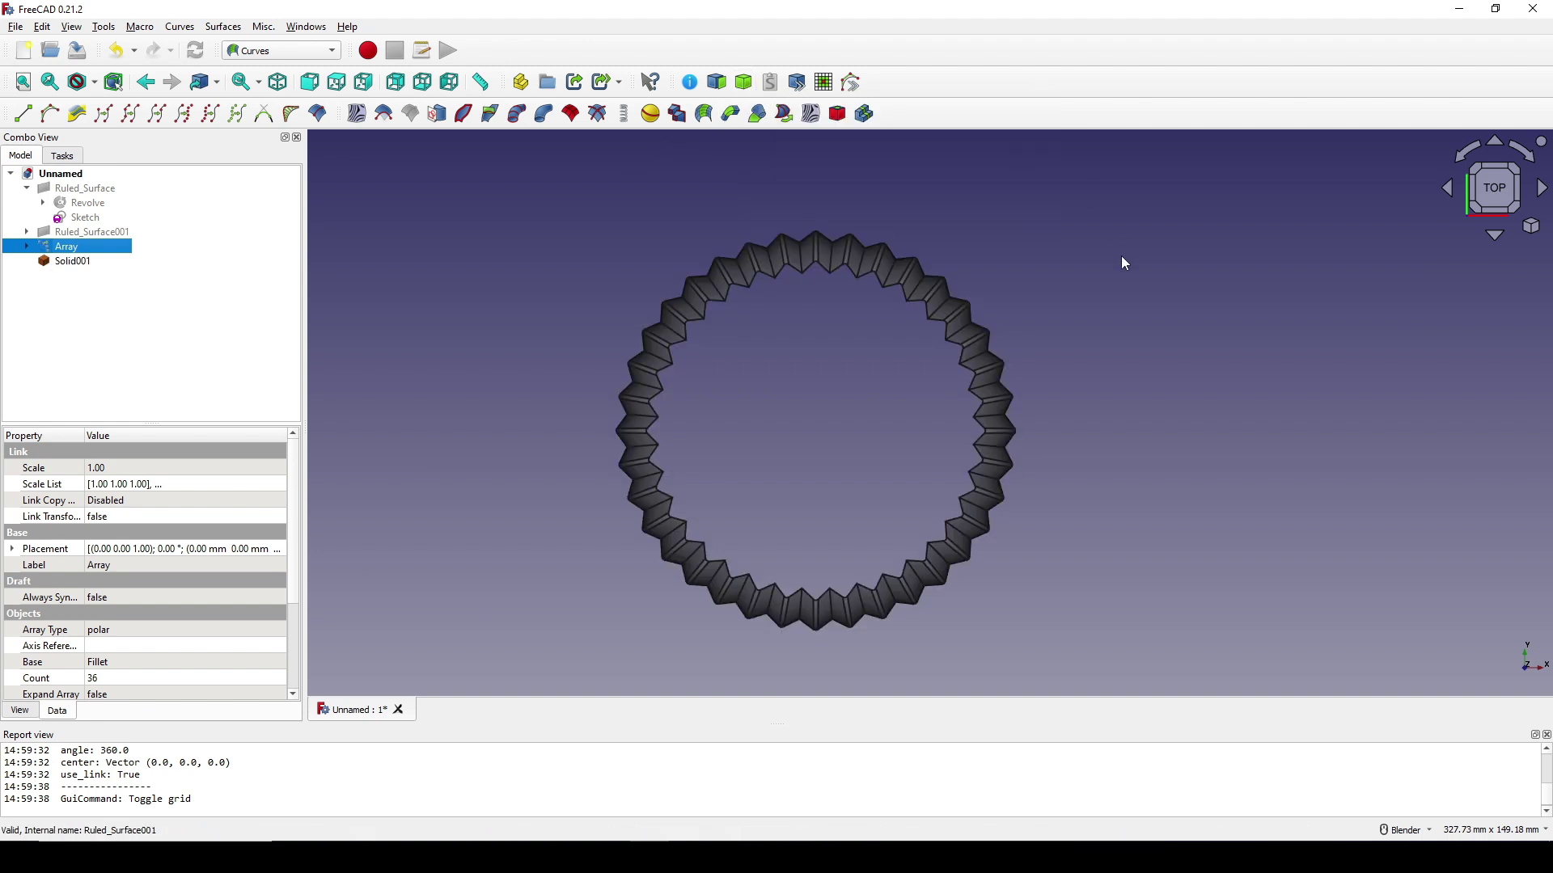
click(1055, 320)
- Return to the Part workbench and display the joined ribbed ring as a wireframe
scroll(1027, 317, up, 2)
shift+middle_drag(1014, 314, 1007, 318)
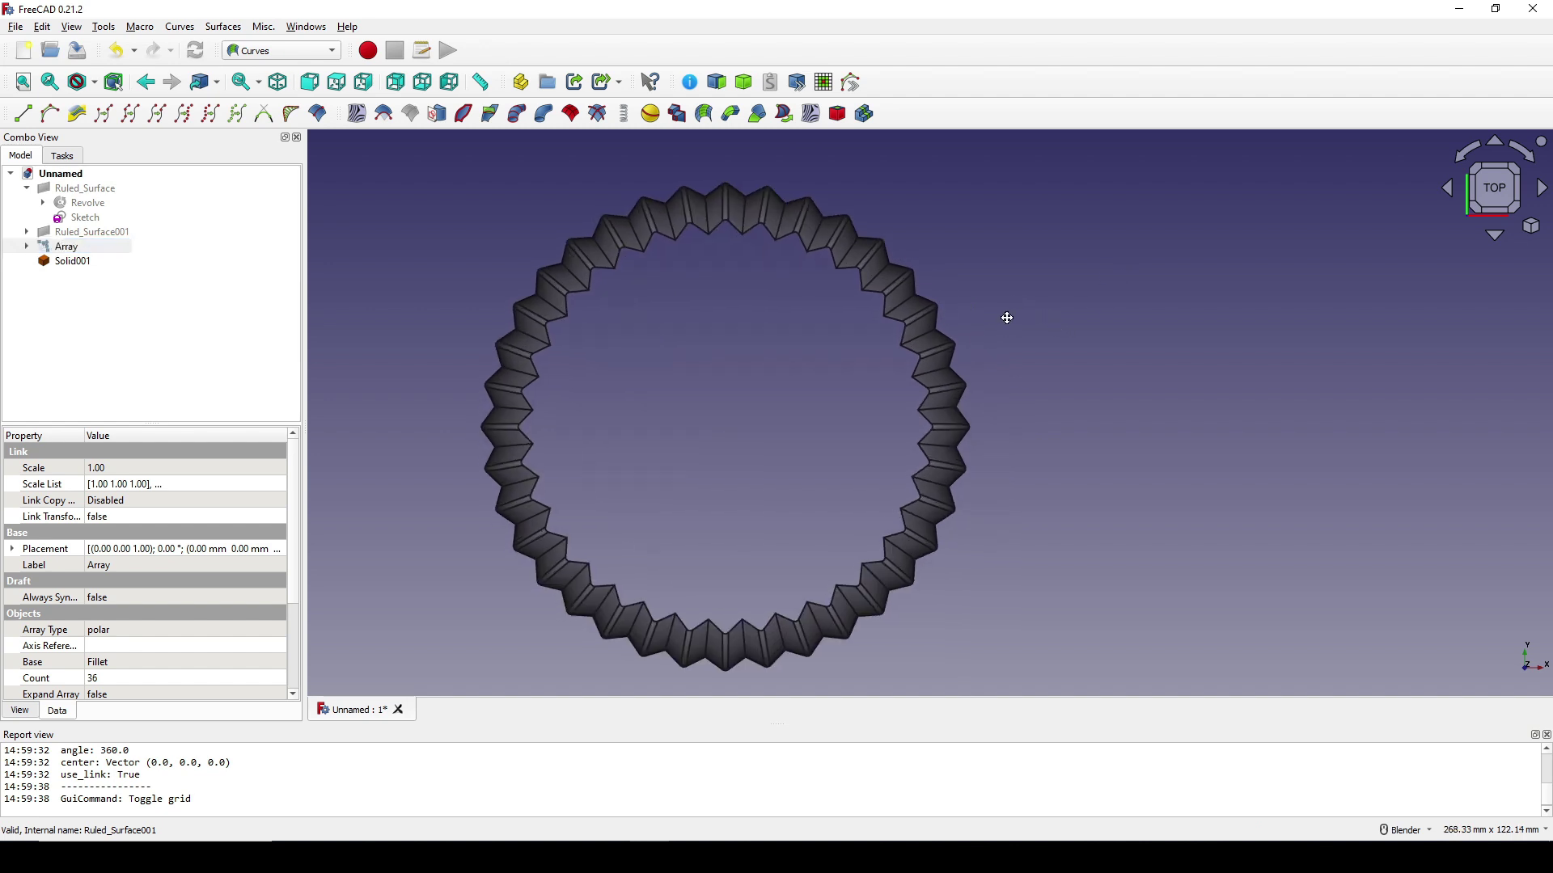
click(314, 55)
click(281, 144)
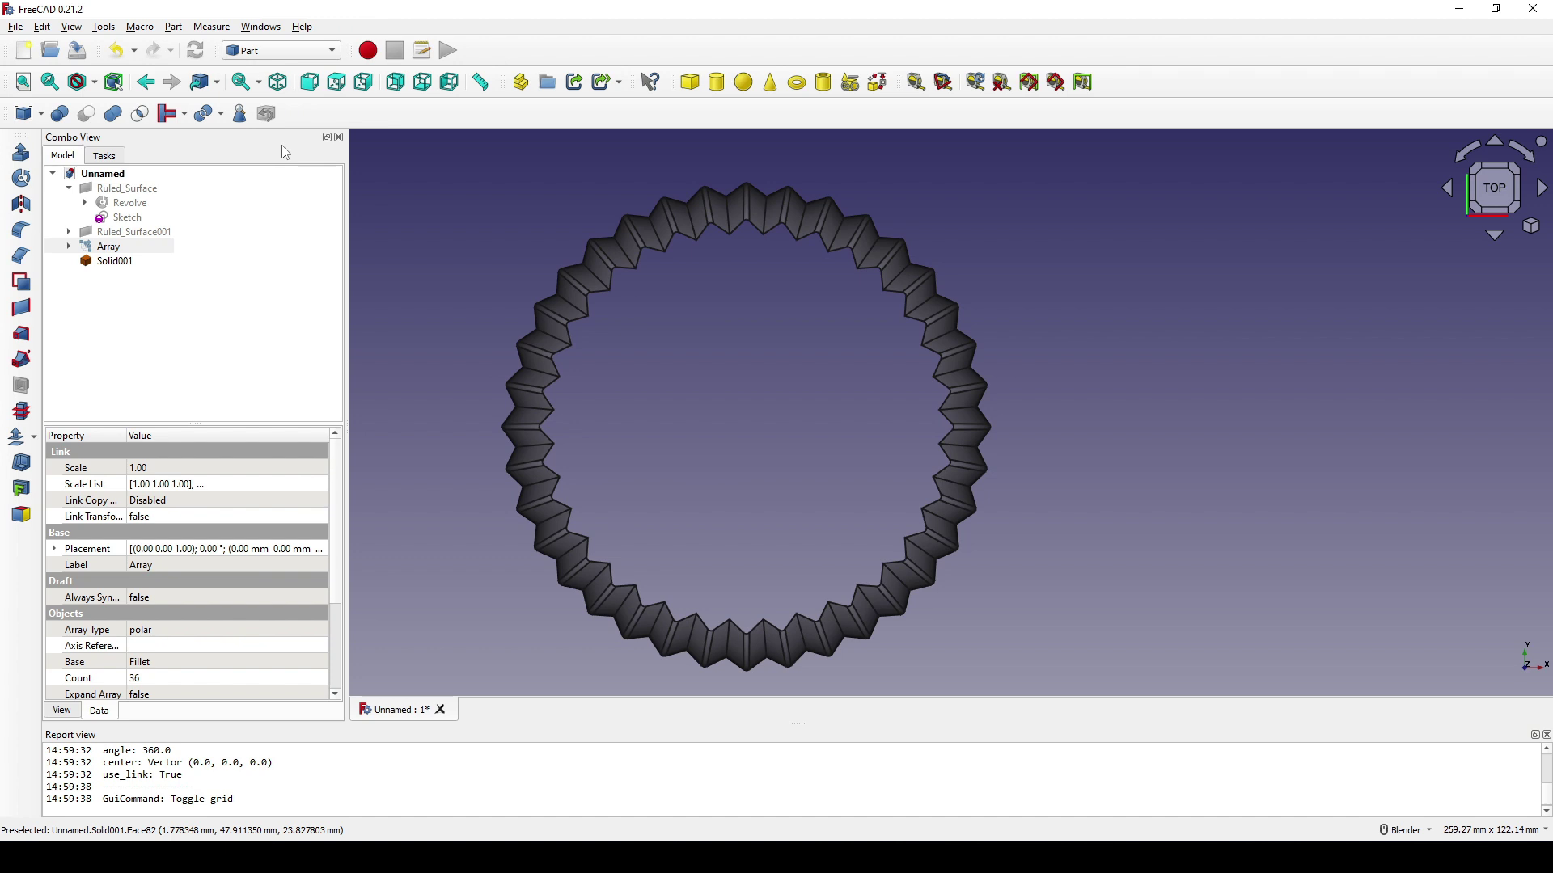
scroll(863, 331, down, 1)
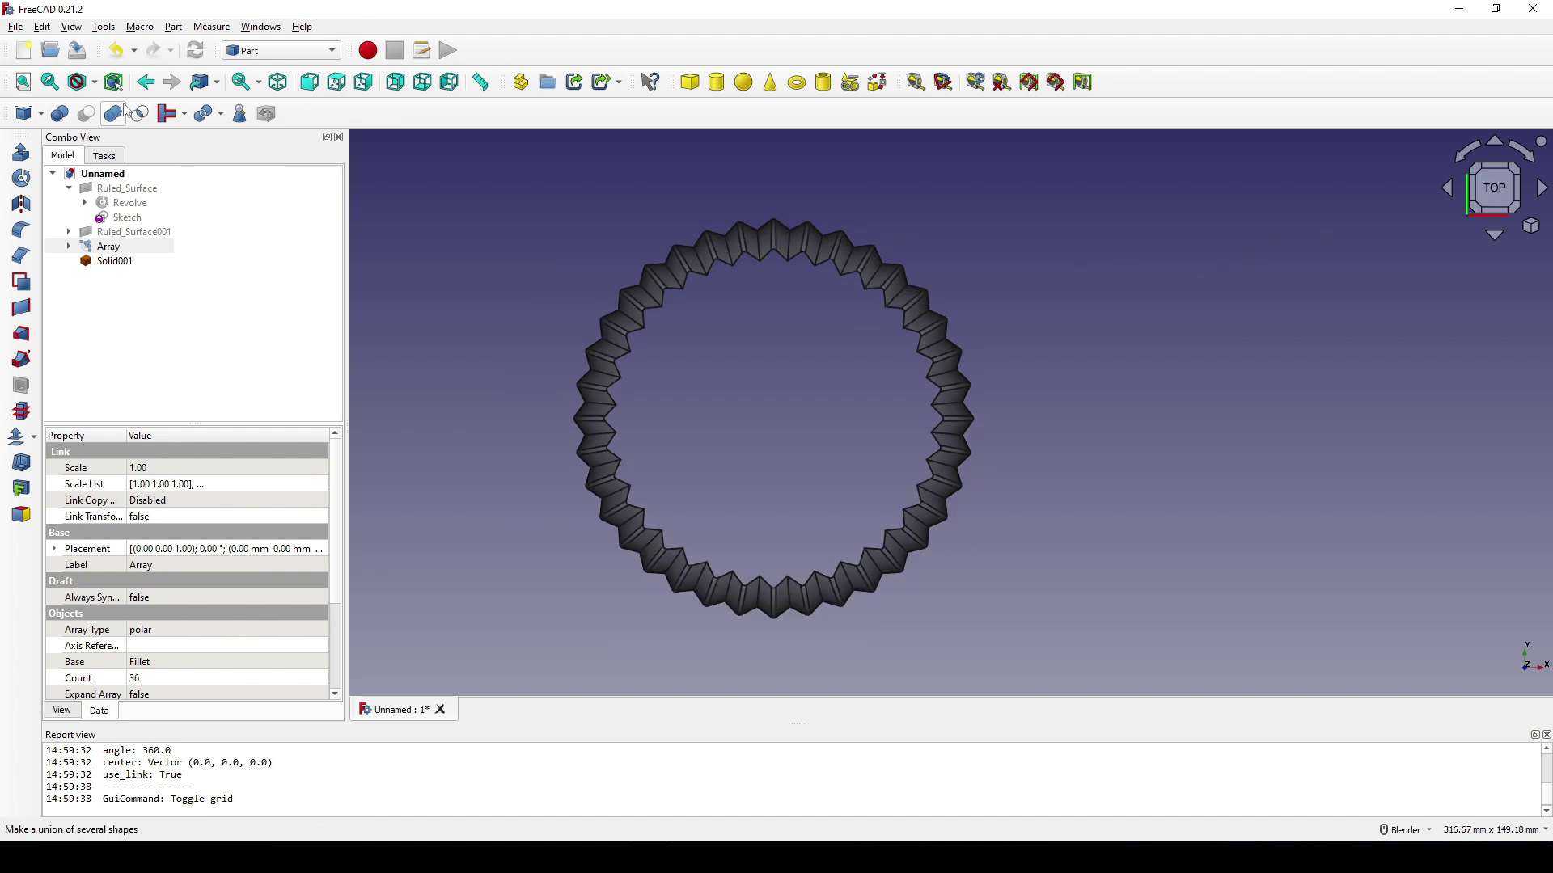
click(95, 83)
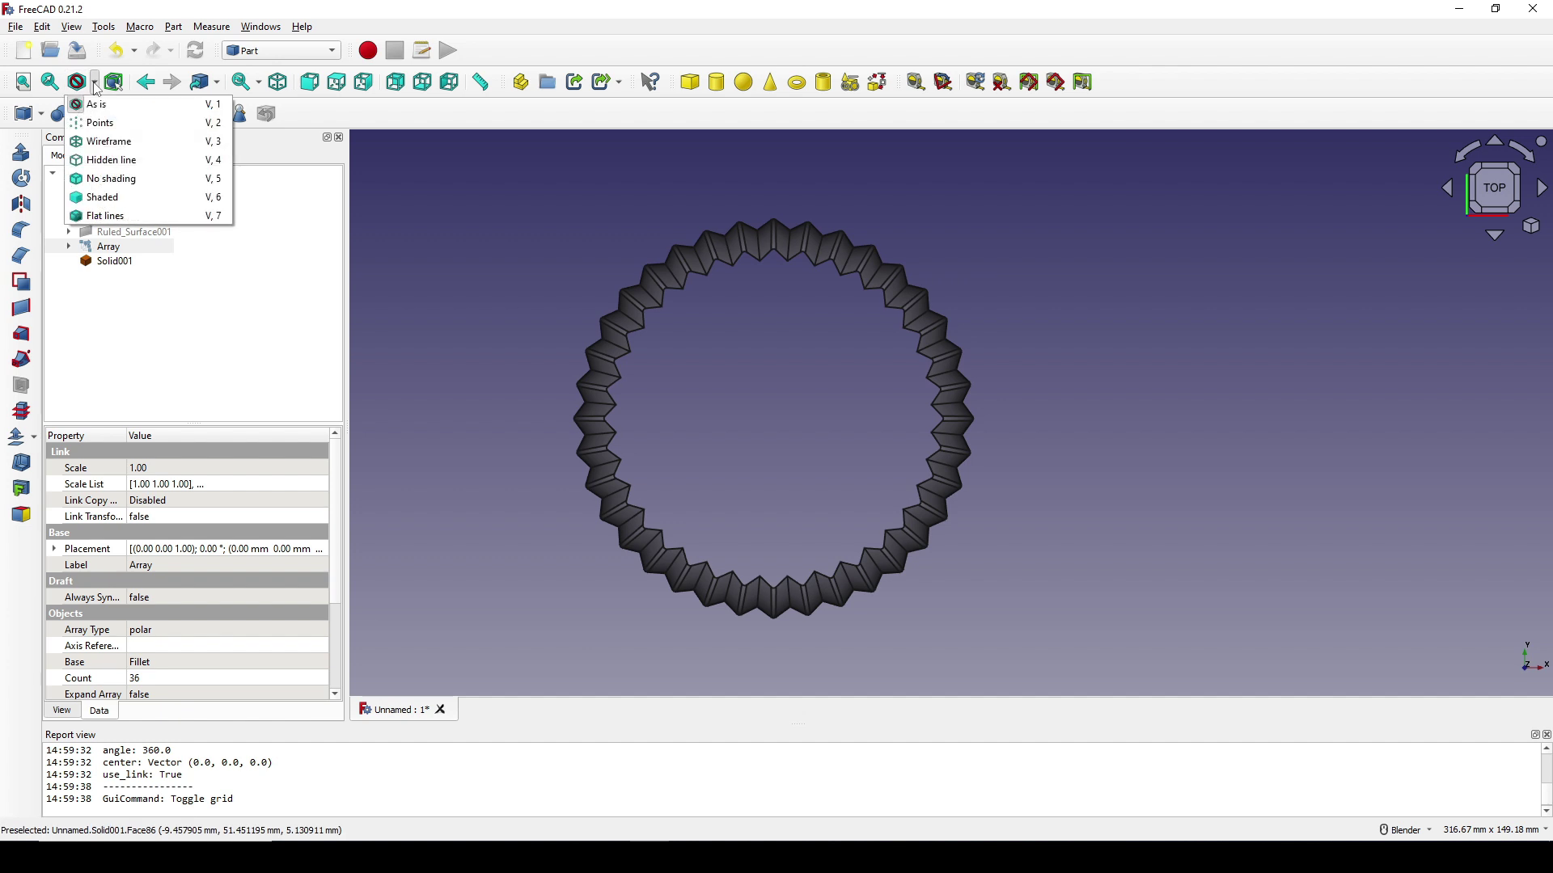
click(184, 143)
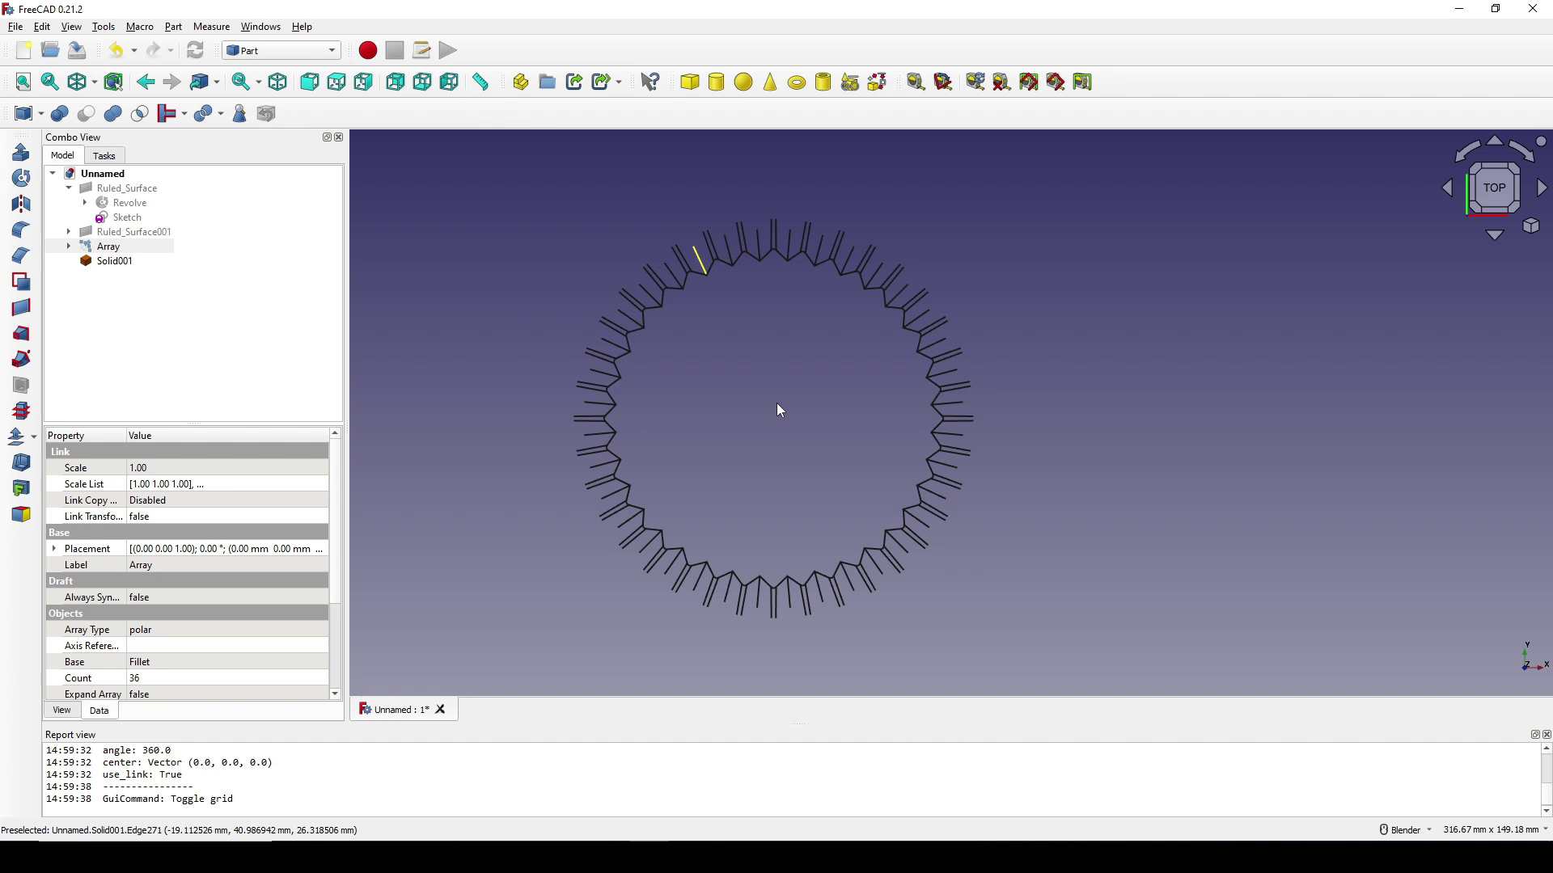
scroll(815, 485, up, 3)
click(732, 351)
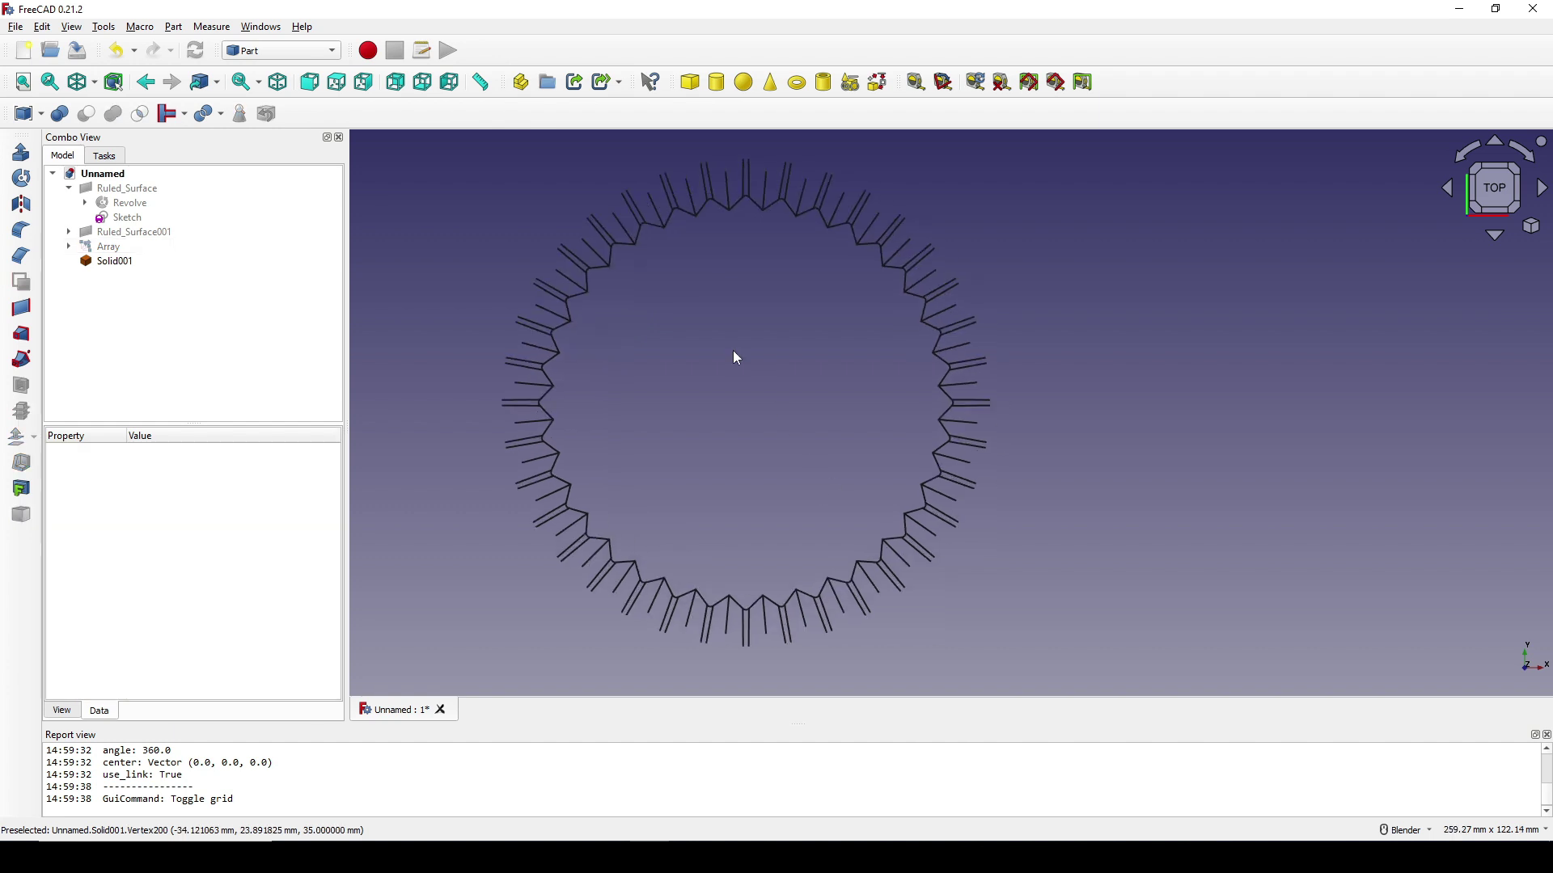
- Fillet all the inner vertical seam edges between the 36 ribs of the joined ring with a constant 1 mm radius
click(728, 624)
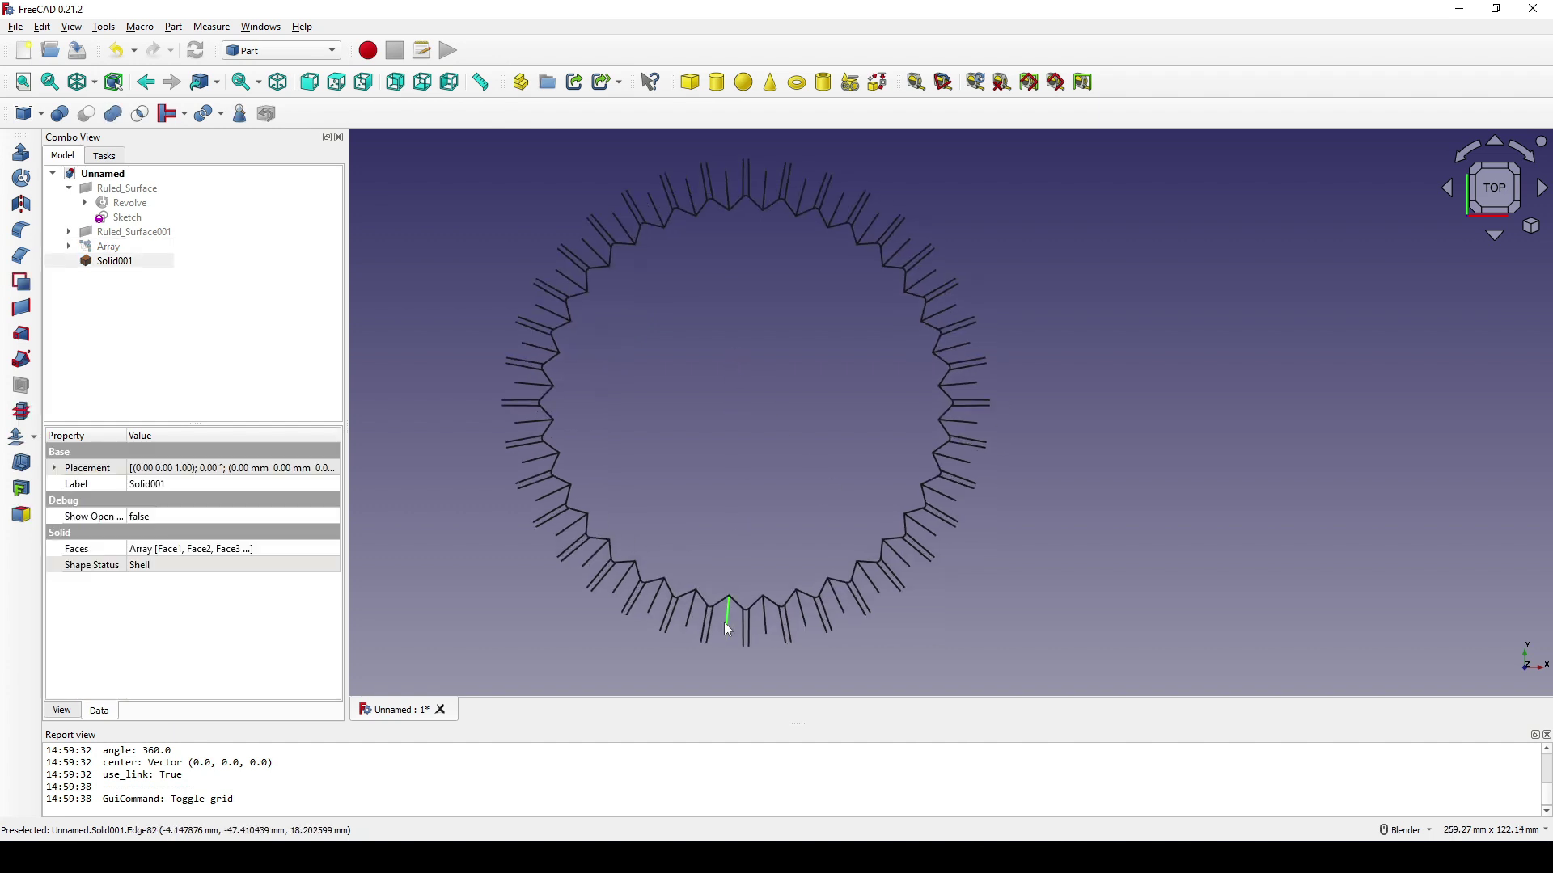
ctrl+click(765, 630)
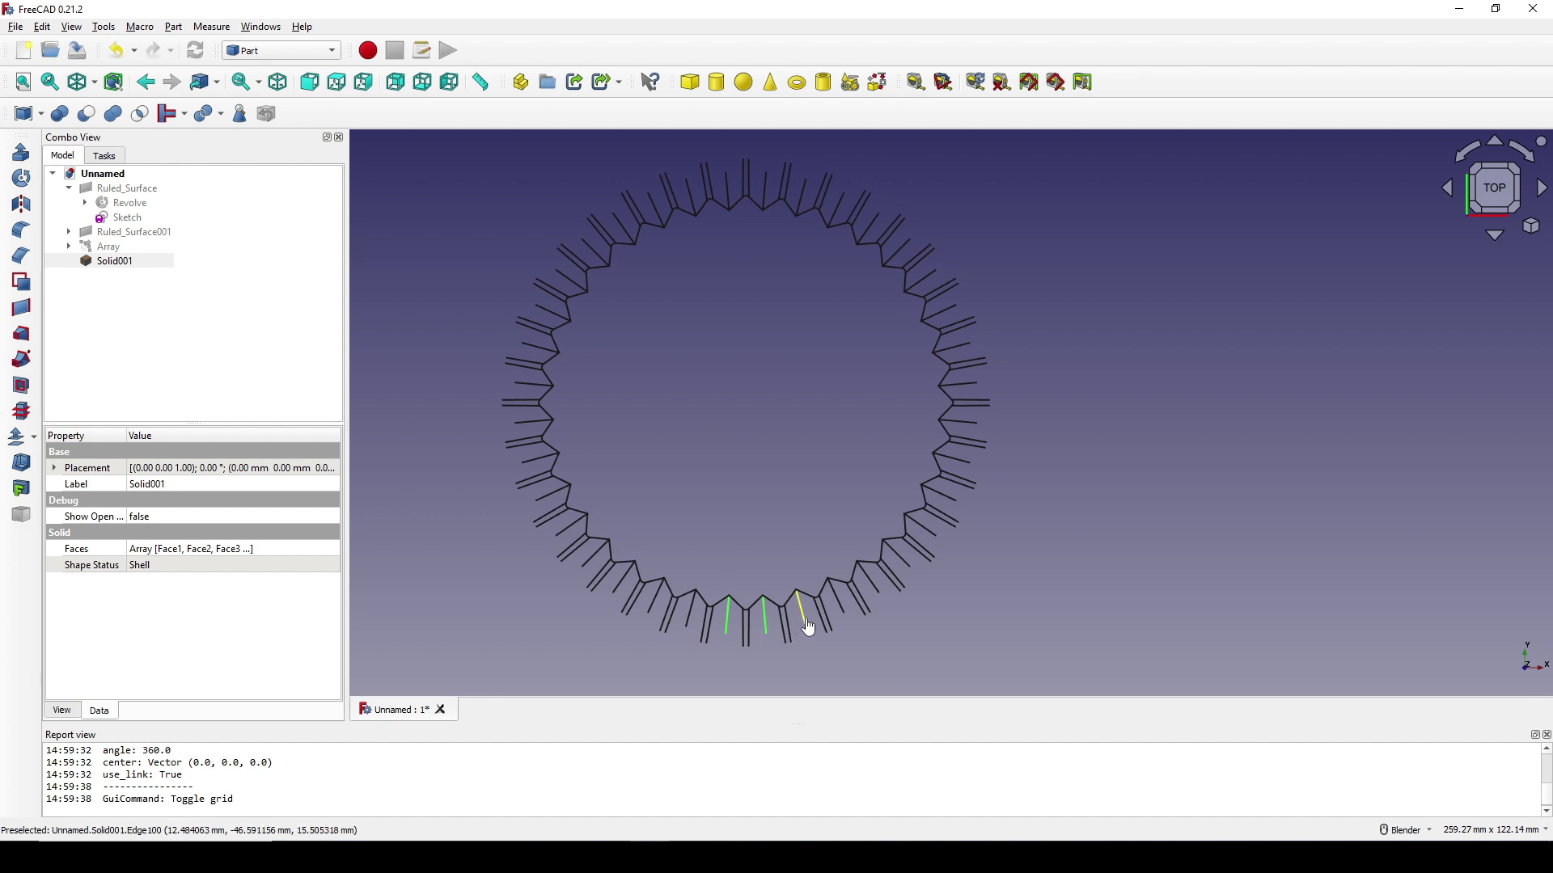
ctrl+click(805, 625)
ctrl+click(841, 617)
ctrl+click(887, 597)
ctrl+click(908, 562)
ctrl+click(928, 527)
ctrl+click(943, 510)
ctrl+click(962, 471)
ctrl+click(971, 427)
ctrl+click(964, 385)
ctrl+click(954, 349)
ctrl+click(942, 312)
ctrl+click(923, 281)
ctrl+click(897, 253)
ctrl+click(872, 229)
ctrl+click(838, 211)
ctrl+click(801, 197)
ctrl+click(768, 193)
ctrl+click(702, 194)
ctrl+click(672, 198)
ctrl+click(623, 227)
ctrl+click(594, 253)
ctrl+click(570, 279)
ctrl+click(552, 315)
ctrl+click(540, 353)
ctrl+click(532, 391)
ctrl+click(532, 428)
ctrl+click(537, 463)
ctrl+click(554, 496)
ctrl+click(571, 530)
ctrl+click(597, 556)
ctrl+click(628, 592)
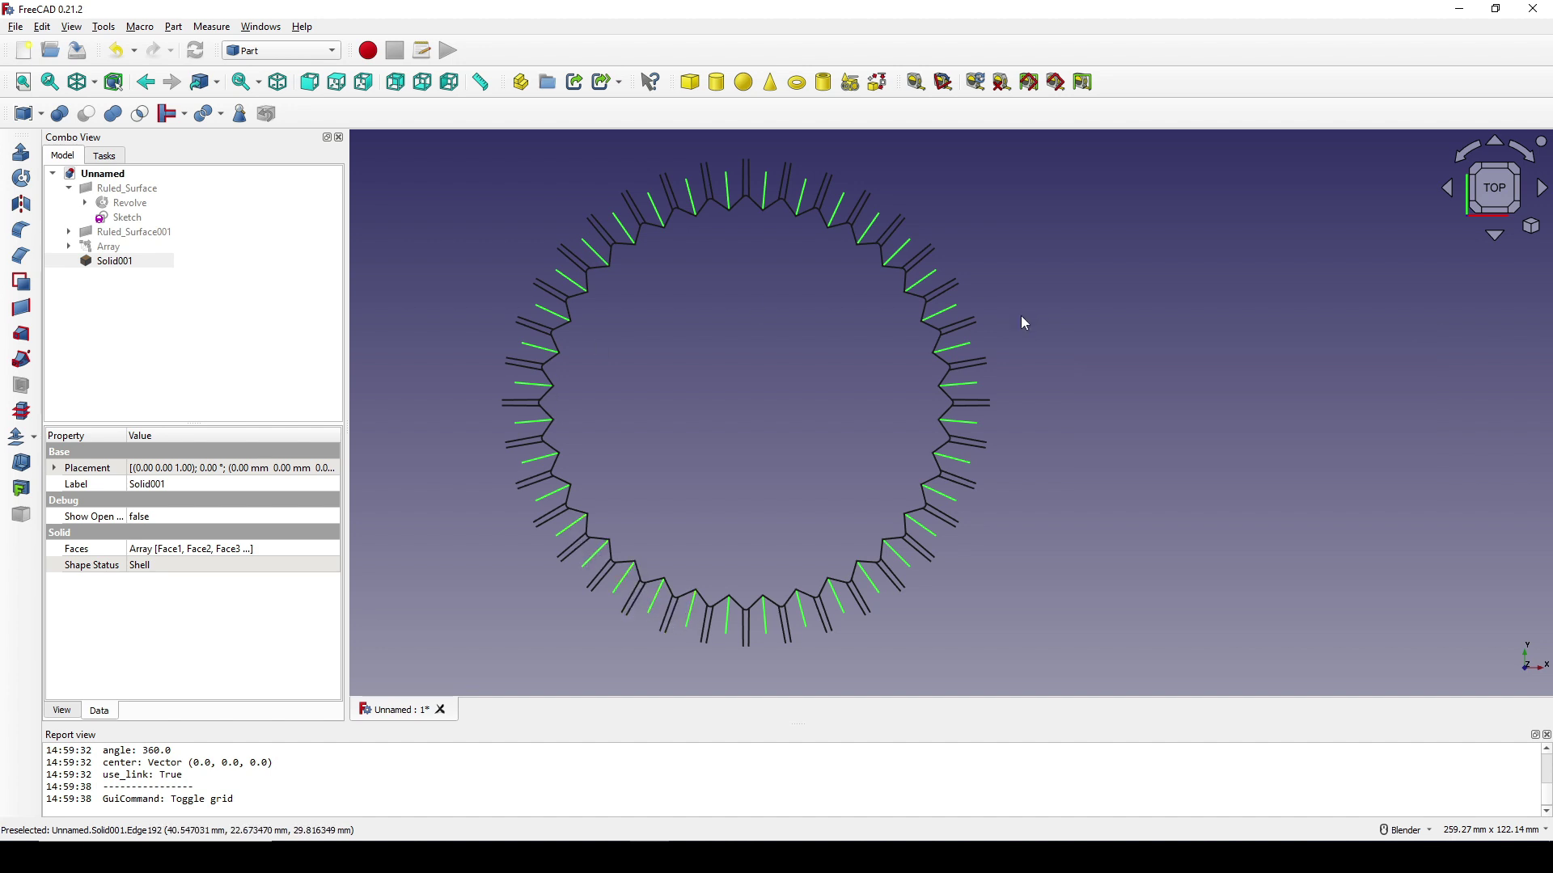
click(18, 232)
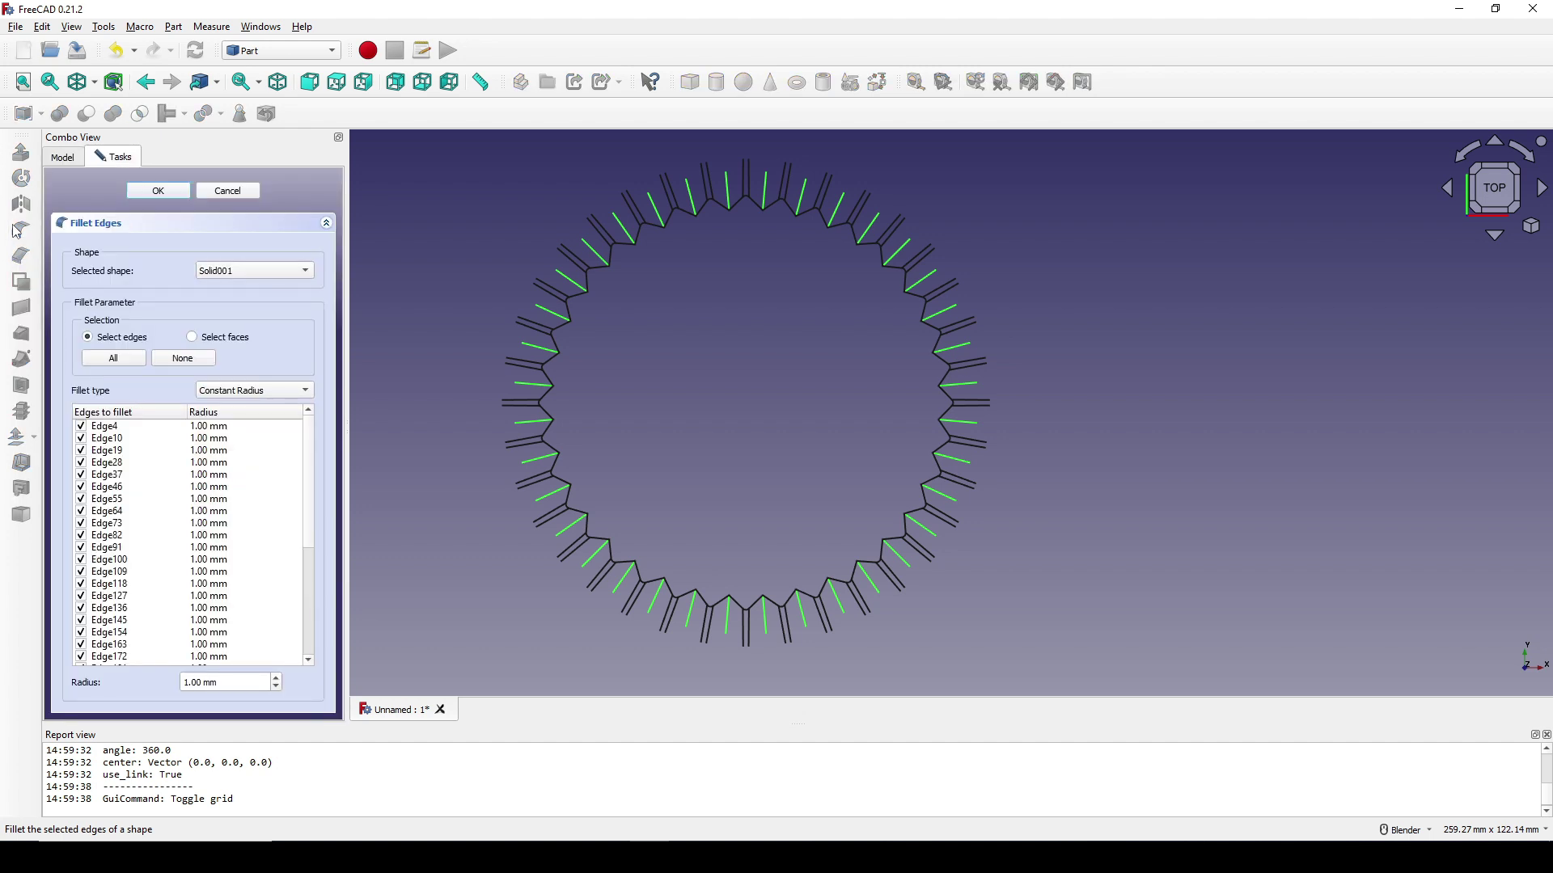
drag(228, 681, 138, 679)
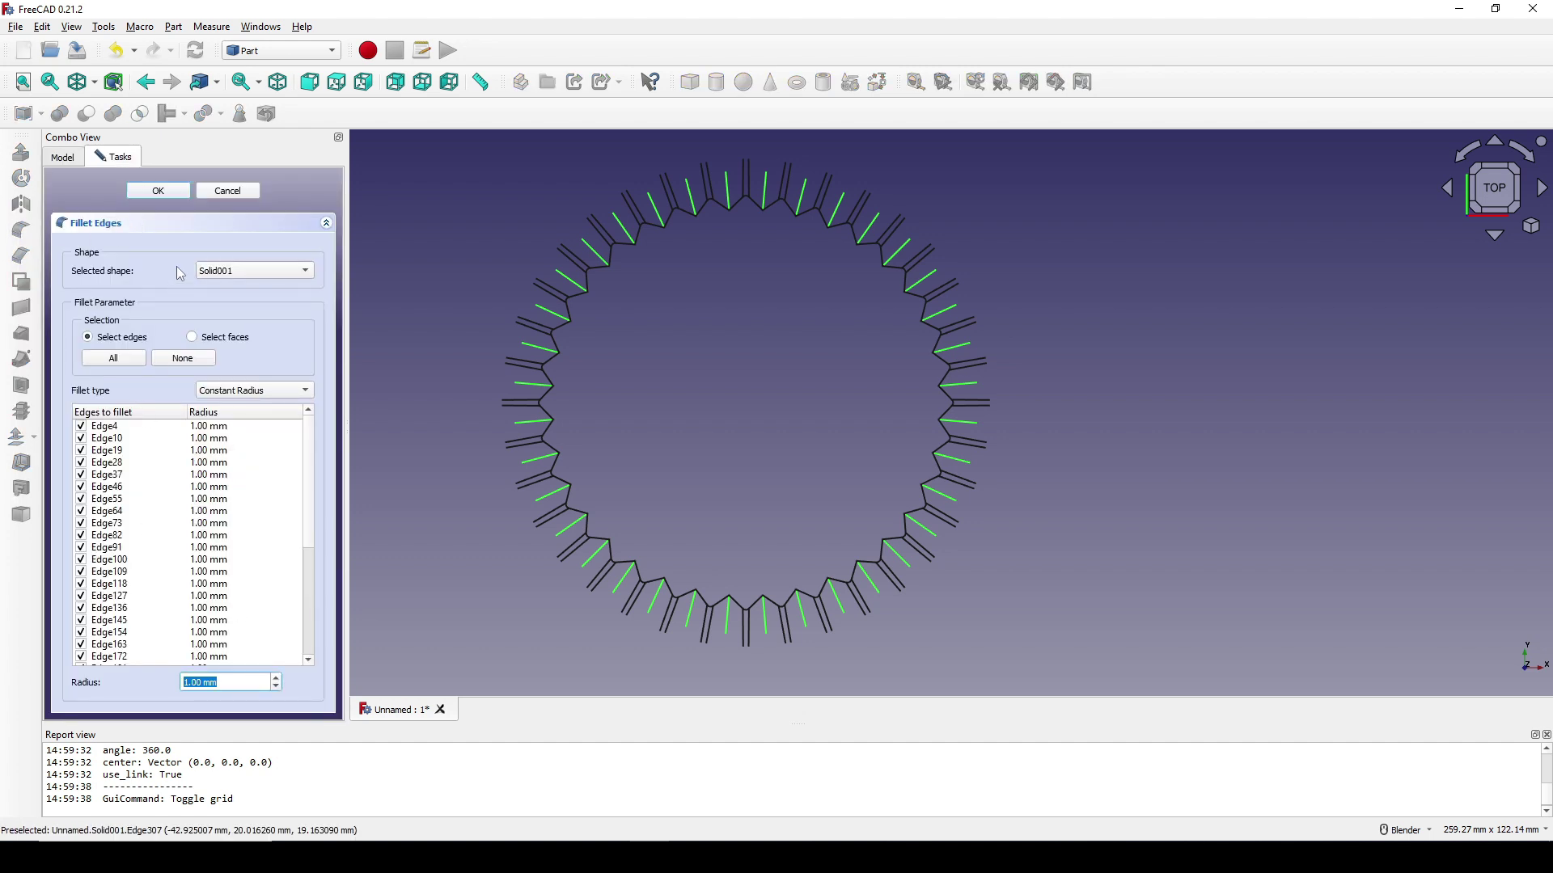
click(176, 195)
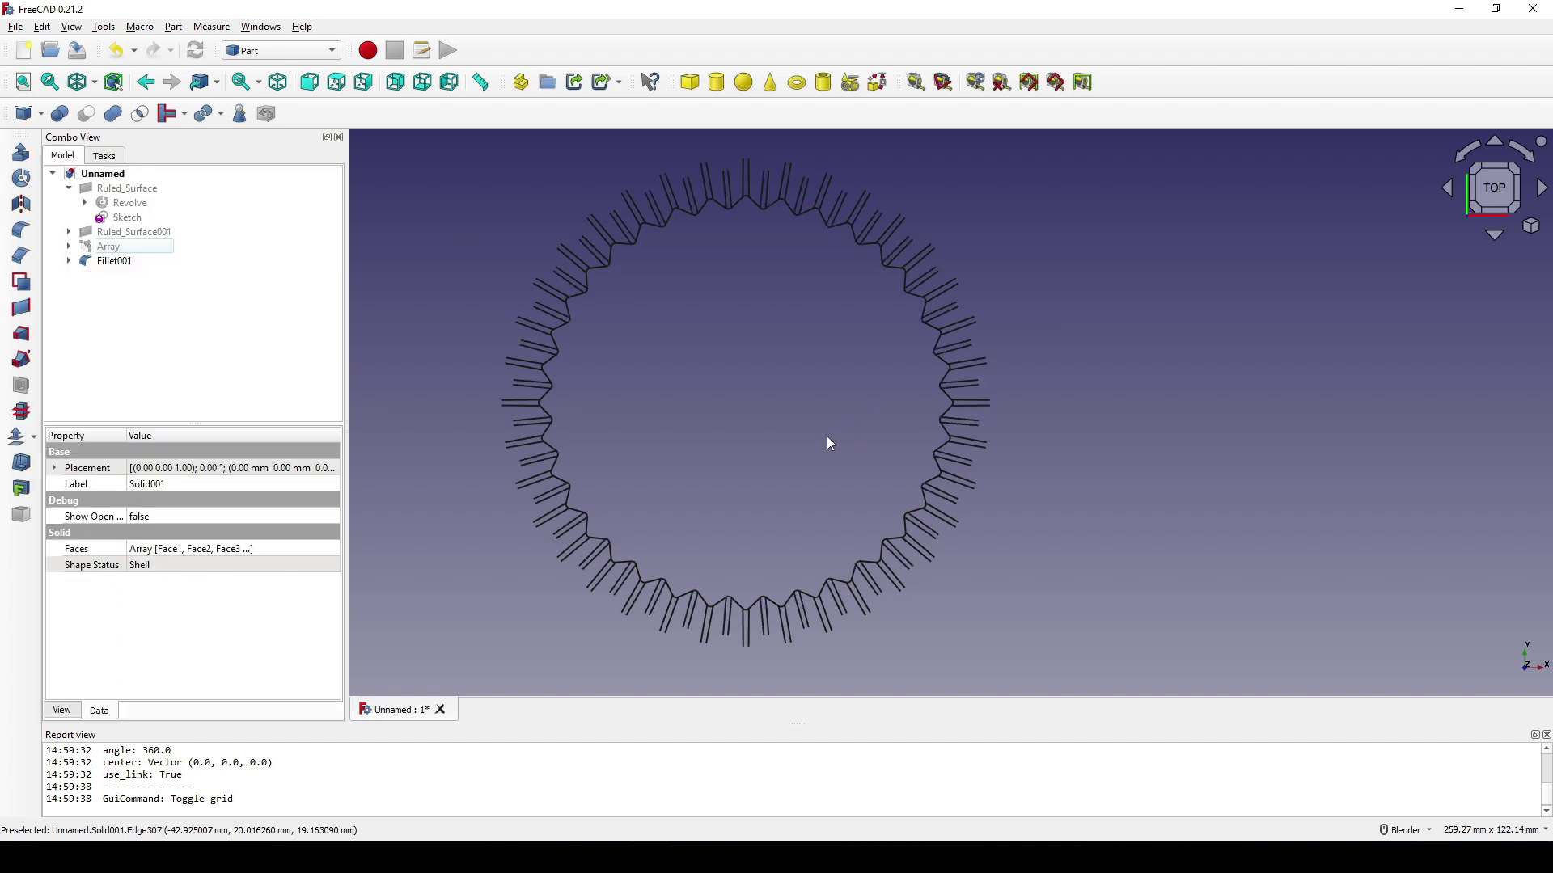
- Display the filleted ring with flat lines and inspect its open top and bottom
mouse_move(819, 446)
middle_down()
mouse_move(787, 474)
mouse_move(797, 438)
mouse_move(924, 384)
mouse_move(841, 408)
middle_up()
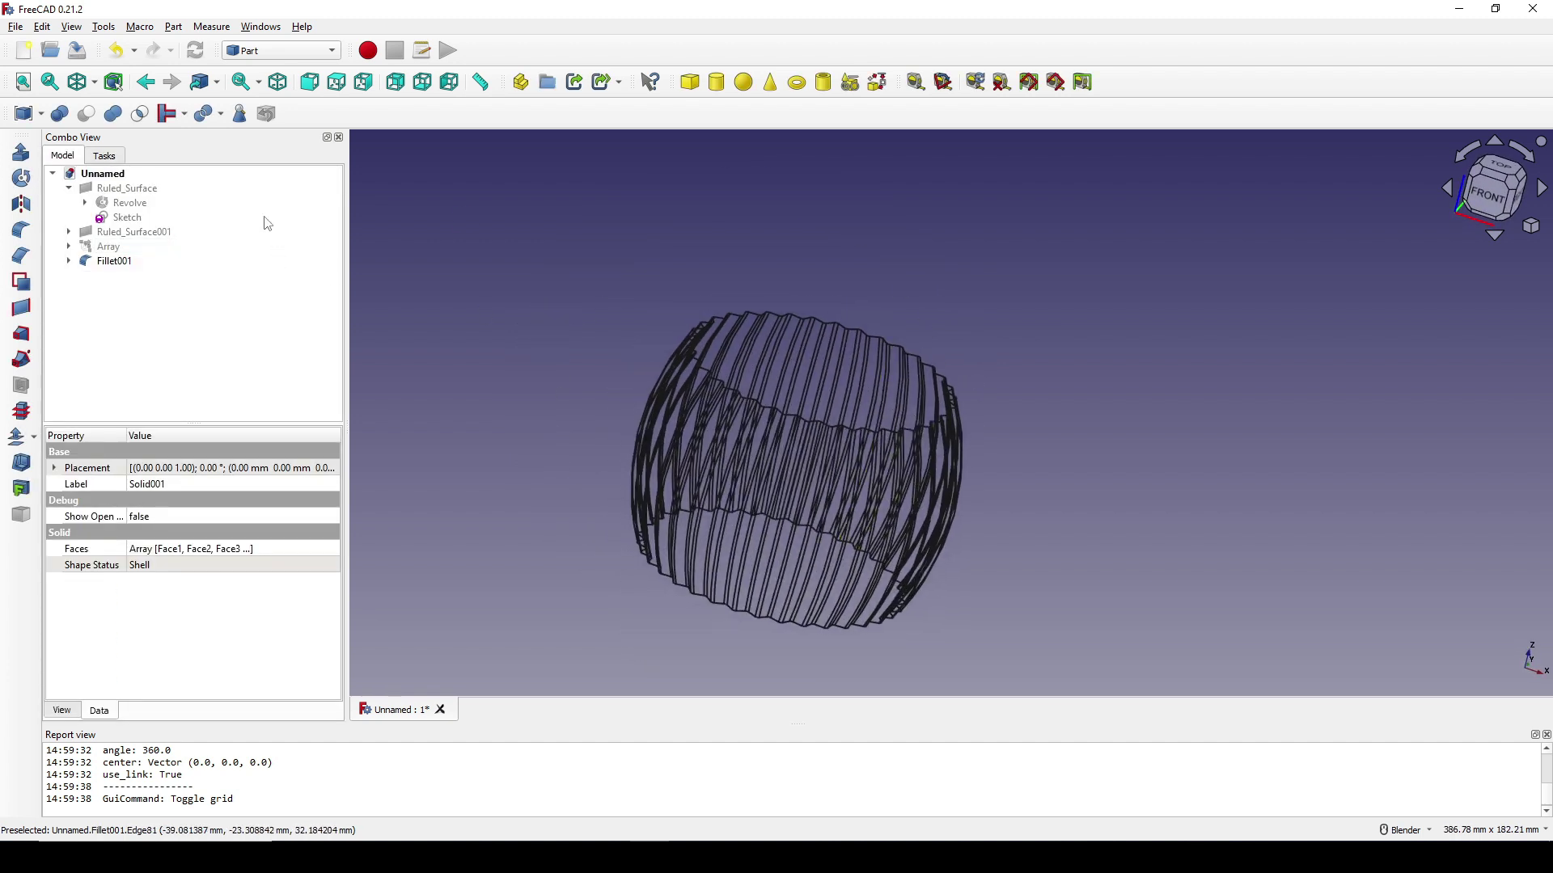
click(95, 85)
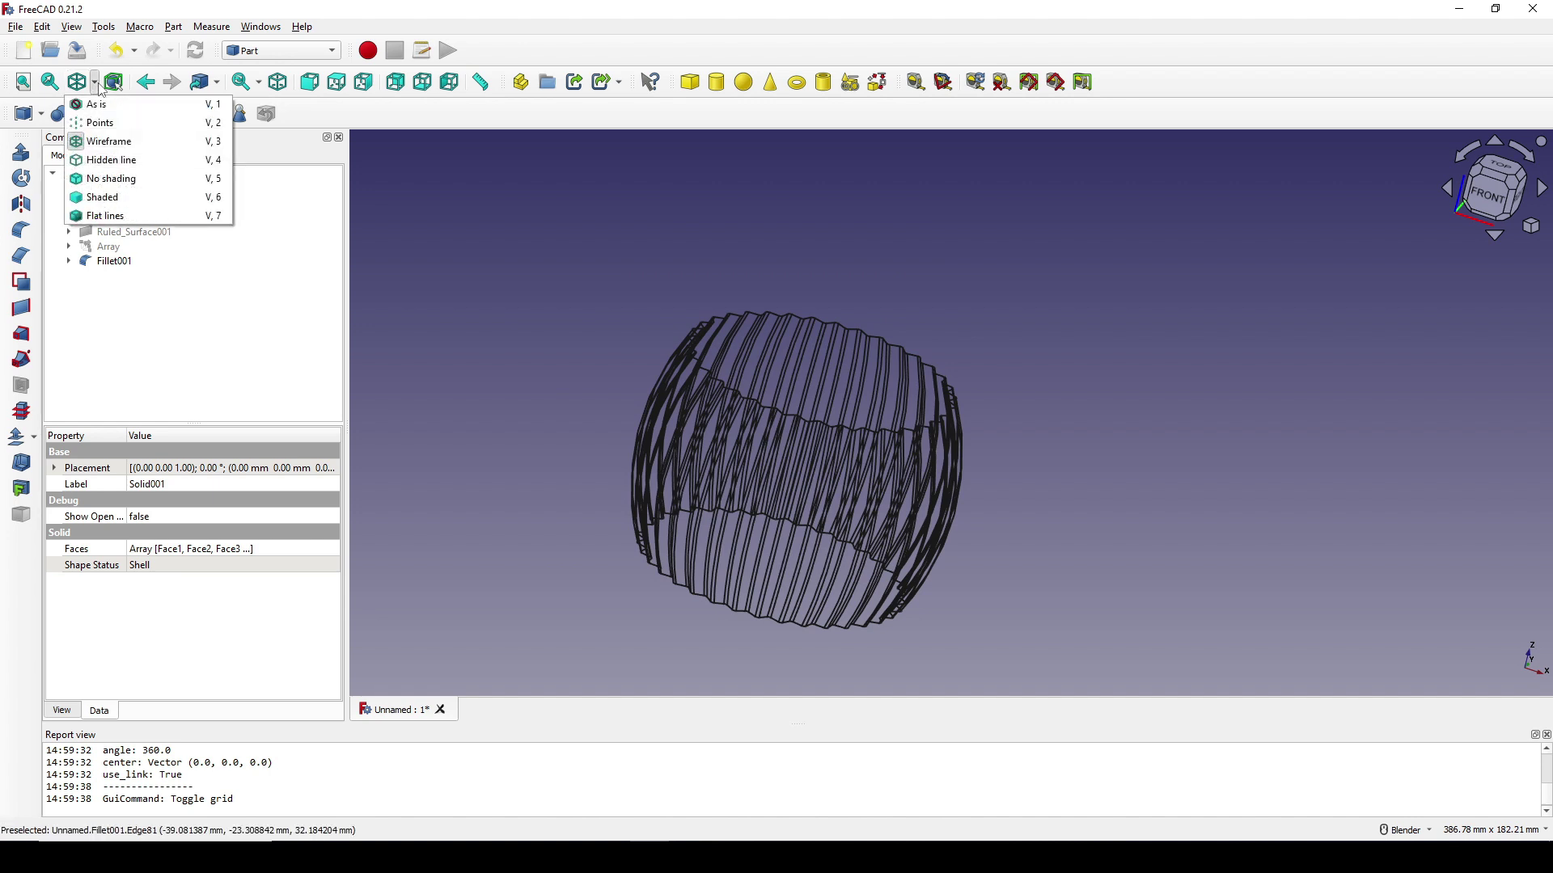
click(137, 216)
mouse_move(994, 406)
middle_down()
mouse_move(774, 443)
mouse_move(930, 420)
middle_up()
scroll(979, 411, up, 2)
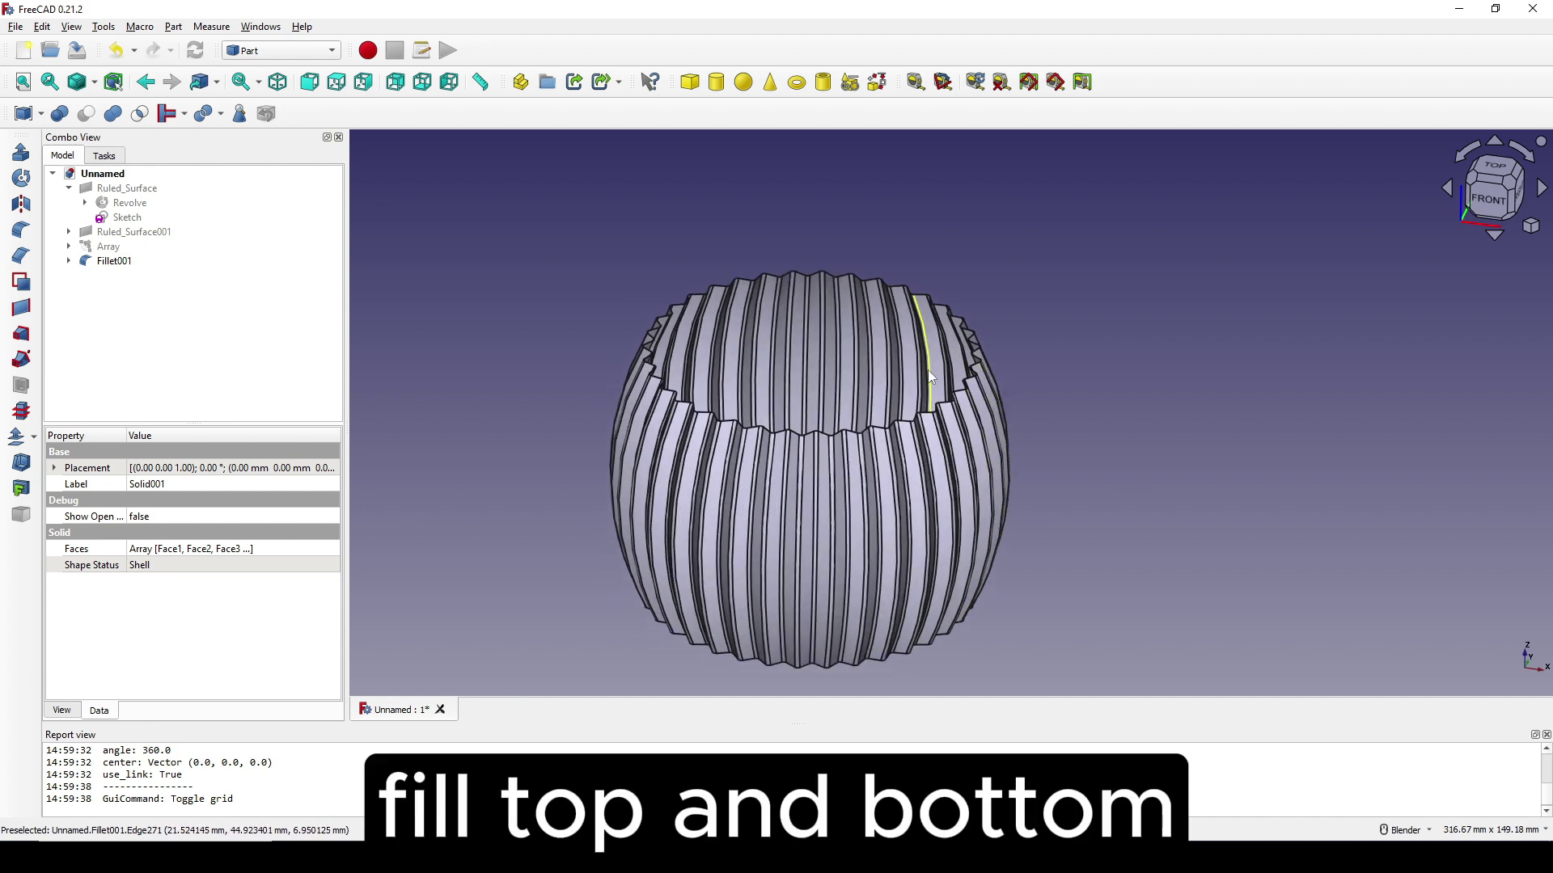
middle_drag(874, 319, 684, 587)
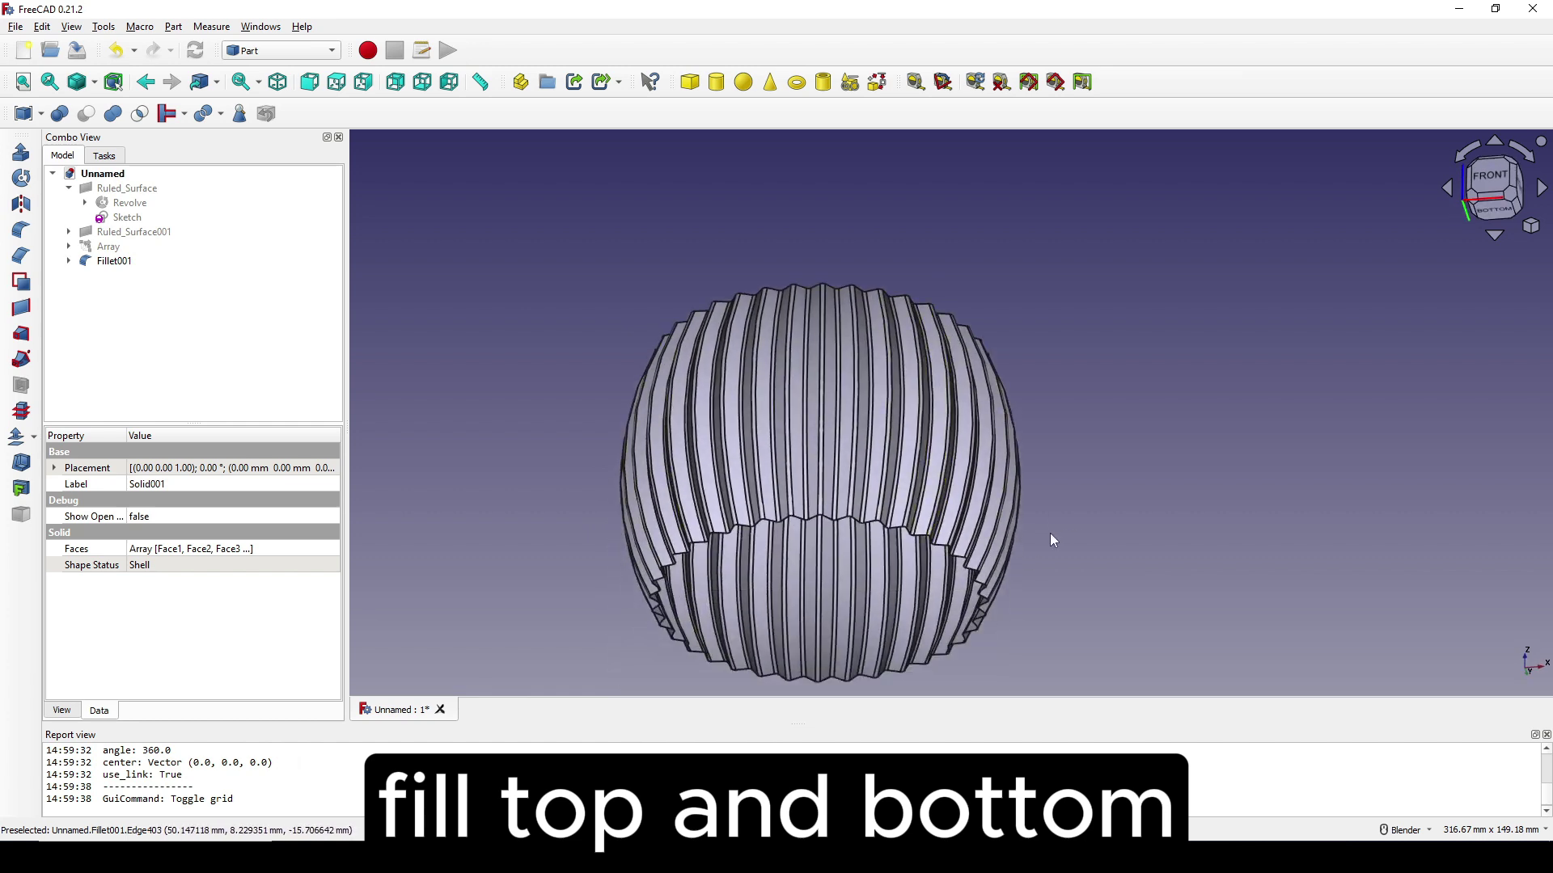
middle_drag(938, 300, 1020, 380)
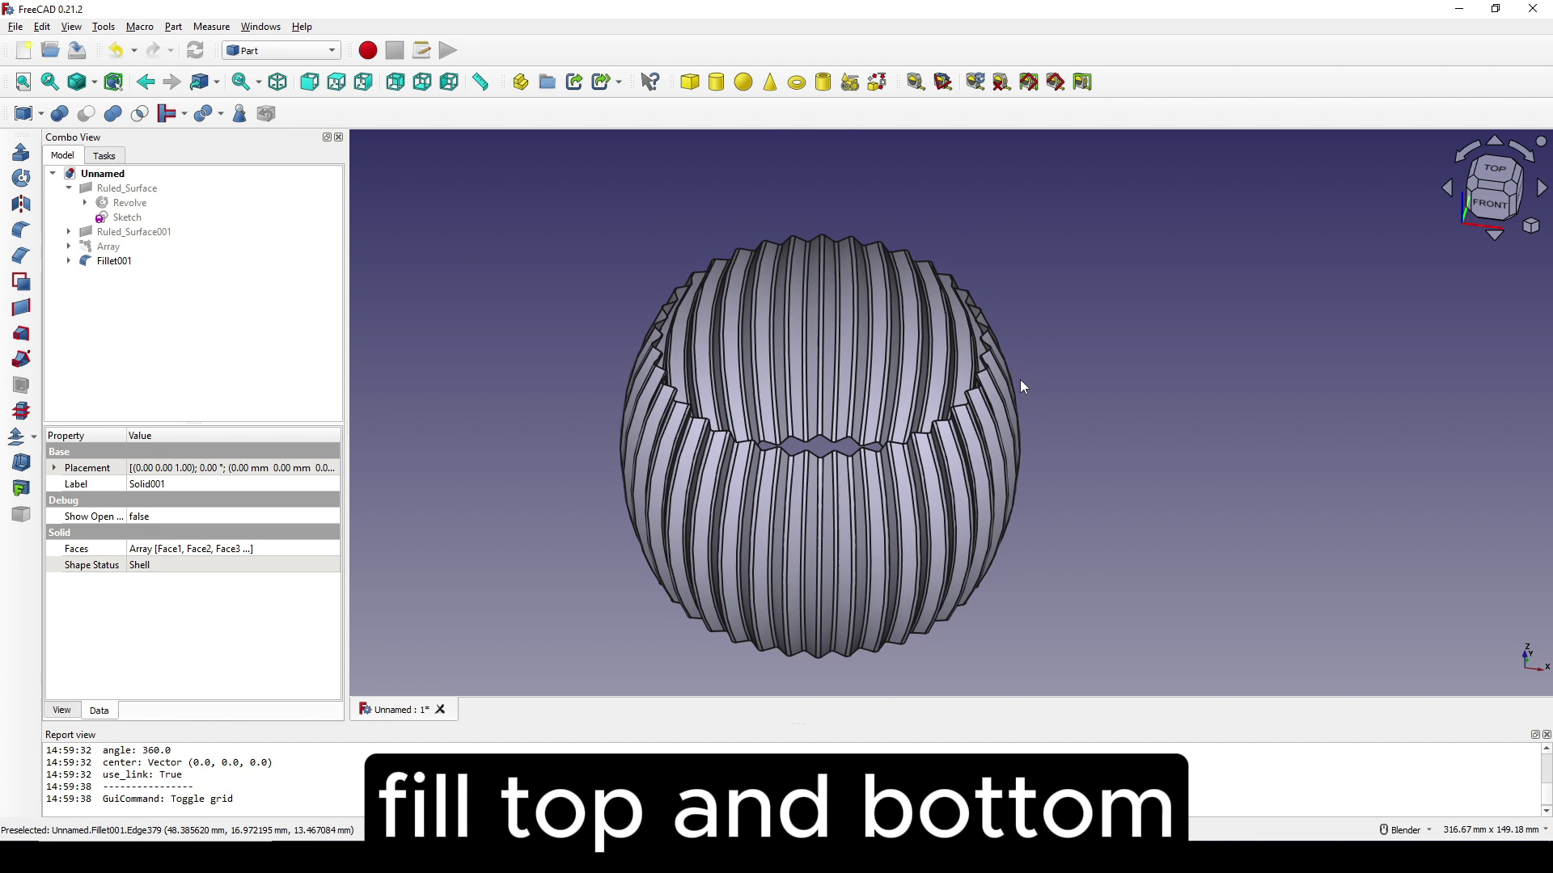
- Start a Sketcher sketch on the XZ-Plane and reference the upper outer corner of the vase rim as external geometry
click(300, 51)
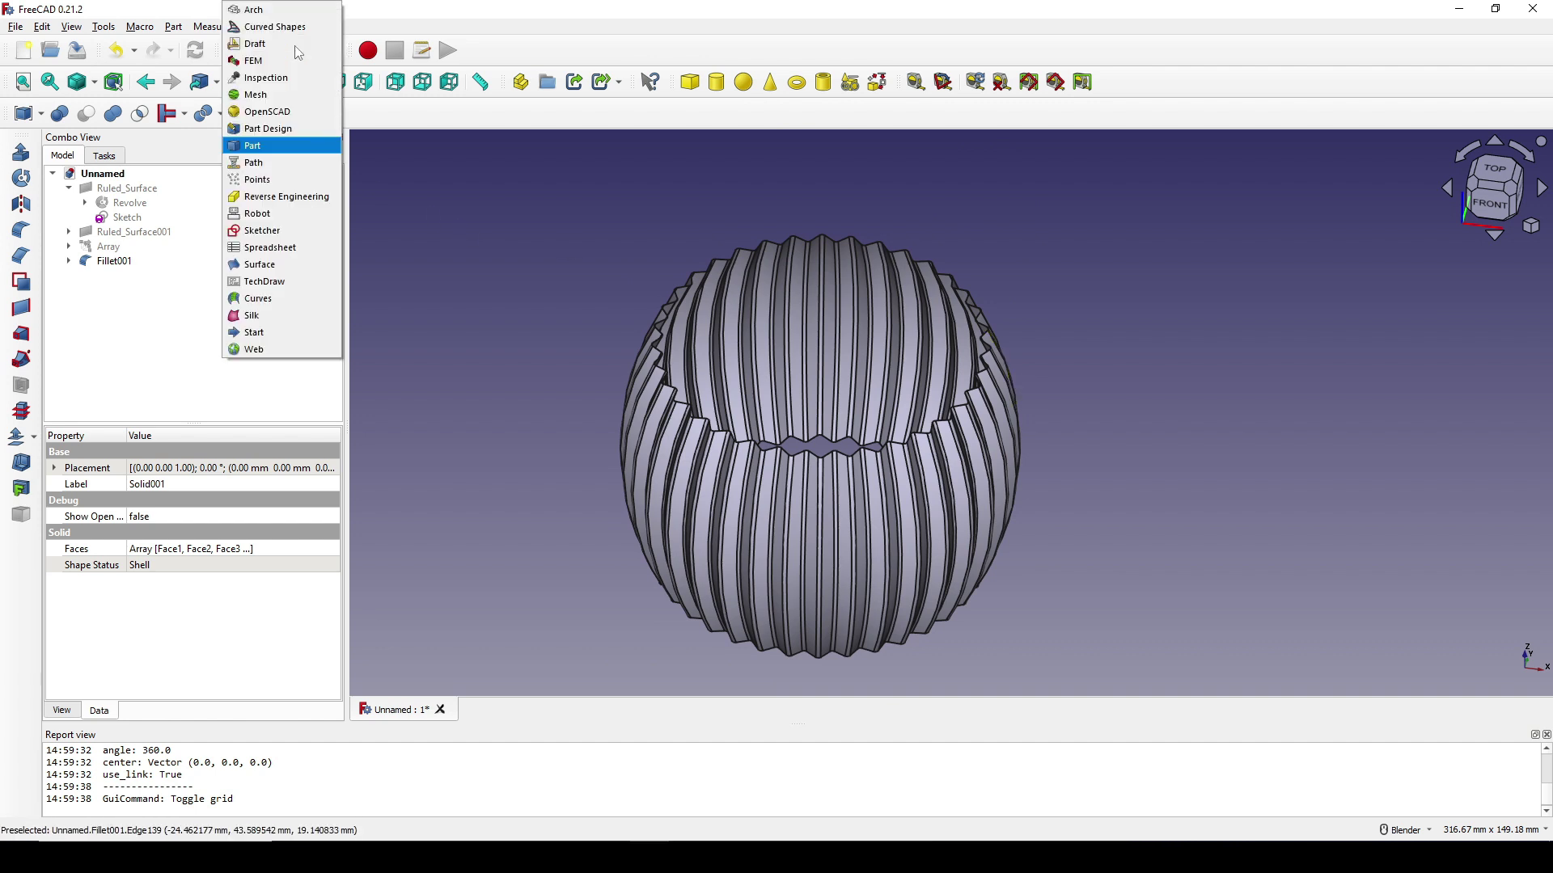
click(307, 232)
click(689, 82)
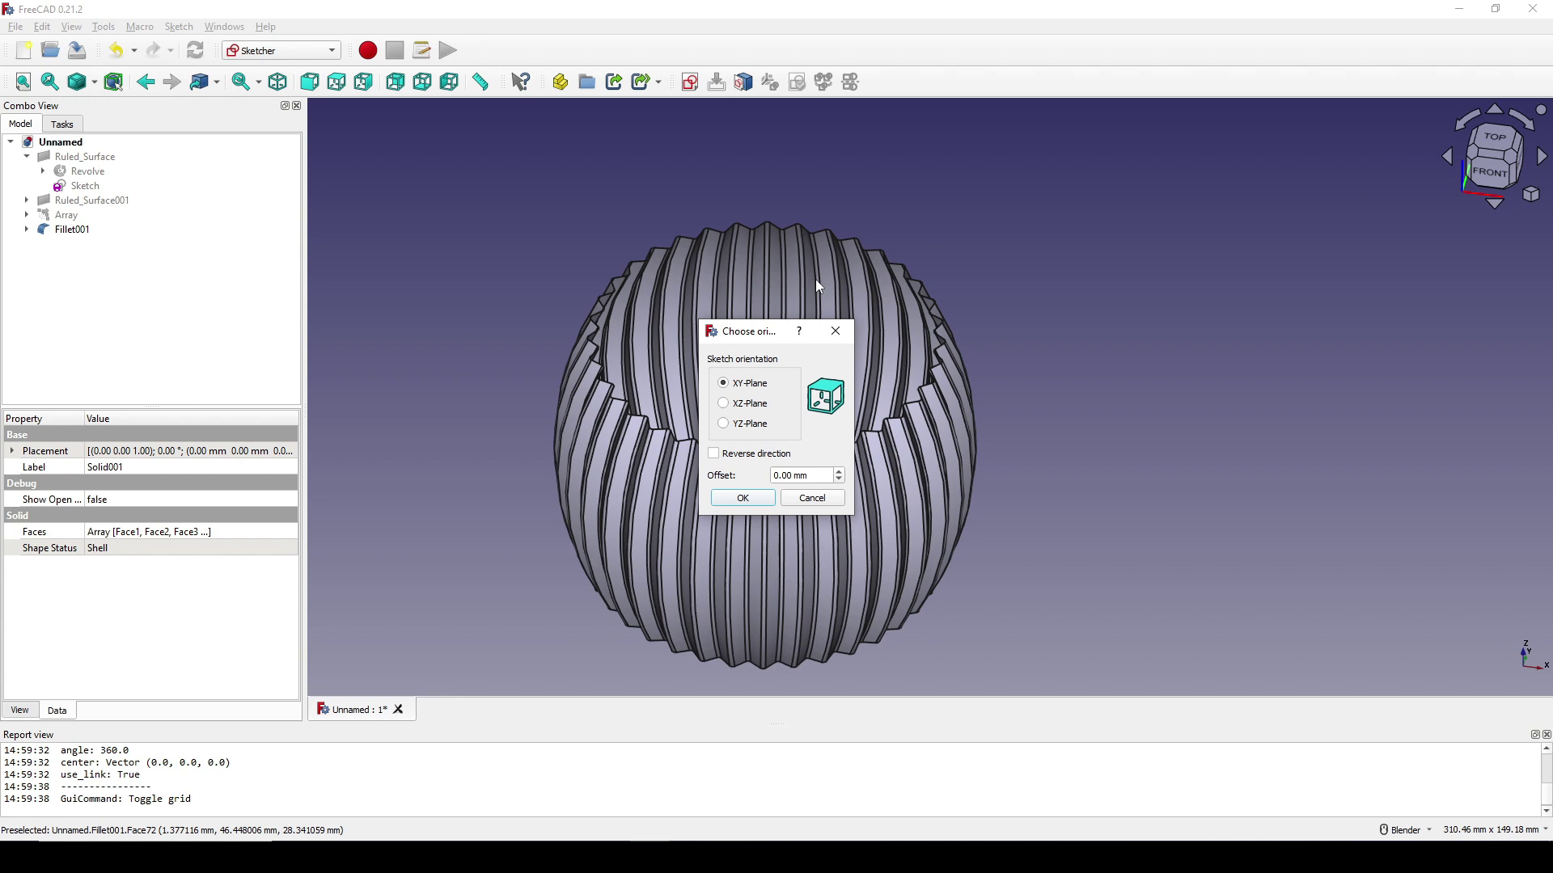
click(726, 404)
click(751, 502)
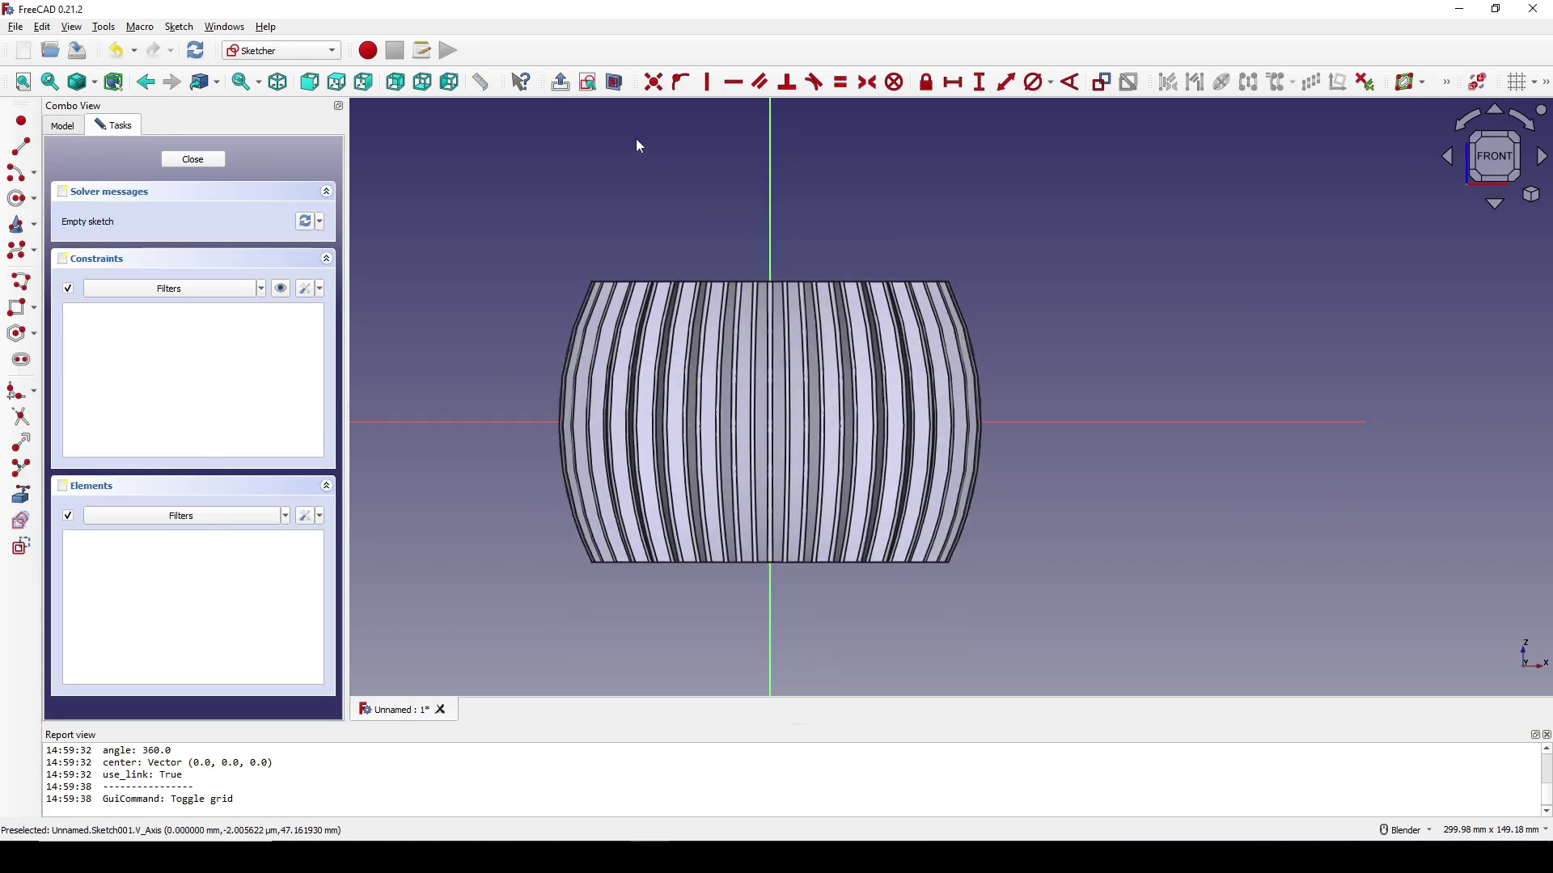
click(22, 496)
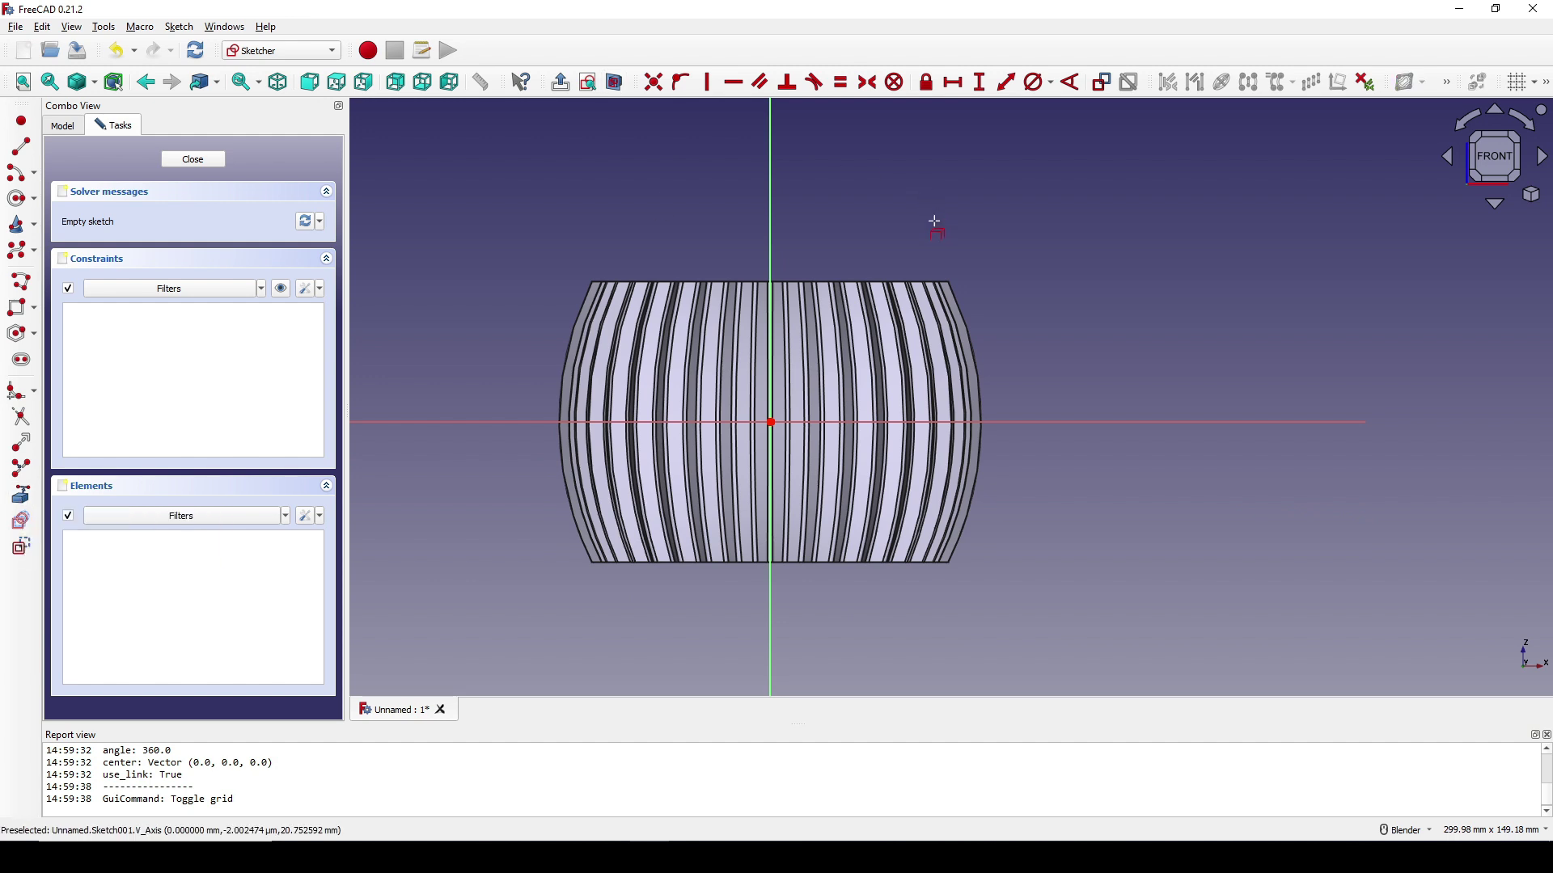
scroll(929, 243, up, 1)
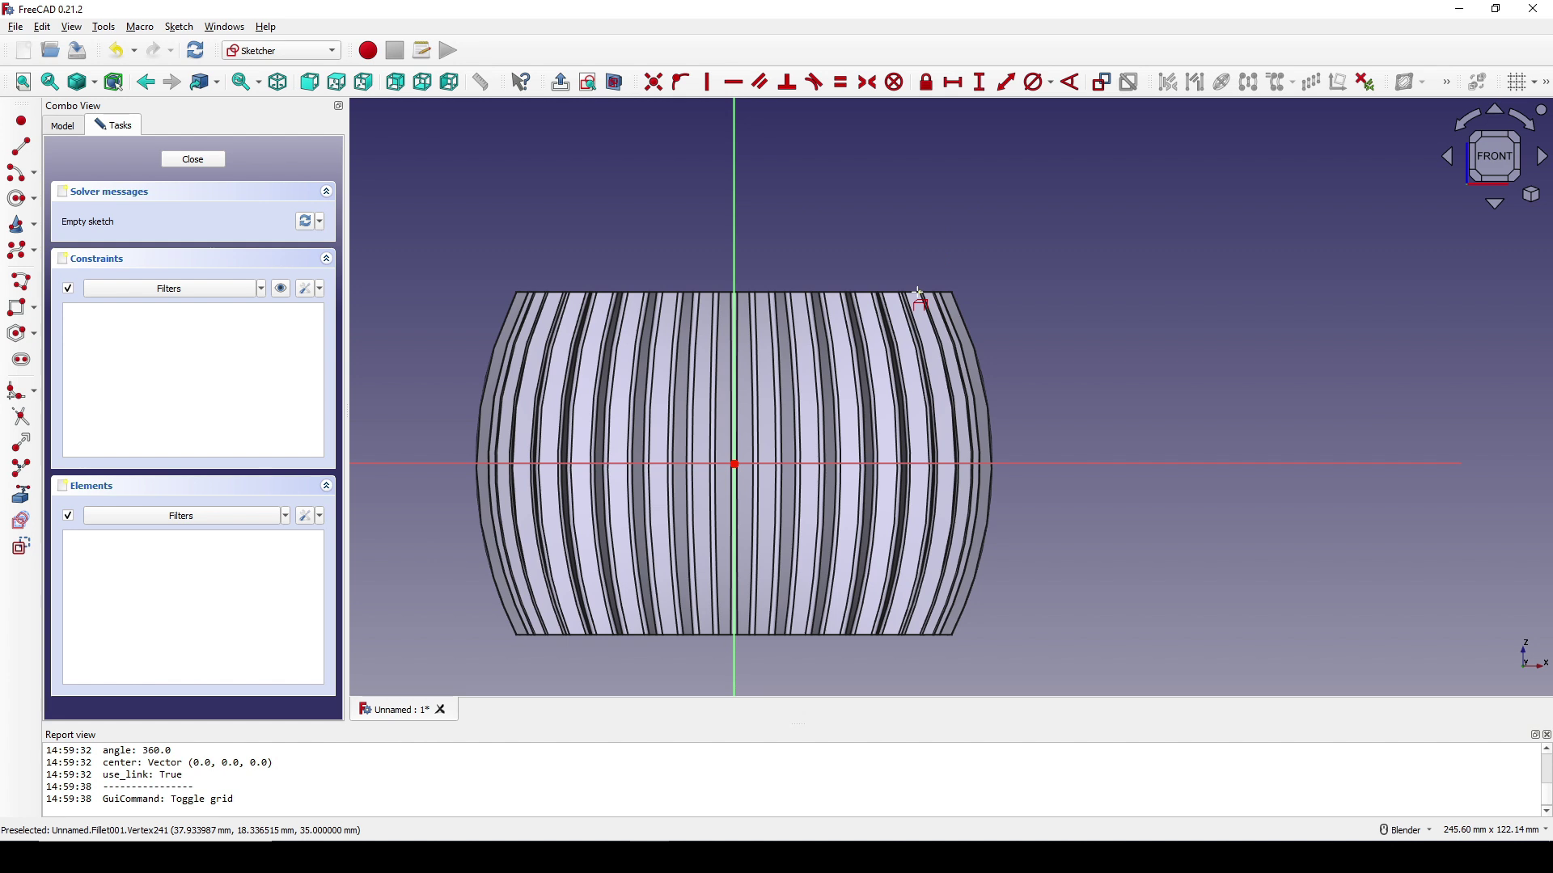
click(954, 290)
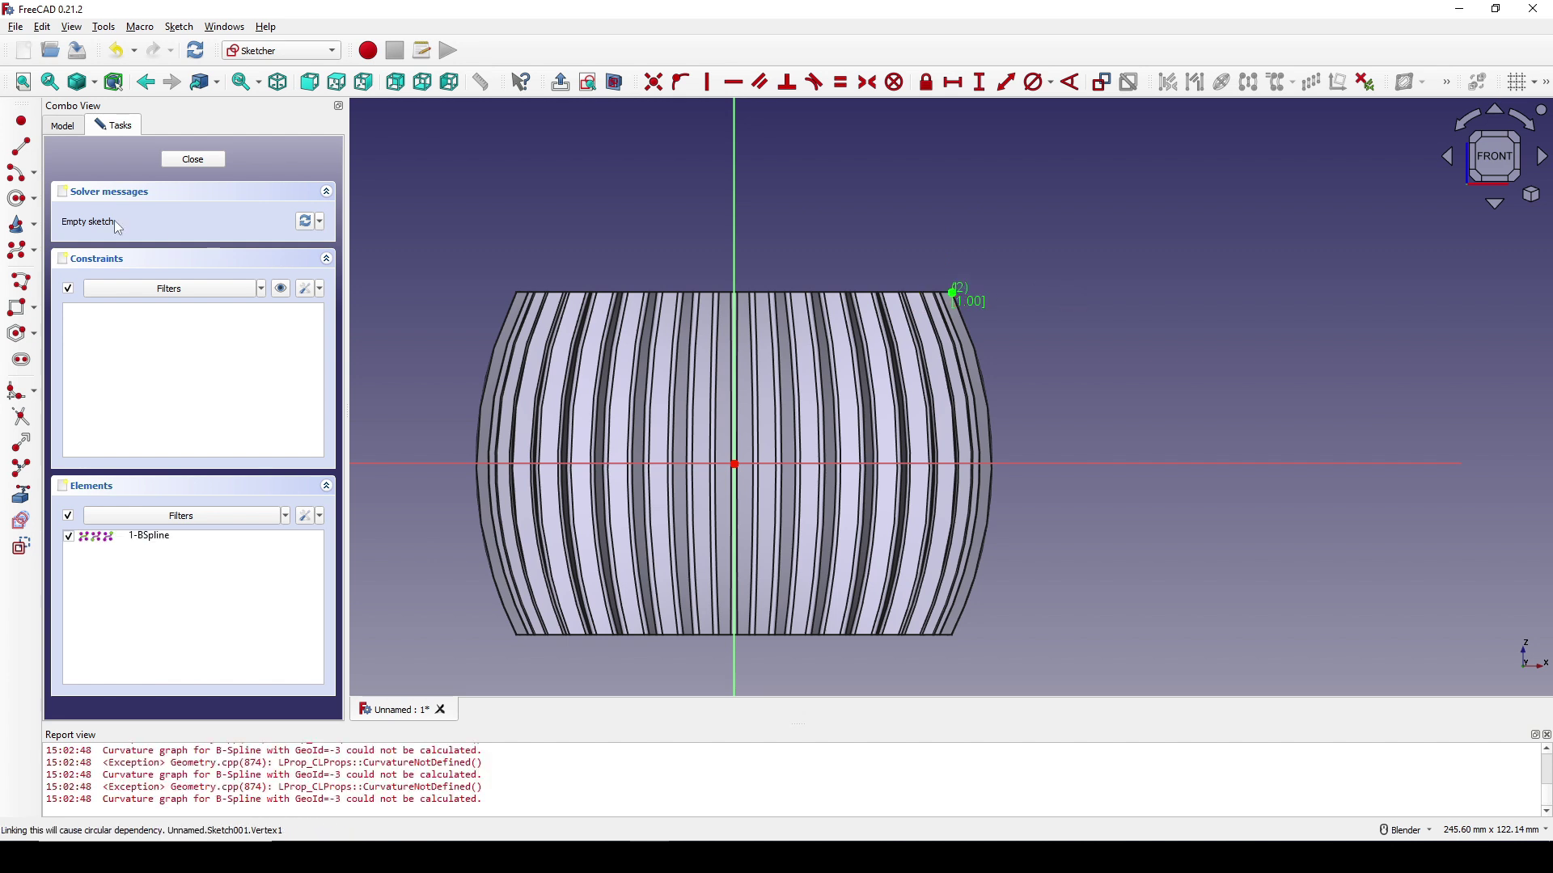
- Sketch a horizontal line wider than the vase, constrain it level with the referenced rim corner, and close the sketch
click(21, 147)
click(439, 215)
click(1076, 214)
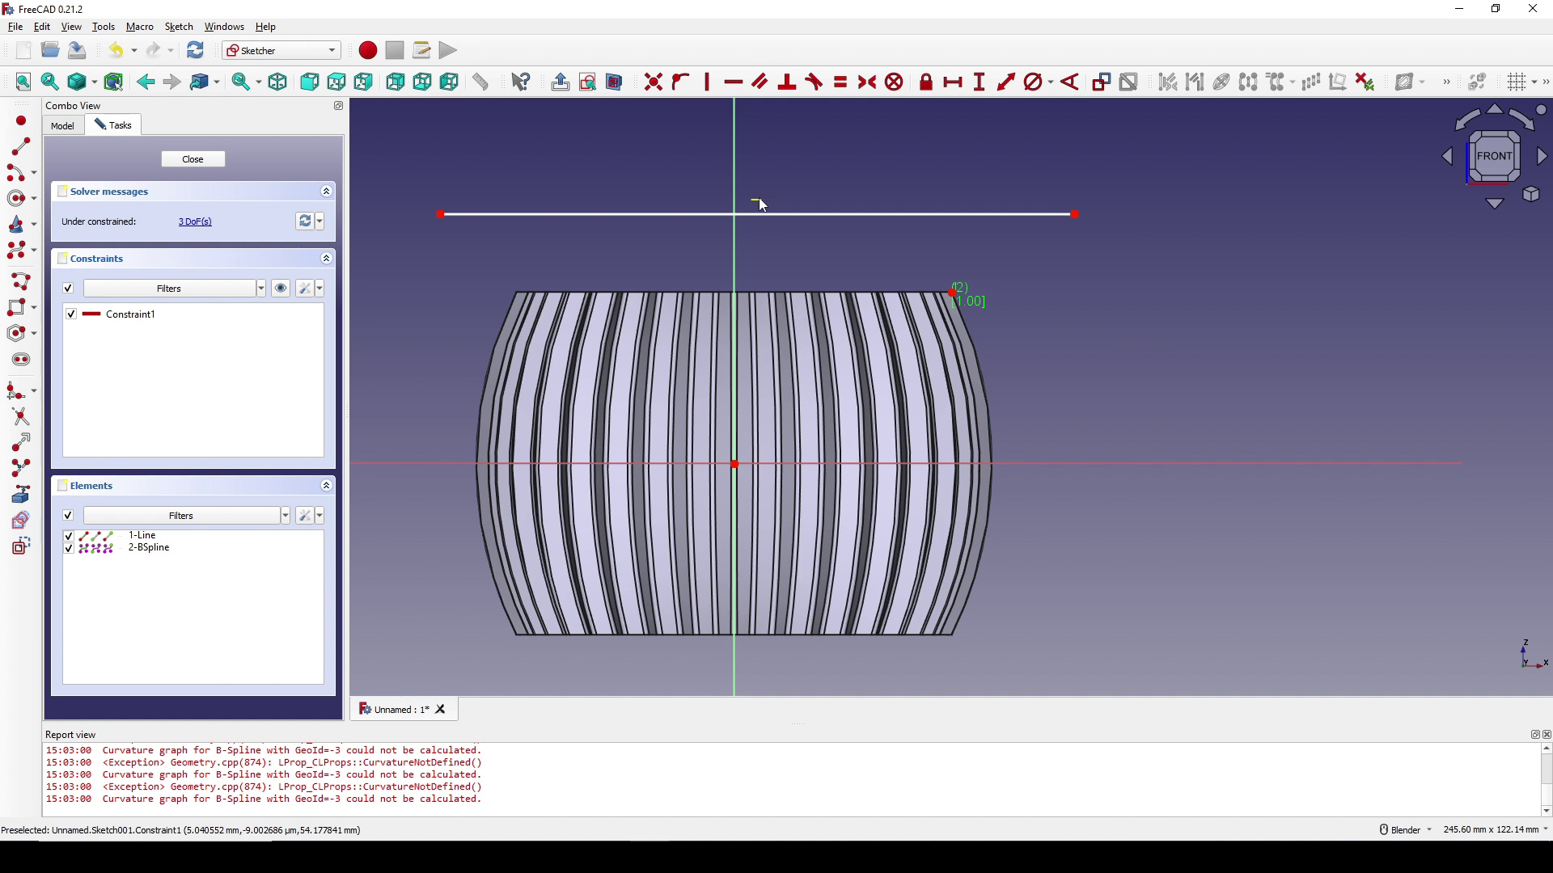
click(1076, 215)
click(954, 292)
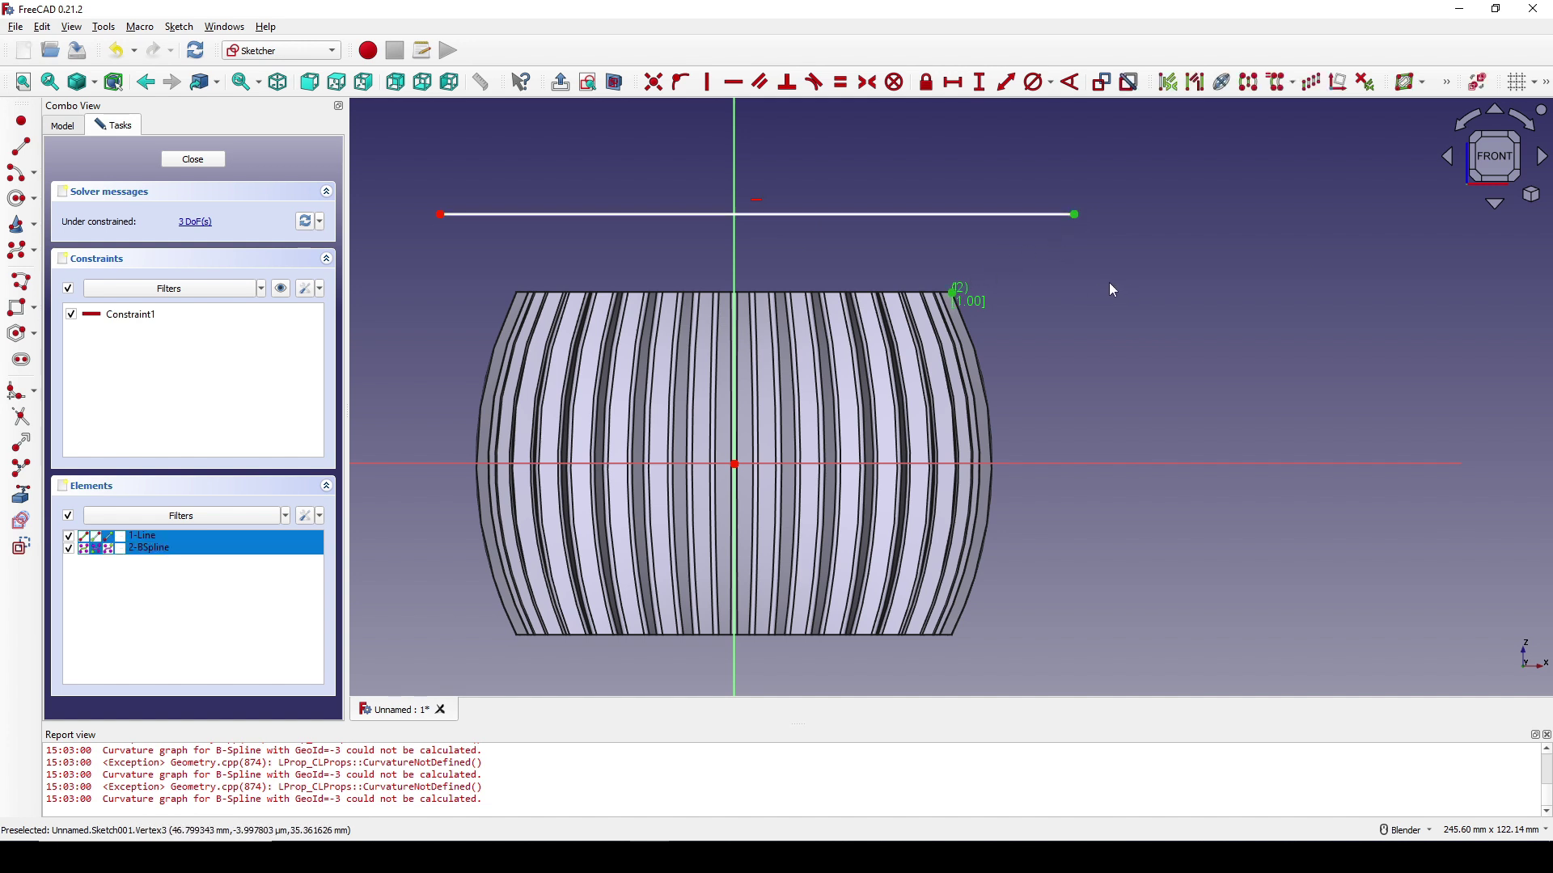
key(h)
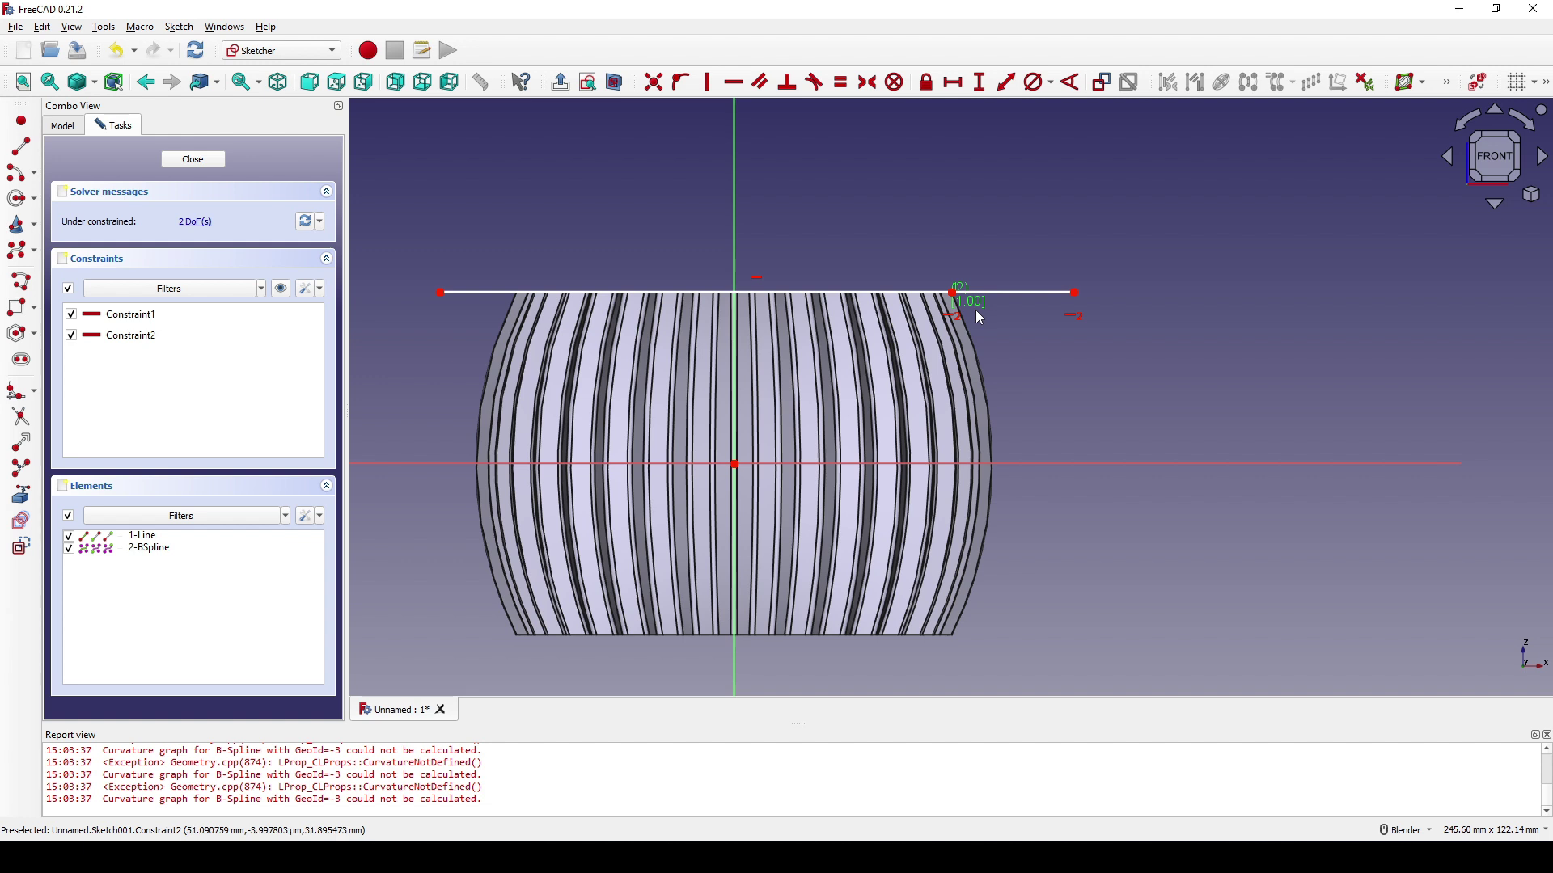
click(206, 161)
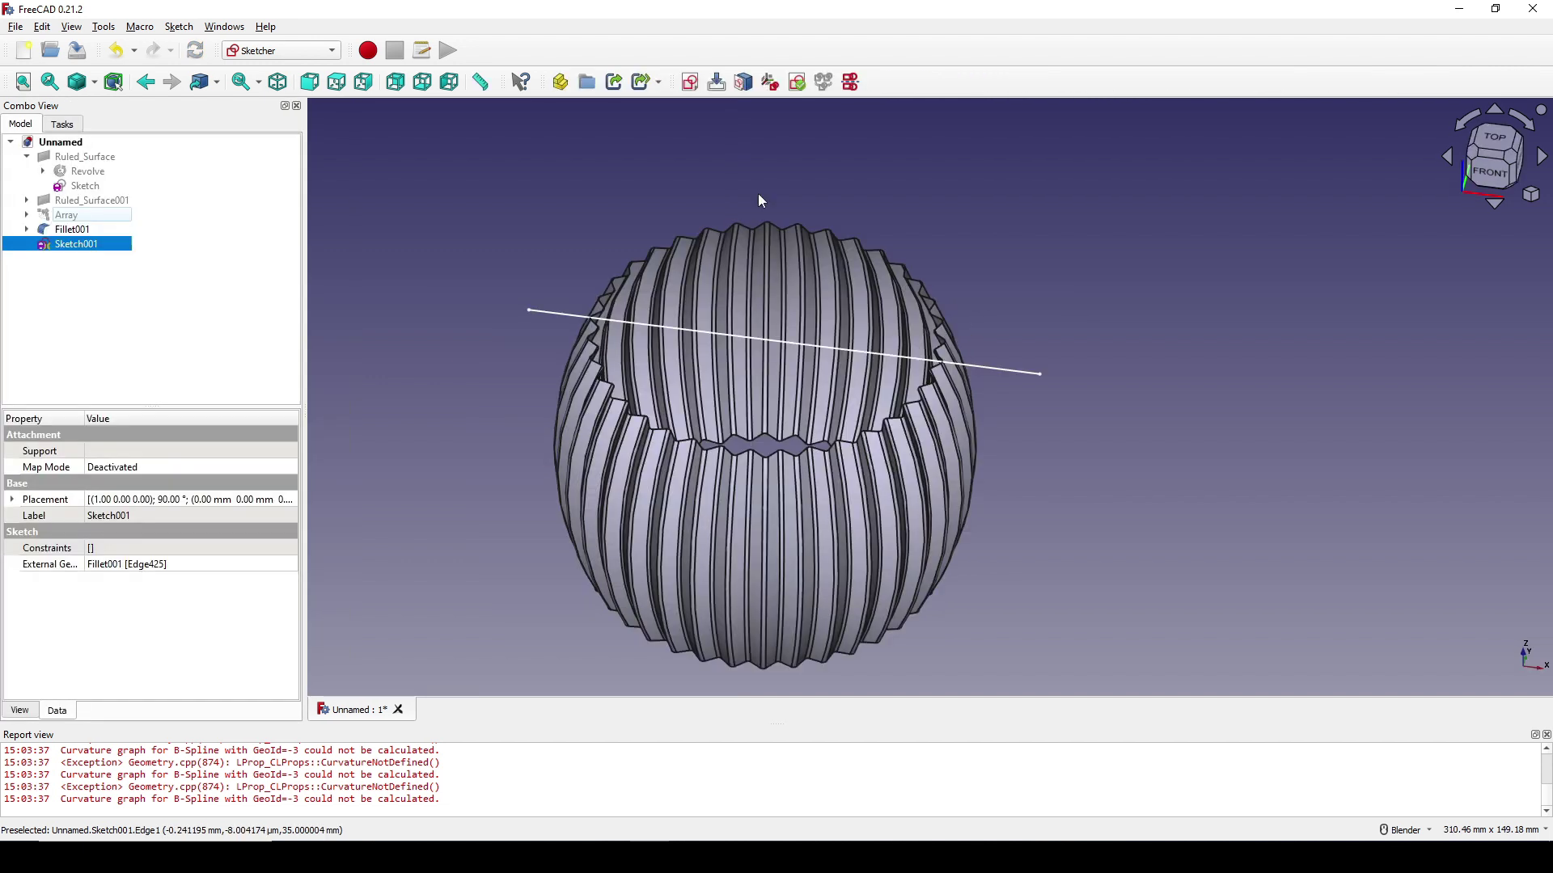
- Extrude the sketched line 100 mm symmetrically along its normal in the Part workbench to form a plane across the rim
click(271, 50)
click(259, 147)
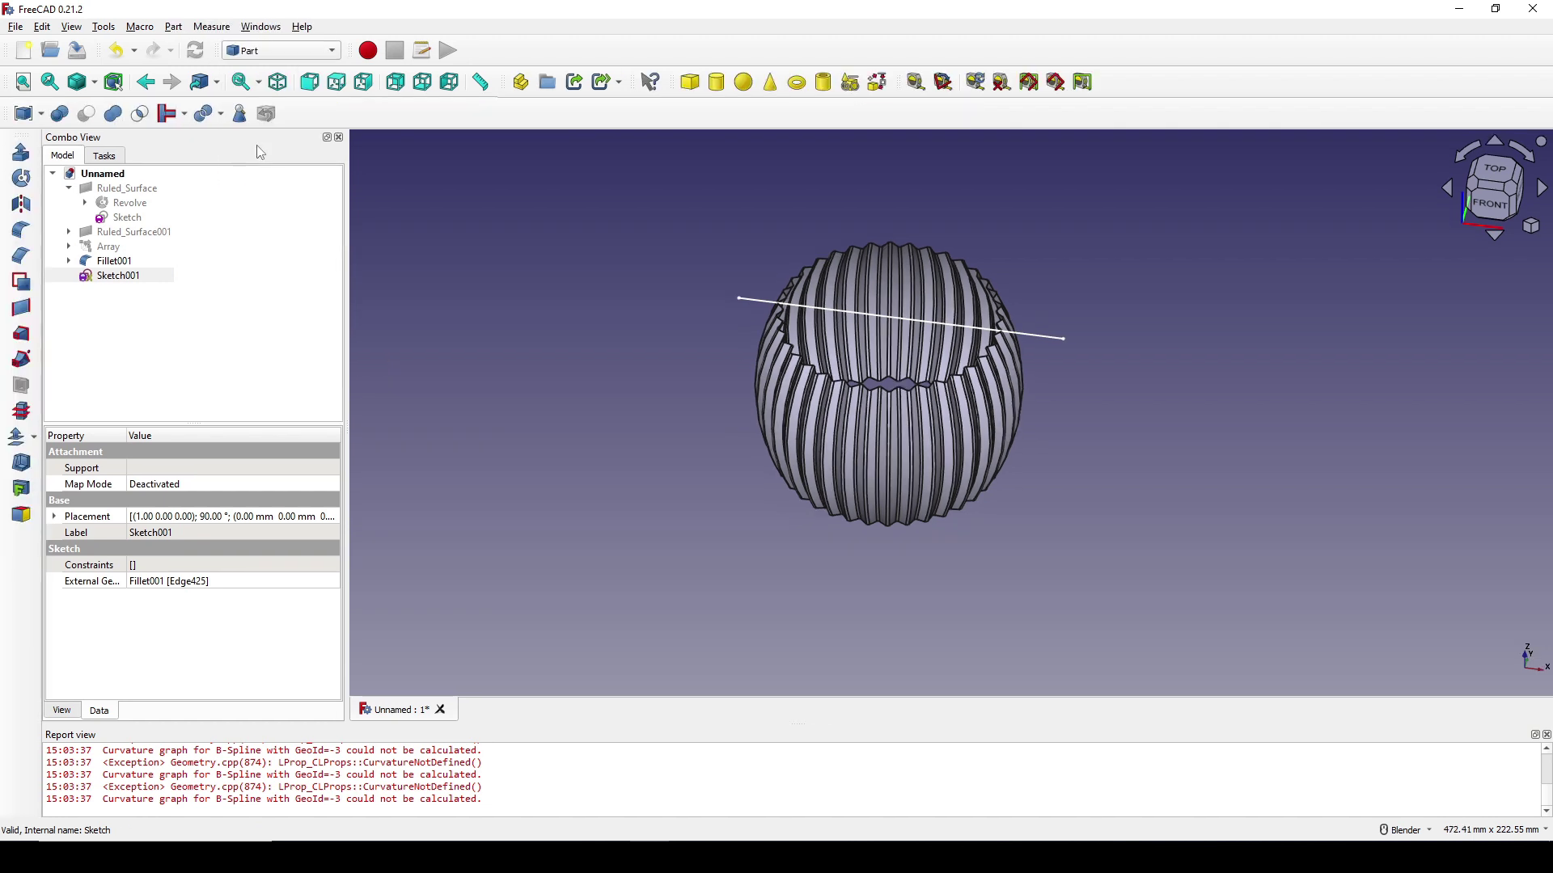
click(21, 152)
drag(160, 453, 52, 455)
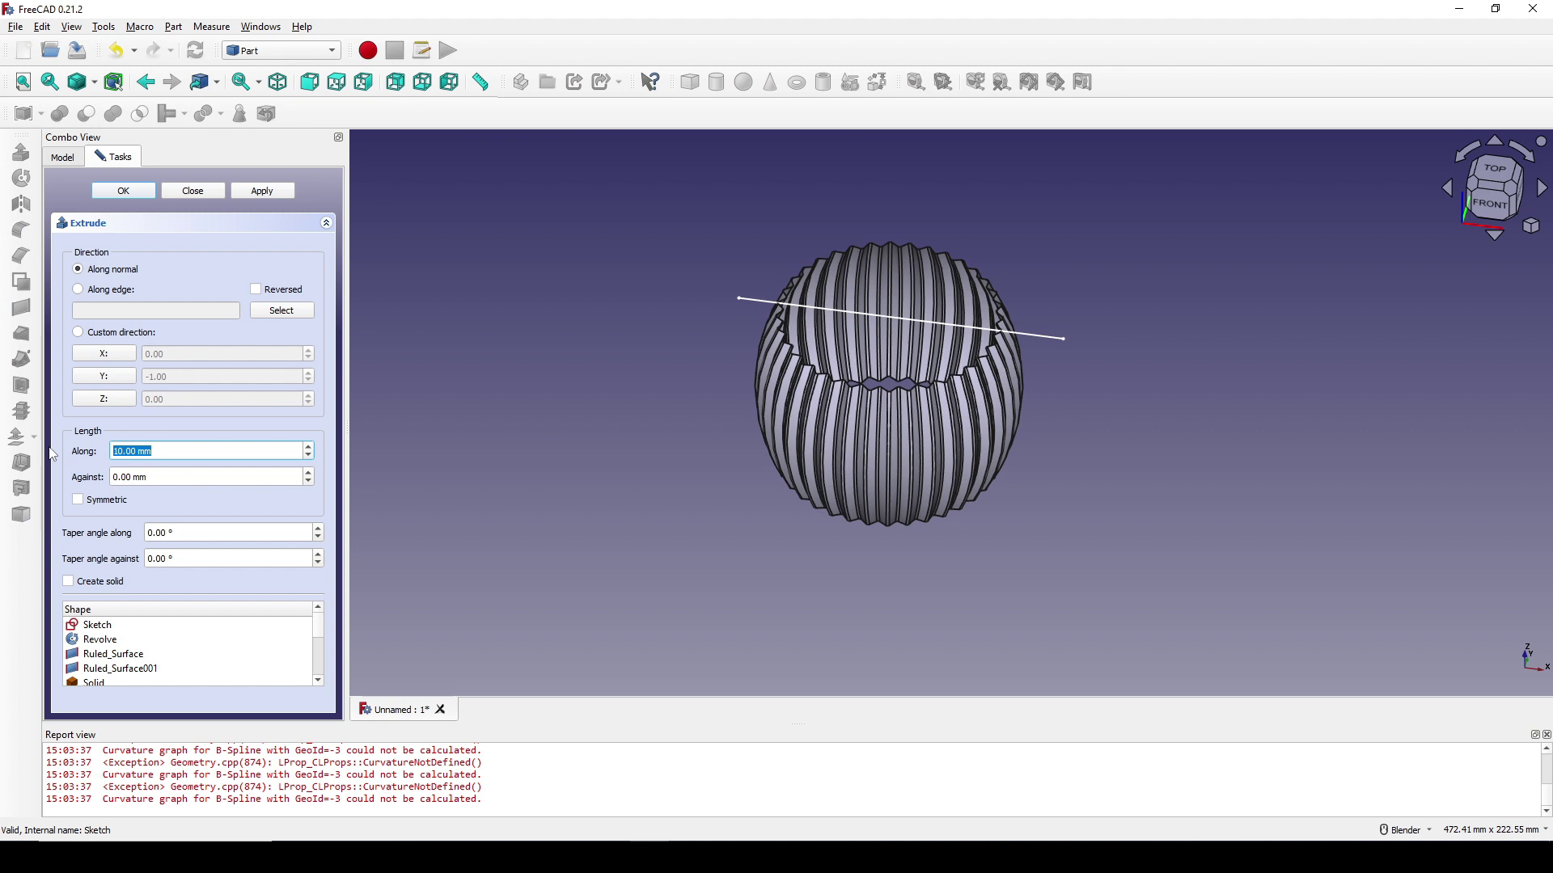
text(100)
click(102, 502)
click(125, 191)
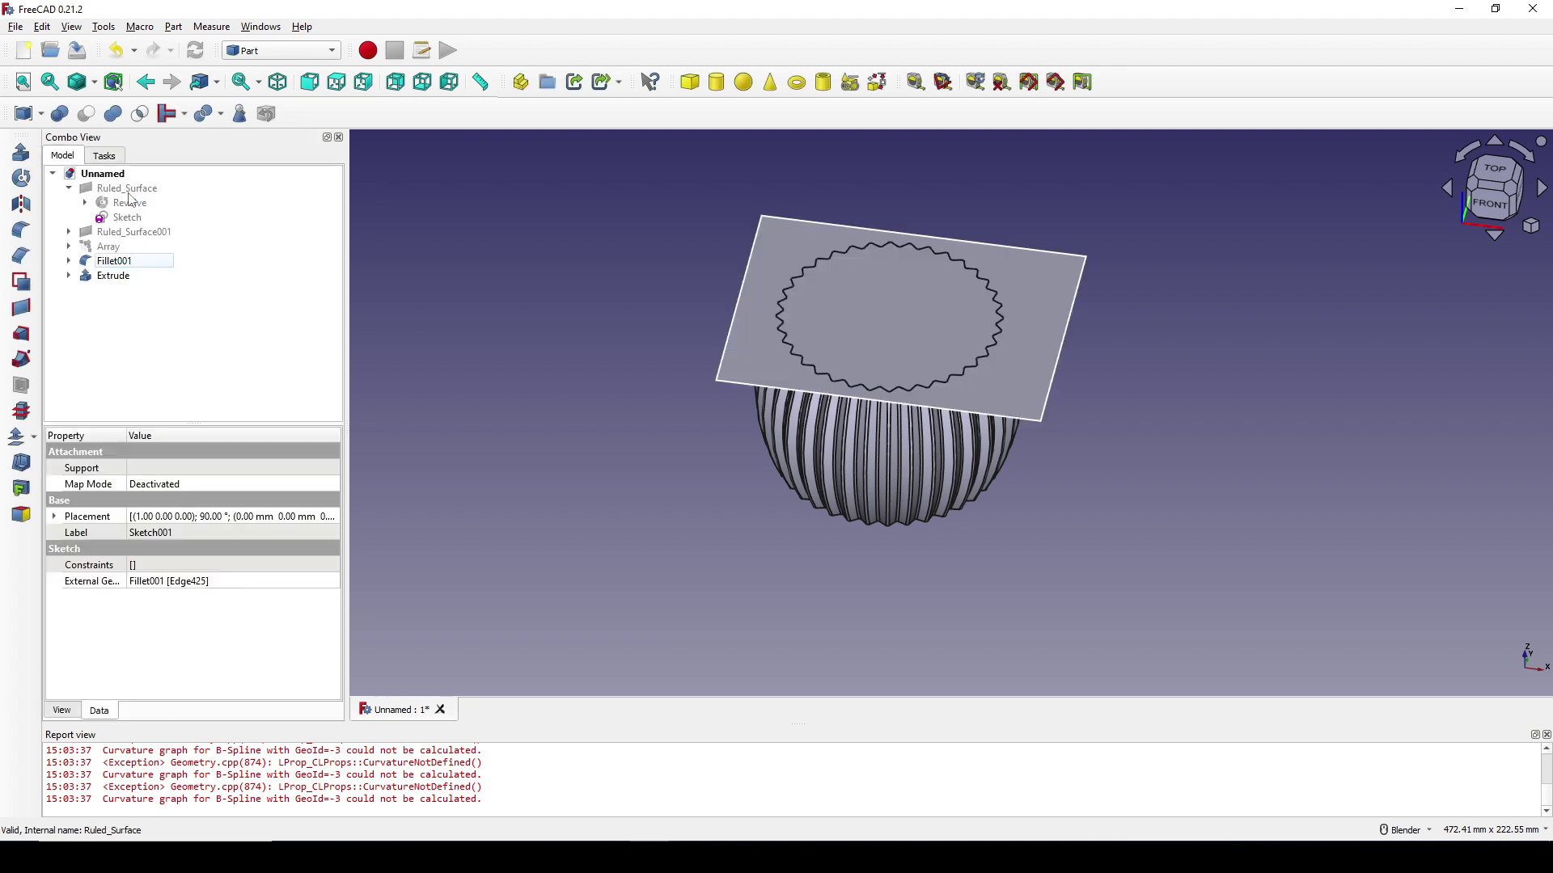
- Rename the filleted ribbed body Fillet001 as VaseBody
click(922, 462)
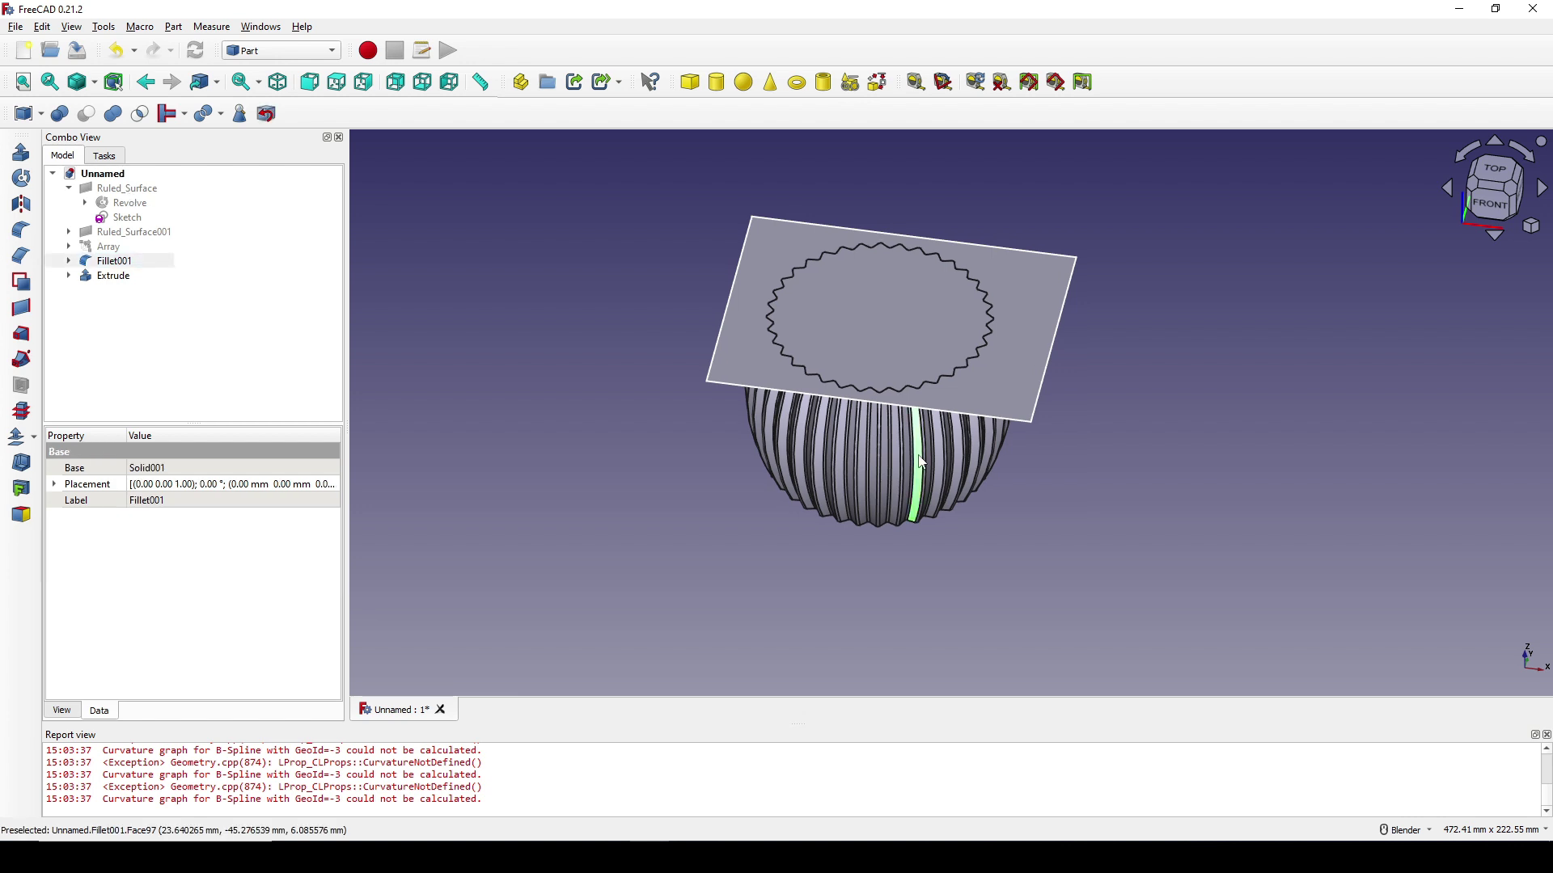
click(122, 263)
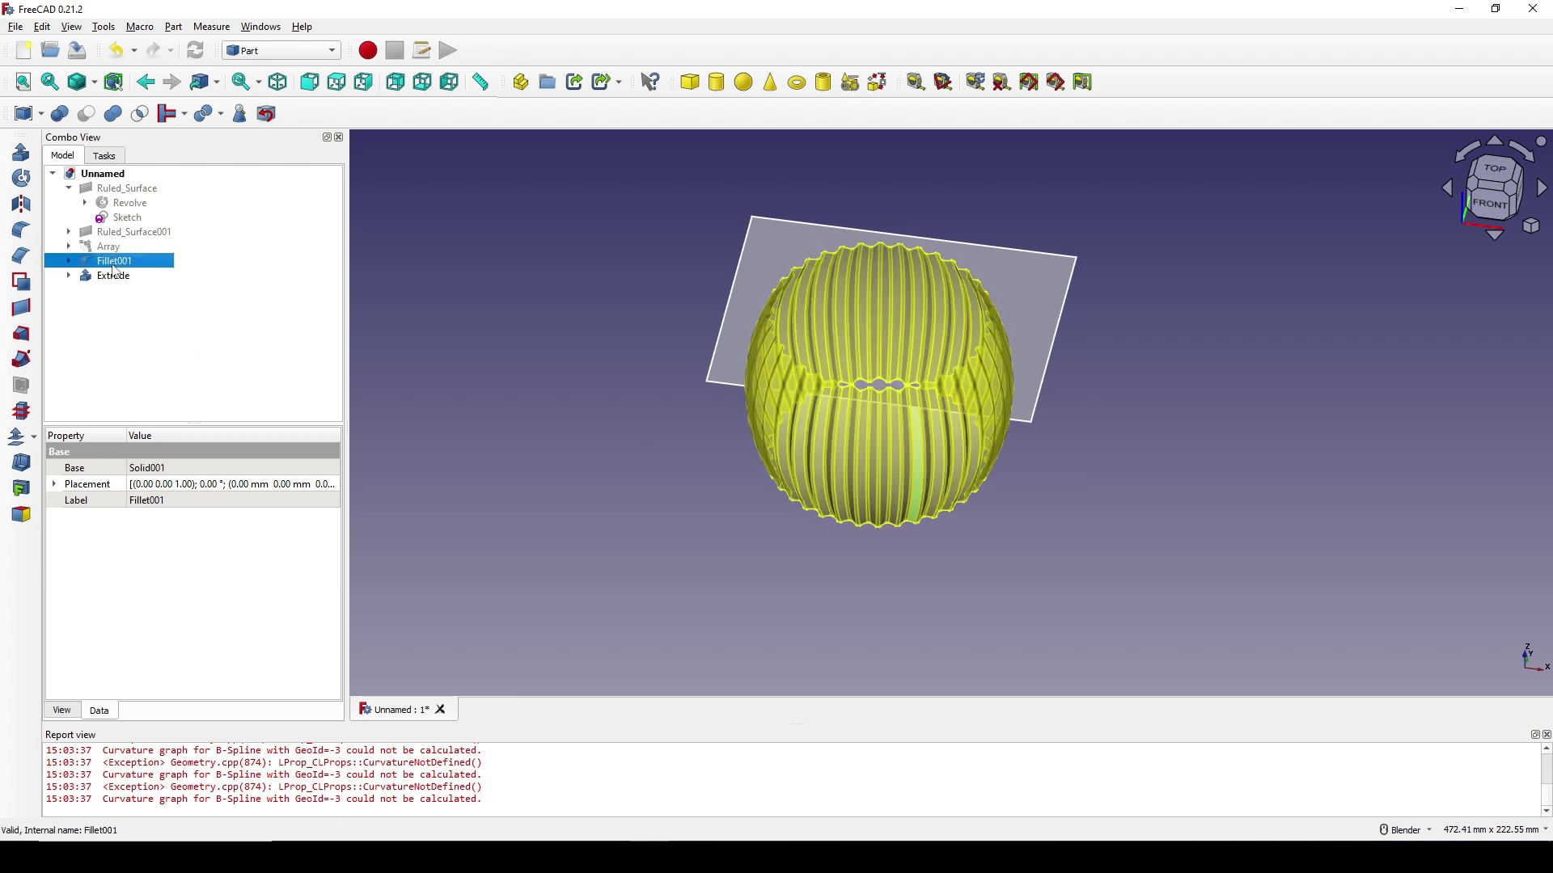
right_click(123, 267)
click(207, 692)
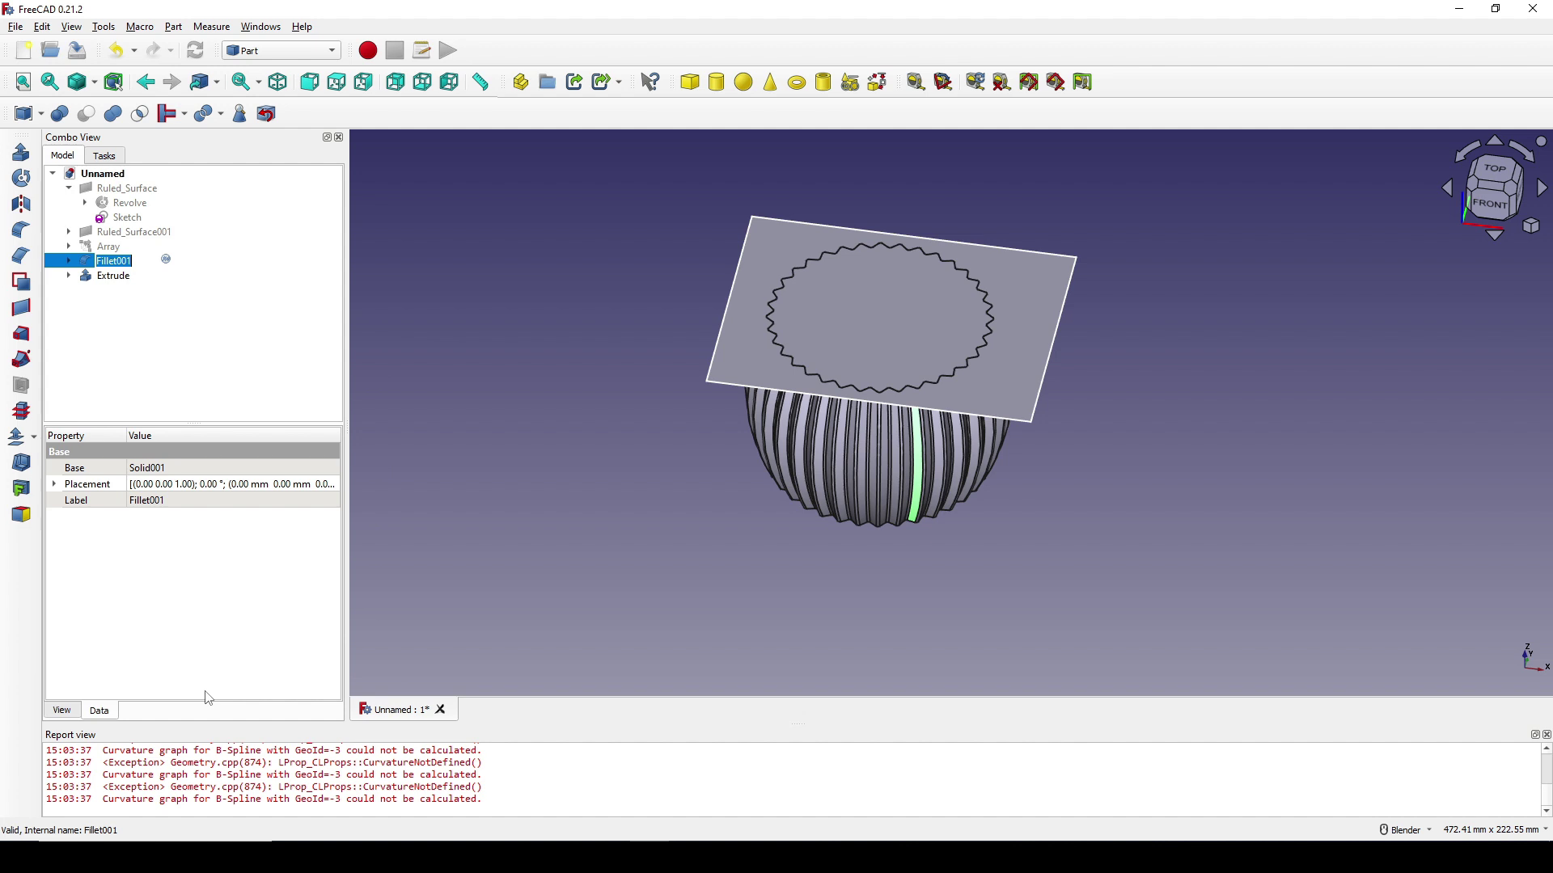
text(VaseBody)
key(Return)
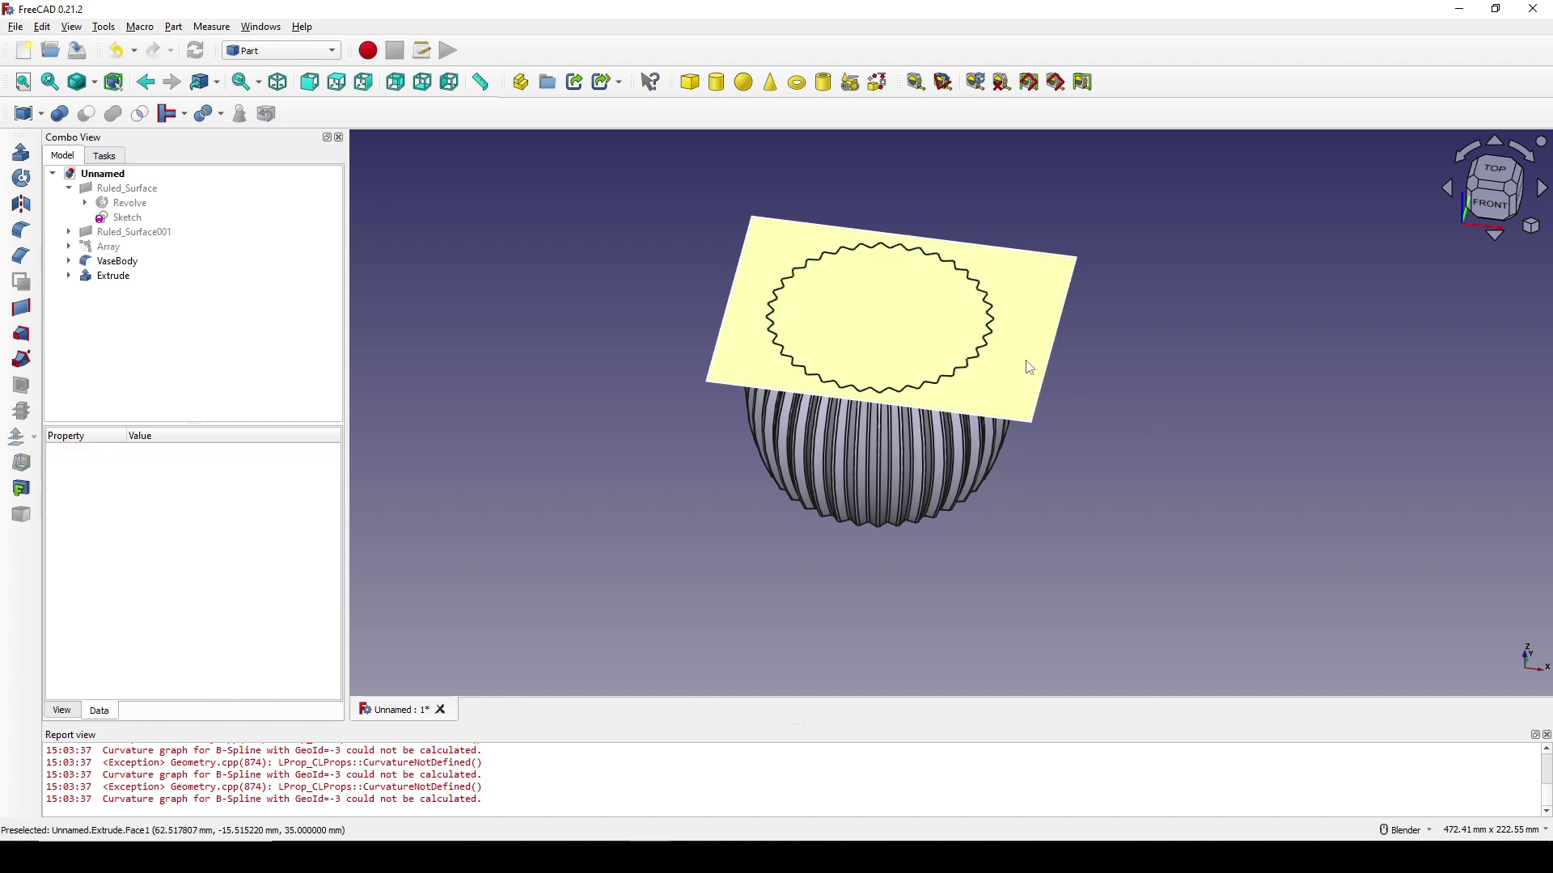
- Slice the extruded plane apart using VaseBody as the cutting object
click(1035, 366)
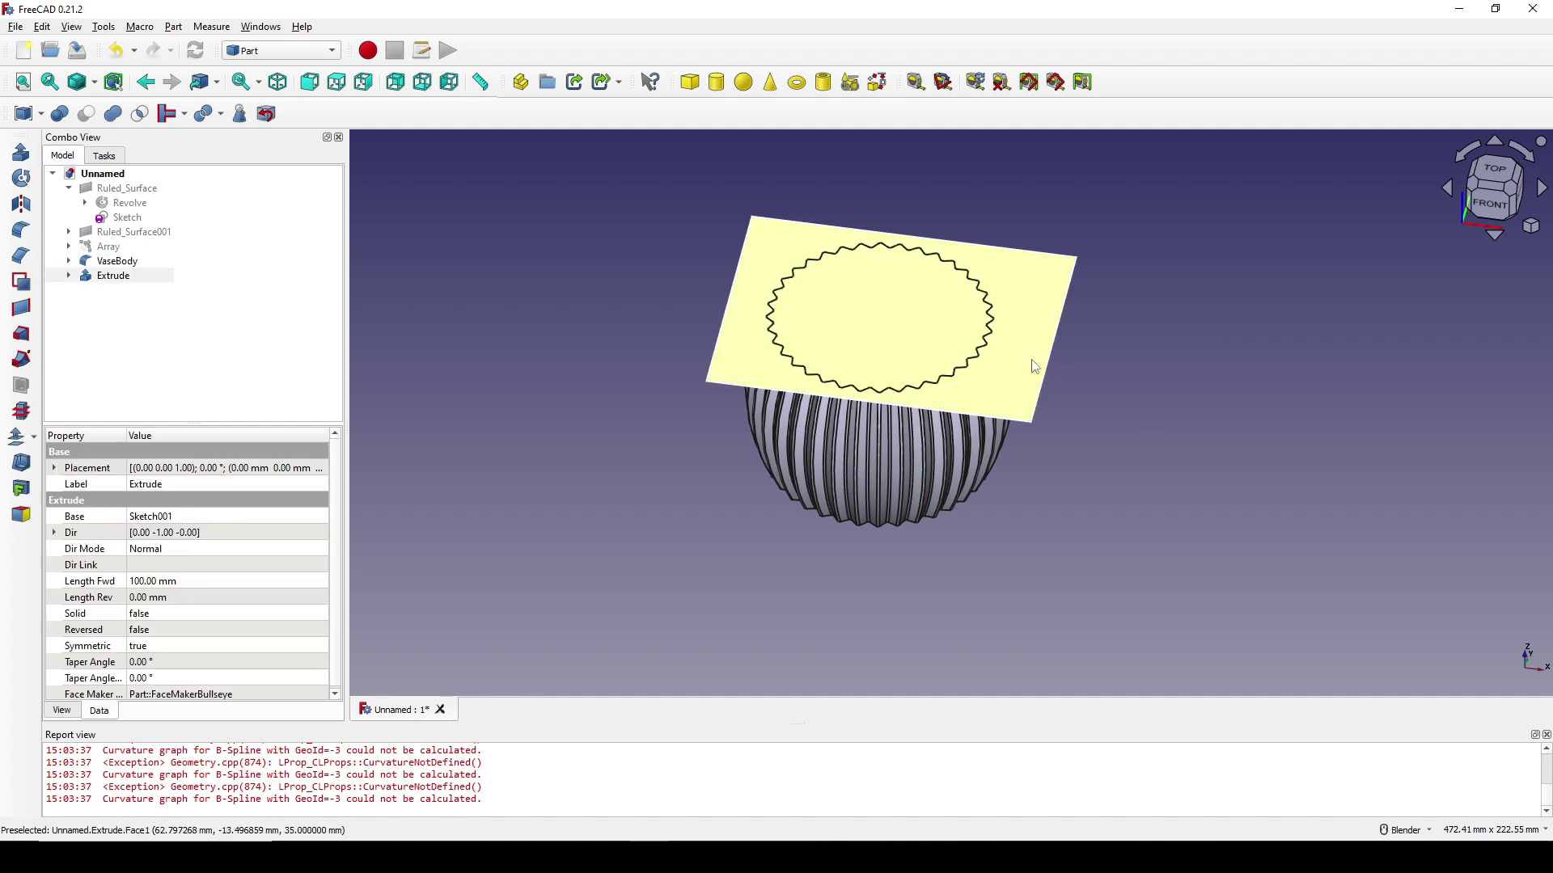
ctrl+click(939, 463)
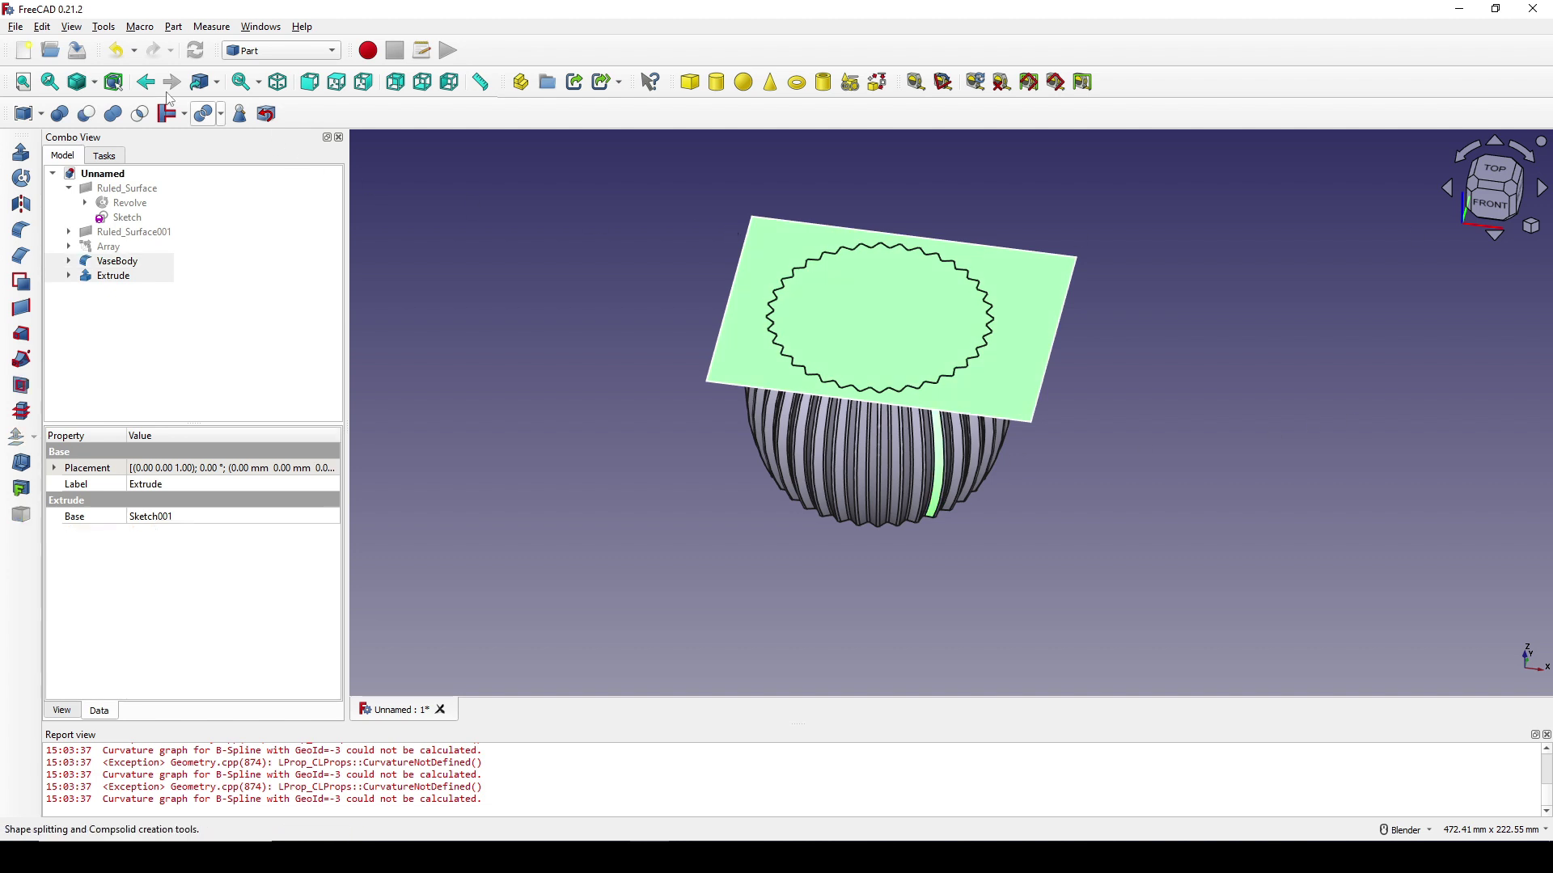
click(172, 28)
mouse_move(380, 330)
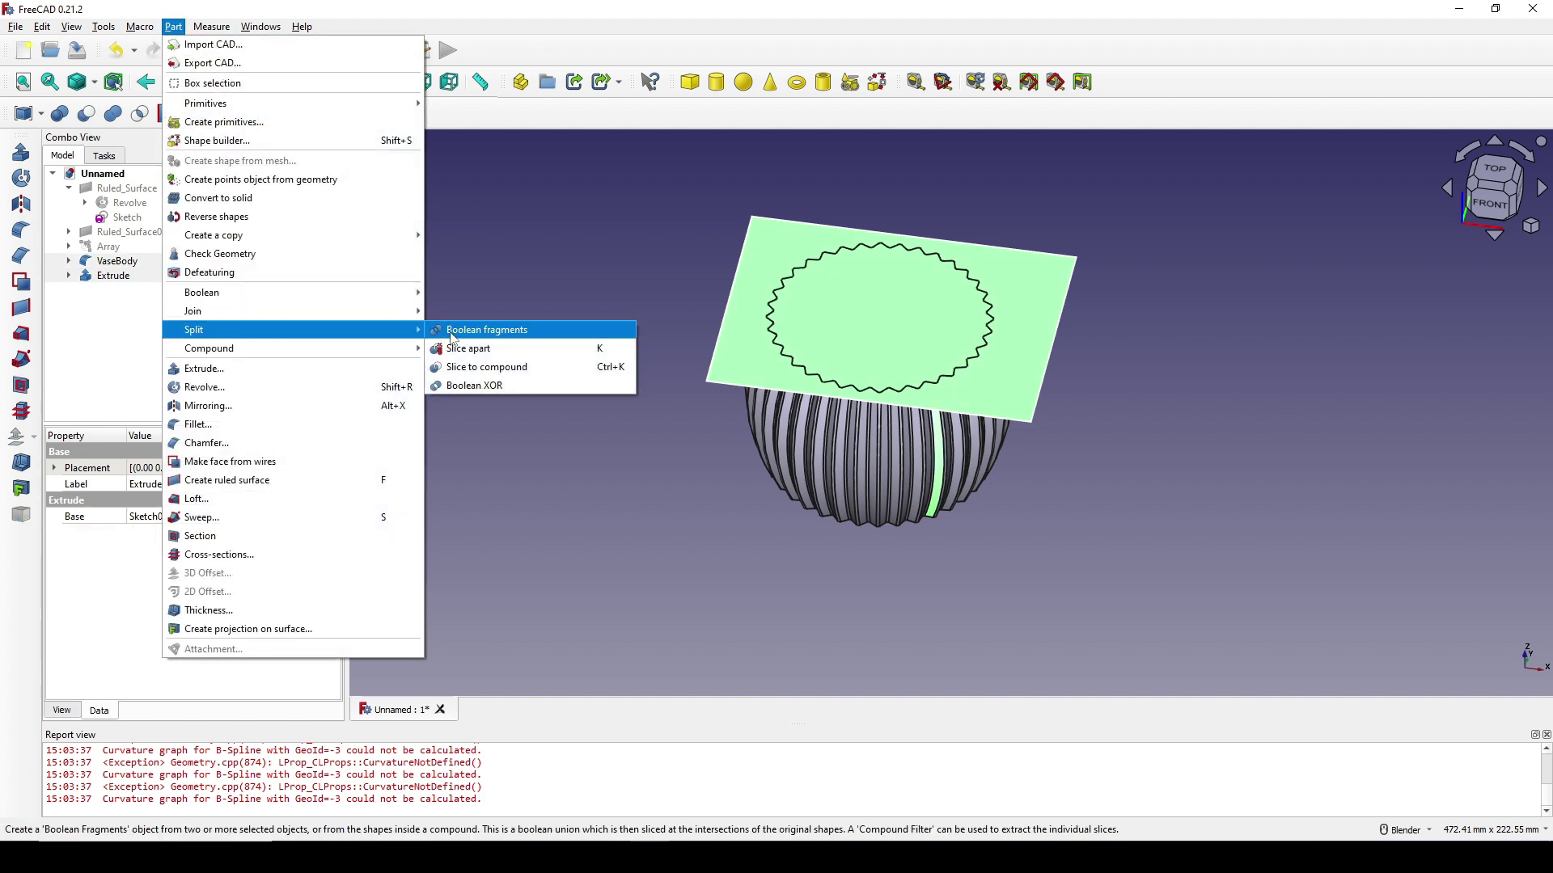
click(501, 356)
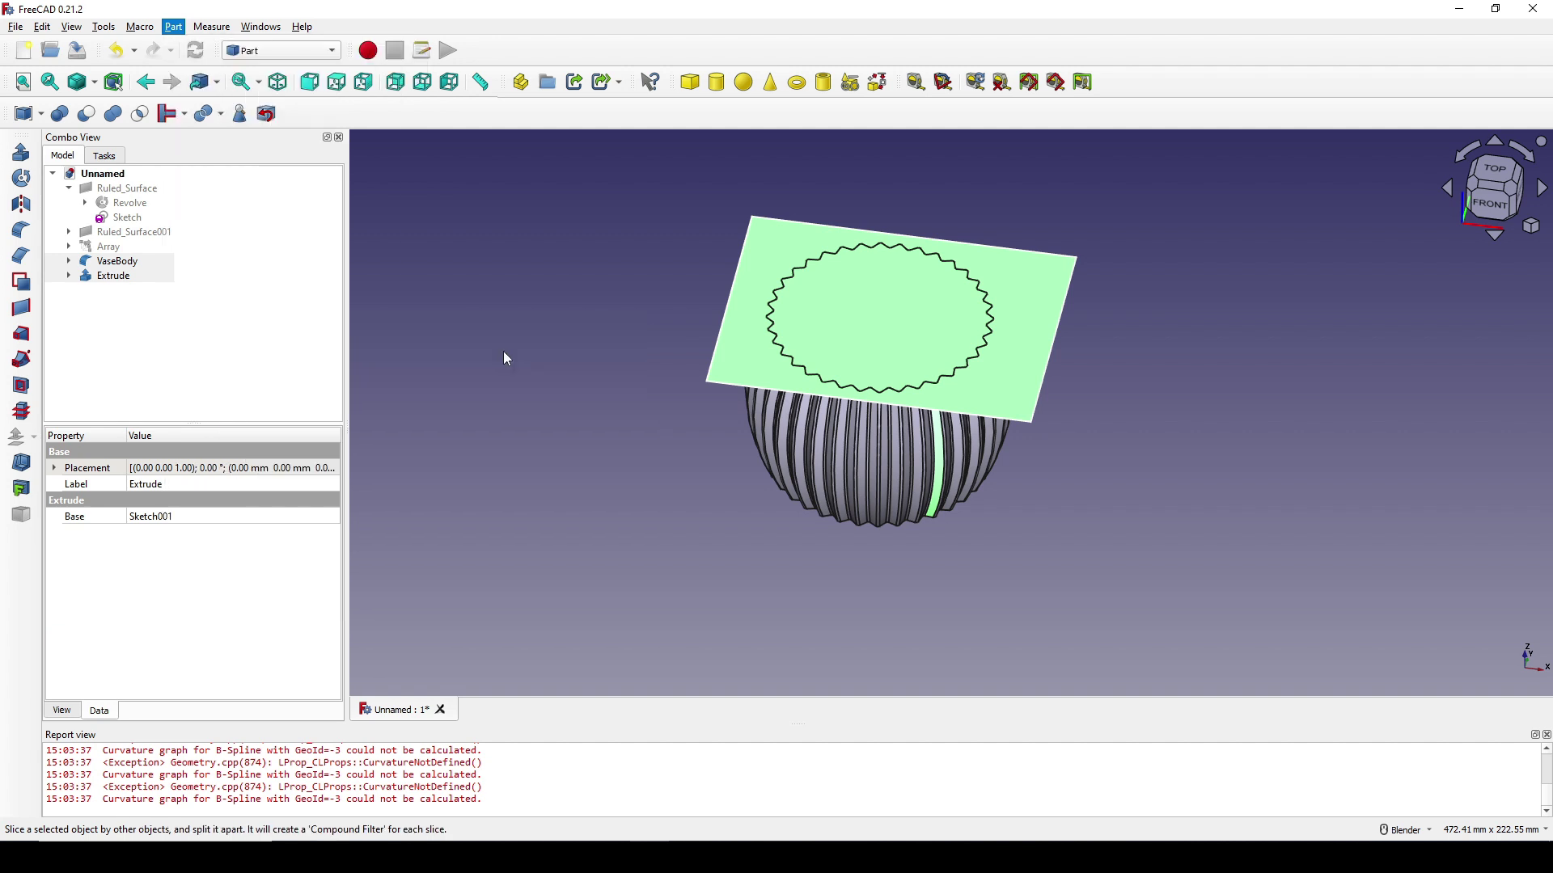
- Delete the outer slice of the plane and select the remaining scalloped disc, Slice.1
click(1043, 297)
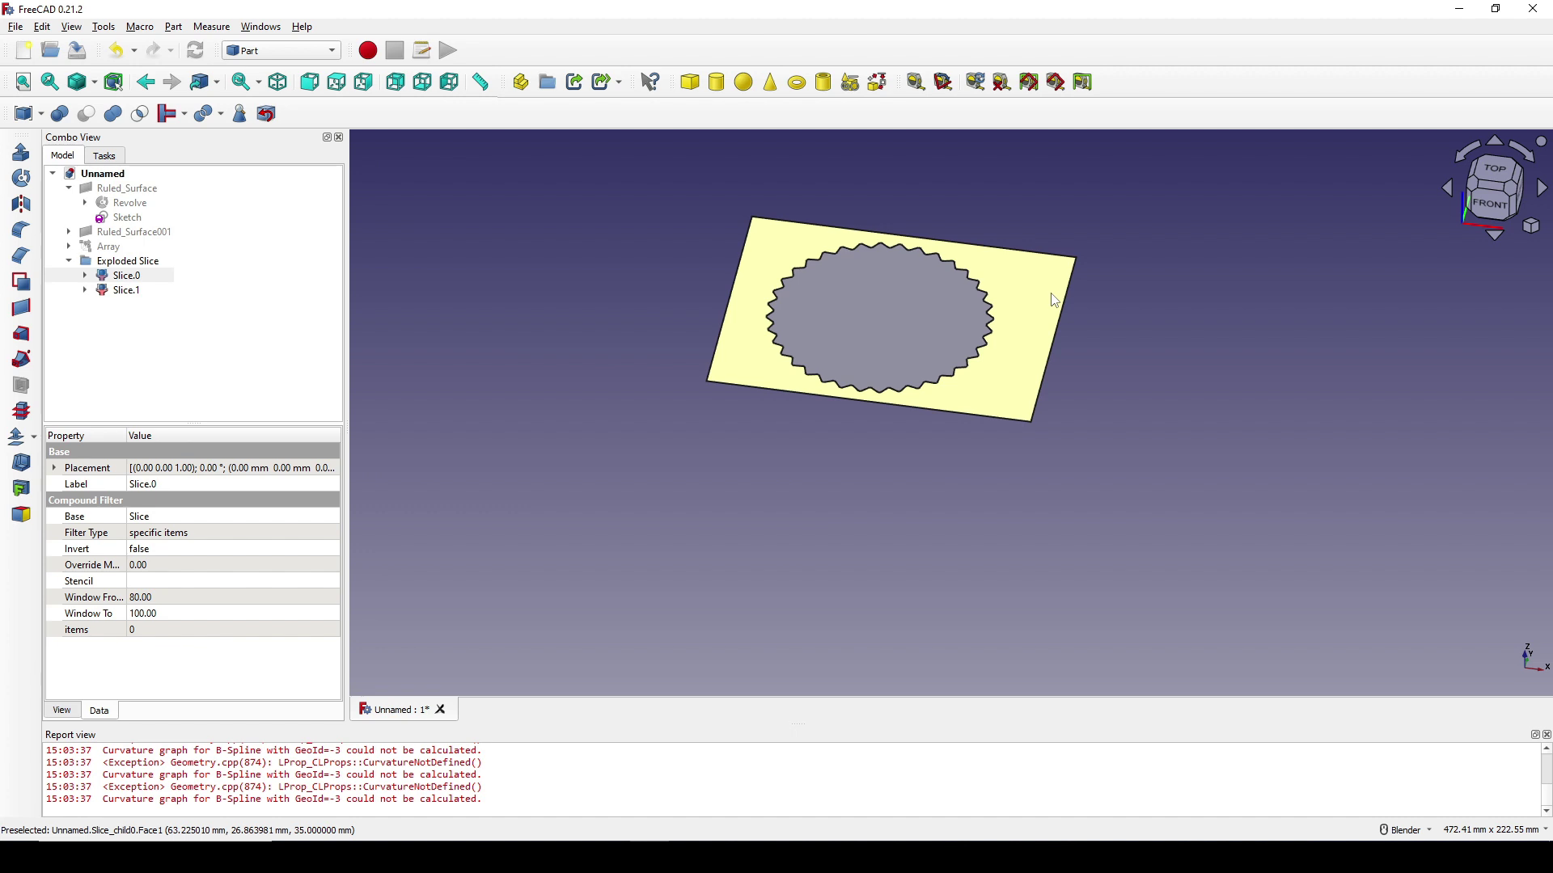
key(Delete)
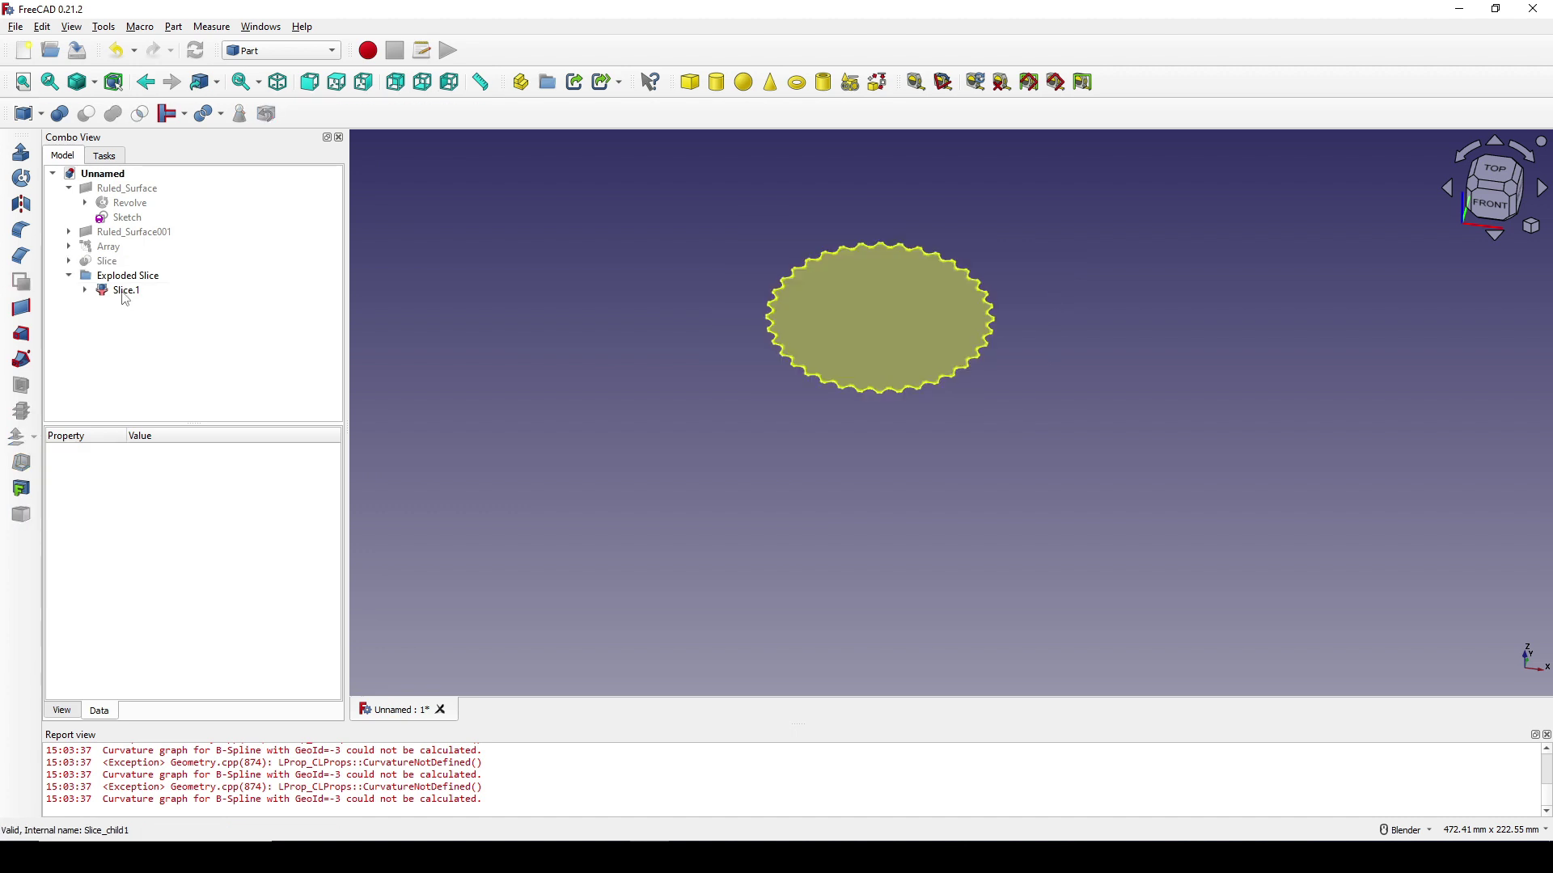
click(126, 291)
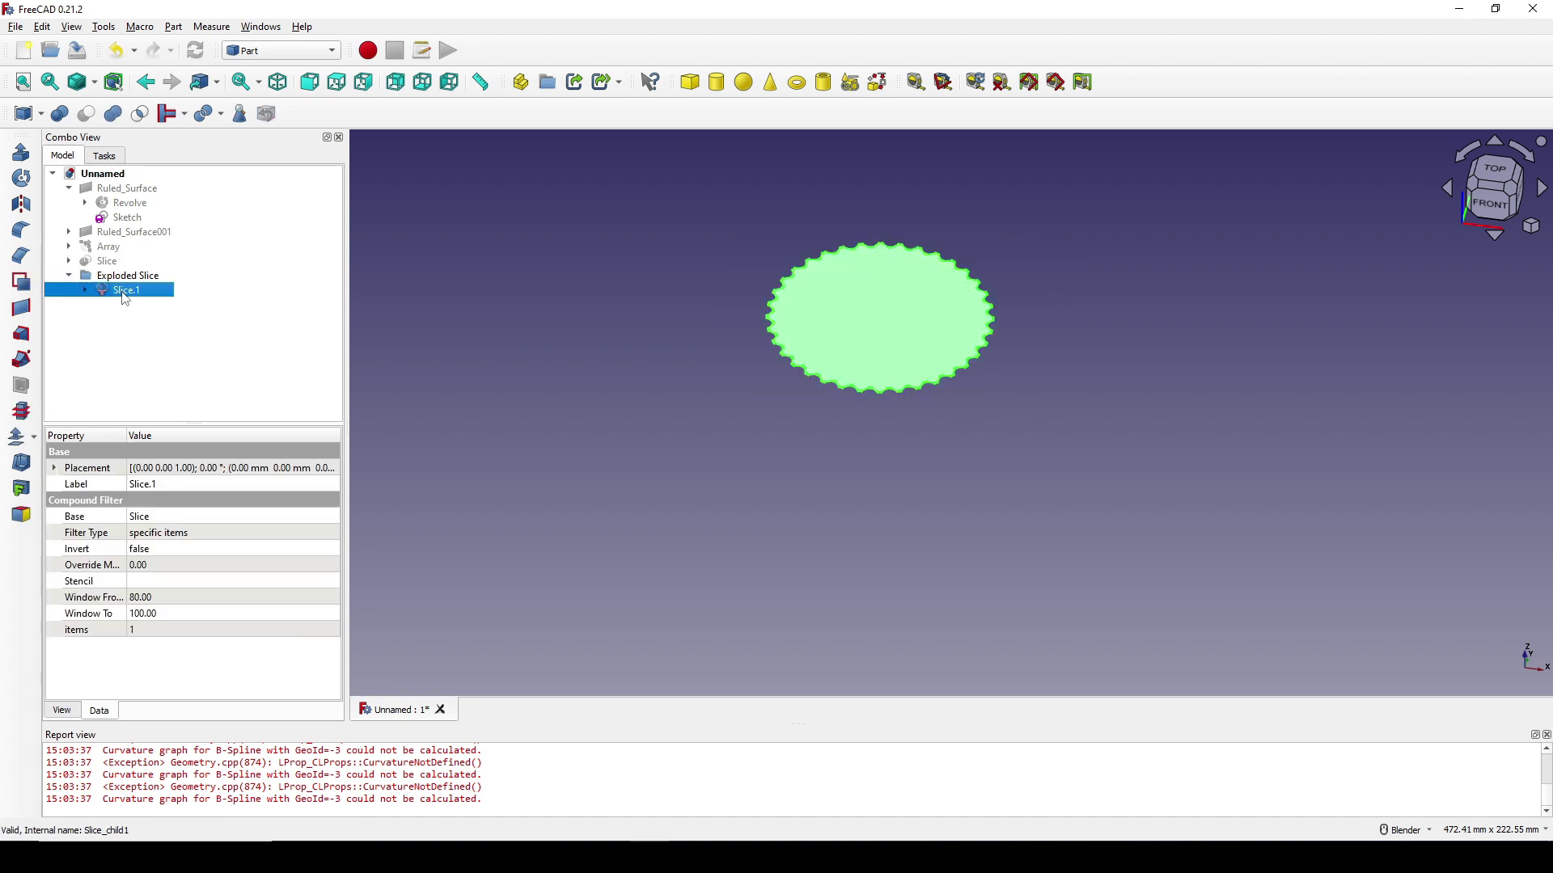
- Clone the scalloped disc Slice.1 in the Draft workbench
click(279, 50)
click(279, 46)
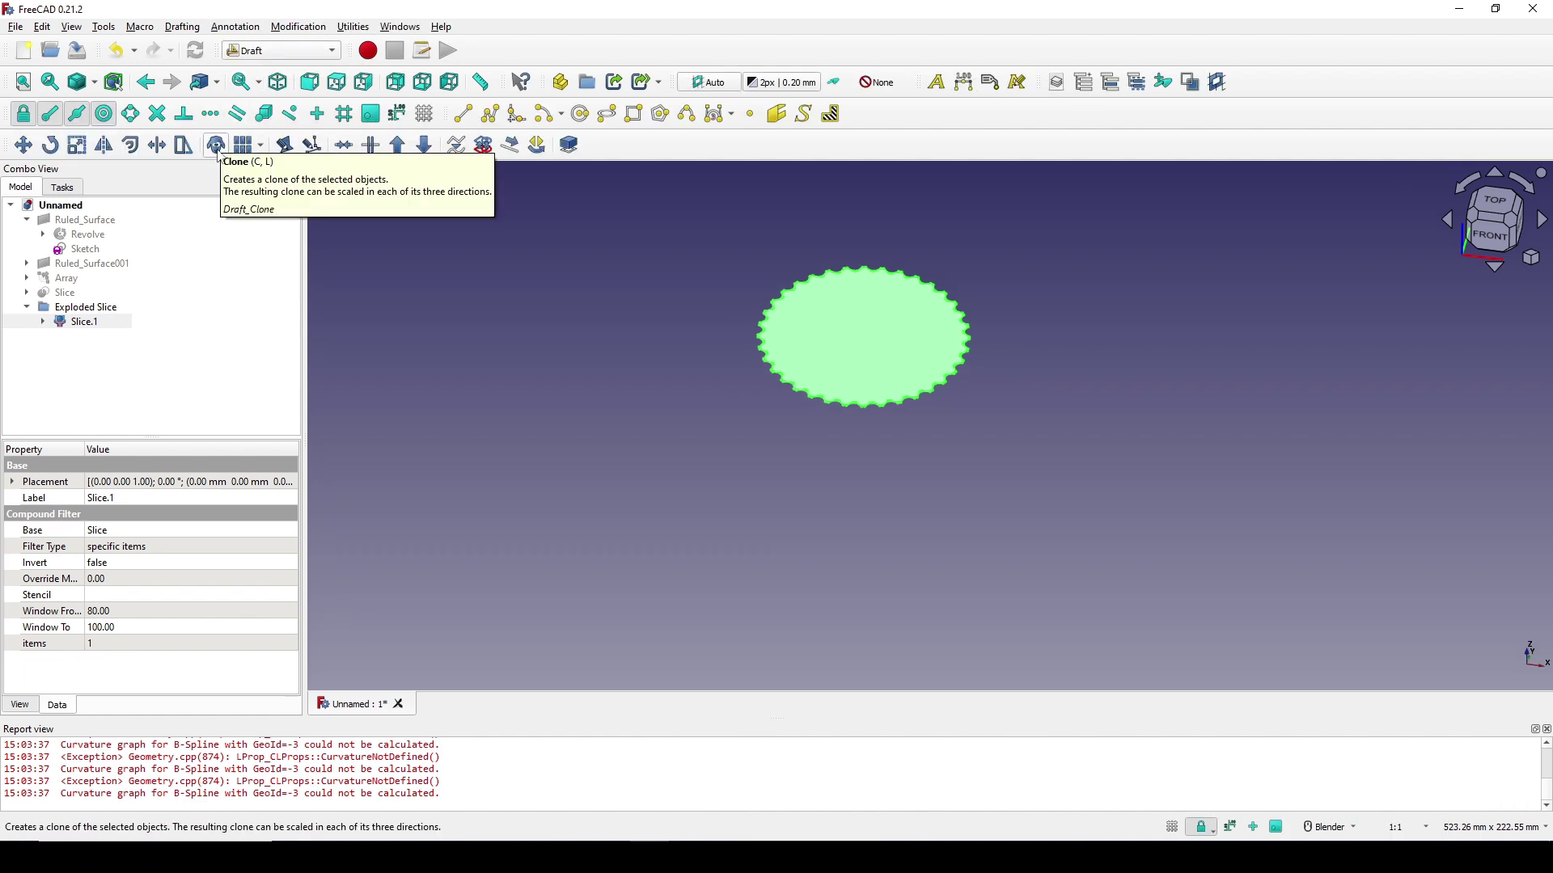
click(216, 147)
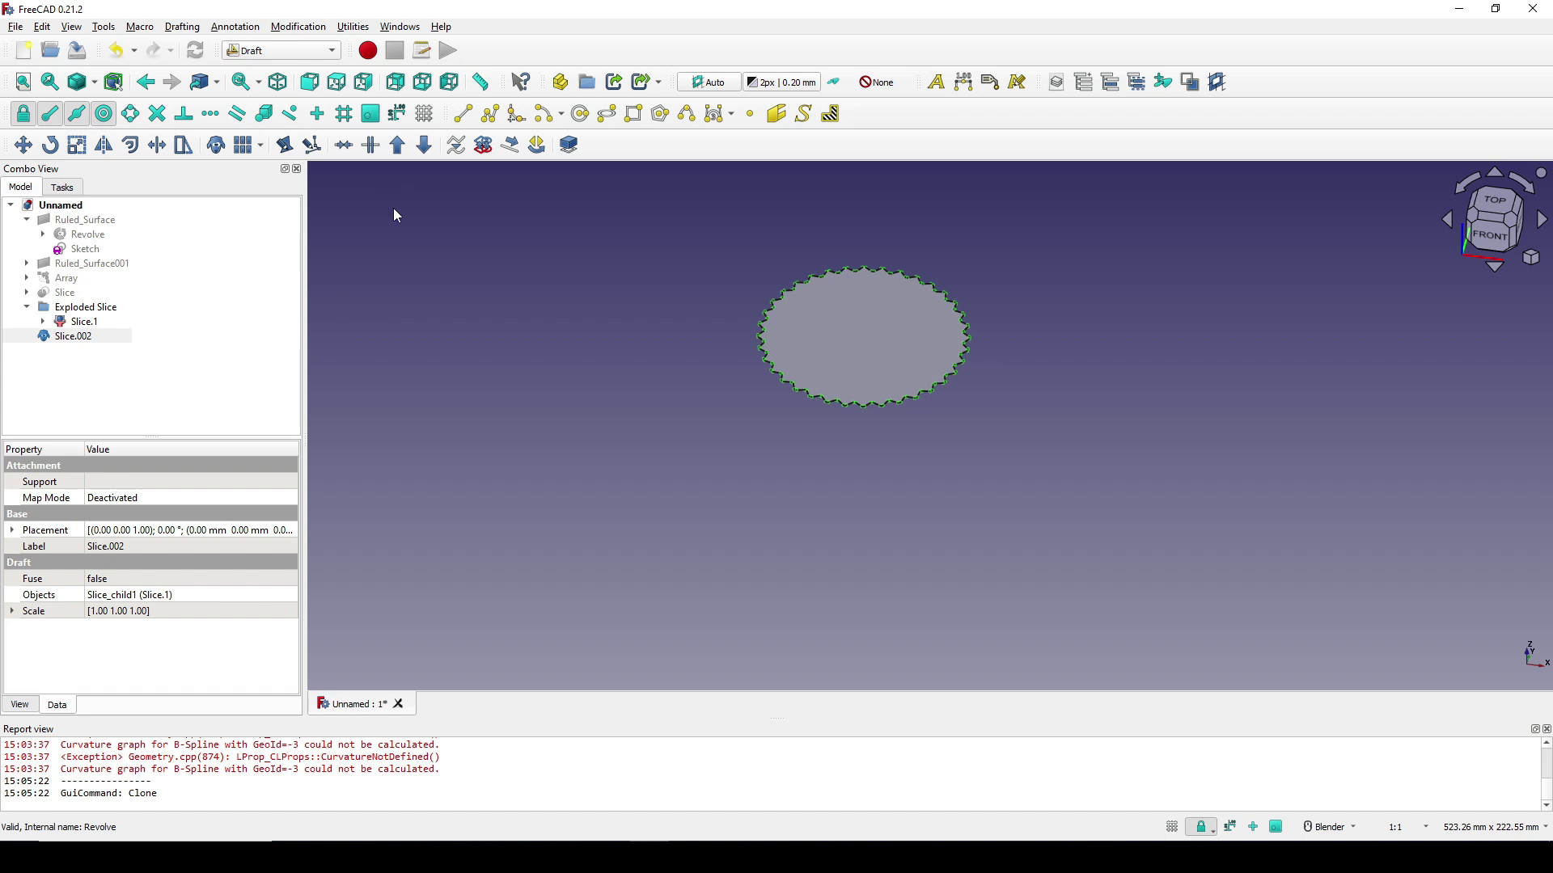
- Transform the cloned disc 70 mm downward along the Z axis to the base of the vase
click(71, 337)
right_click(68, 338)
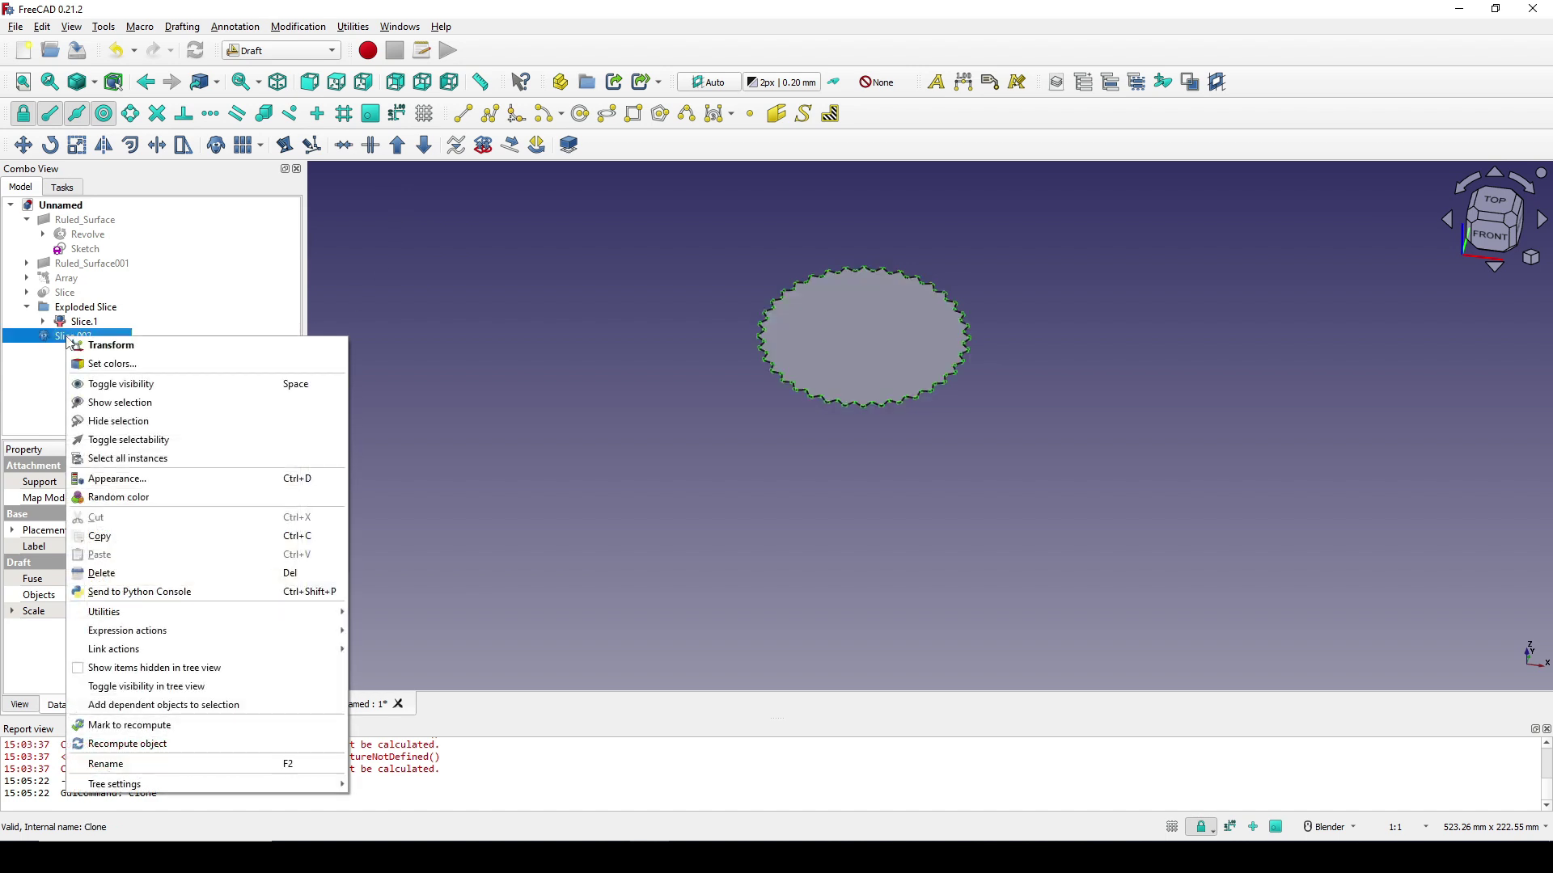
click(106, 345)
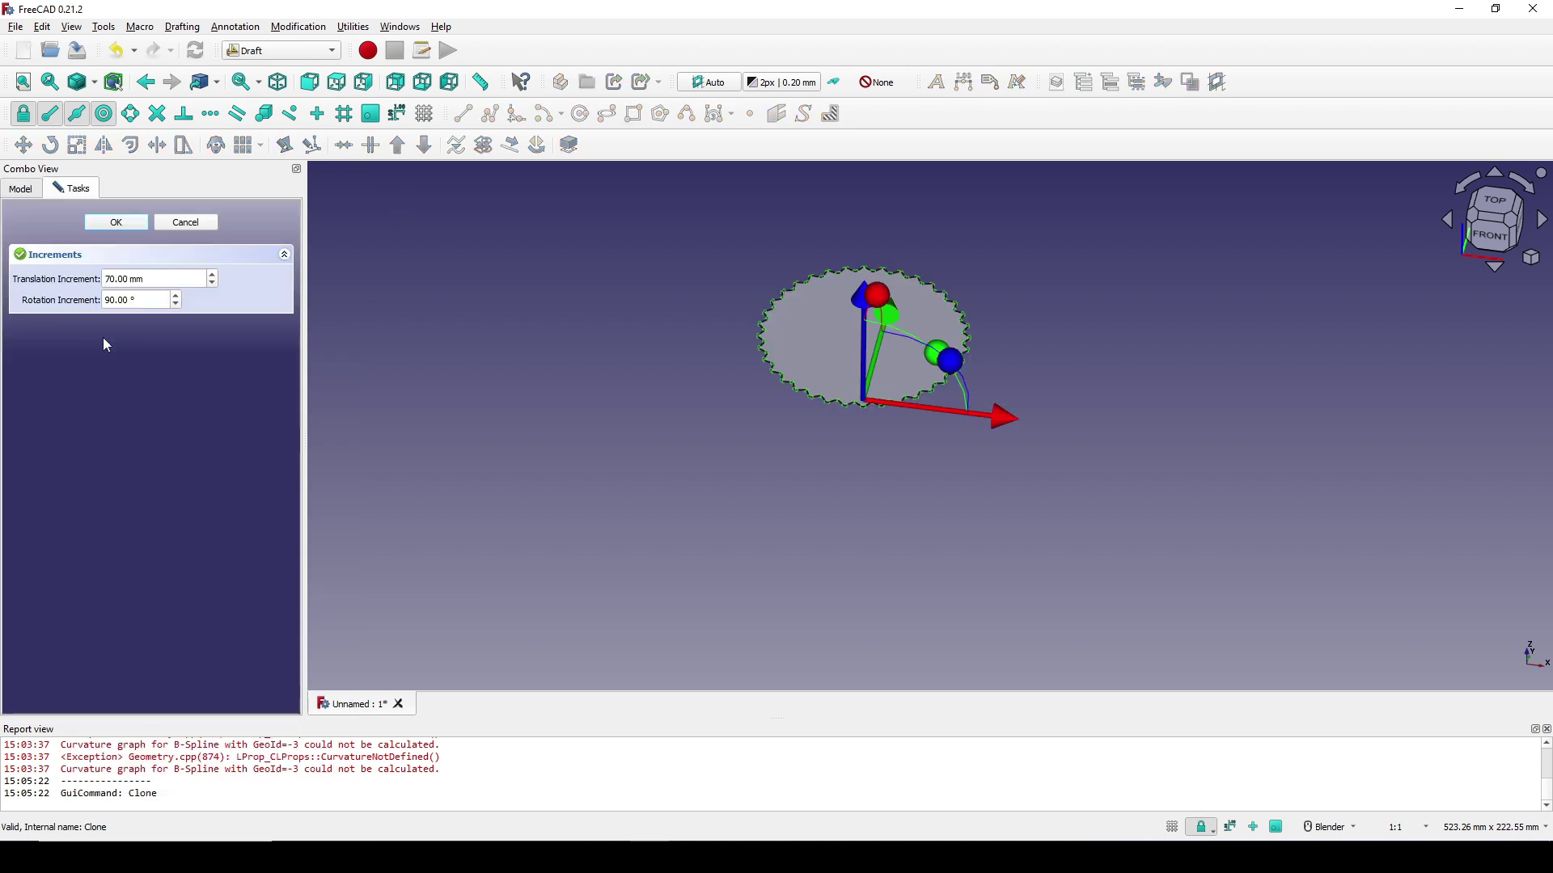
drag(145, 279, 114, 279)
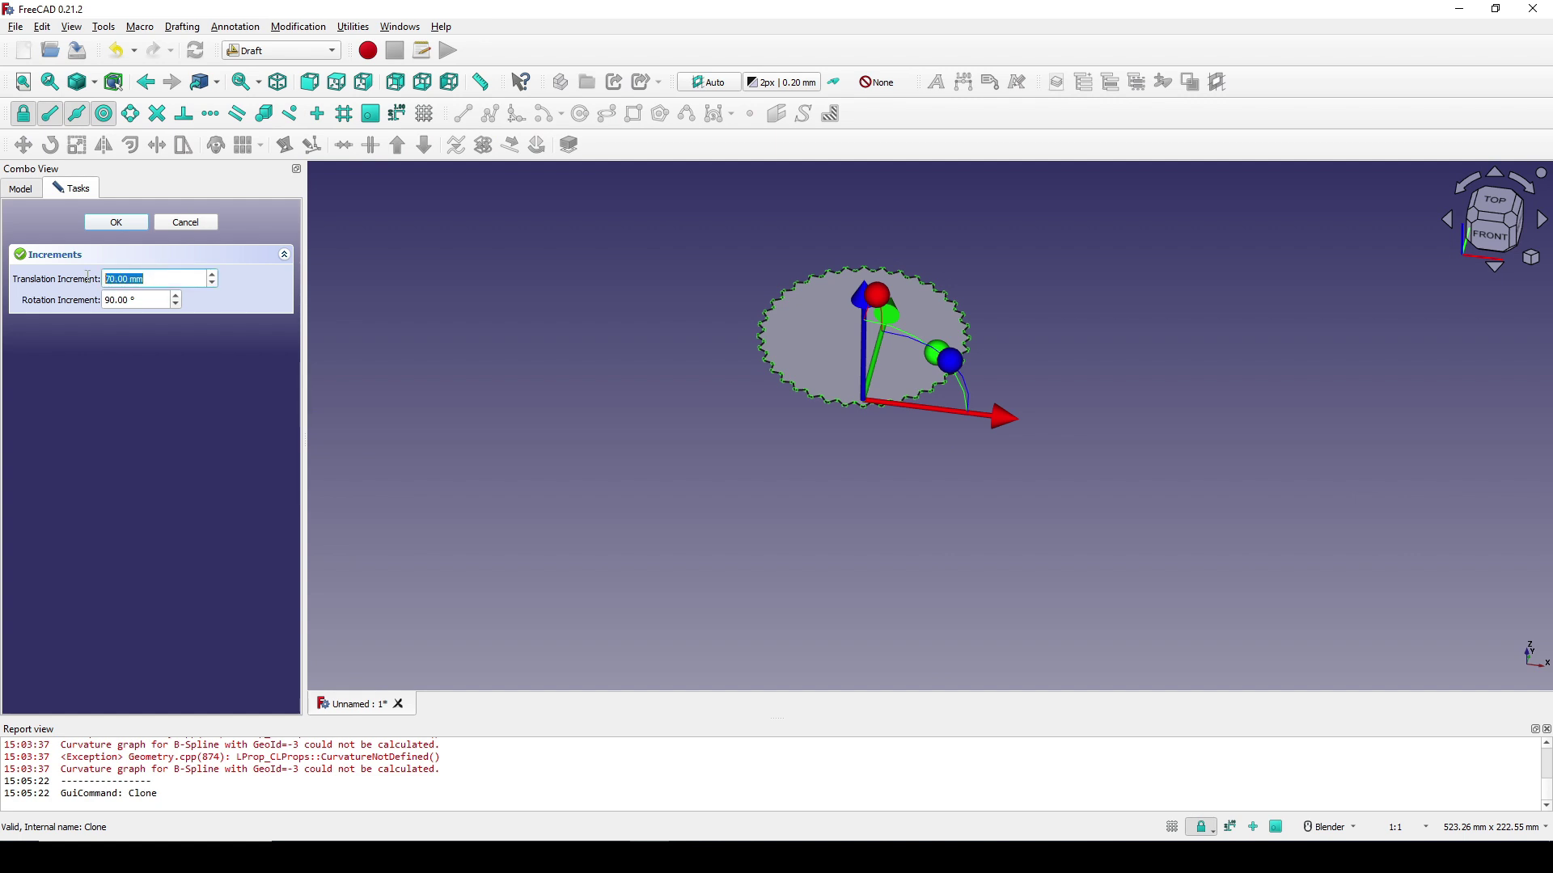
middle_drag(1059, 376, 1082, 396)
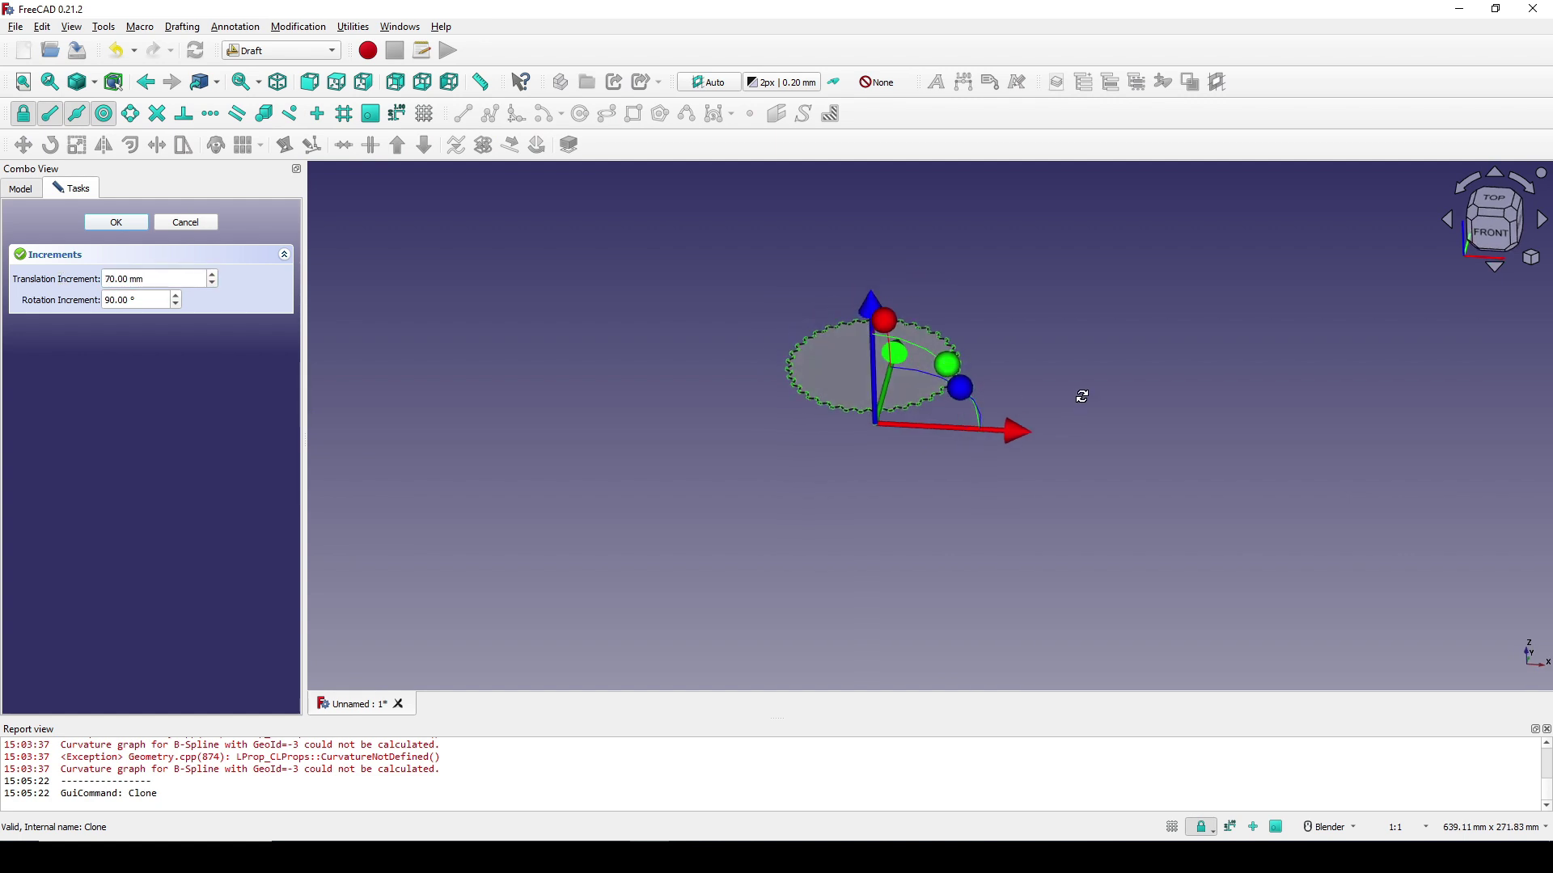
click(1488, 237)
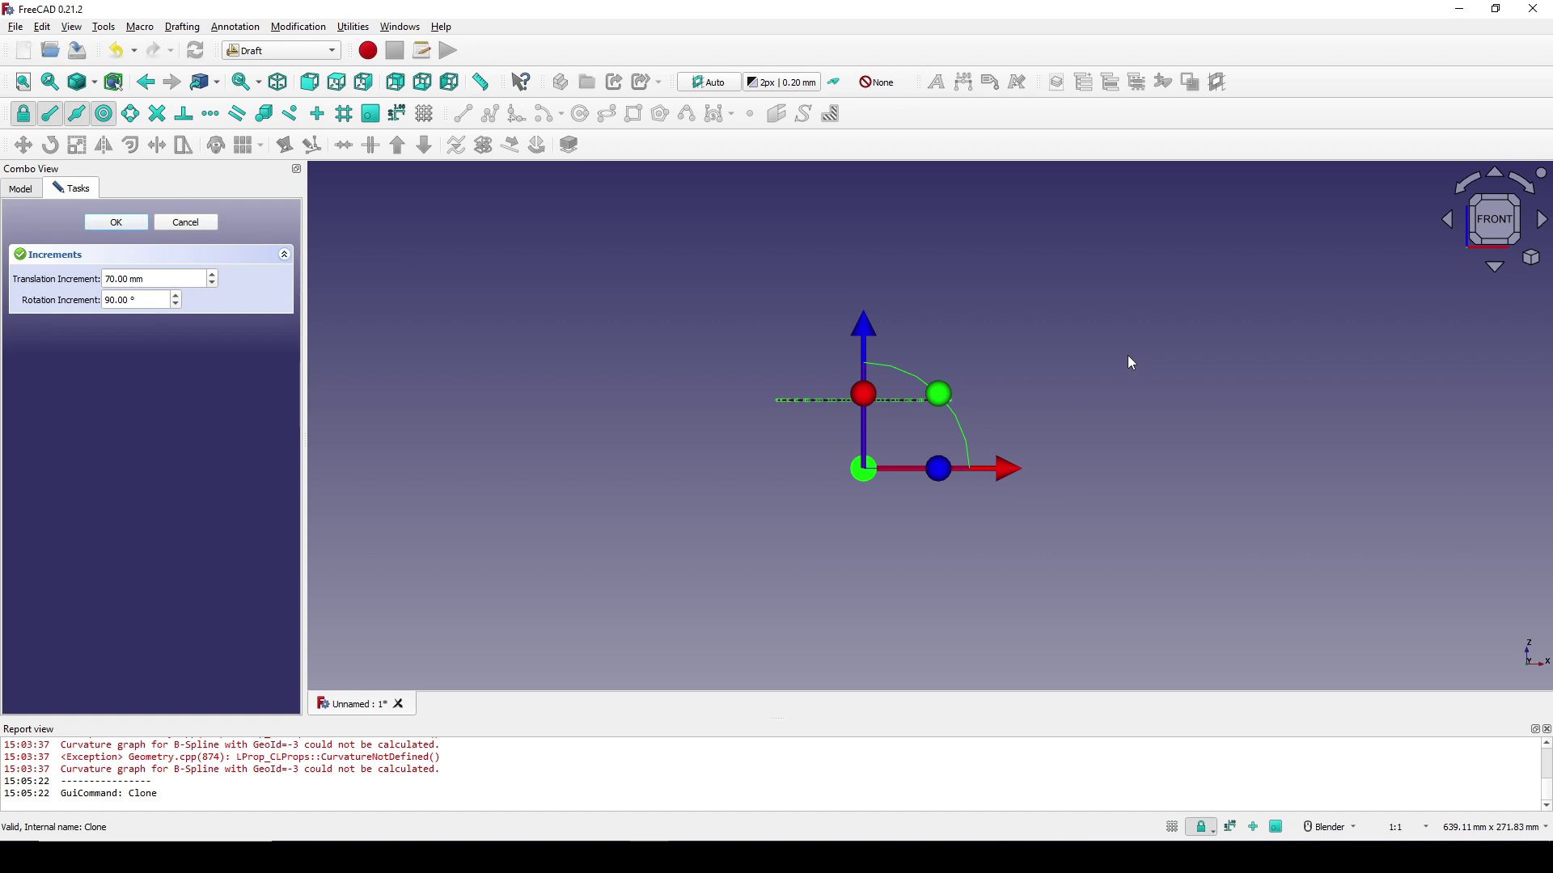
drag(852, 251, 856, 407)
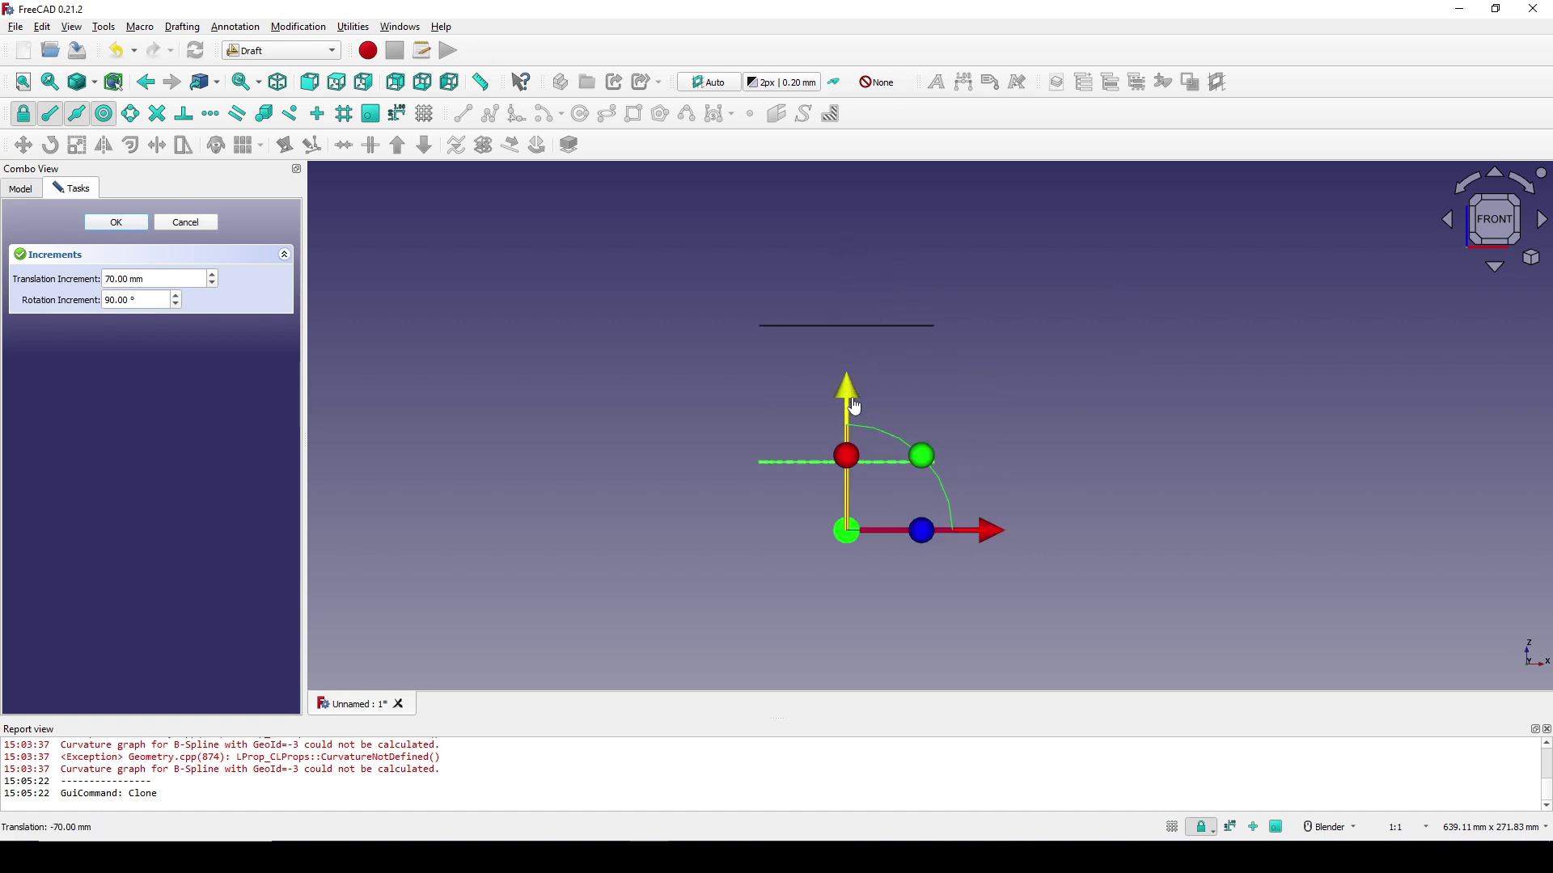
click(131, 221)
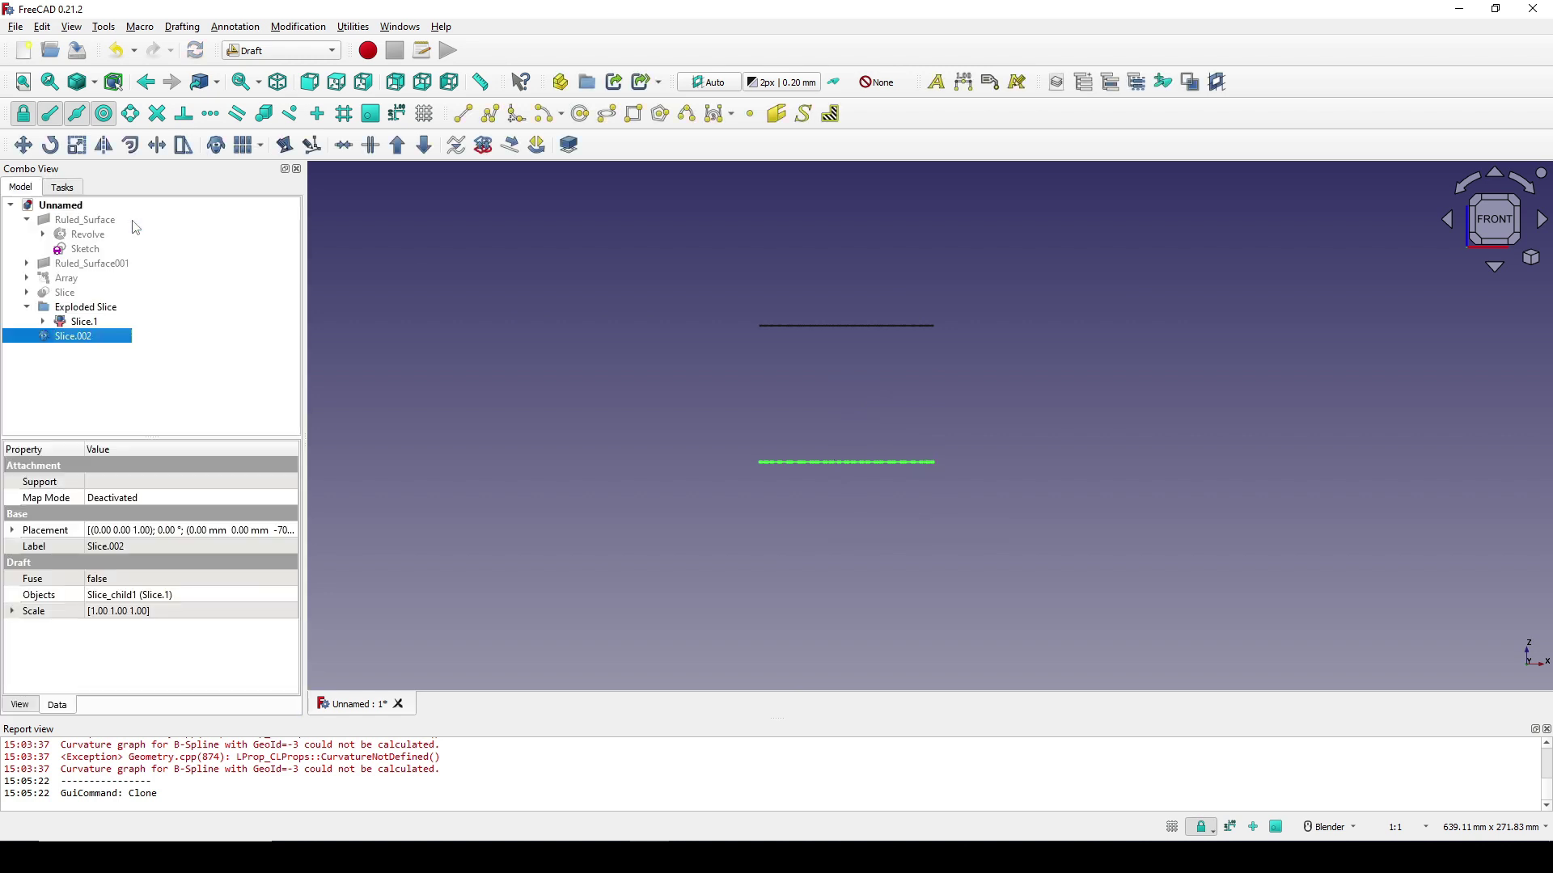
middle_drag(1076, 400, 985, 406)
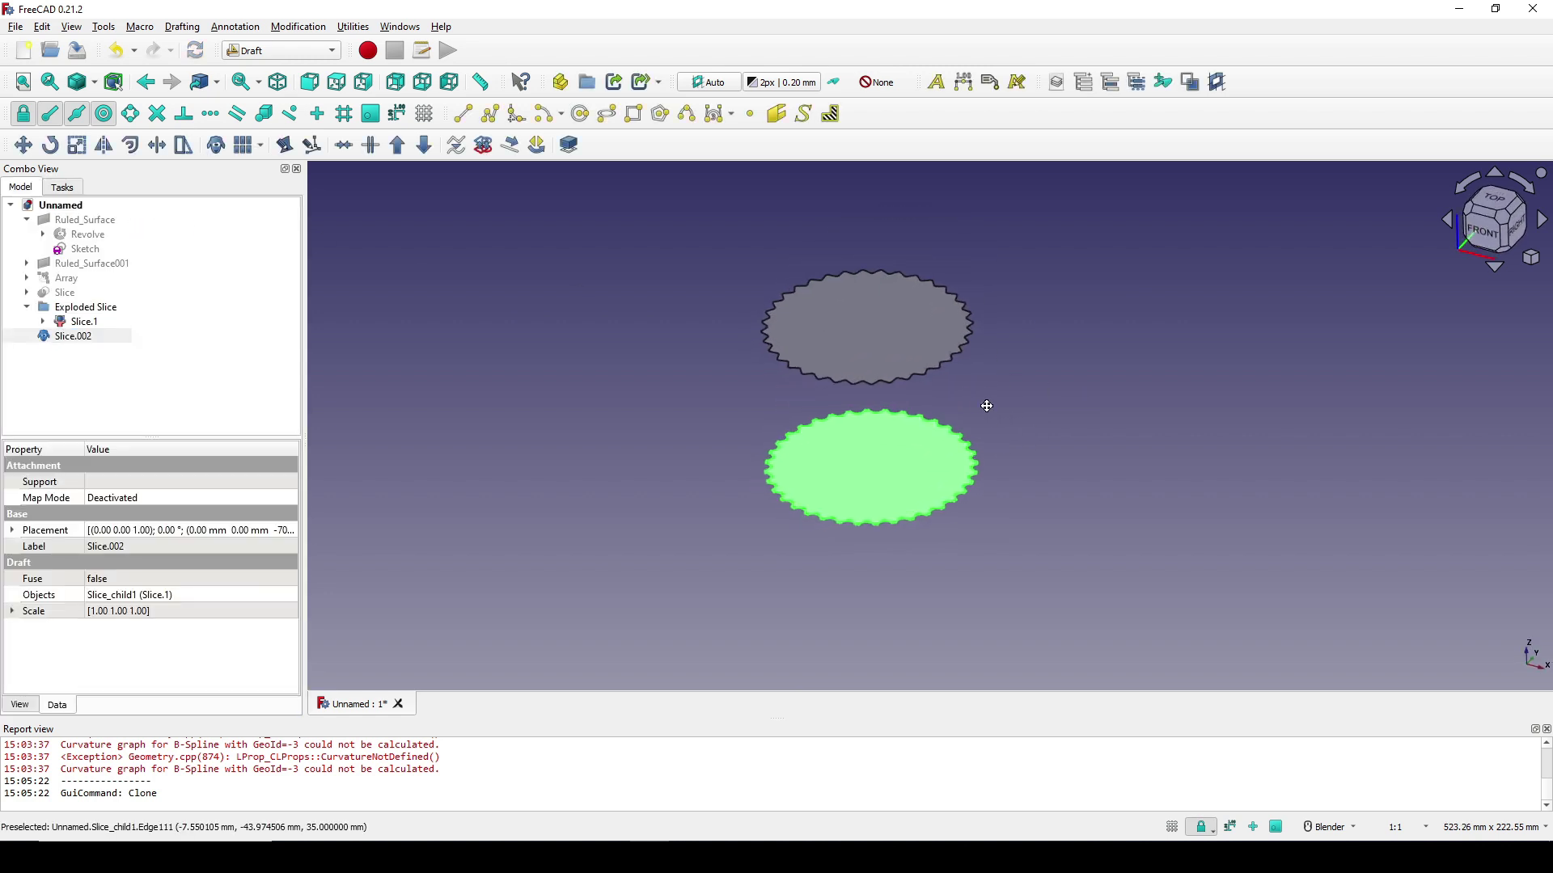
- Expand Slice.1 and its Slice in the model tree and make VaseBody visible
click(43, 322)
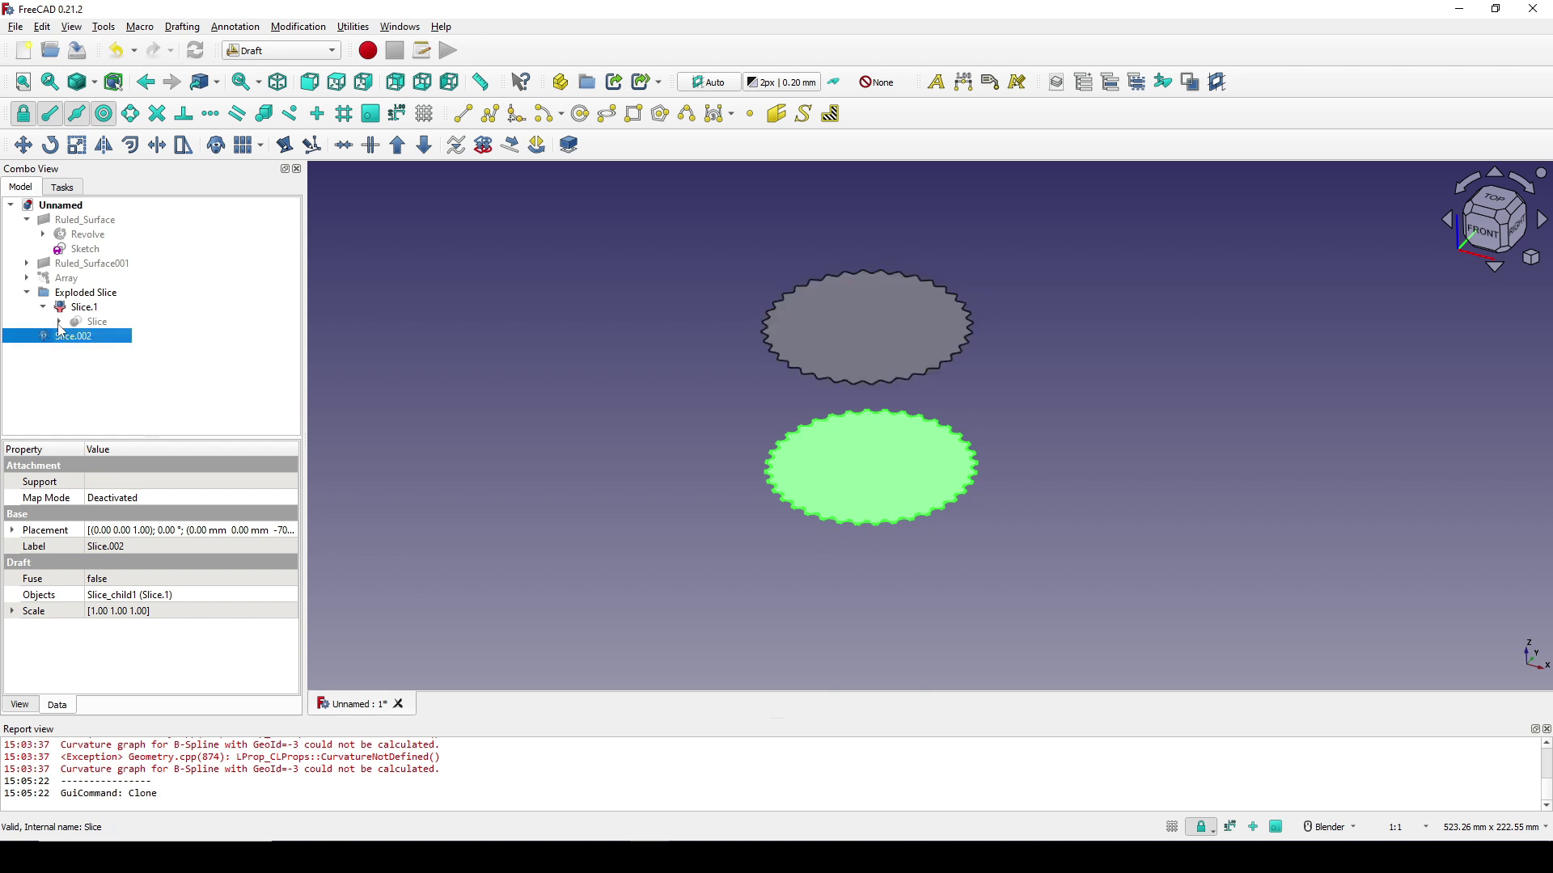
click(59, 322)
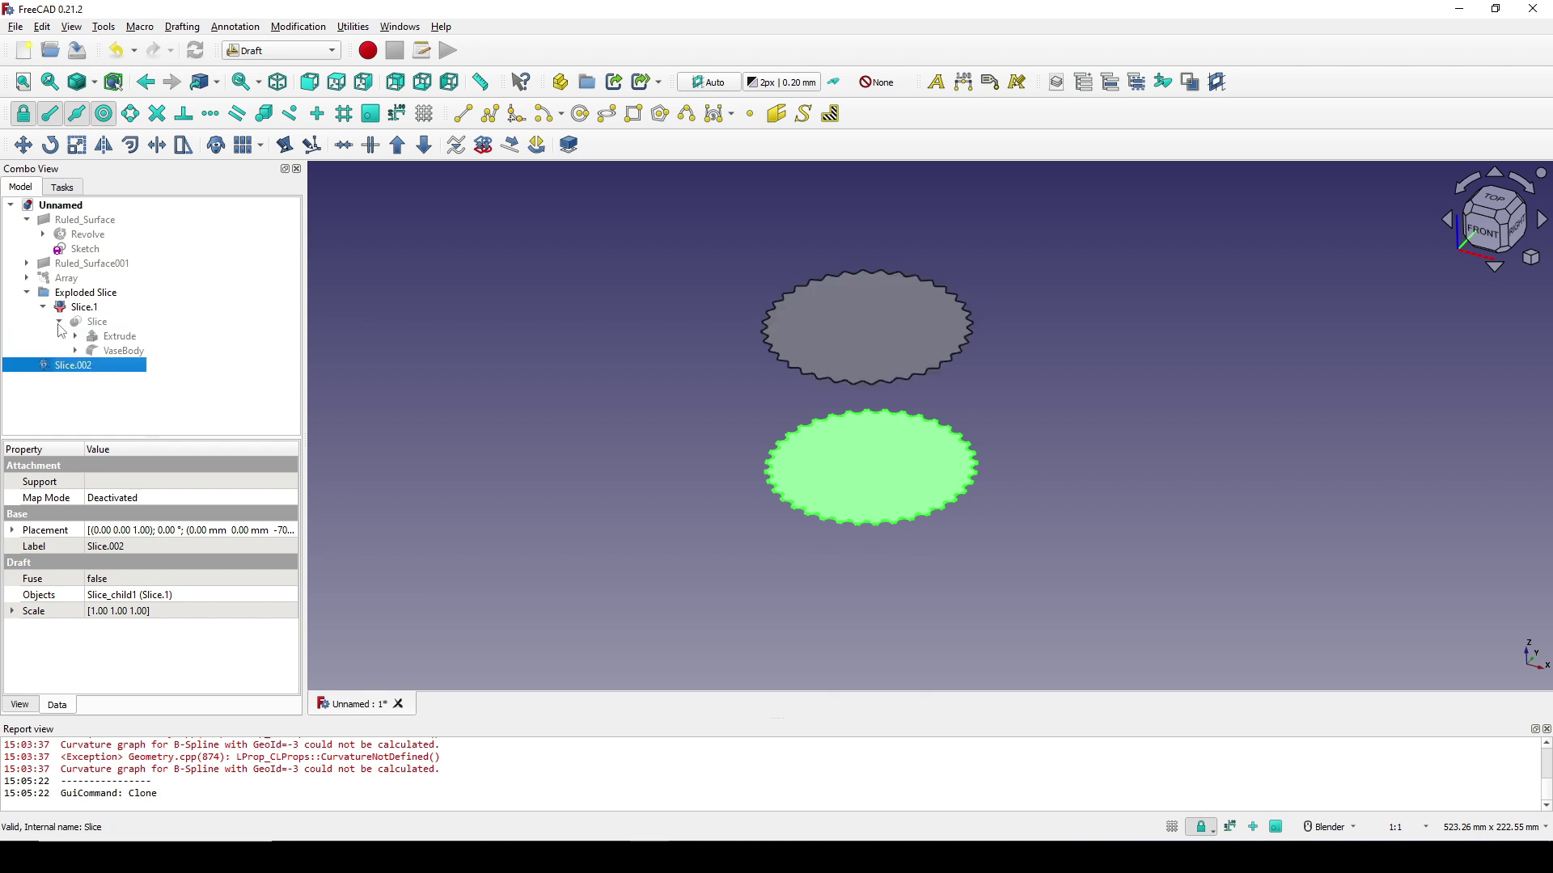
click(136, 353)
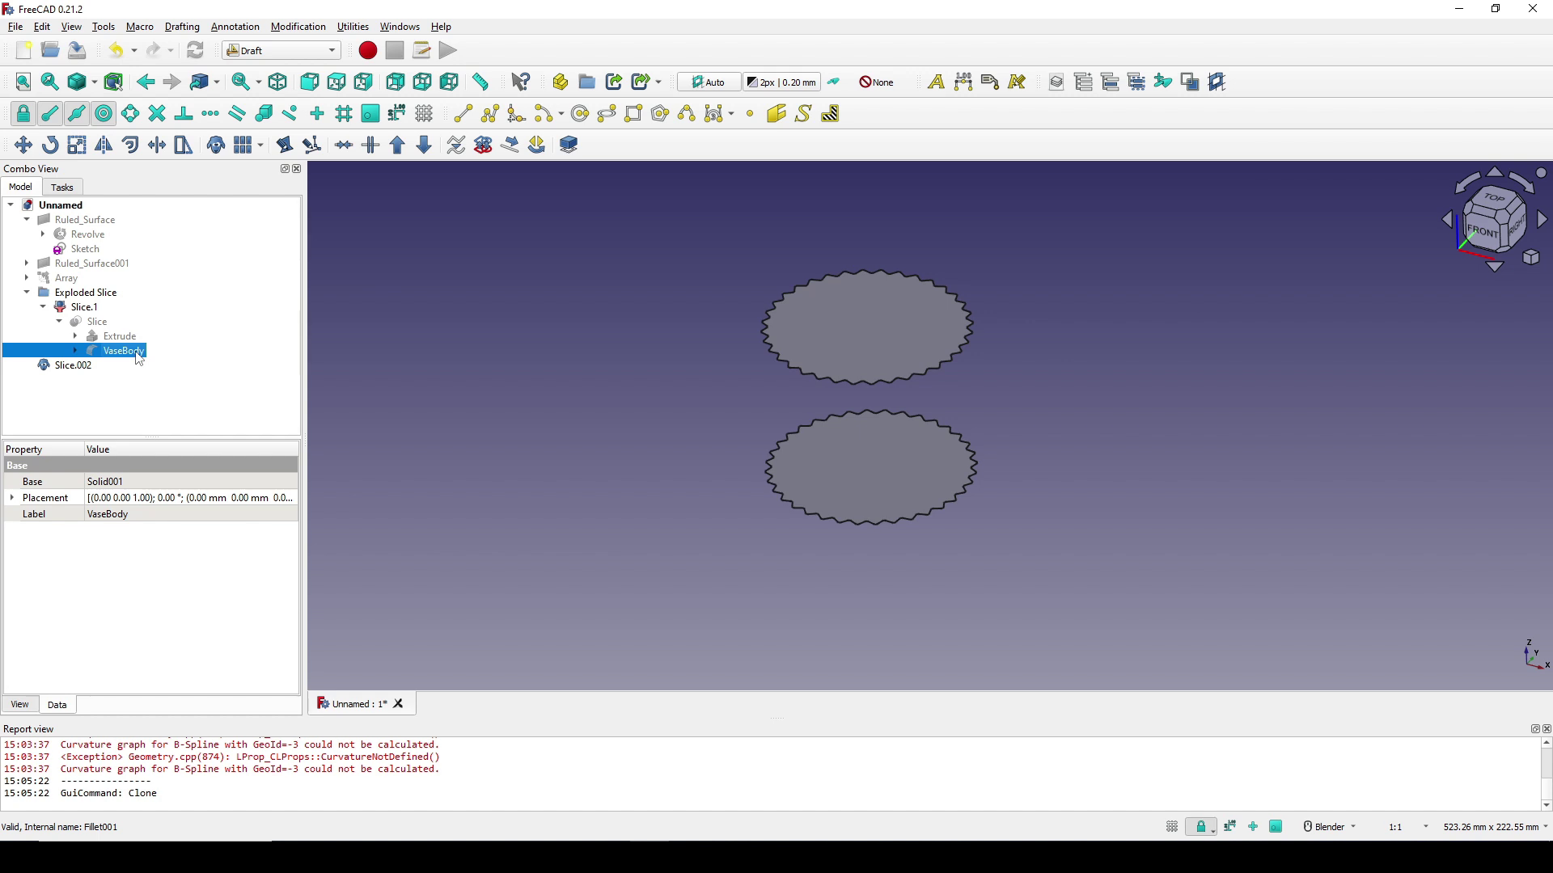
key(space)
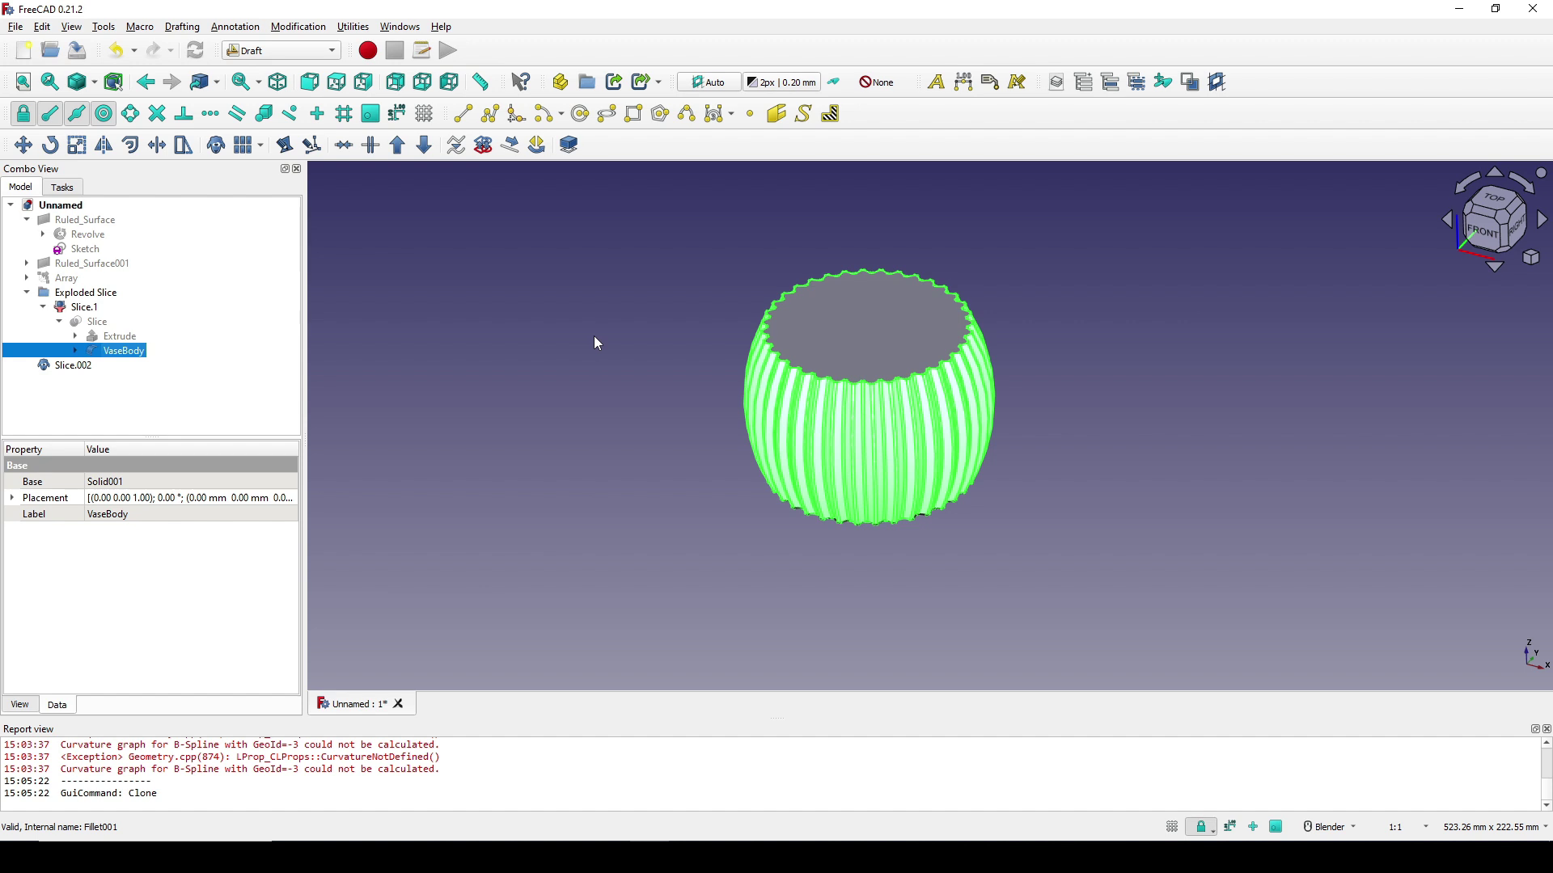
- Build a parametric solid from VaseBody and both scalloped discs in the Curves workbench
drag(536, 216, 1086, 593)
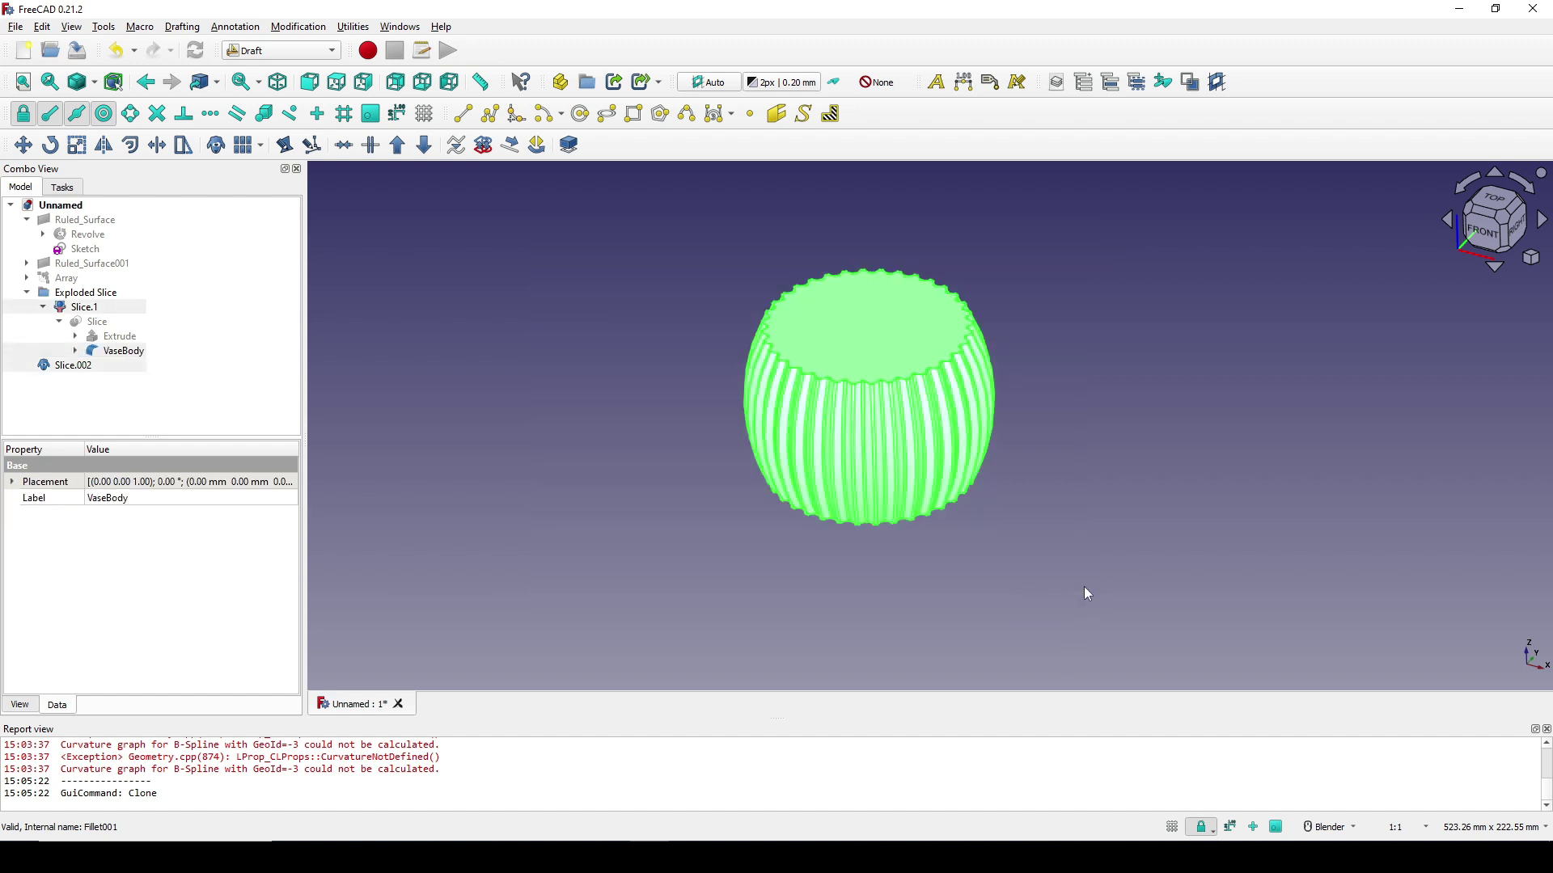
click(293, 51)
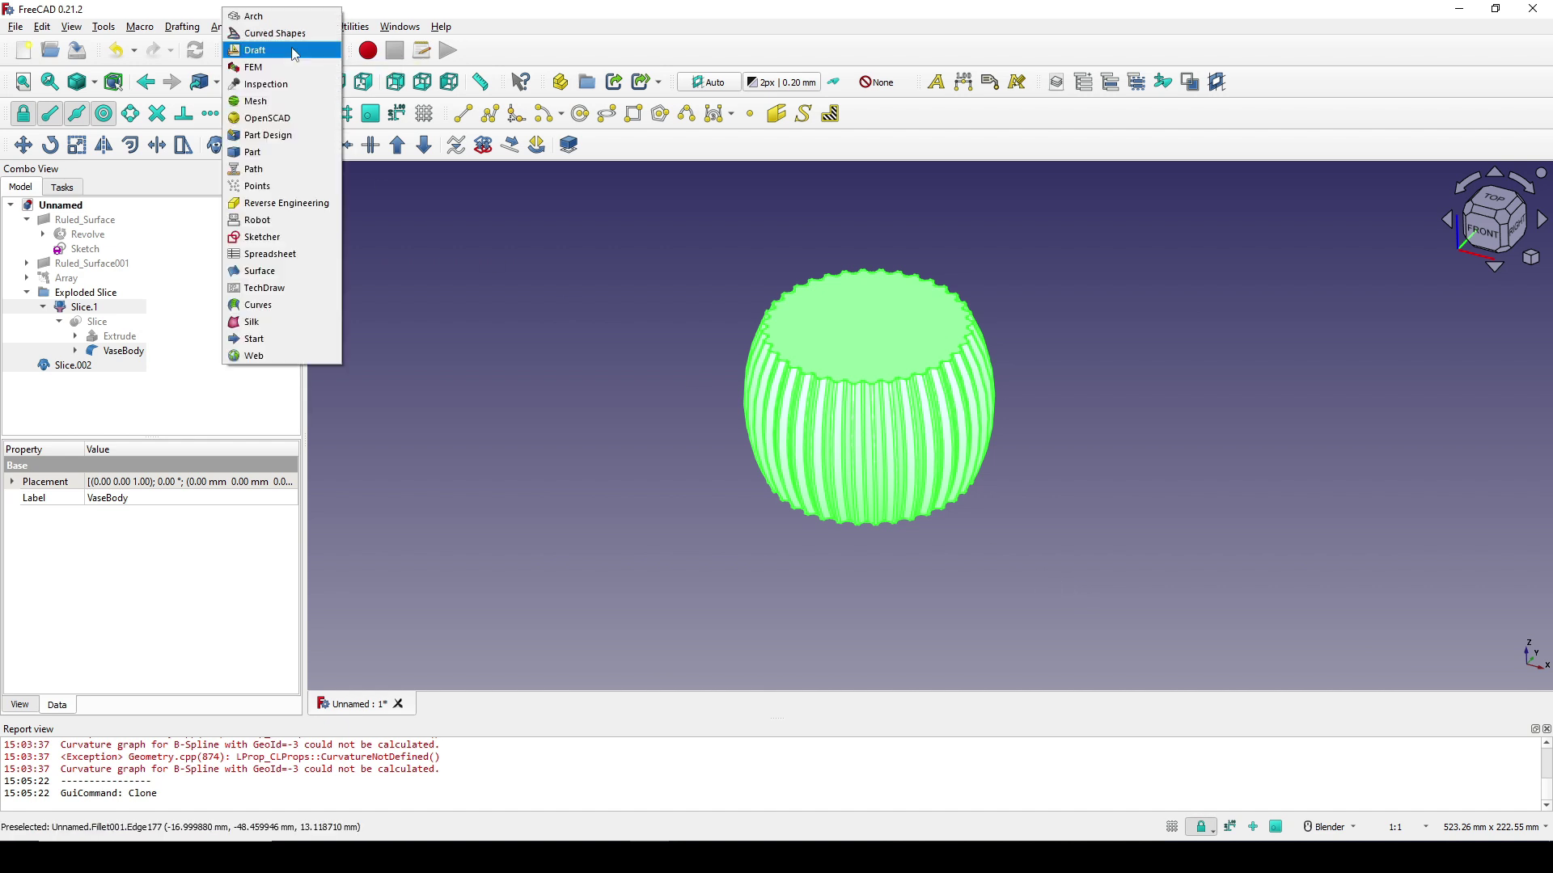
click(275, 305)
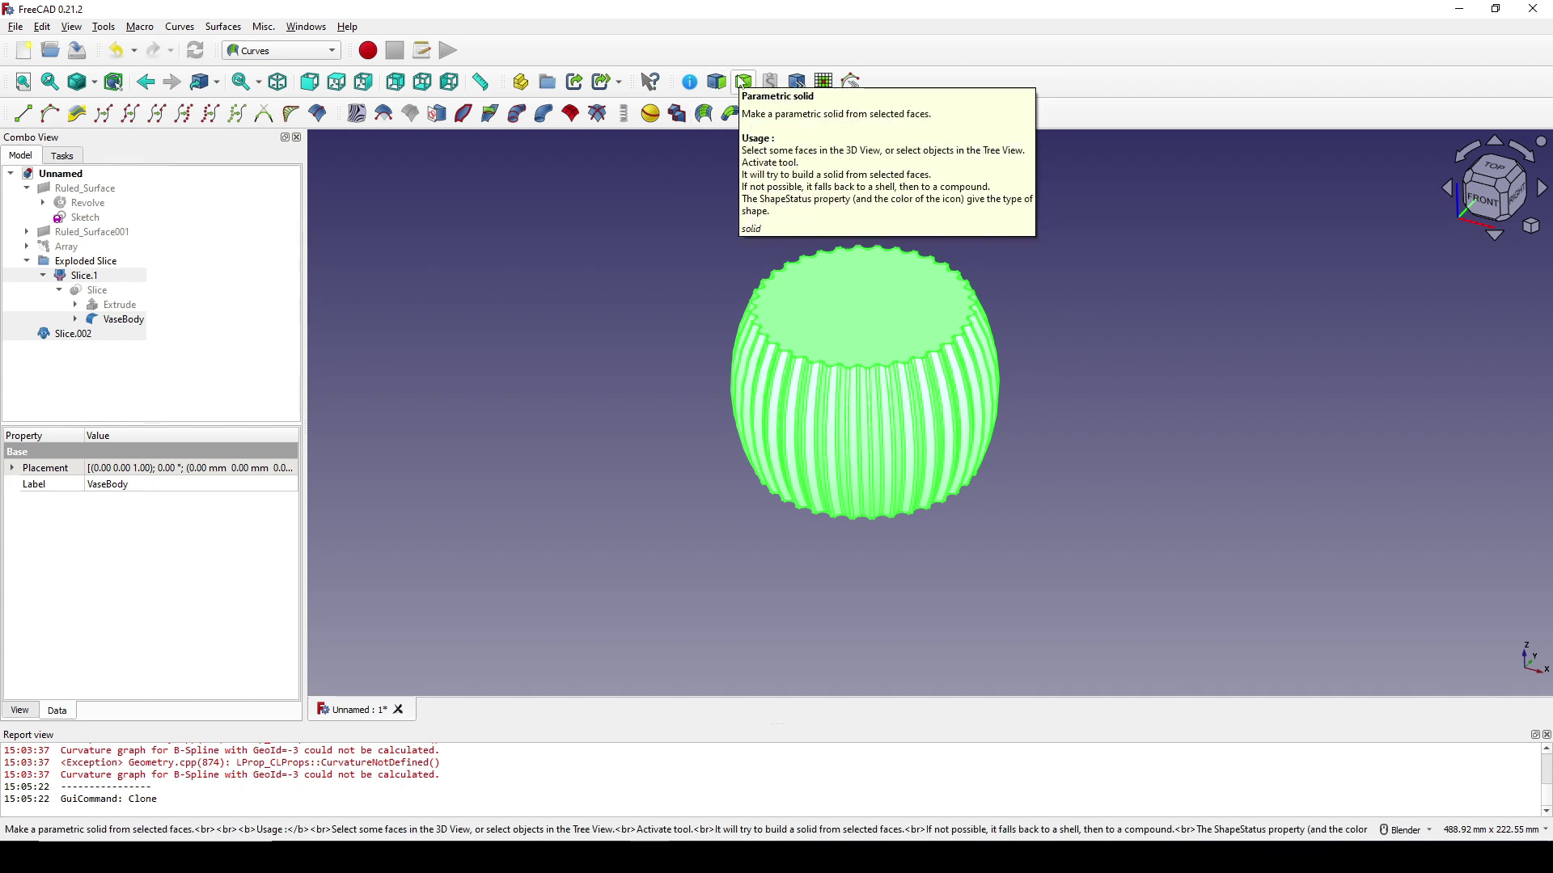
click(741, 82)
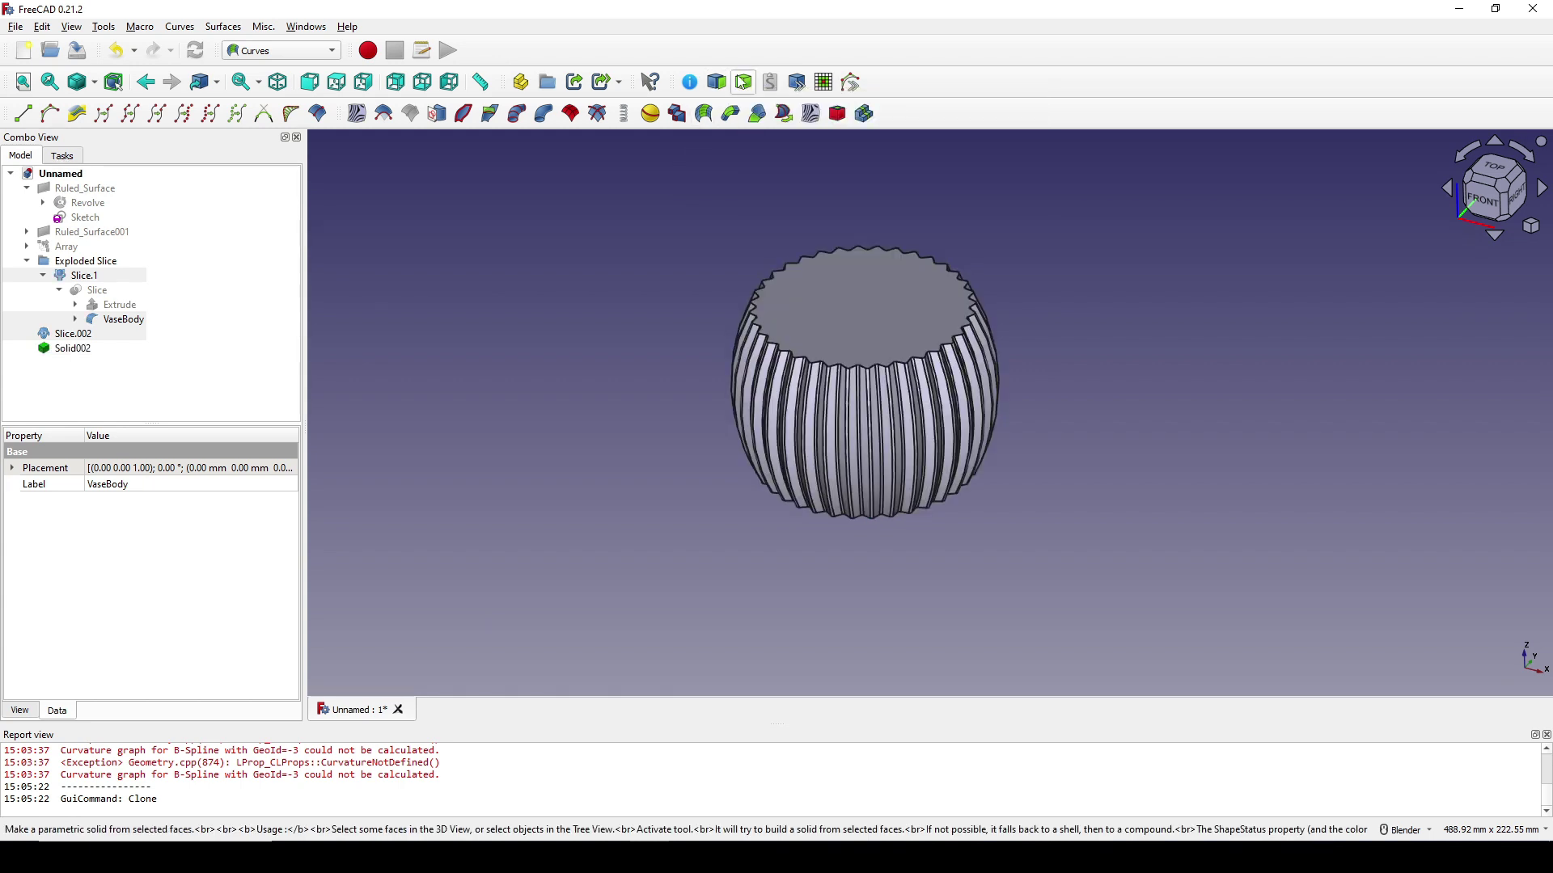
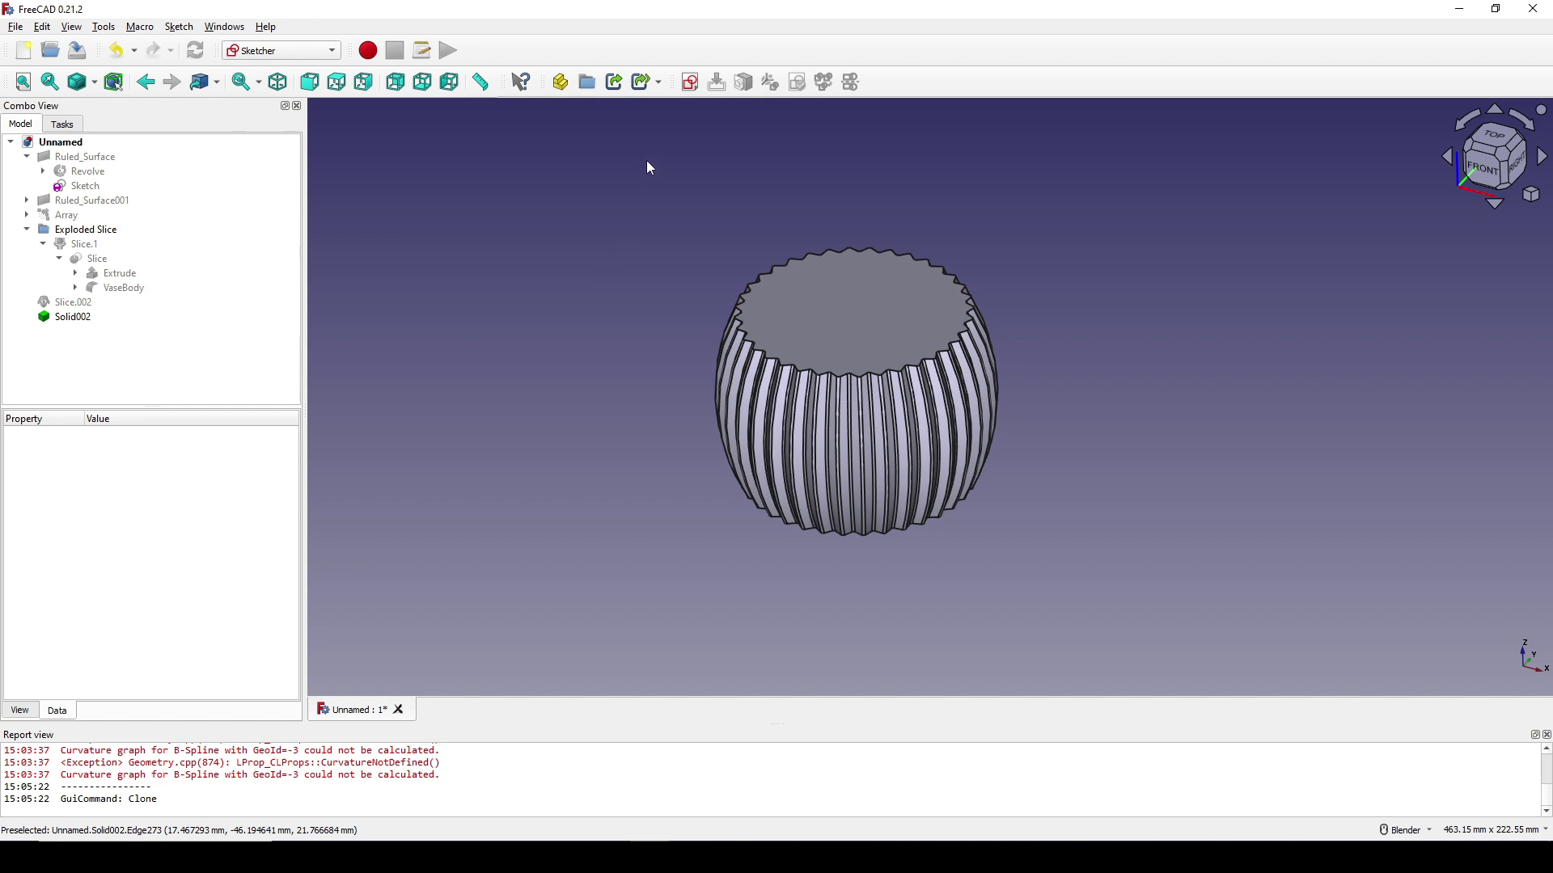
- Create a new sketch on the XZ-plane with zero offset
click(690, 82)
click(768, 404)
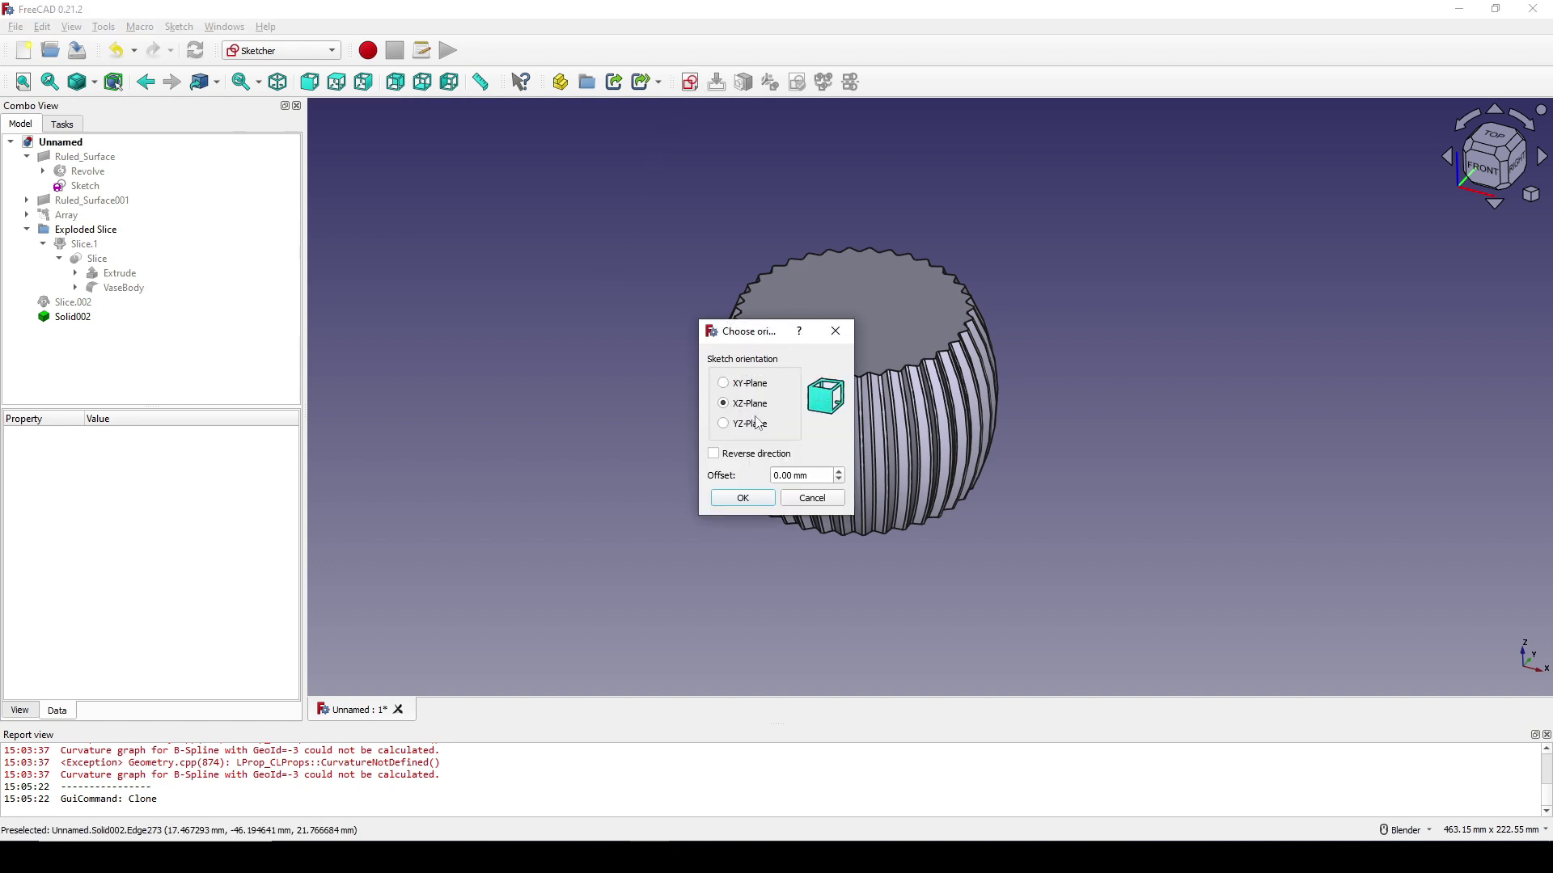
click(750, 499)
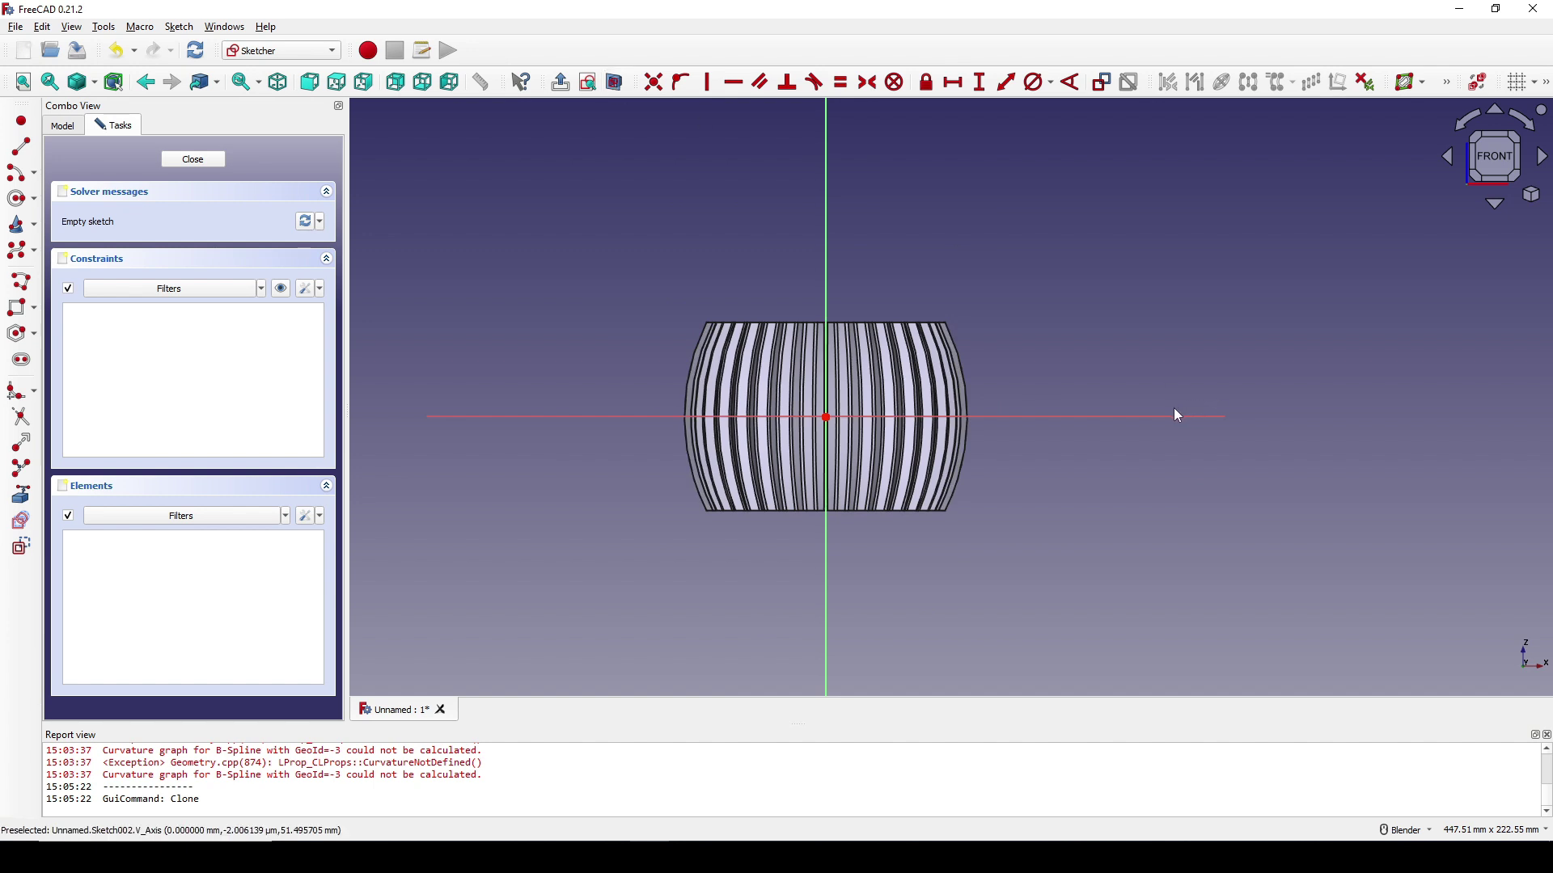
scroll(1157, 429, up, 2)
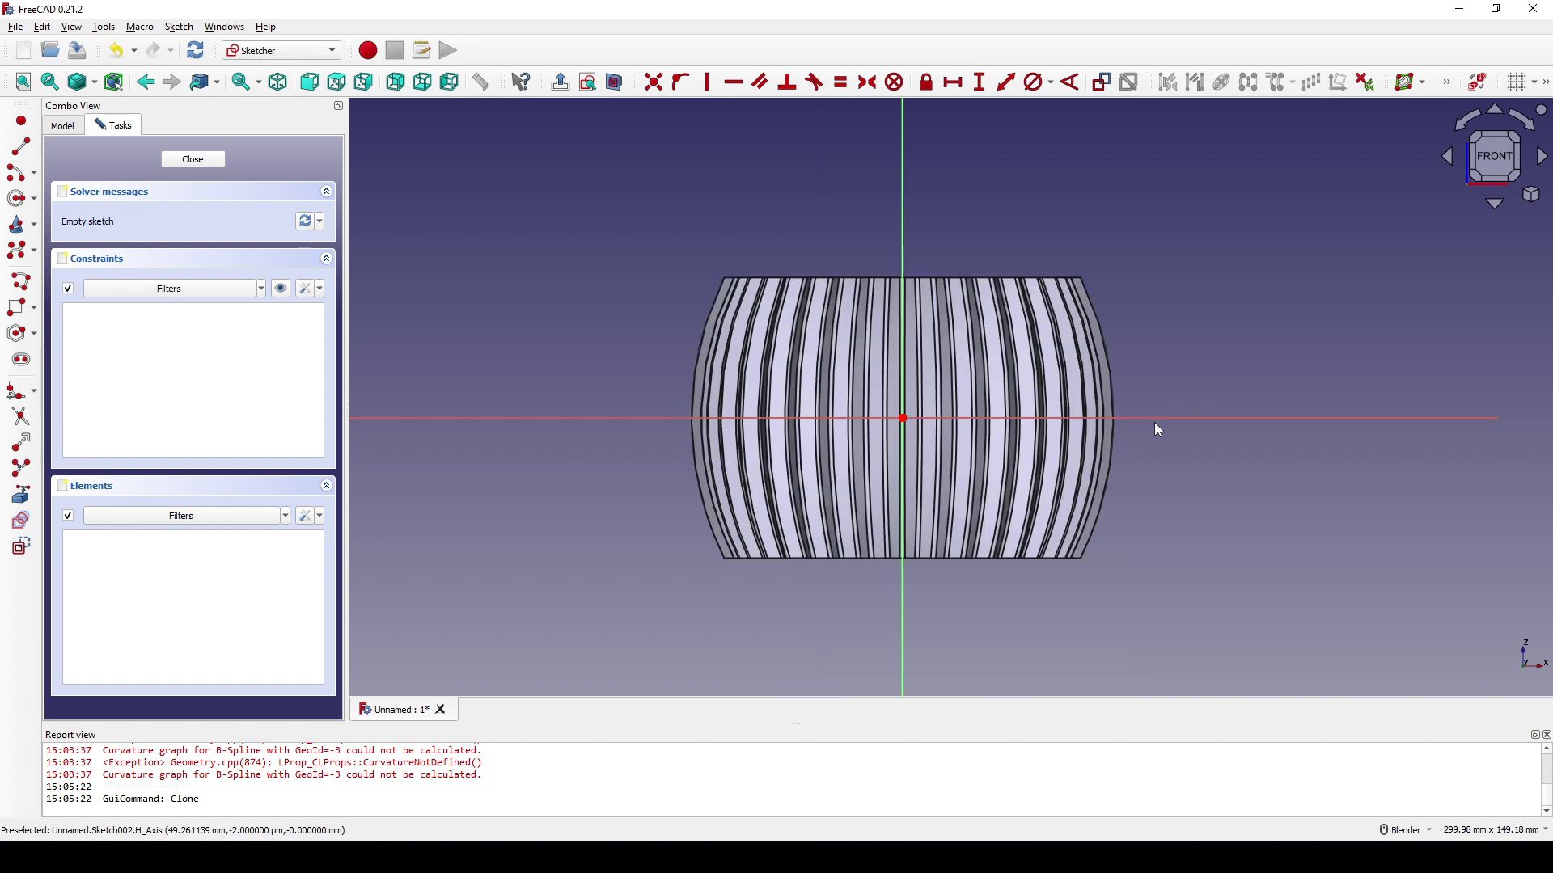
- Show the original profile Sketch, hide Solid002, and link the profile's outer arc as external geometry
click(63, 127)
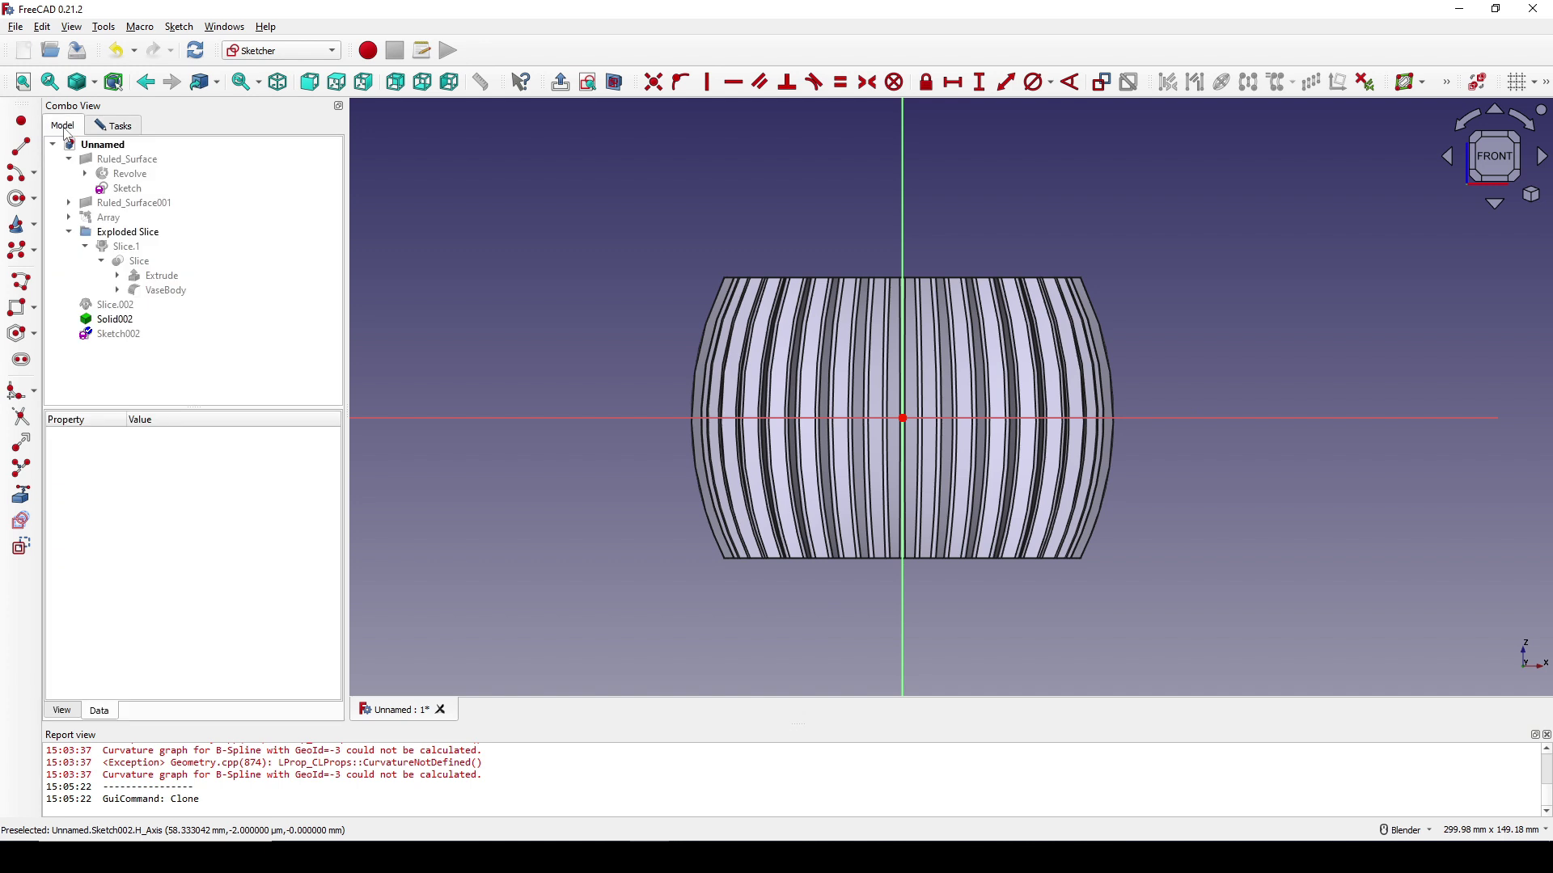
click(144, 191)
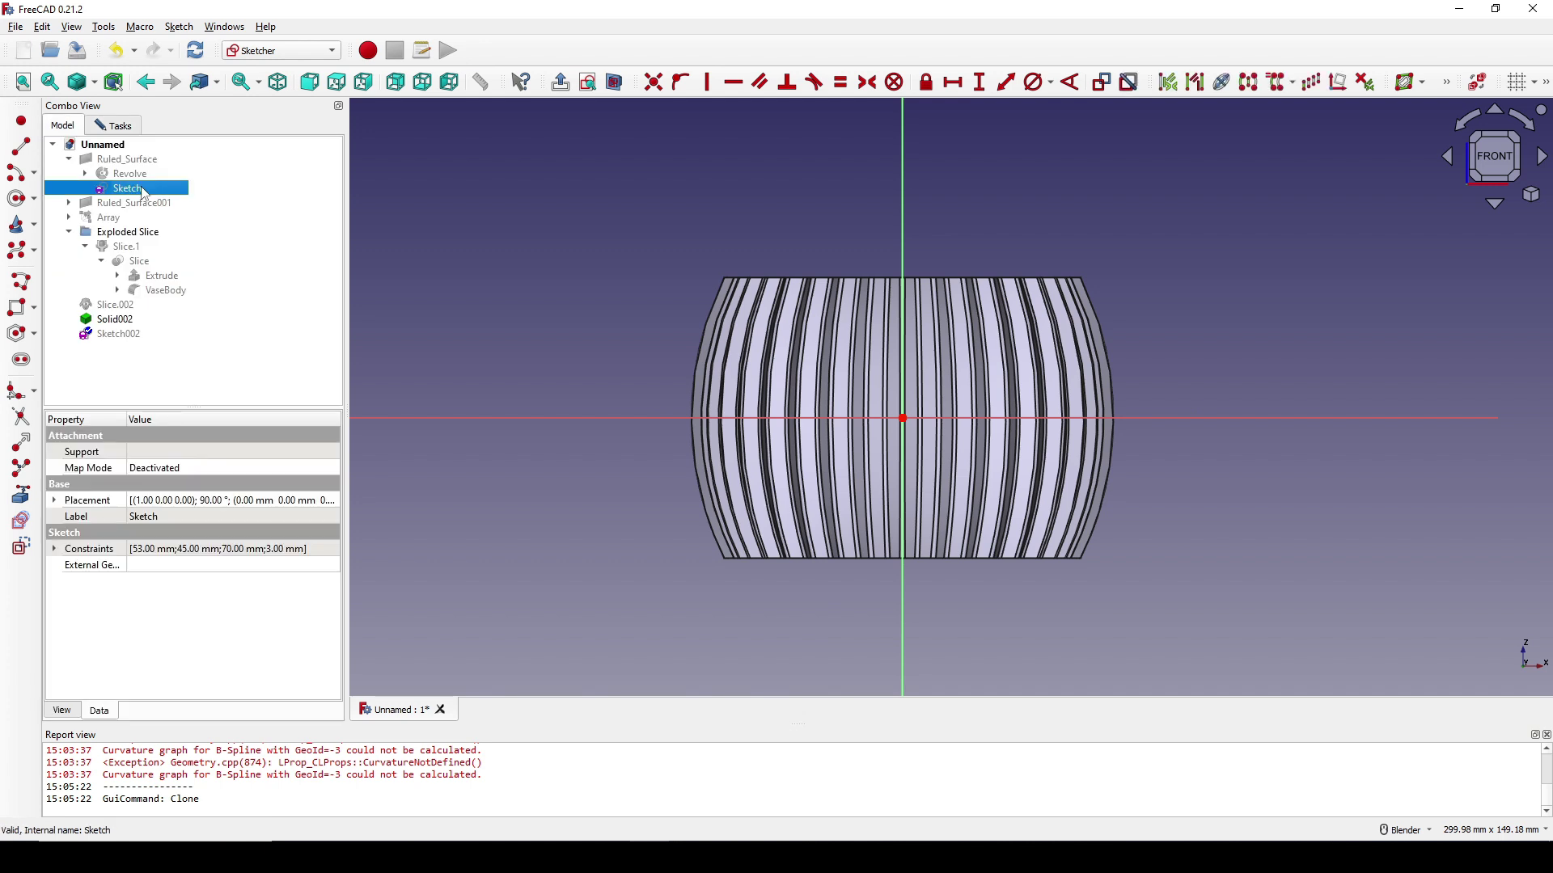
click(139, 321)
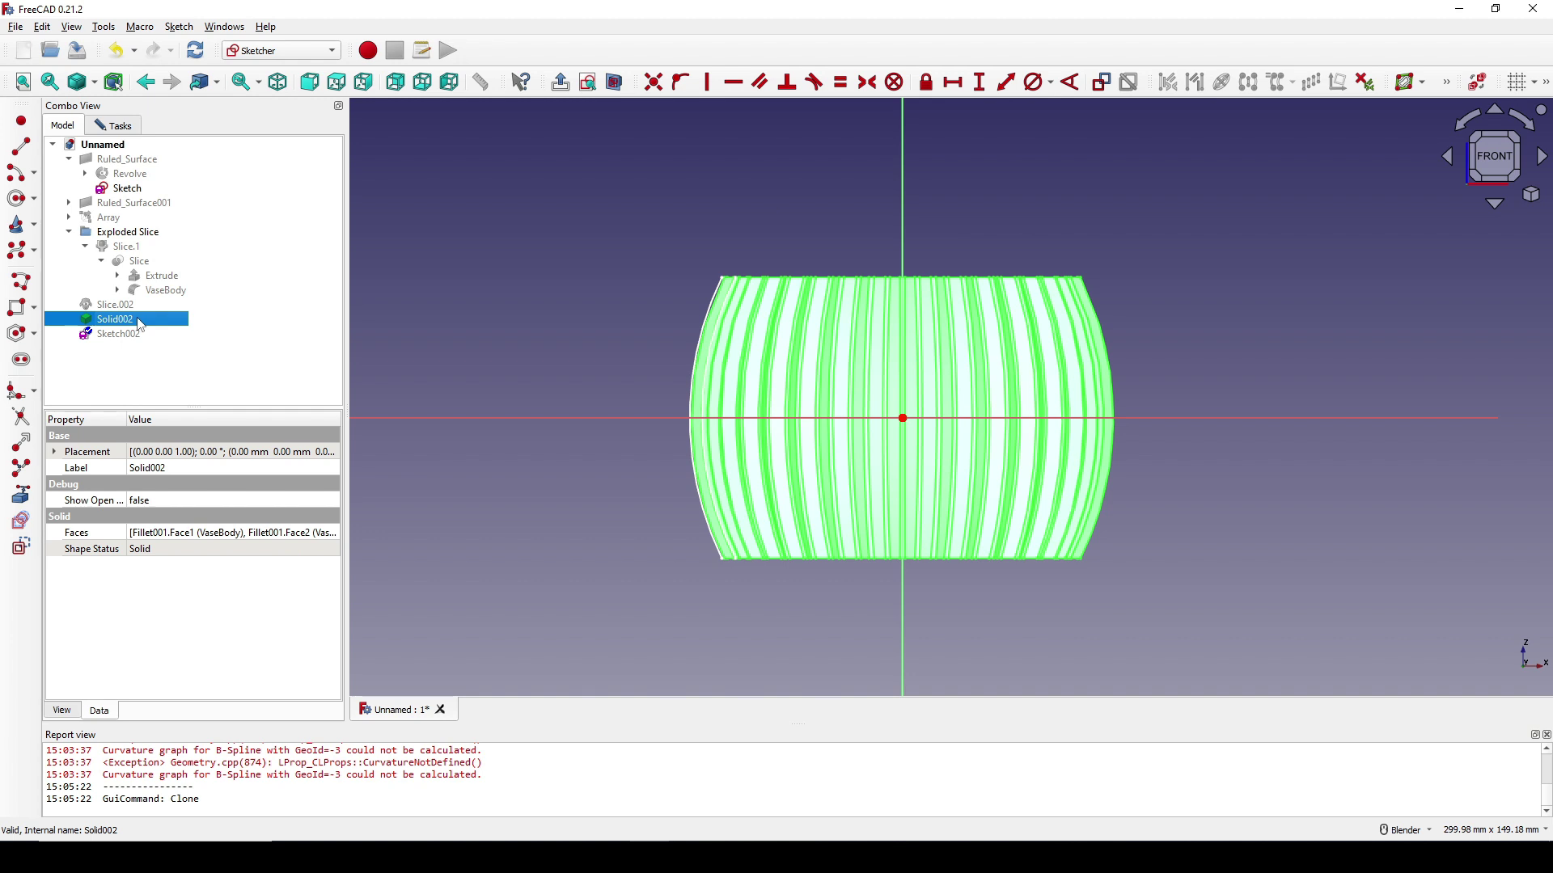
key(space)
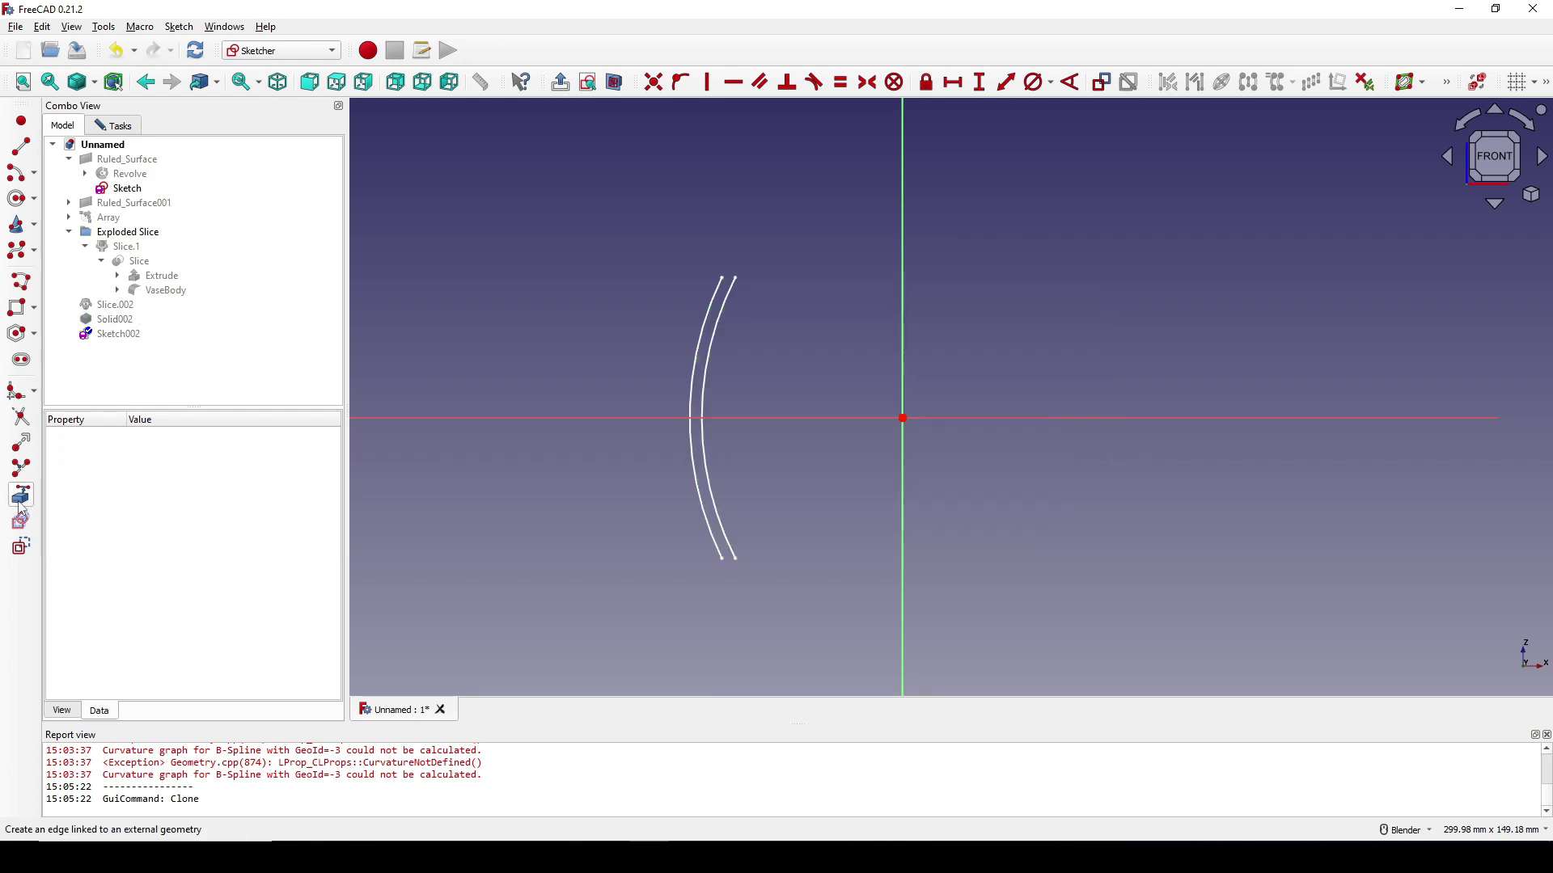
click(566, 497)
click(698, 498)
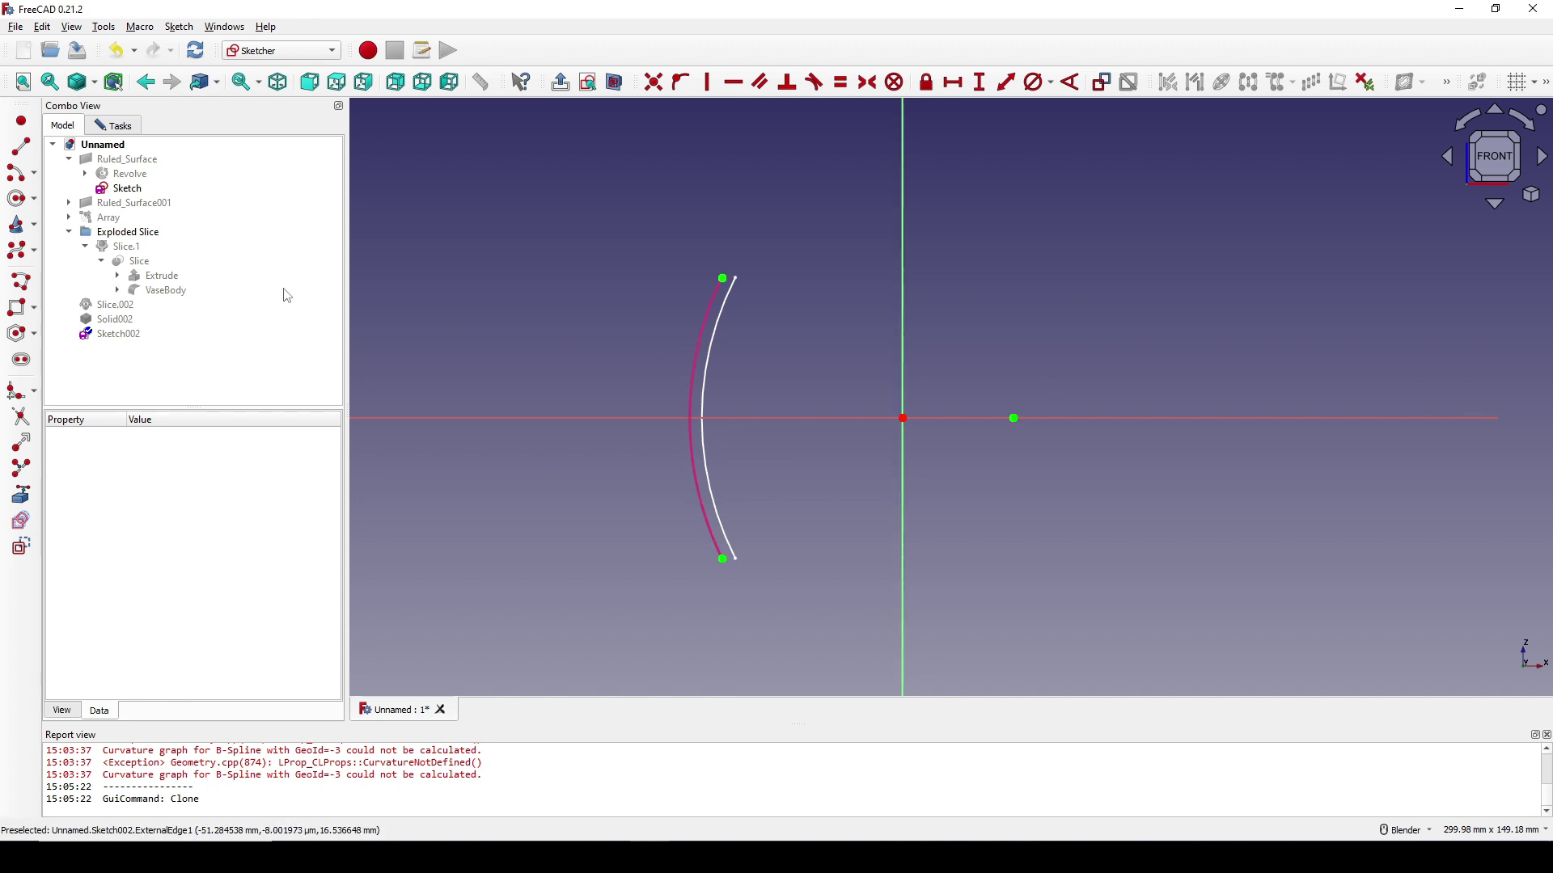
- Draw an arc just outside the linked profile arc, centred on that arc's centre point
click(14, 175)
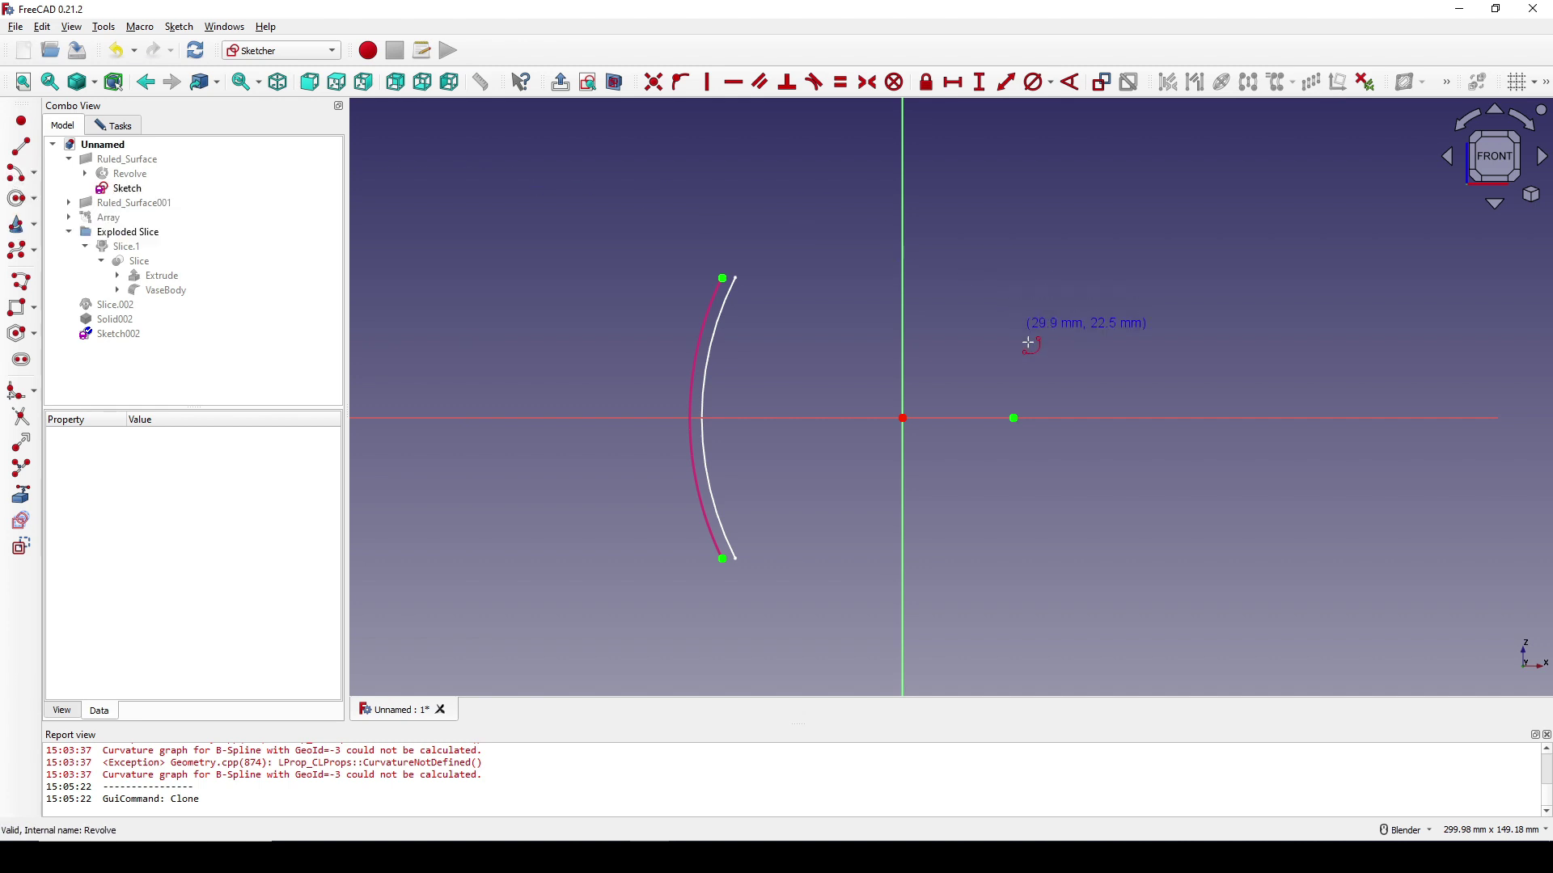
click(1013, 419)
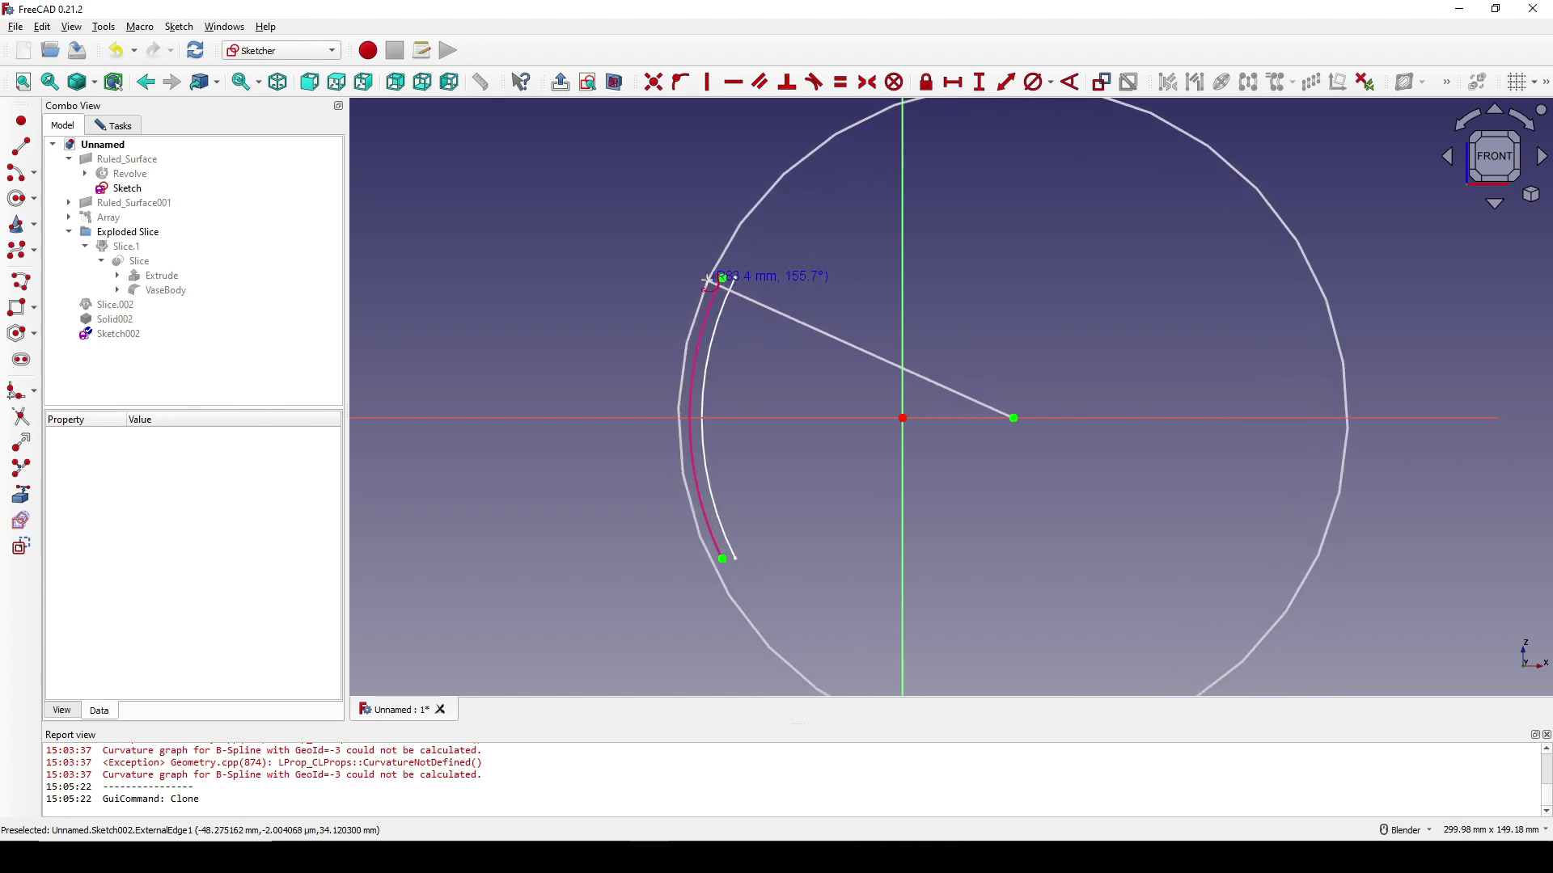
click(709, 271)
click(724, 597)
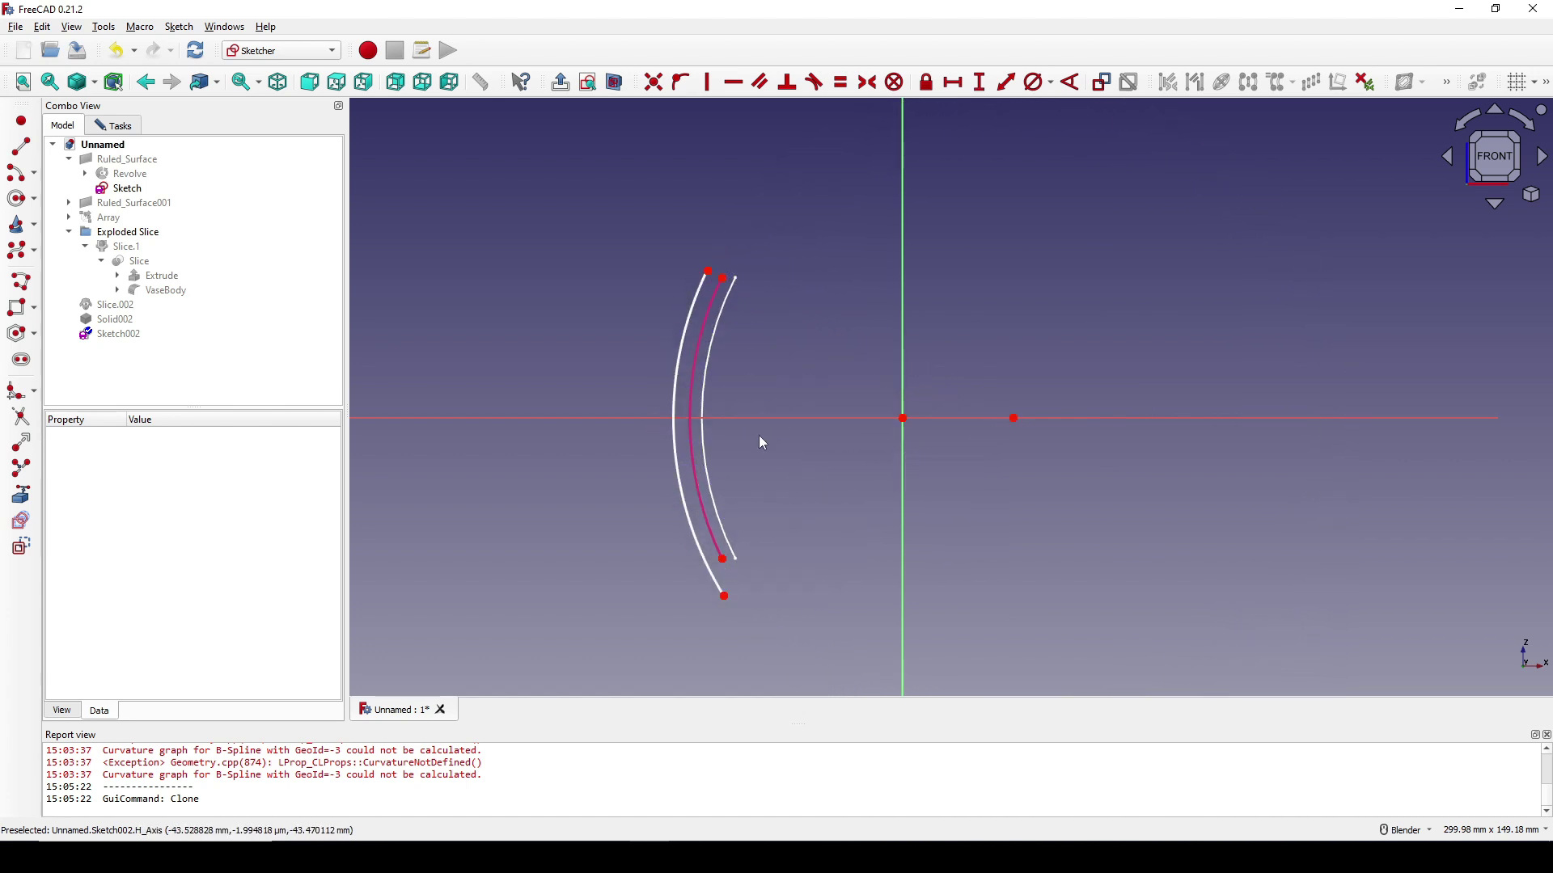
- Constrain the new arc's upper endpoint level with the linked arc's upper endpoint and 3 mm from it horizontally
click(710, 273)
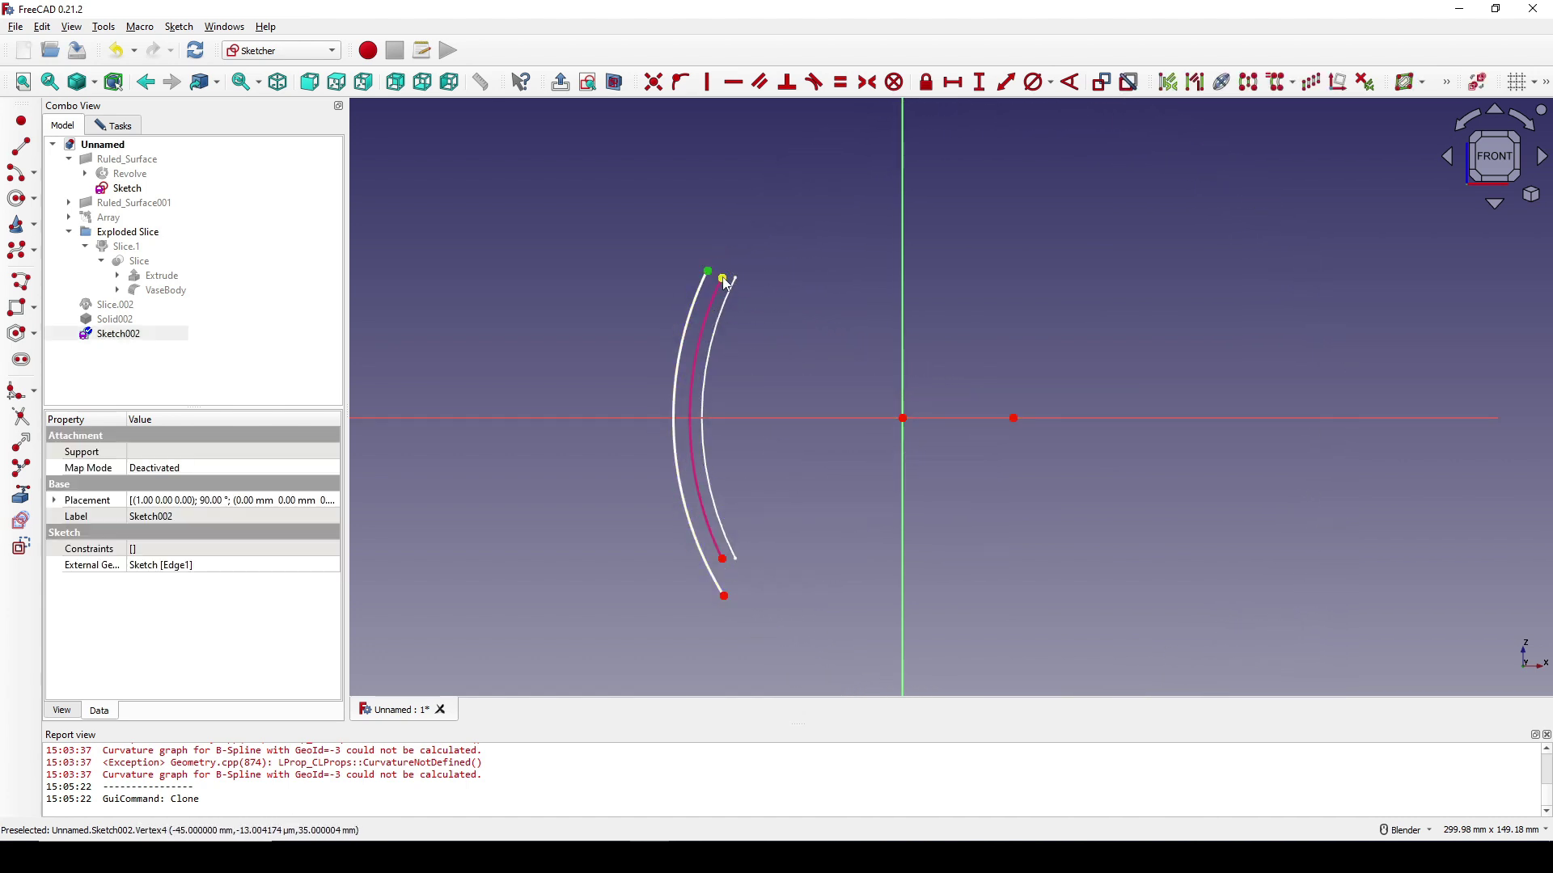
click(726, 282)
key(h)
text(l)
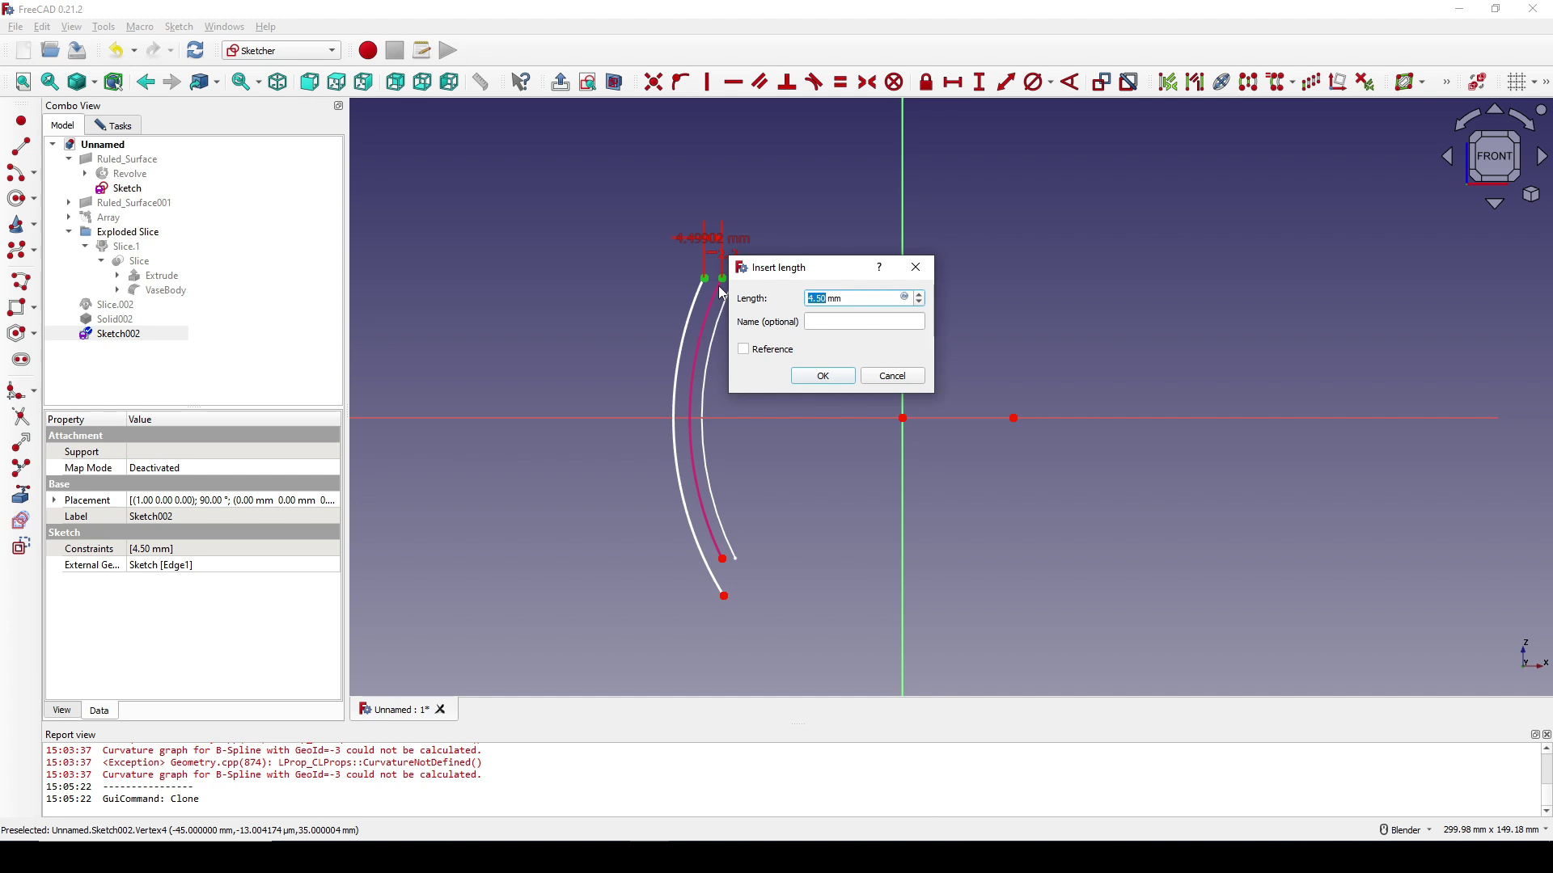
text(3)
click(822, 376)
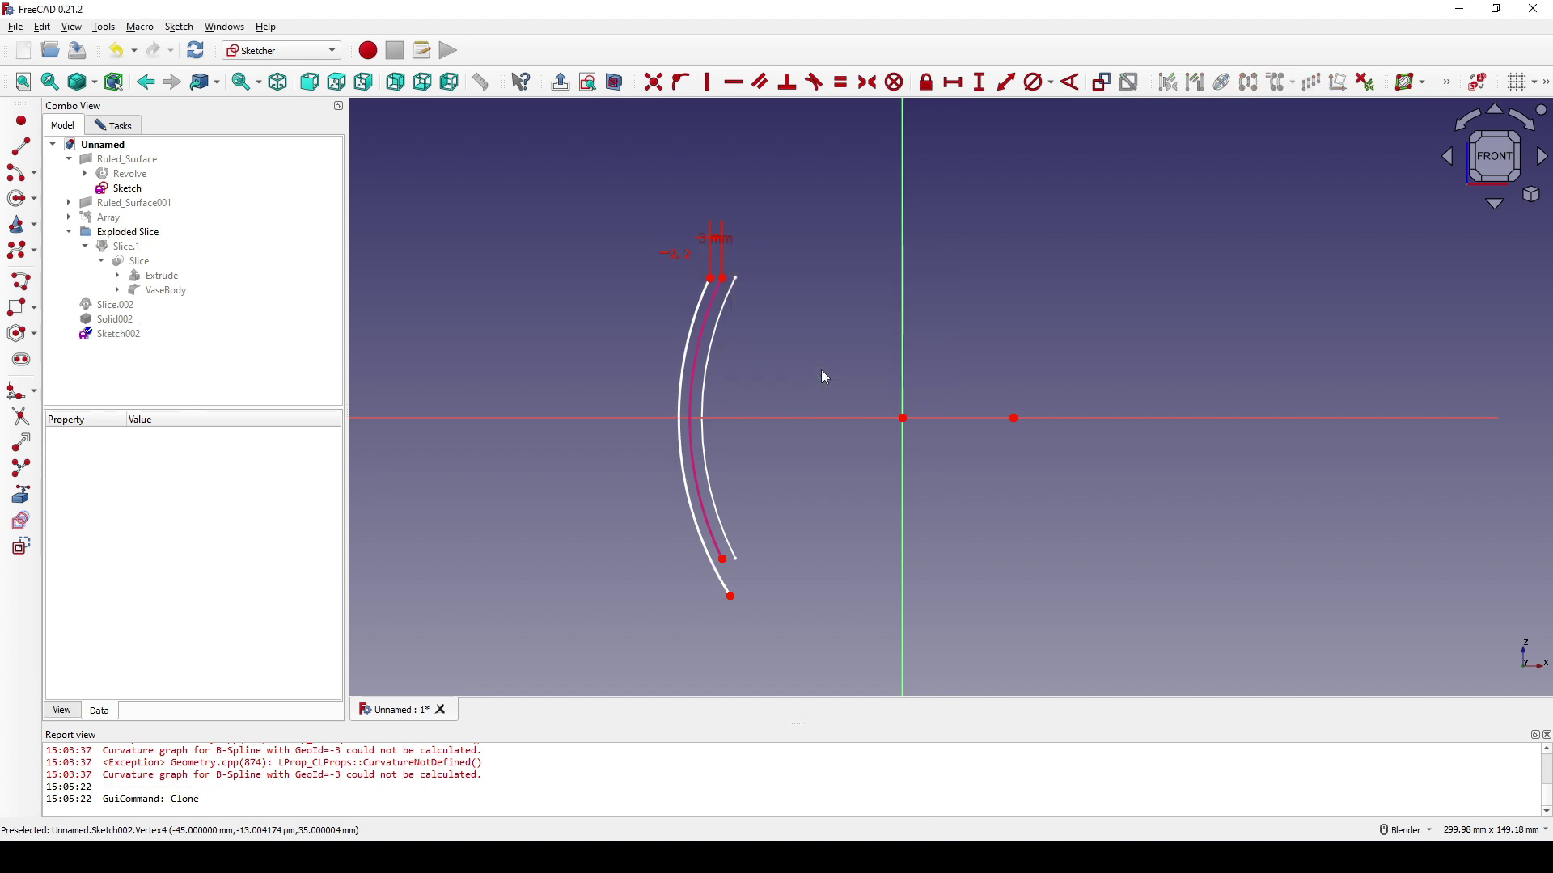
drag(715, 237, 584, 232)
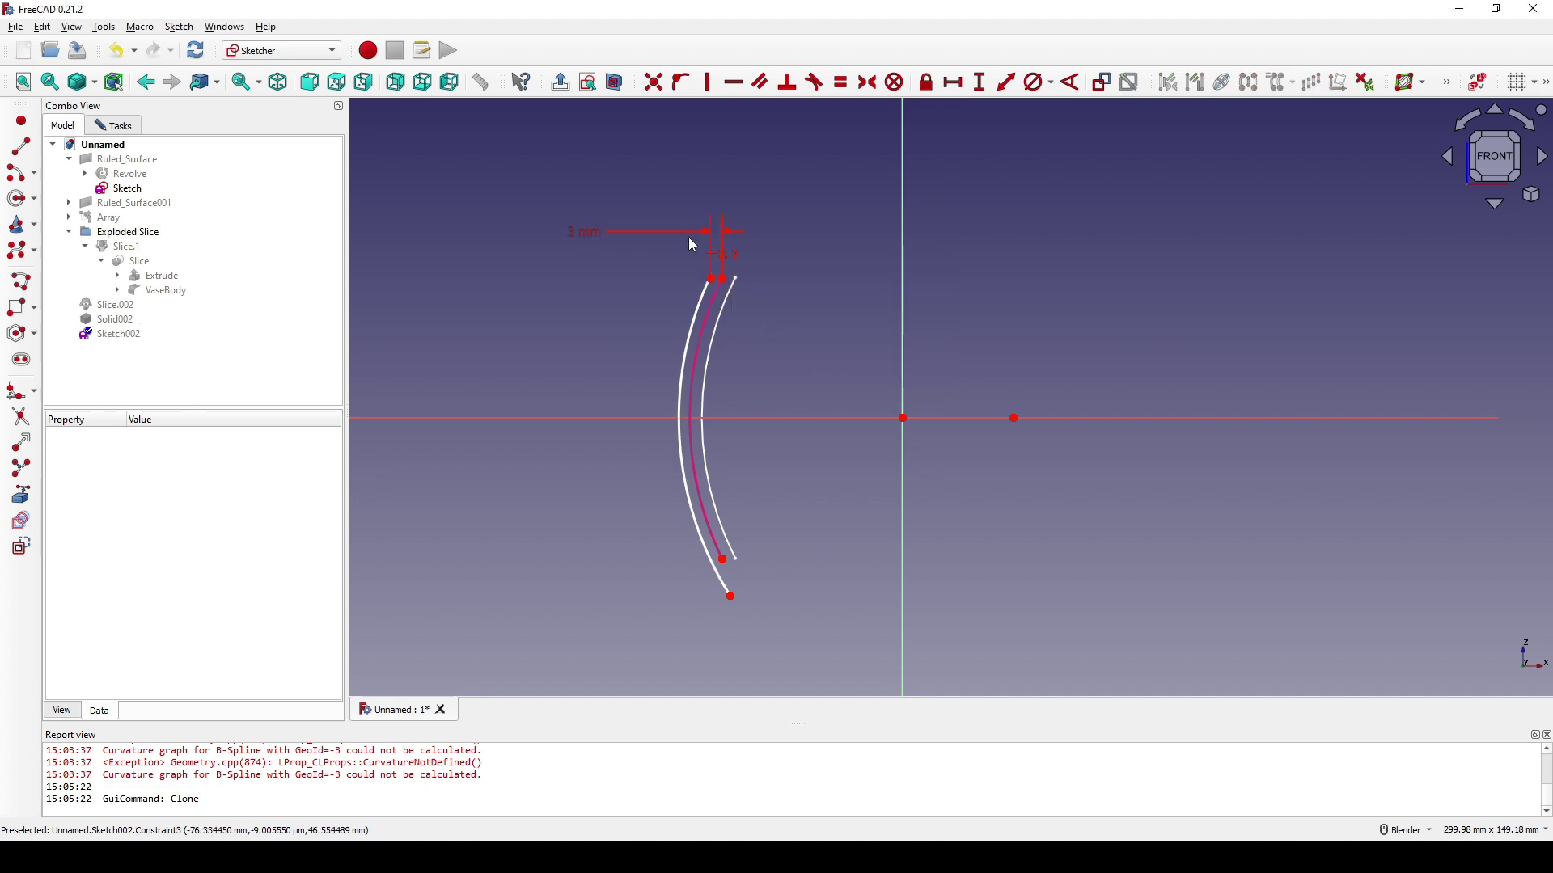
- Constrain the new arc's lower endpoint to a vertical distance of 5 mm from the linked arc's lower endpoint
click(724, 557)
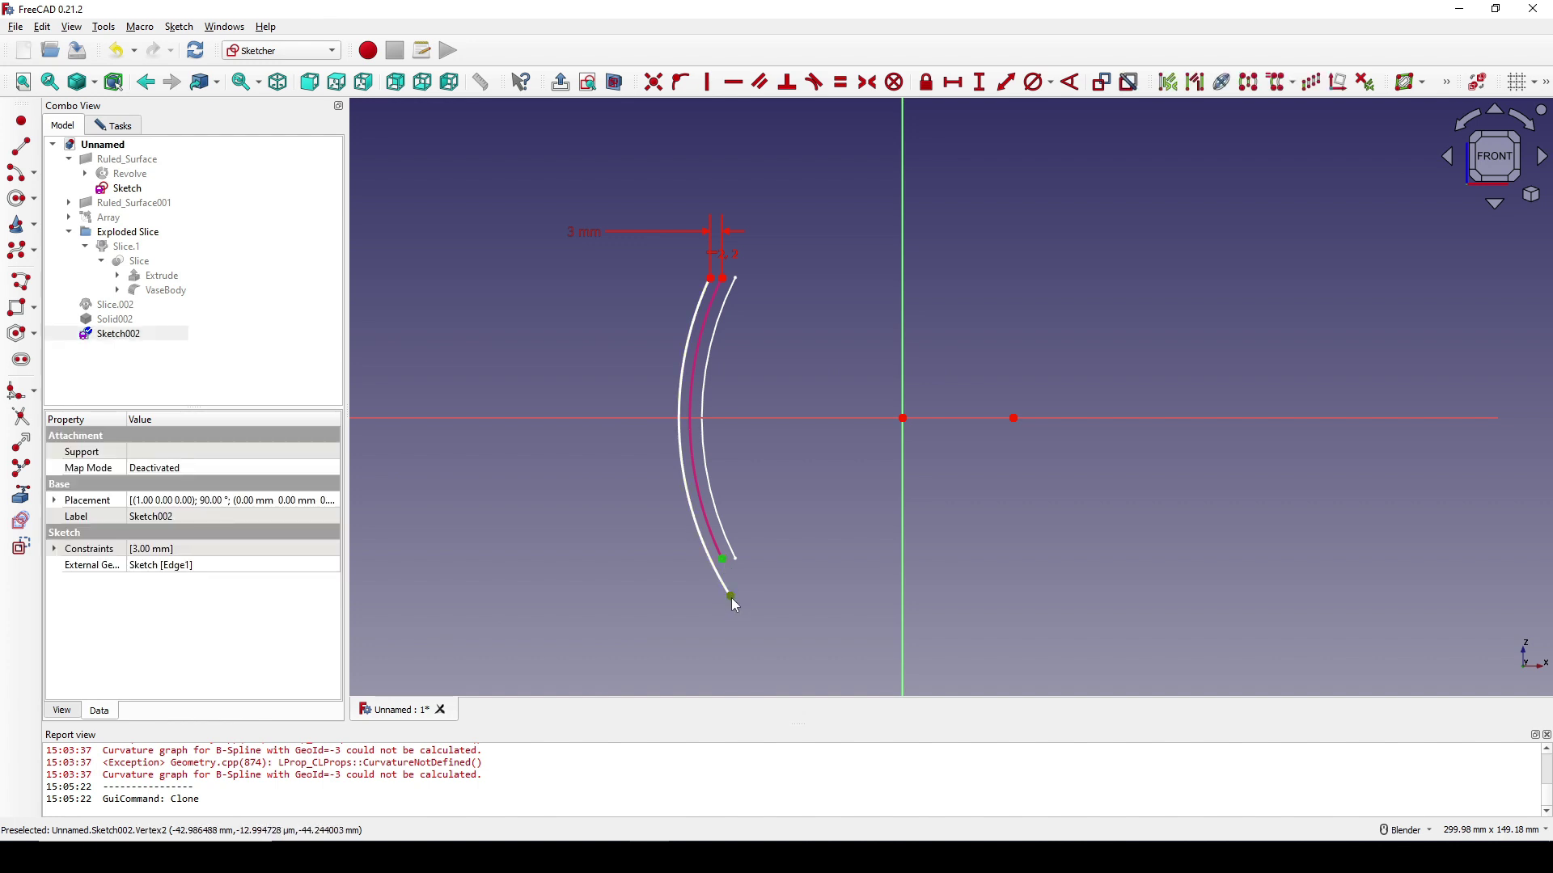
text(i)
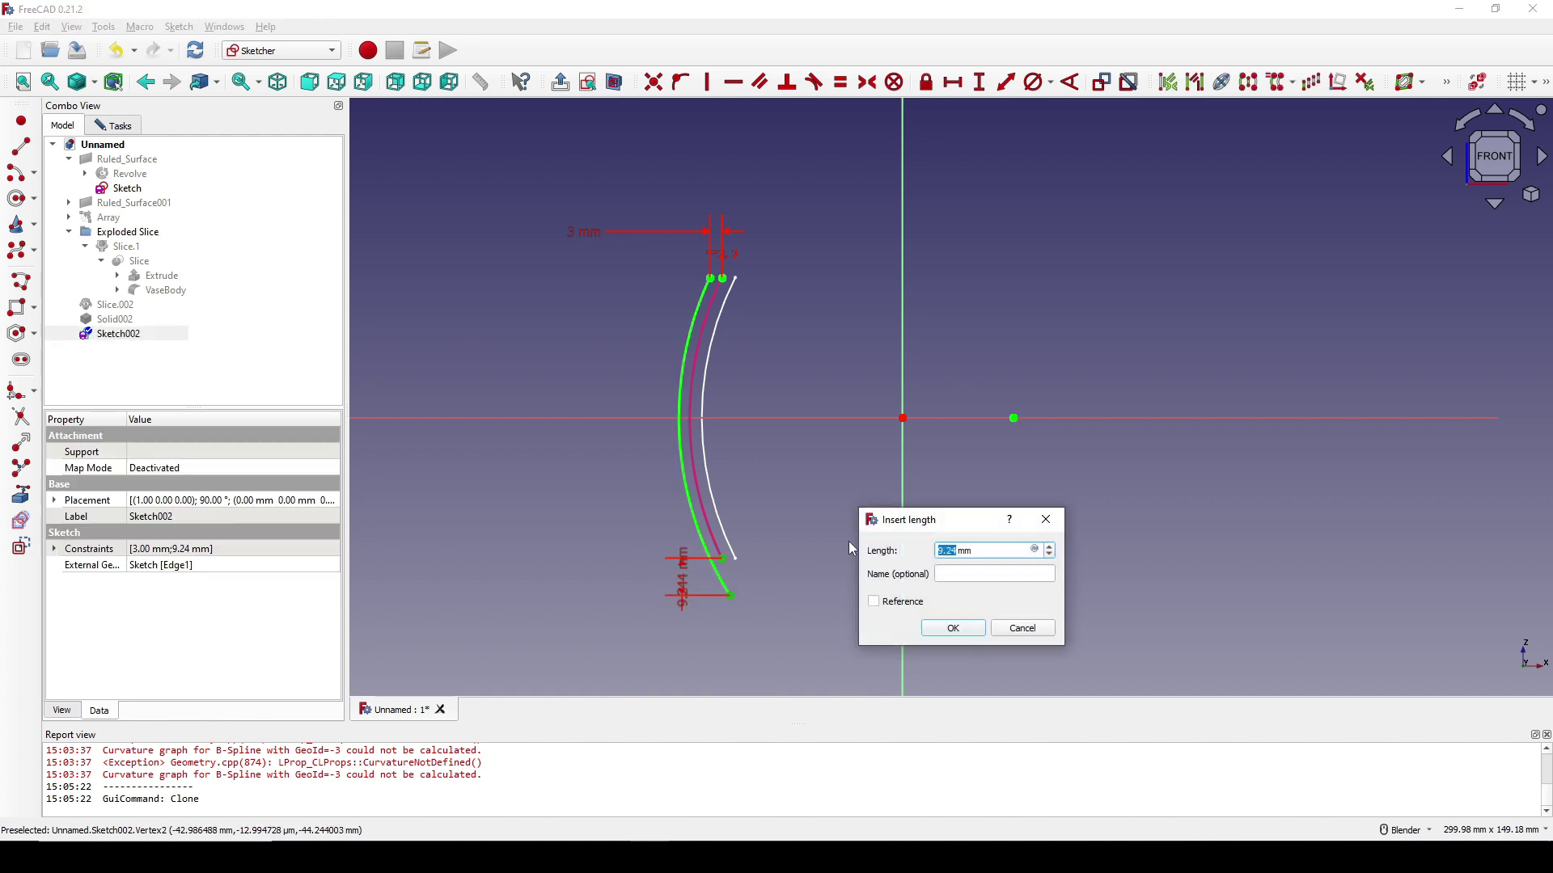
text(5)
click(959, 630)
drag(691, 583, 621, 627)
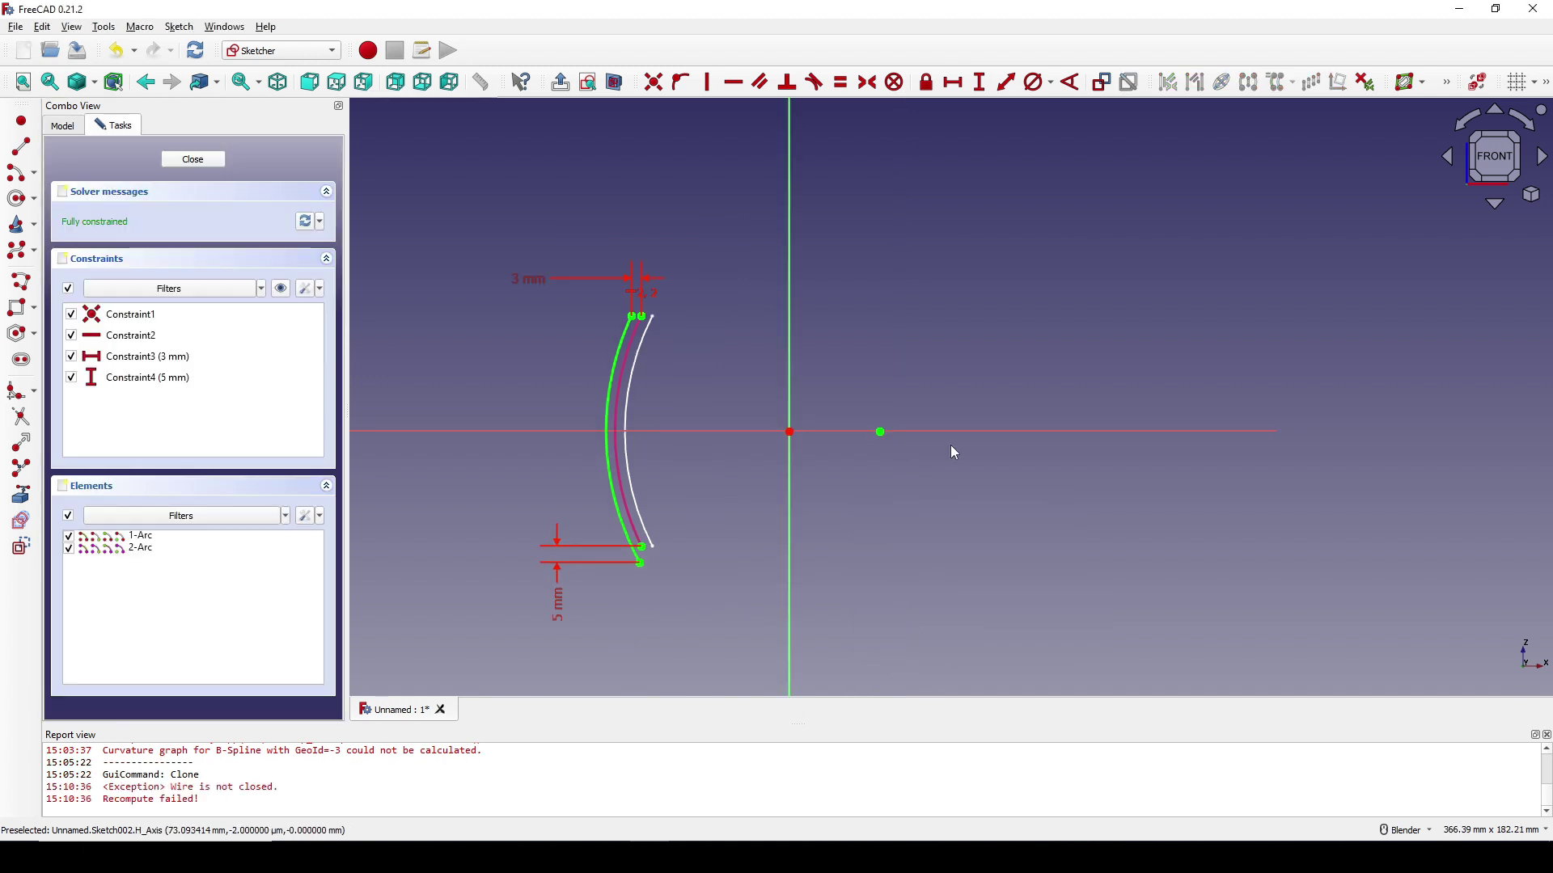
- Close the profile with a polyline from the outer arc's lower end to the vertical axis, up along it, and back to the arc's upper end
click(21, 281)
click(641, 562)
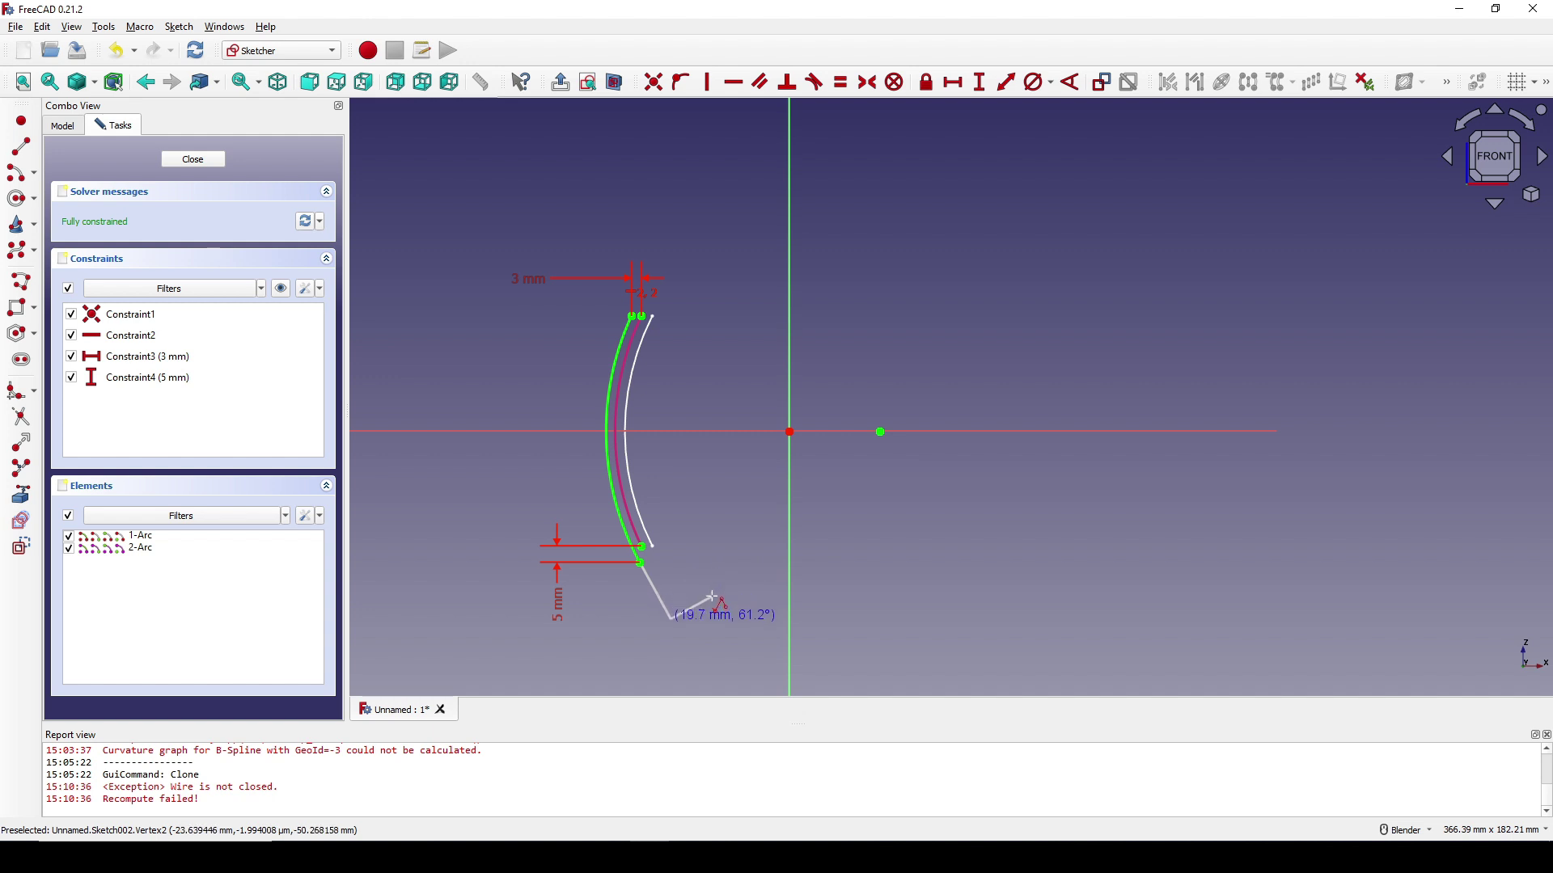
click(790, 562)
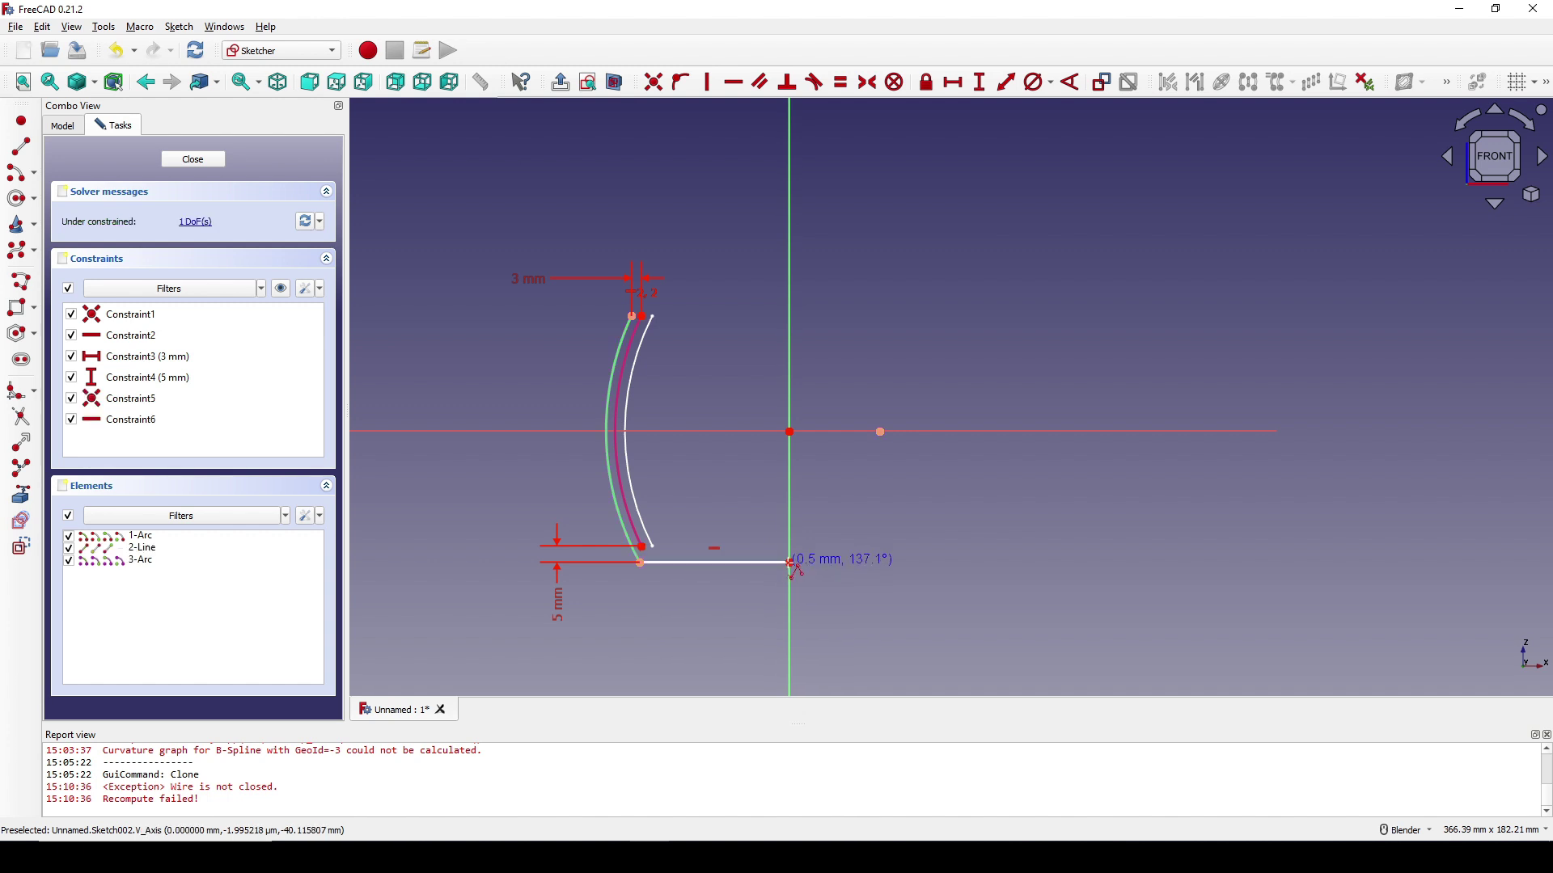
click(791, 298)
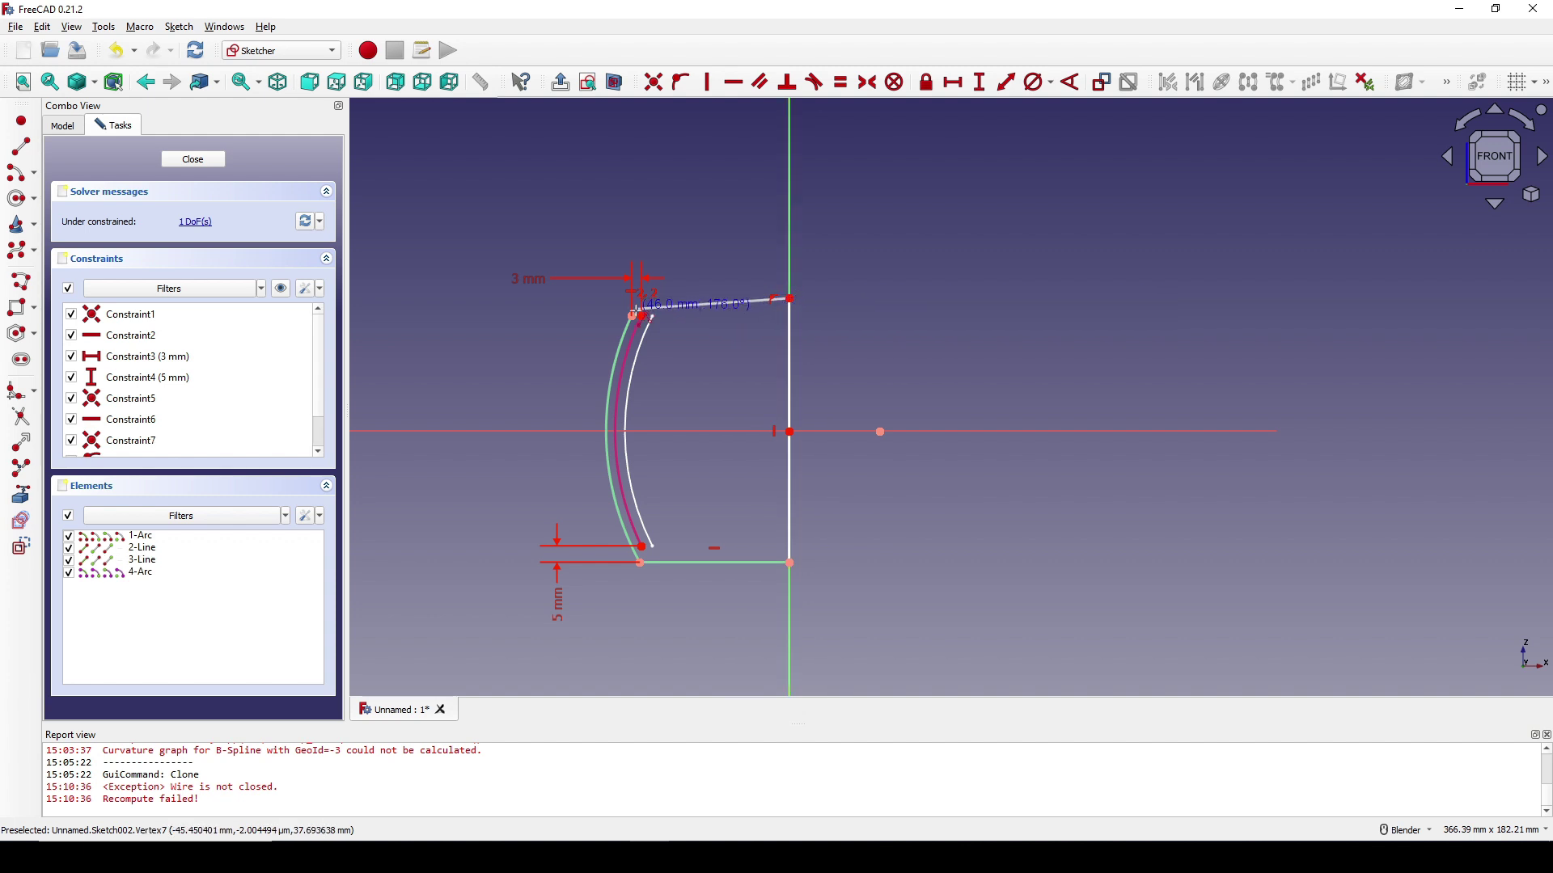
click(643, 316)
right_click(831, 314)
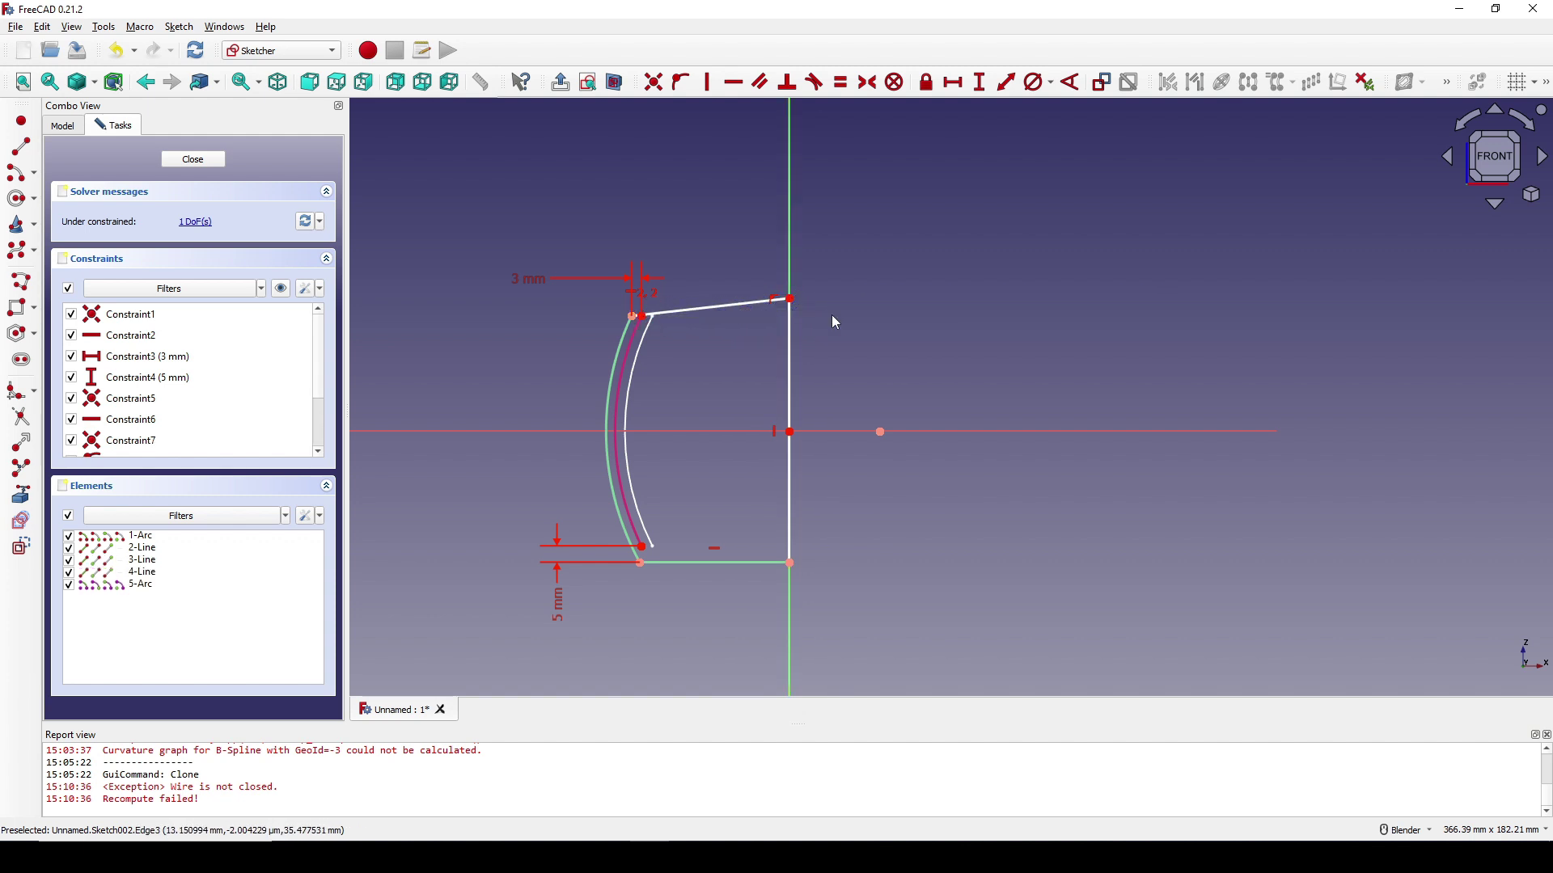
- Make the profile's upper line horizontal and finish the sketch
click(750, 304)
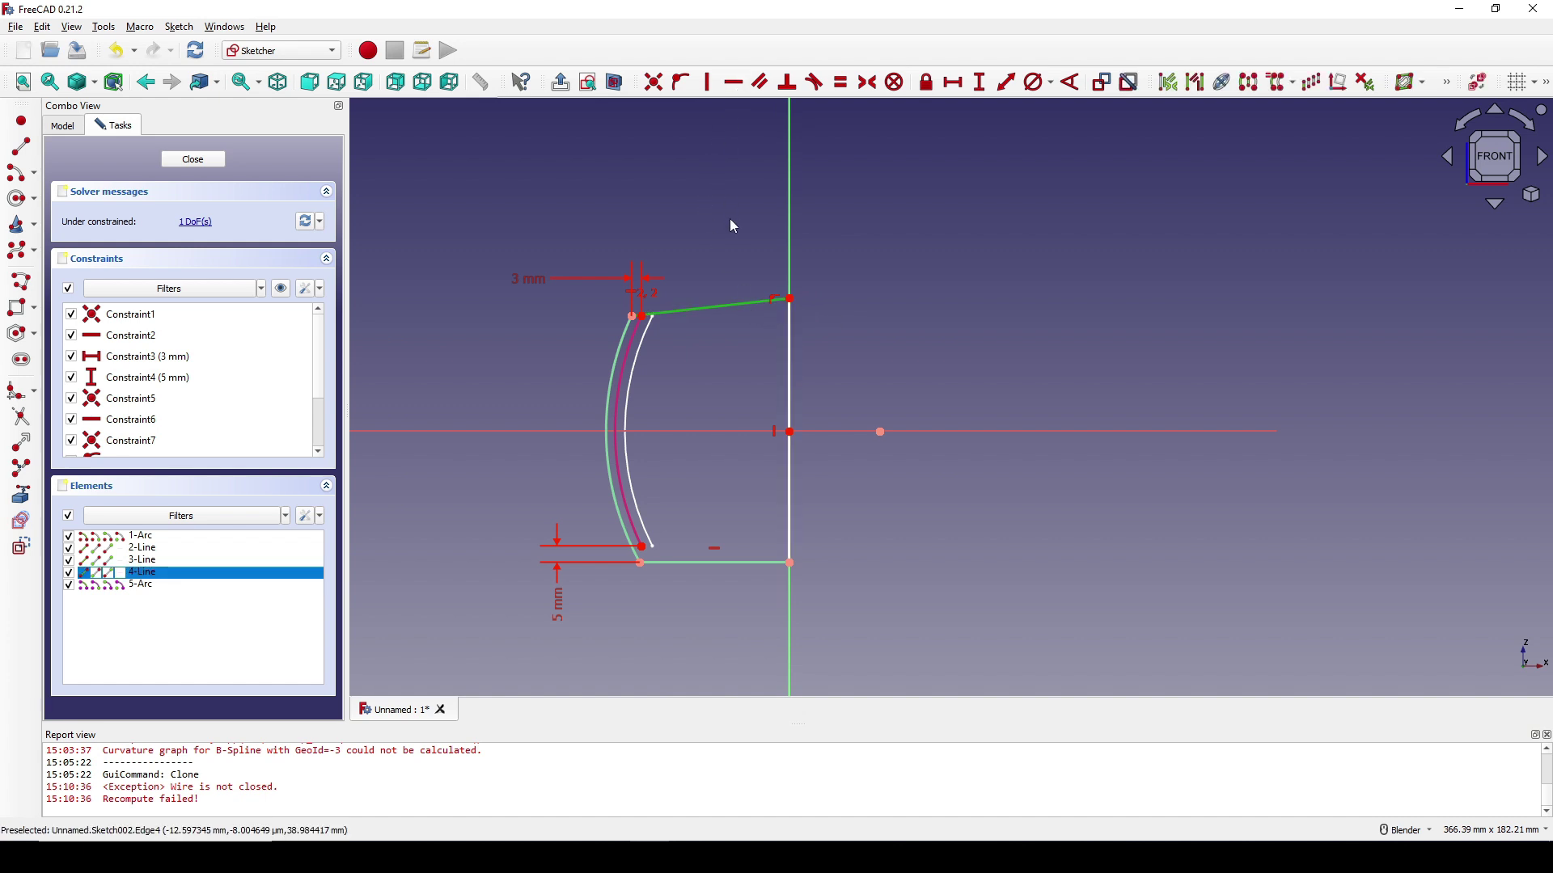
key(h)
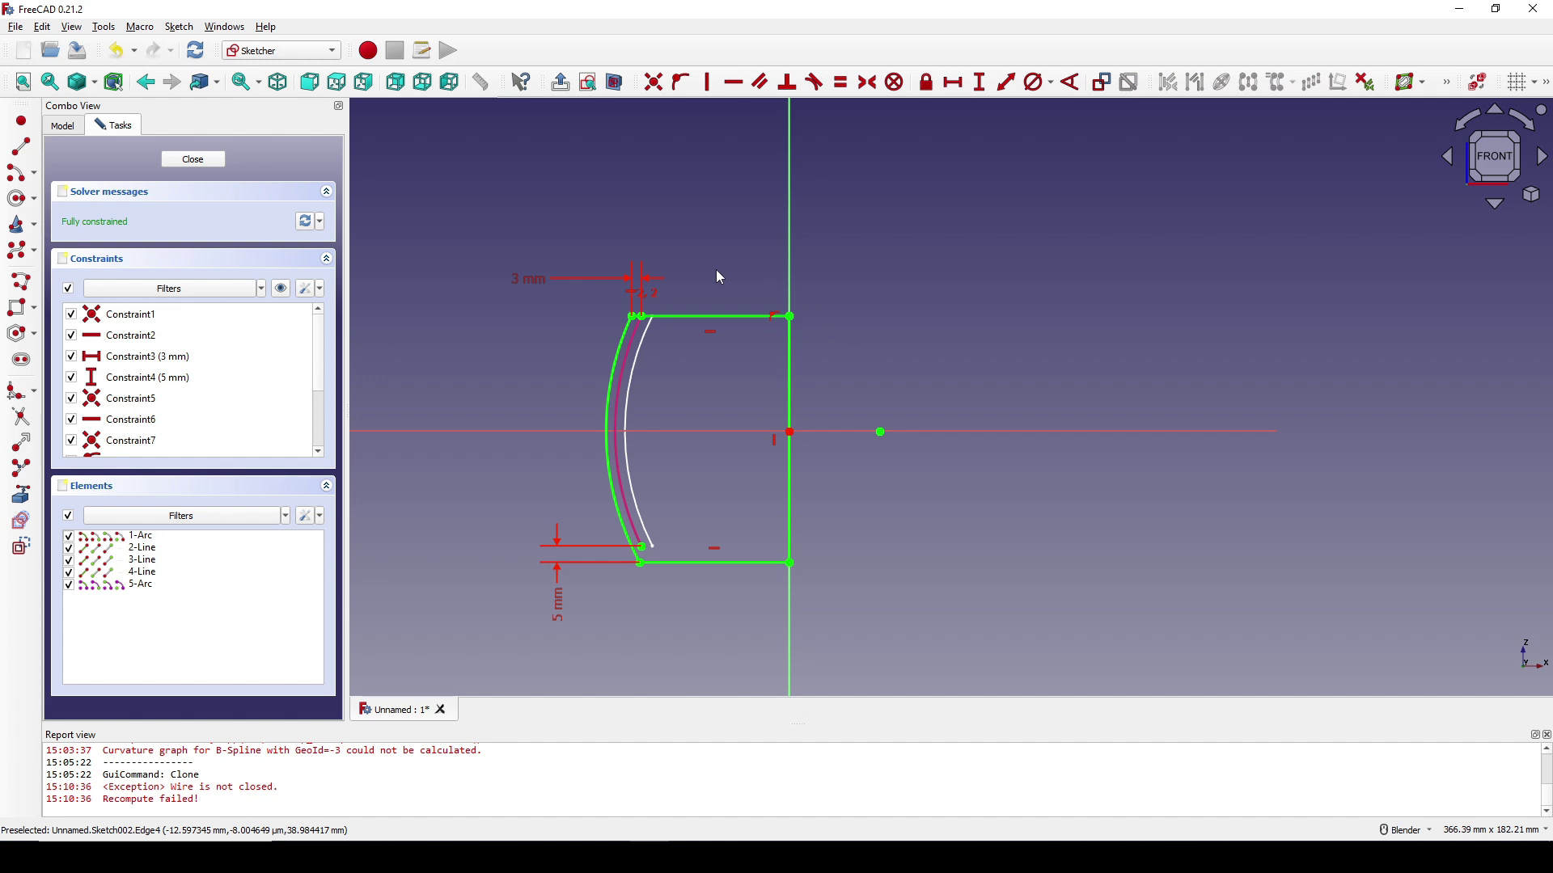
click(194, 161)
- Revolve Sketch002 360° about the Z direction in the Part workbench, creating a solid
click(282, 50)
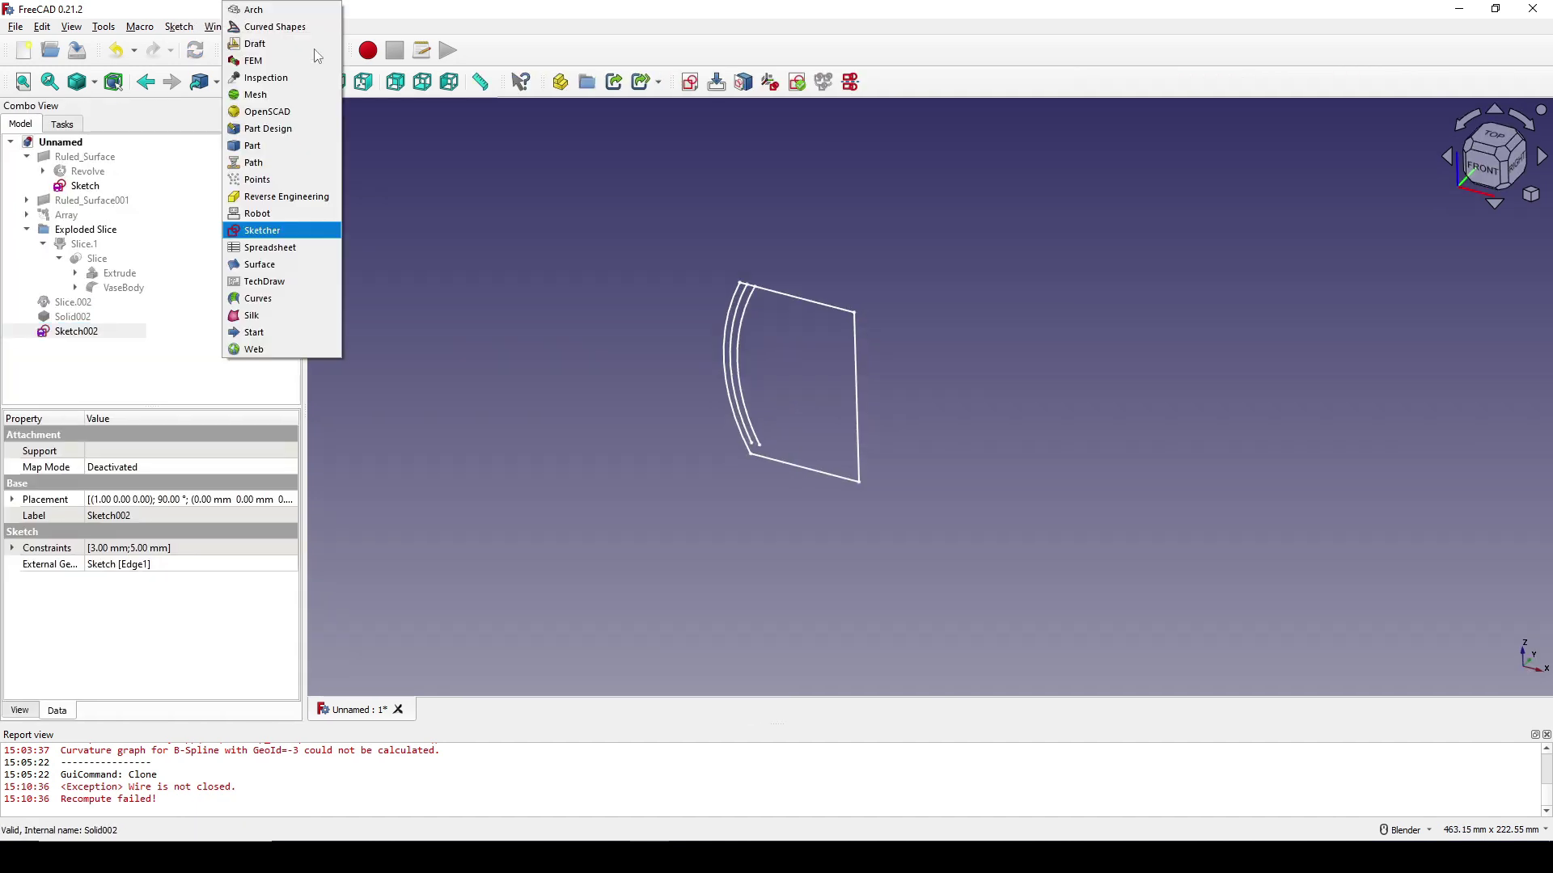
click(161, 365)
click(141, 369)
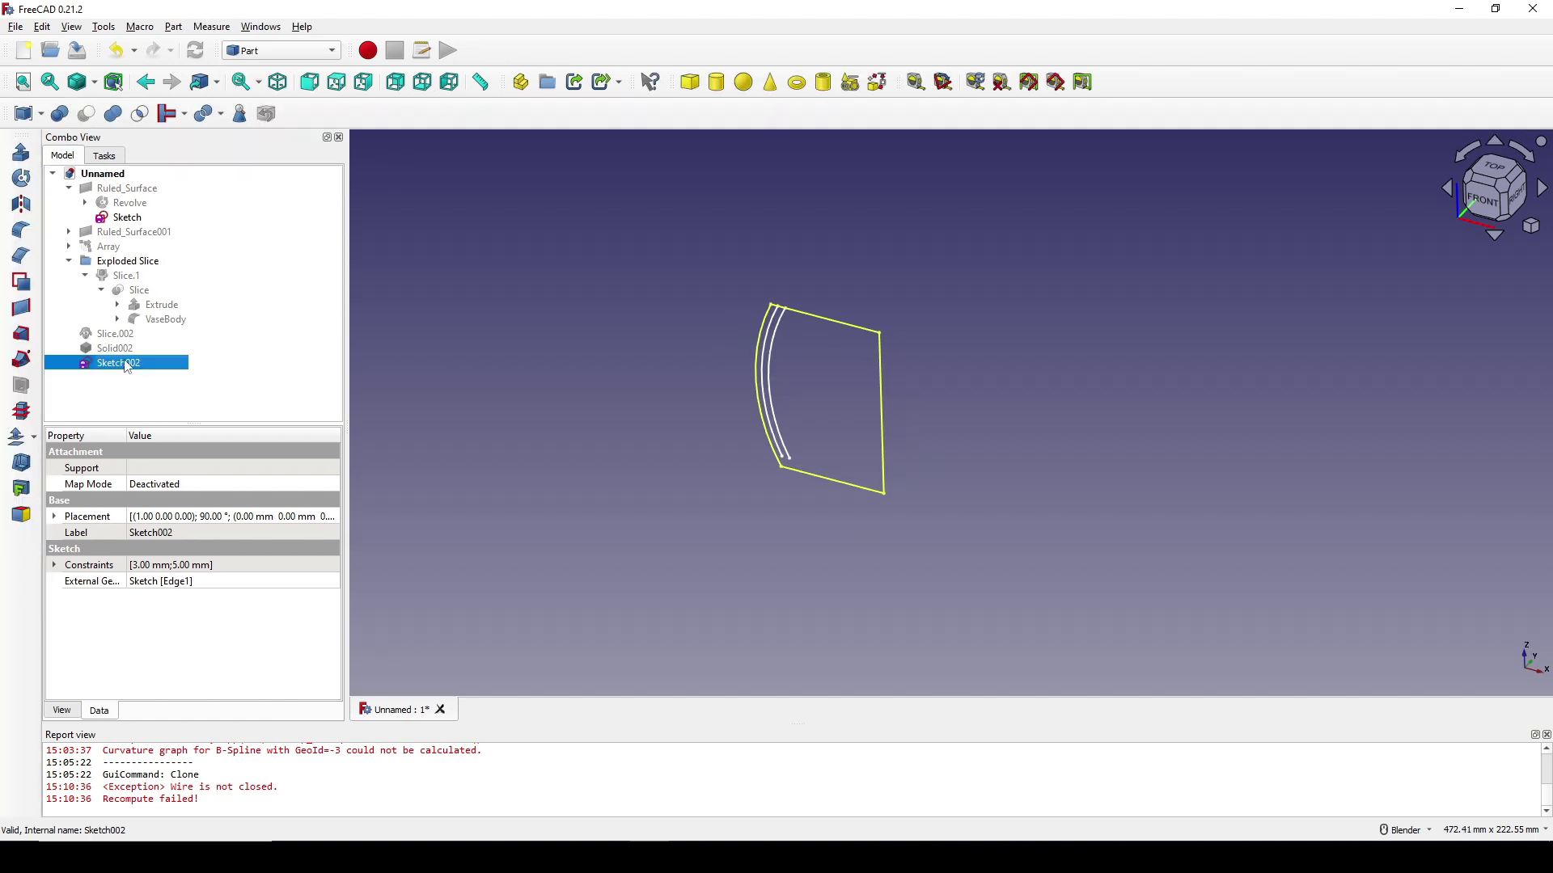
click(21, 179)
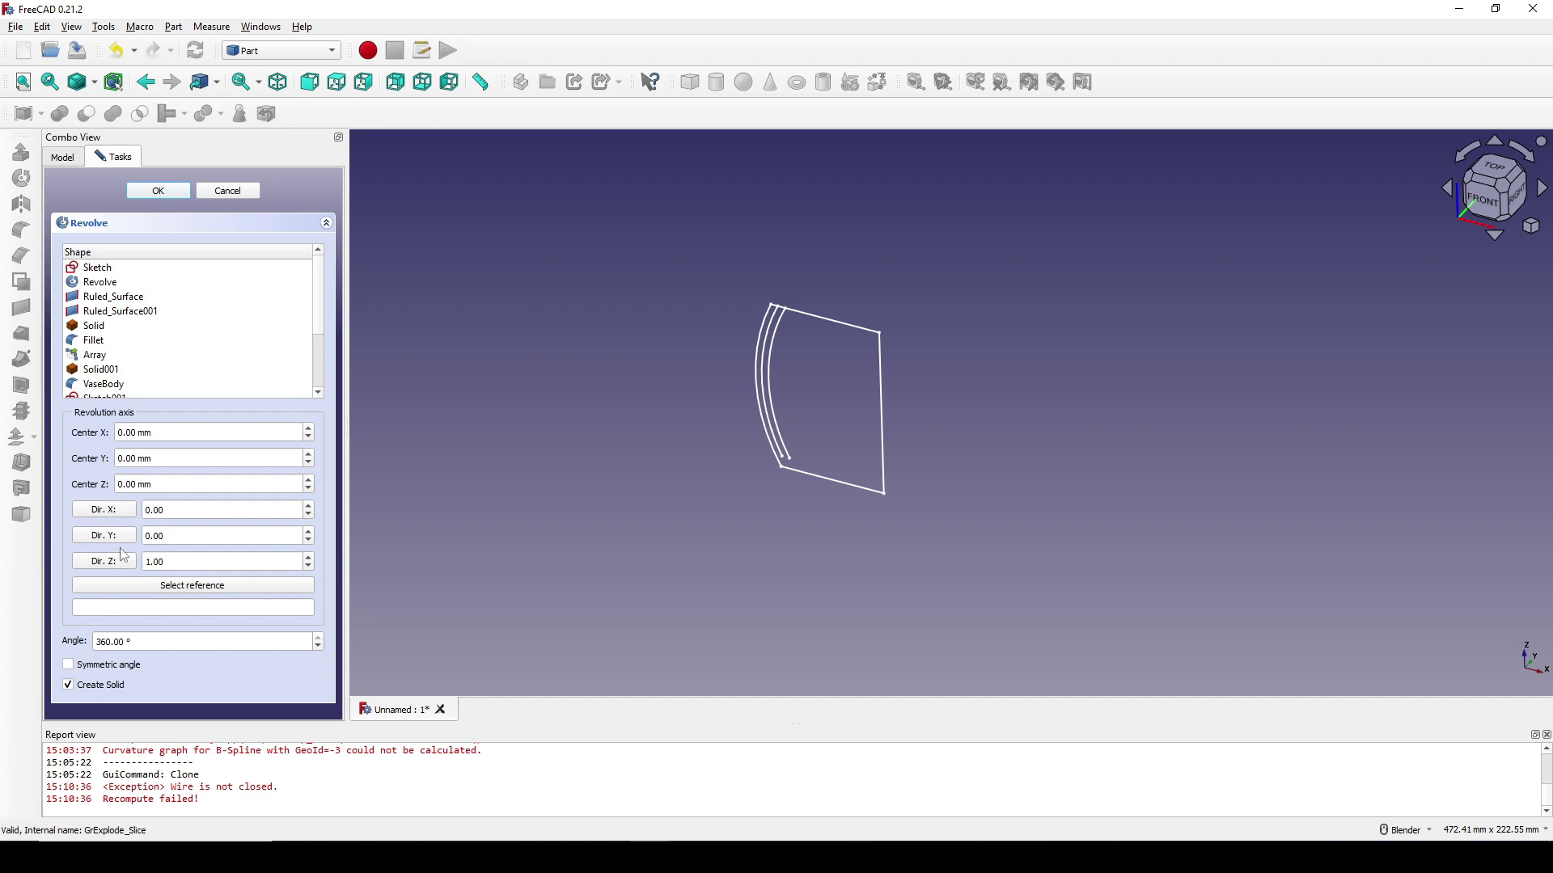
drag(136, 641, 80, 642)
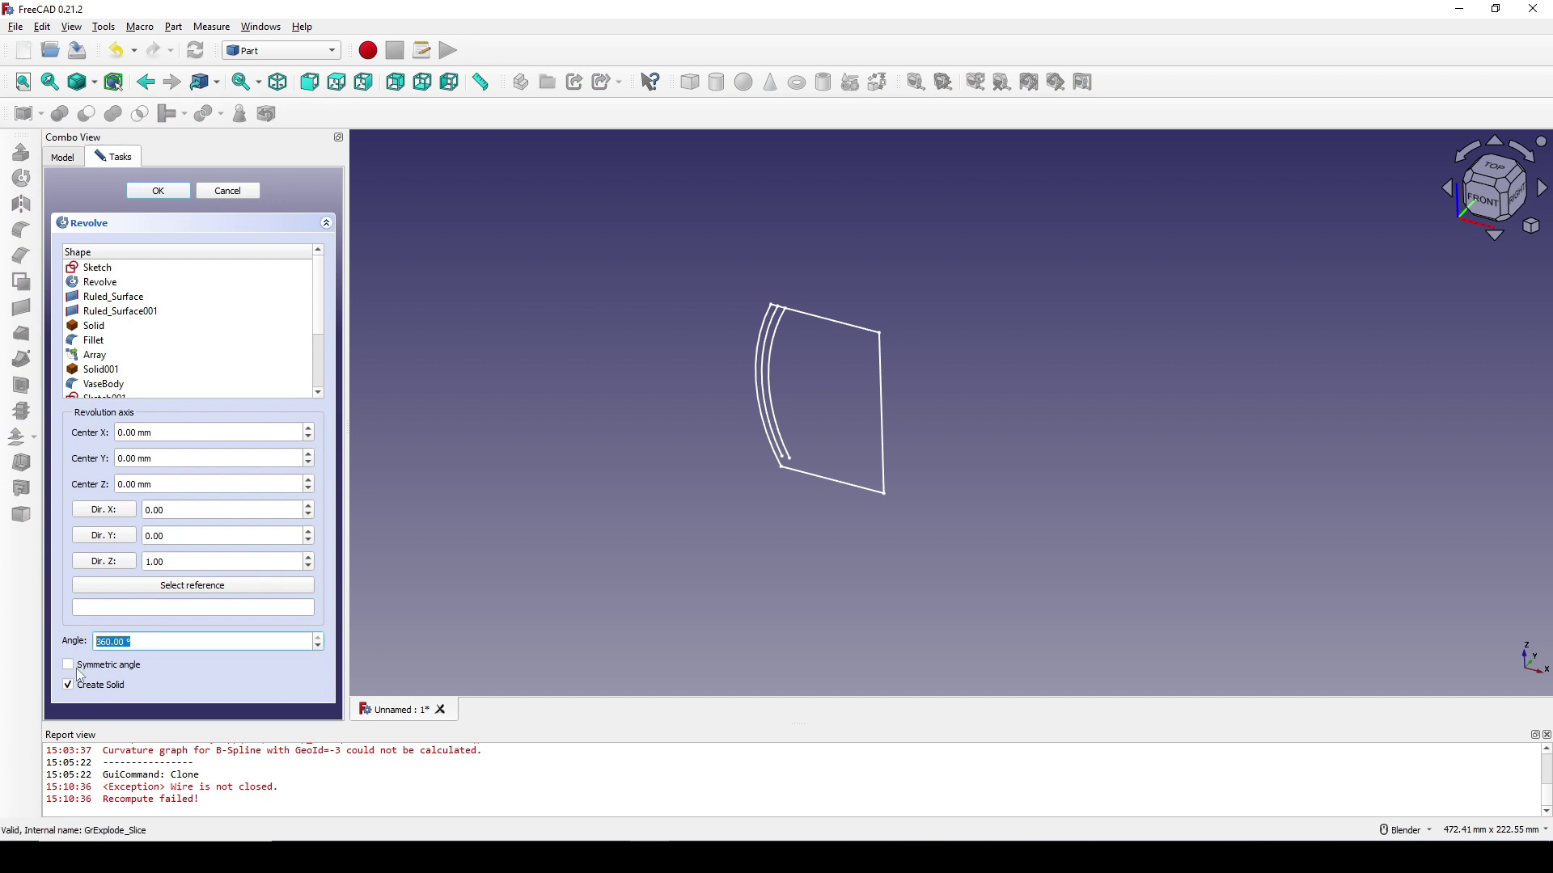
click(70, 685)
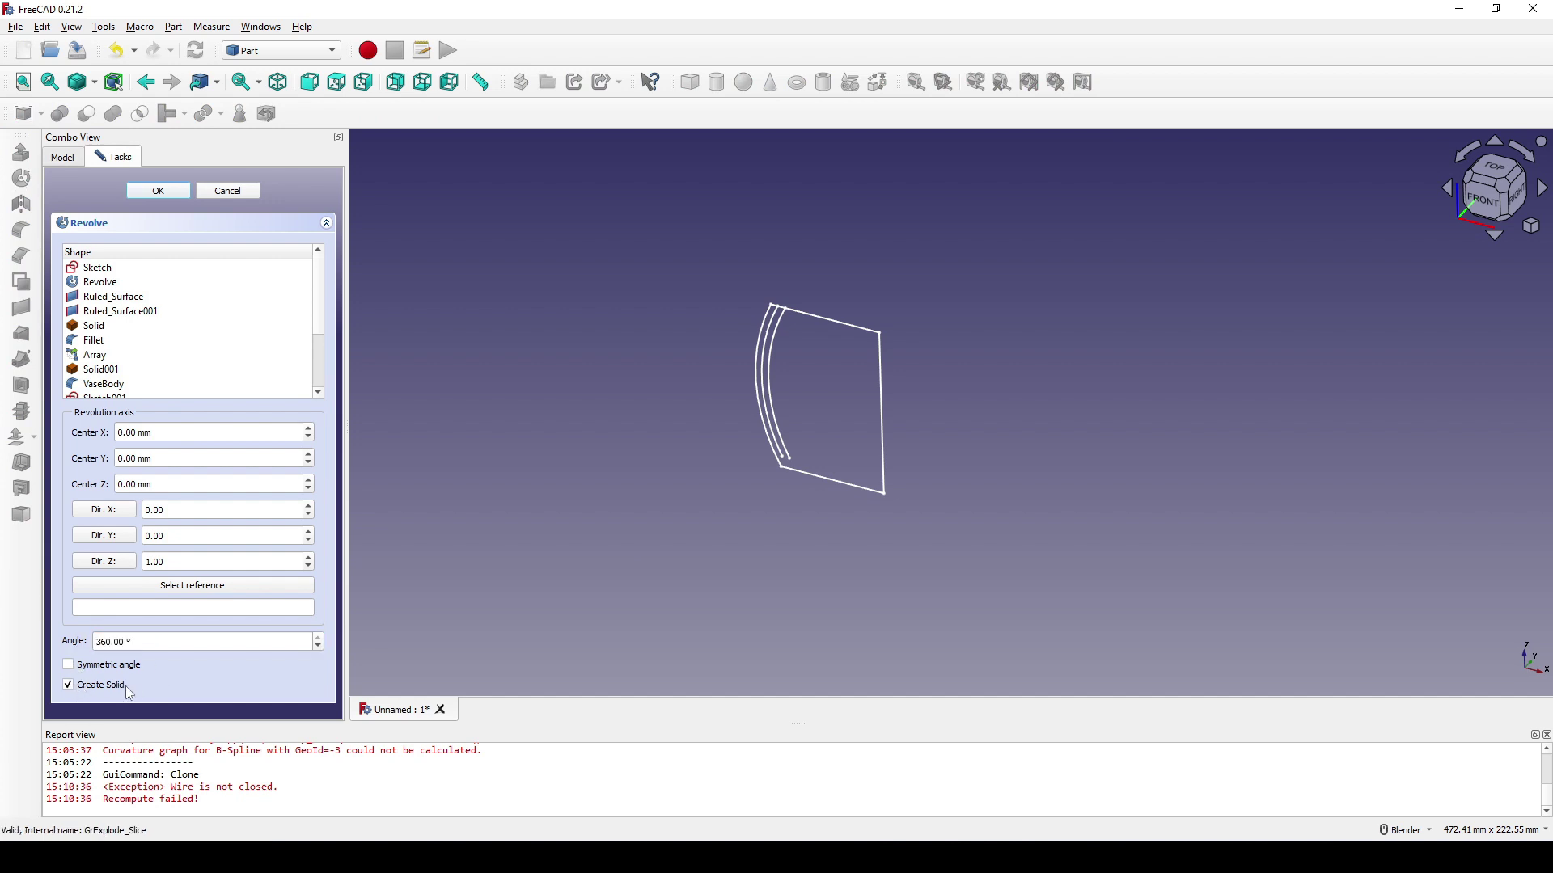
click(169, 195)
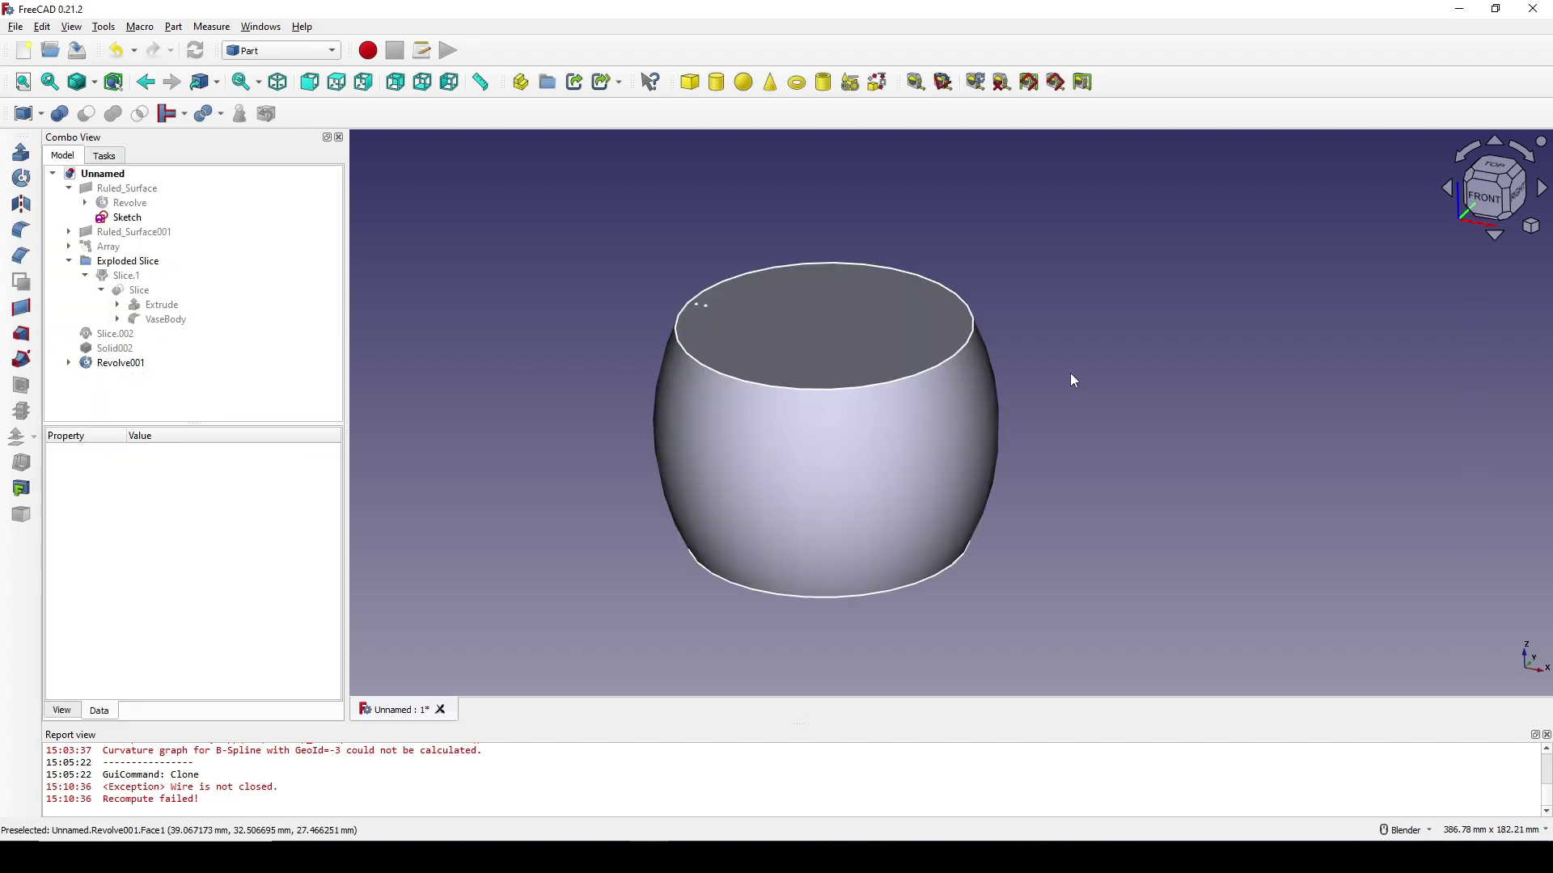
- Create another sketch on the XZ-plane with zero offset and section the view at the sketch plane
click(281, 50)
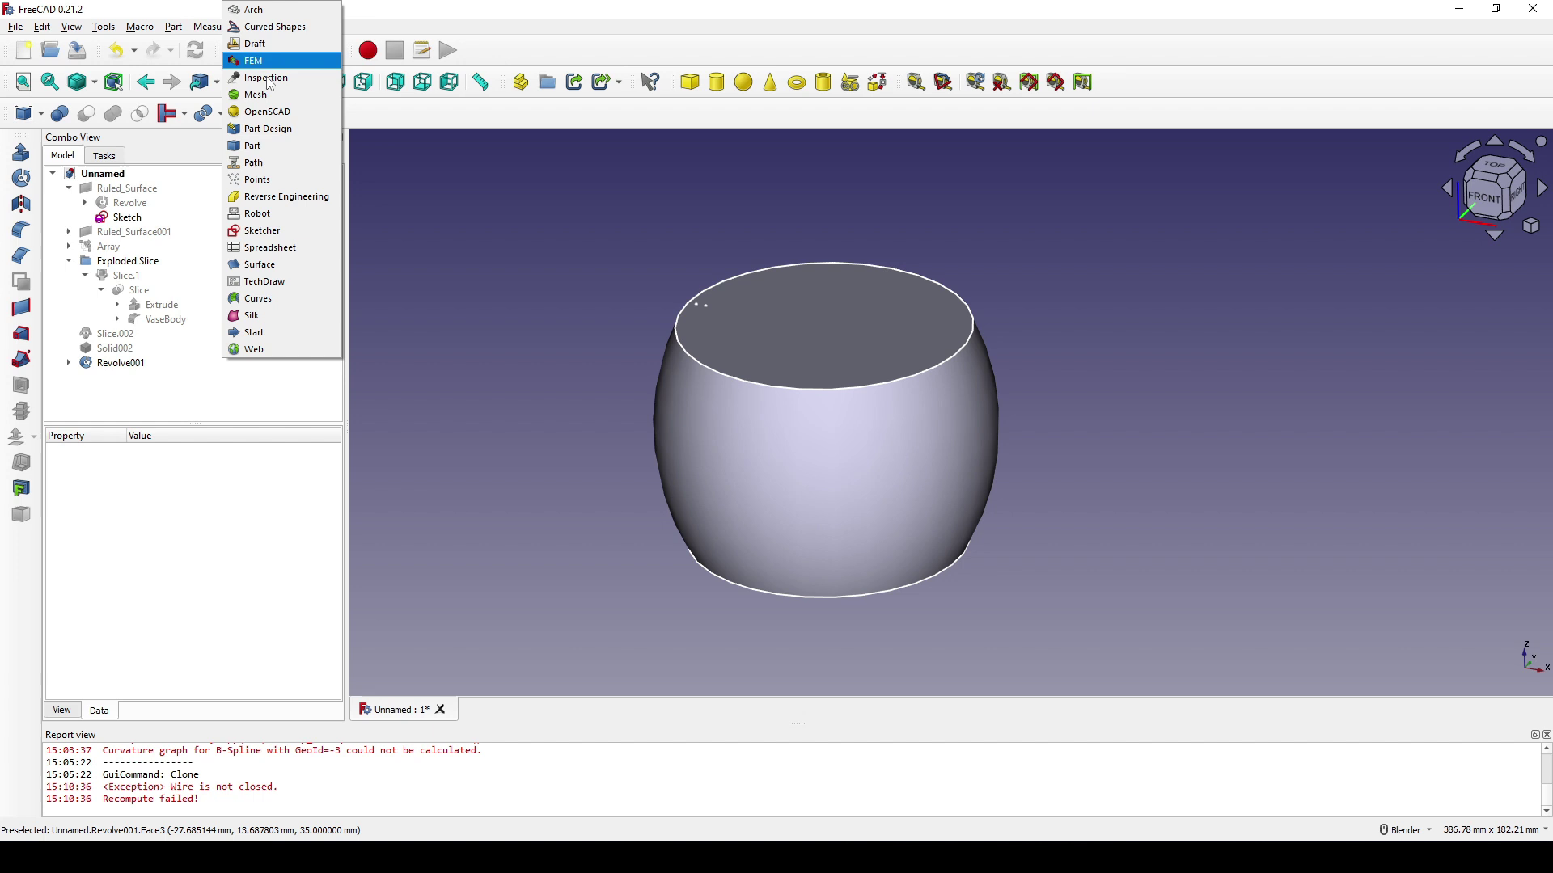
click(278, 229)
click(690, 82)
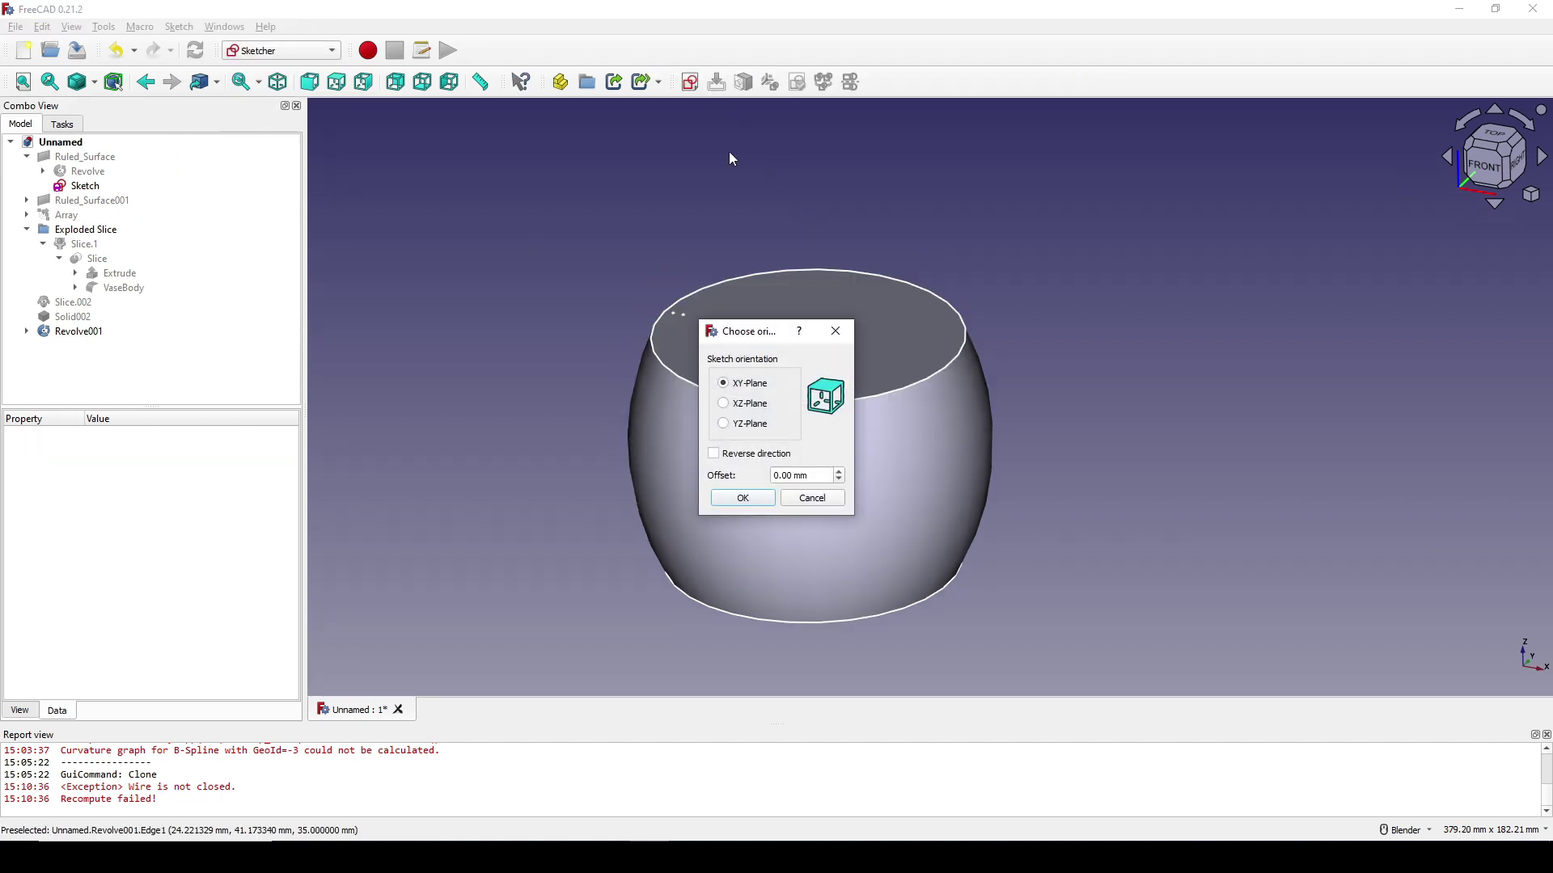
click(753, 404)
click(741, 495)
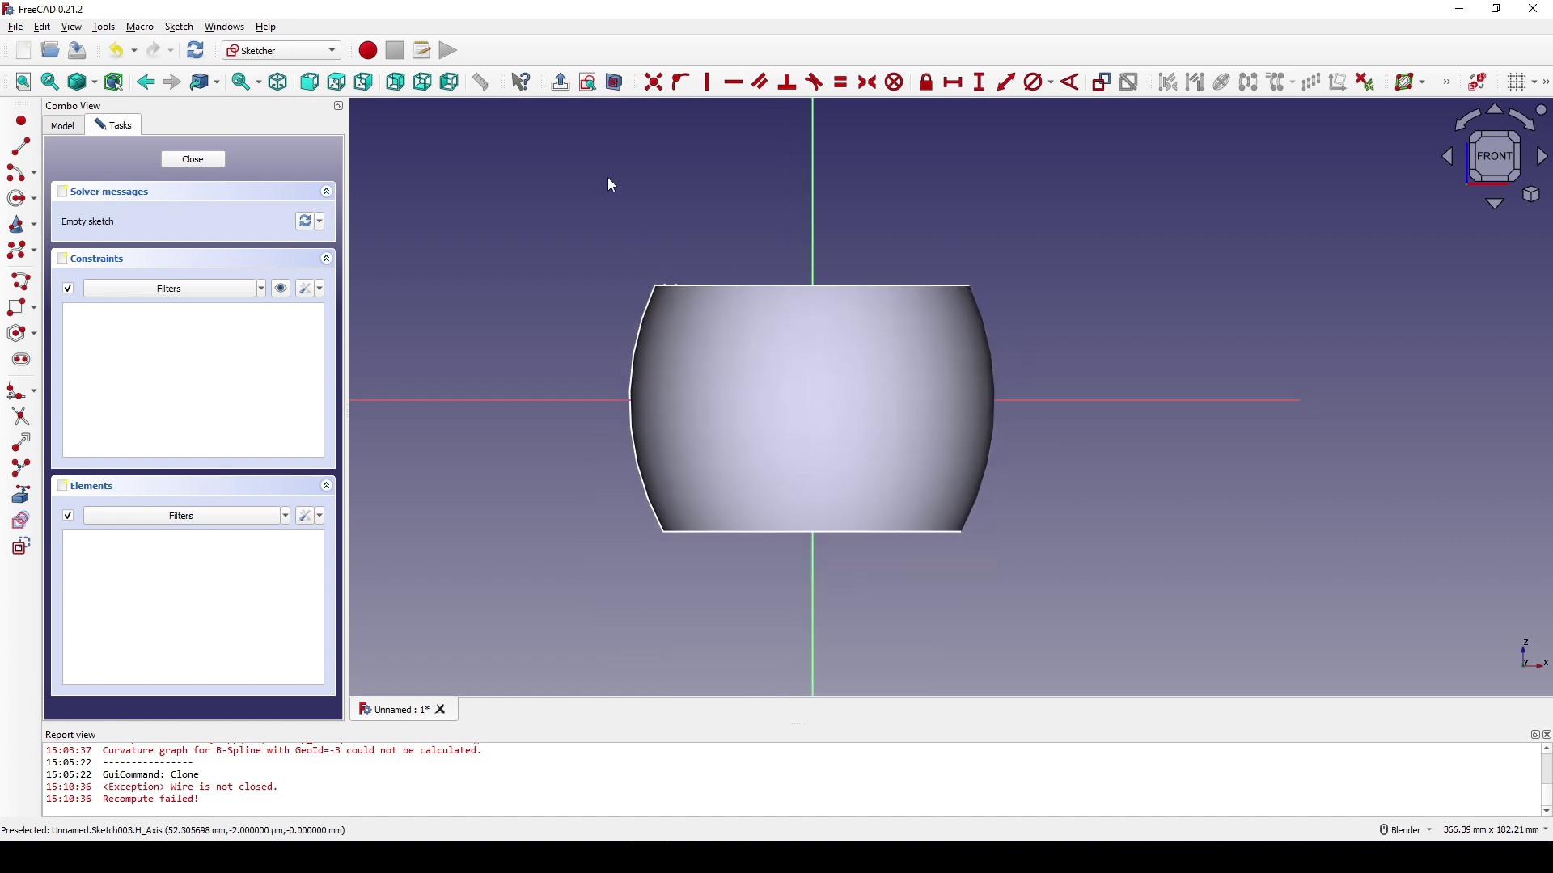
click(616, 84)
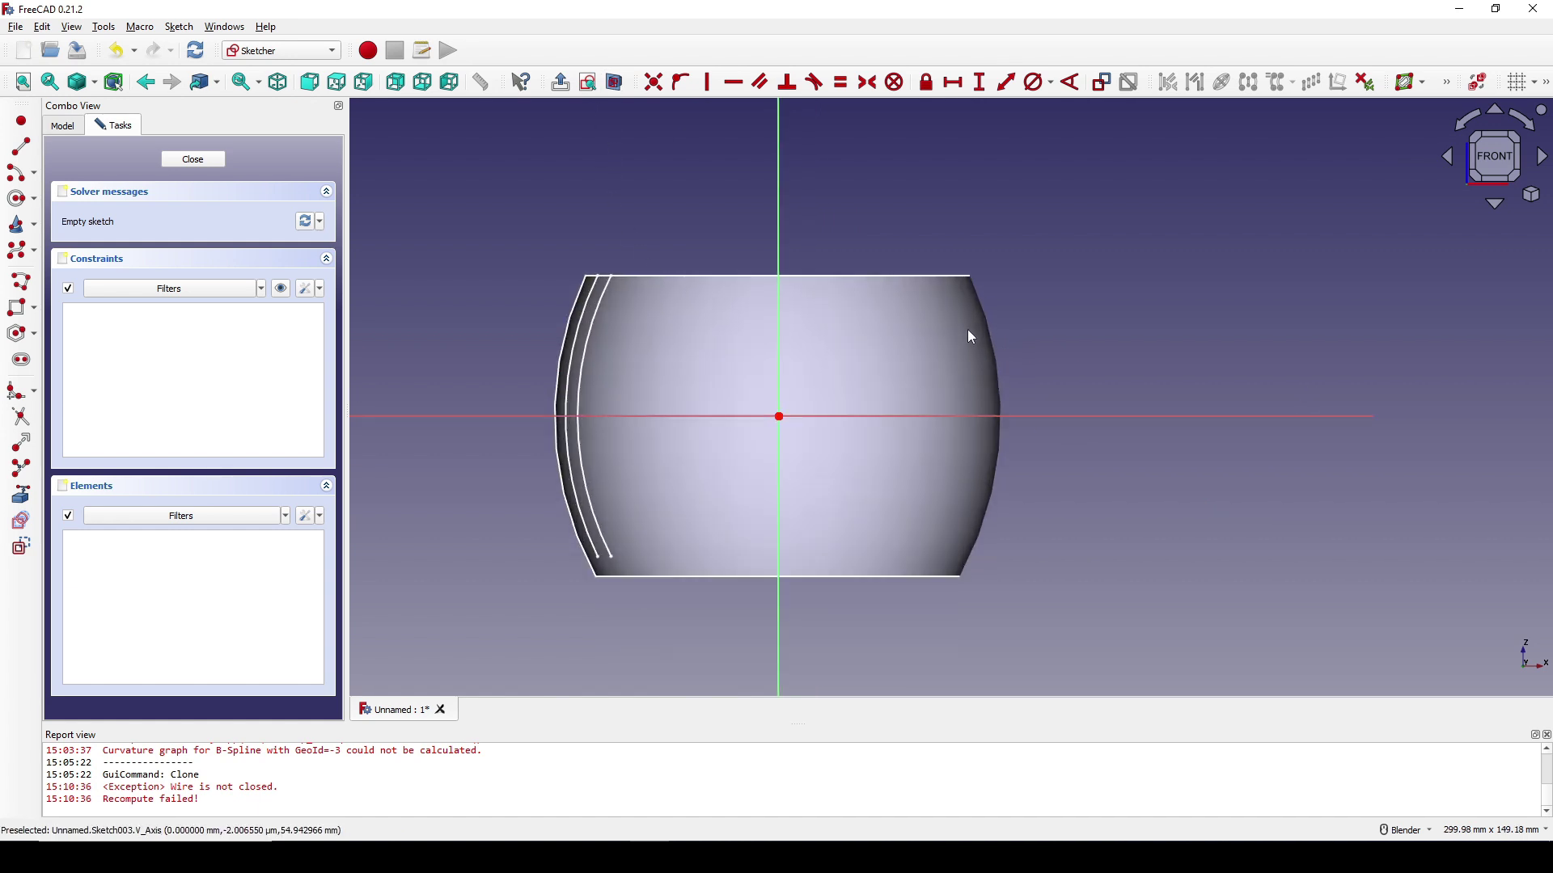
- Draw a slanted line across the revolved body, rising to the right and extending past both of its sides
click(21, 147)
click(457, 558)
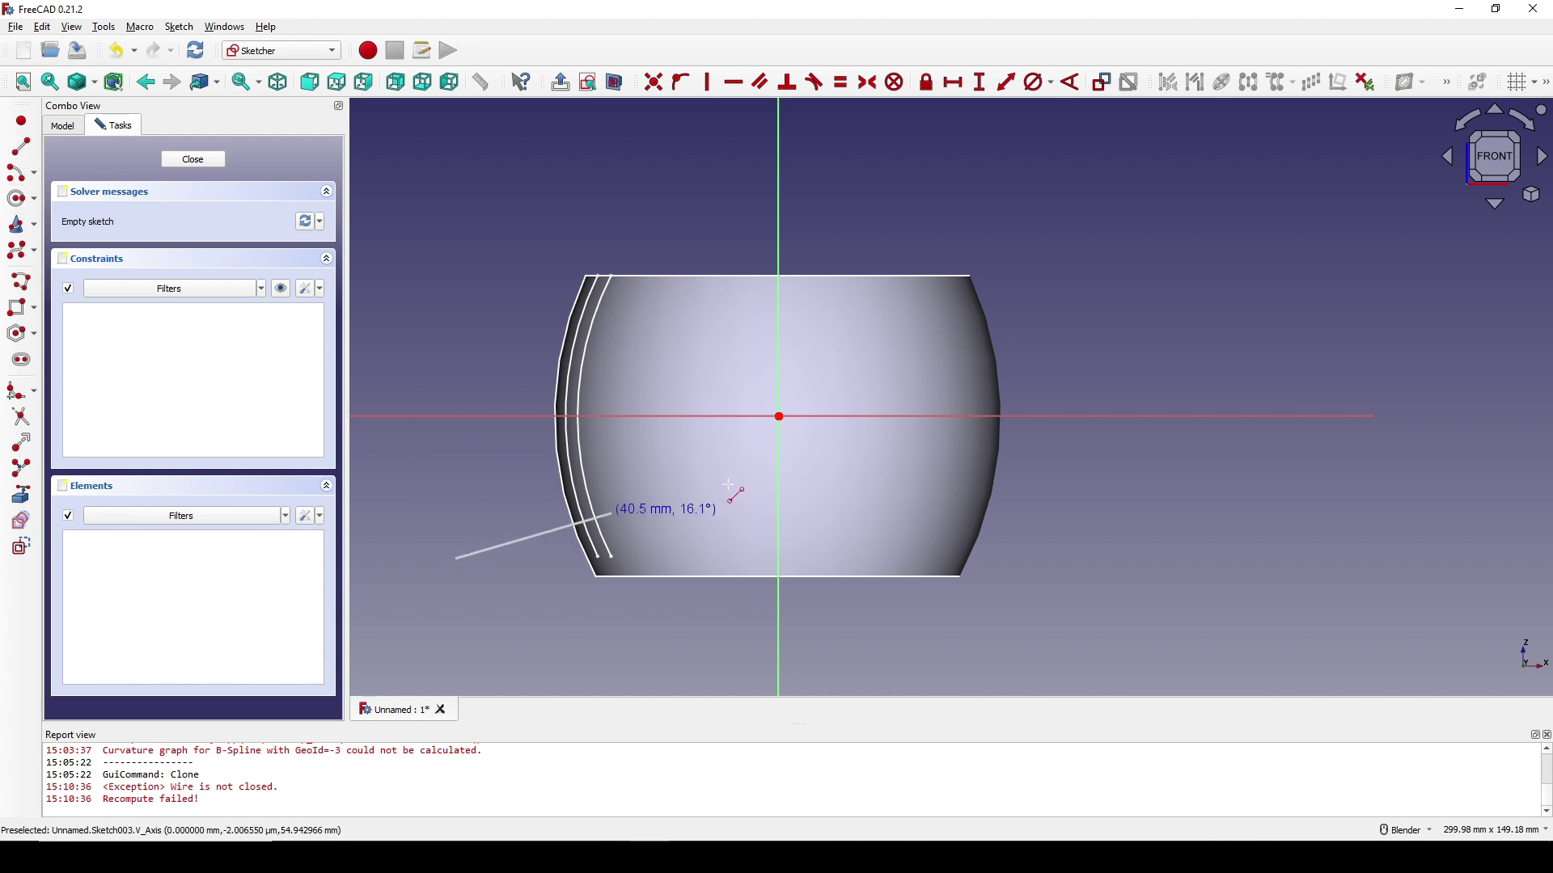
click(1154, 336)
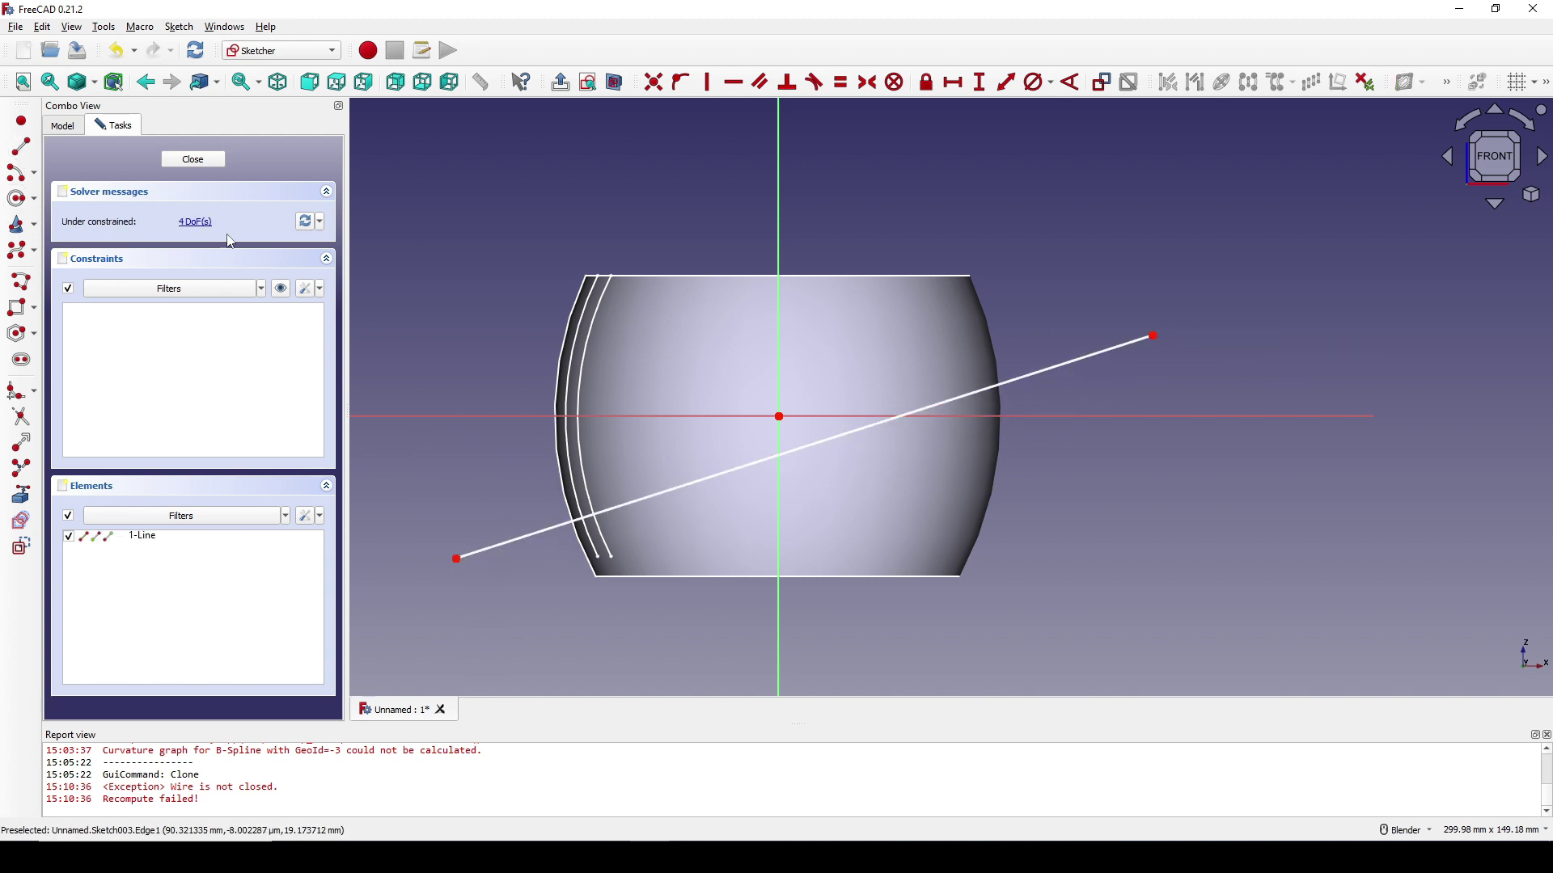
- Place a point on the slanted line and constrain it onto the vertical axis
click(20, 127)
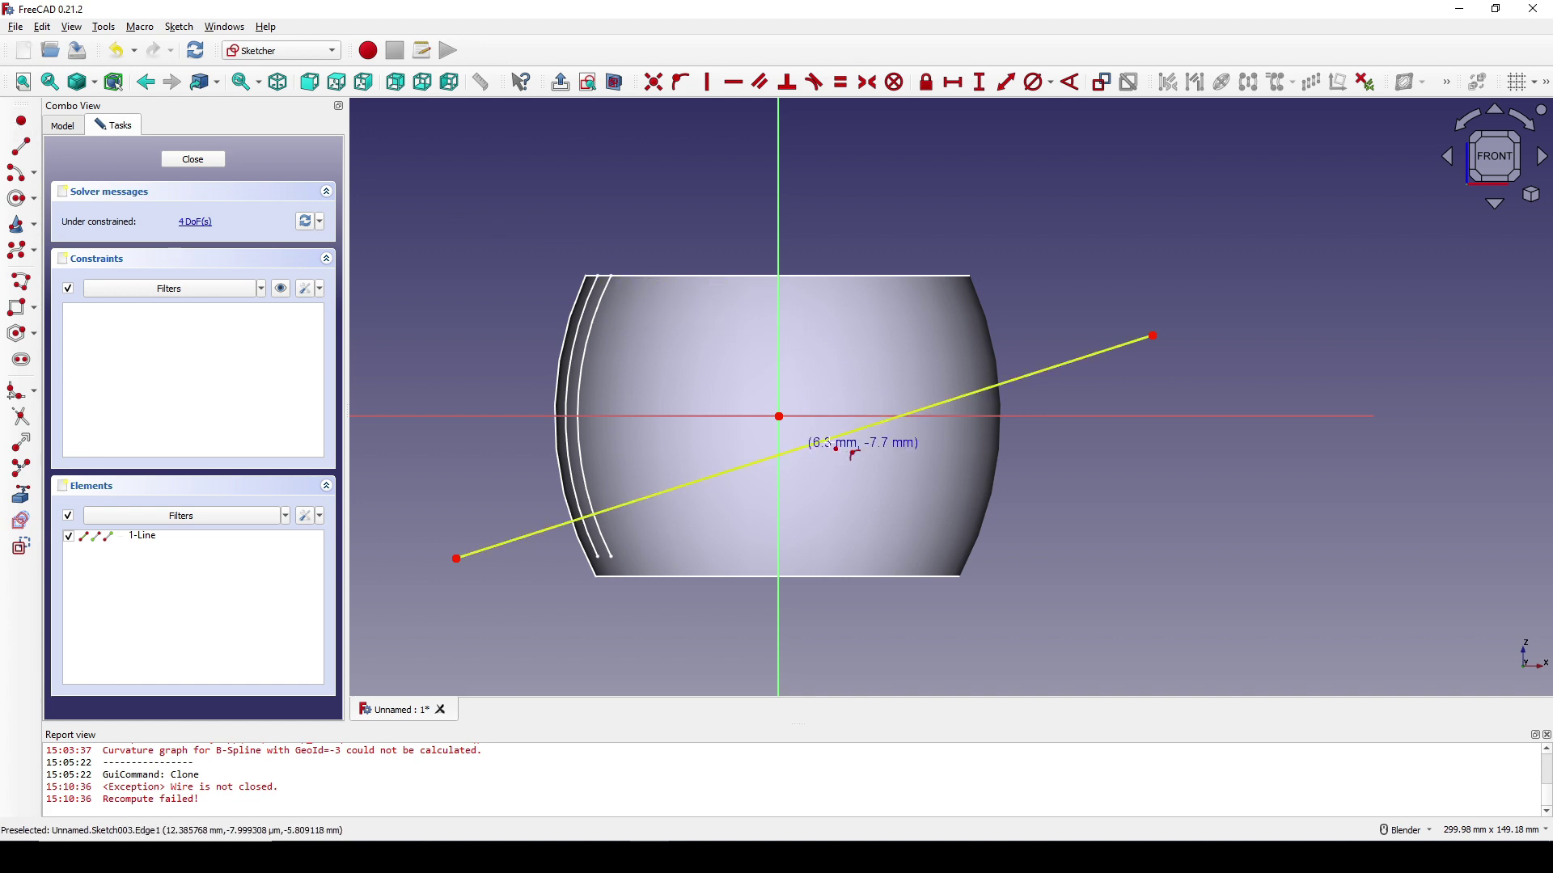
click(804, 447)
right_click(904, 469)
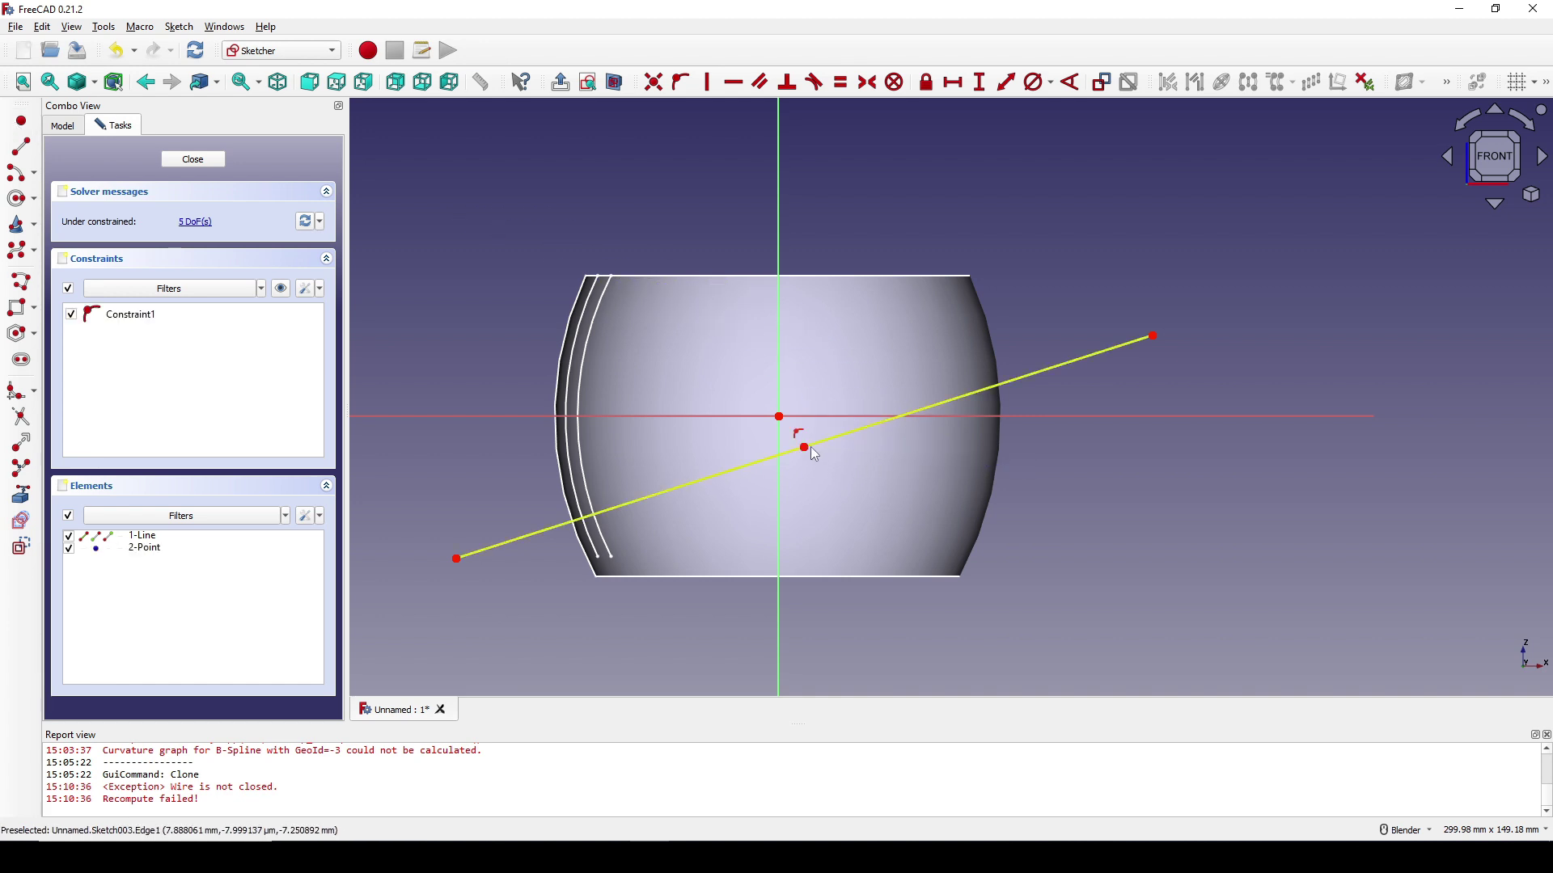
click(804, 447)
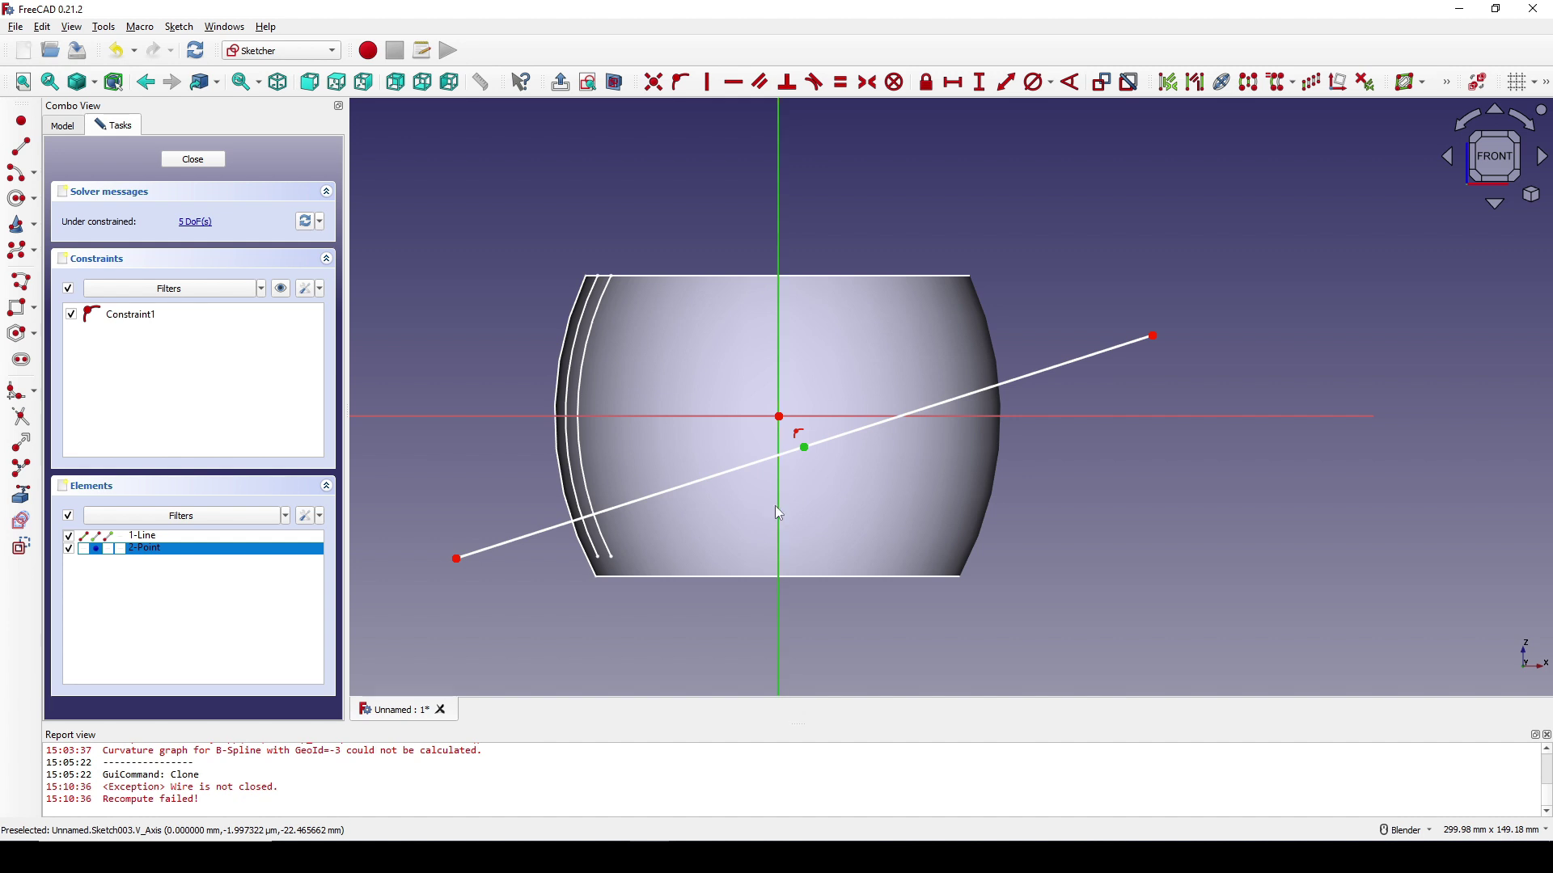
click(681, 82)
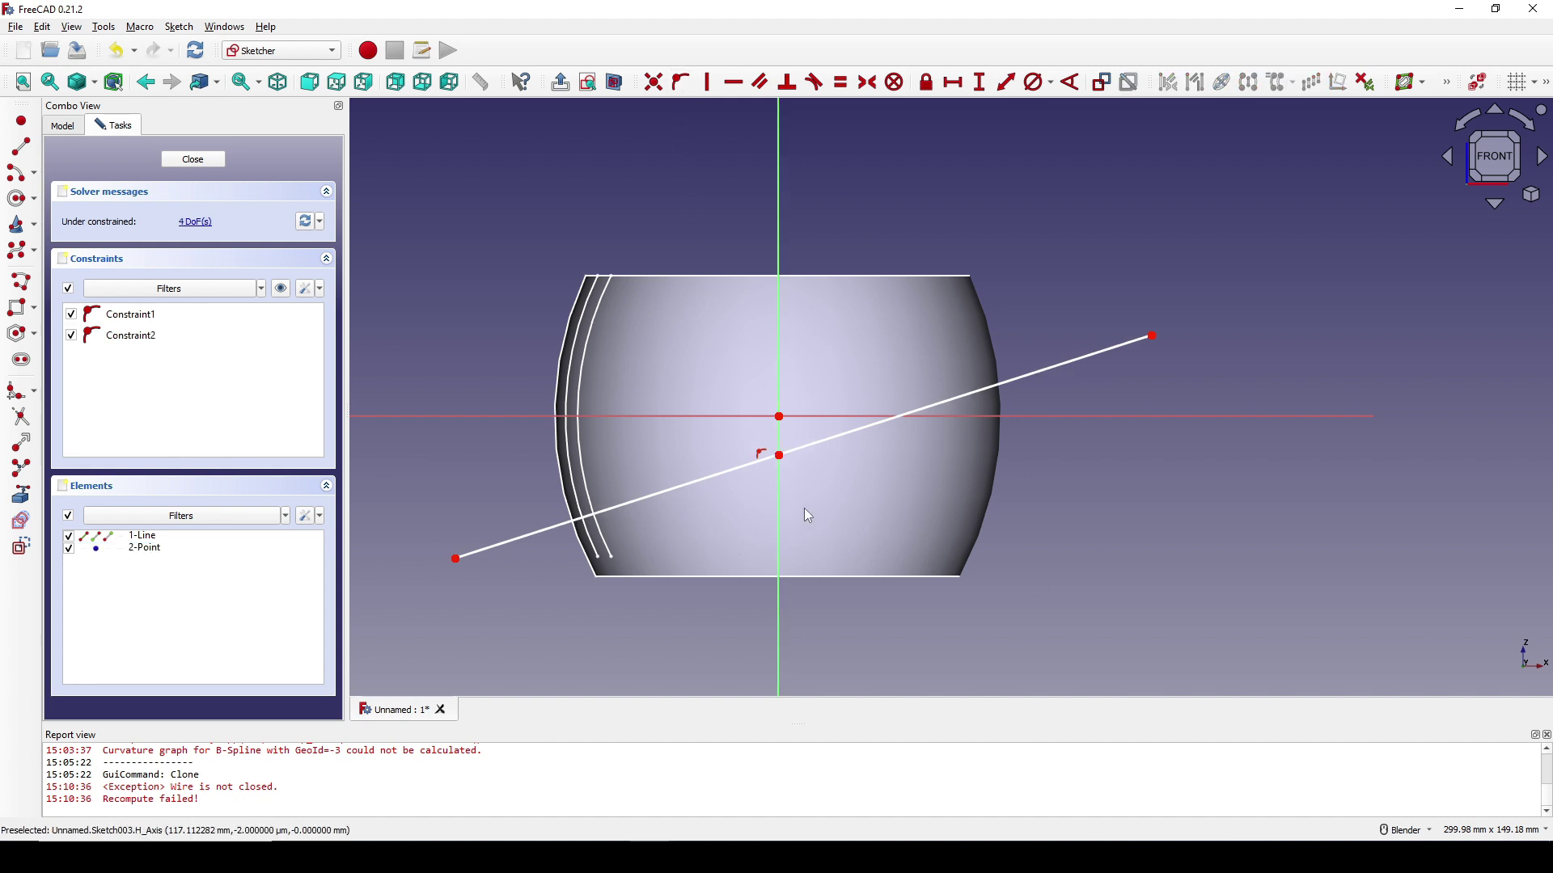
- Constrain the point on the slanted line to 10 mm vertically below the origin
click(781, 455)
click(781, 458)
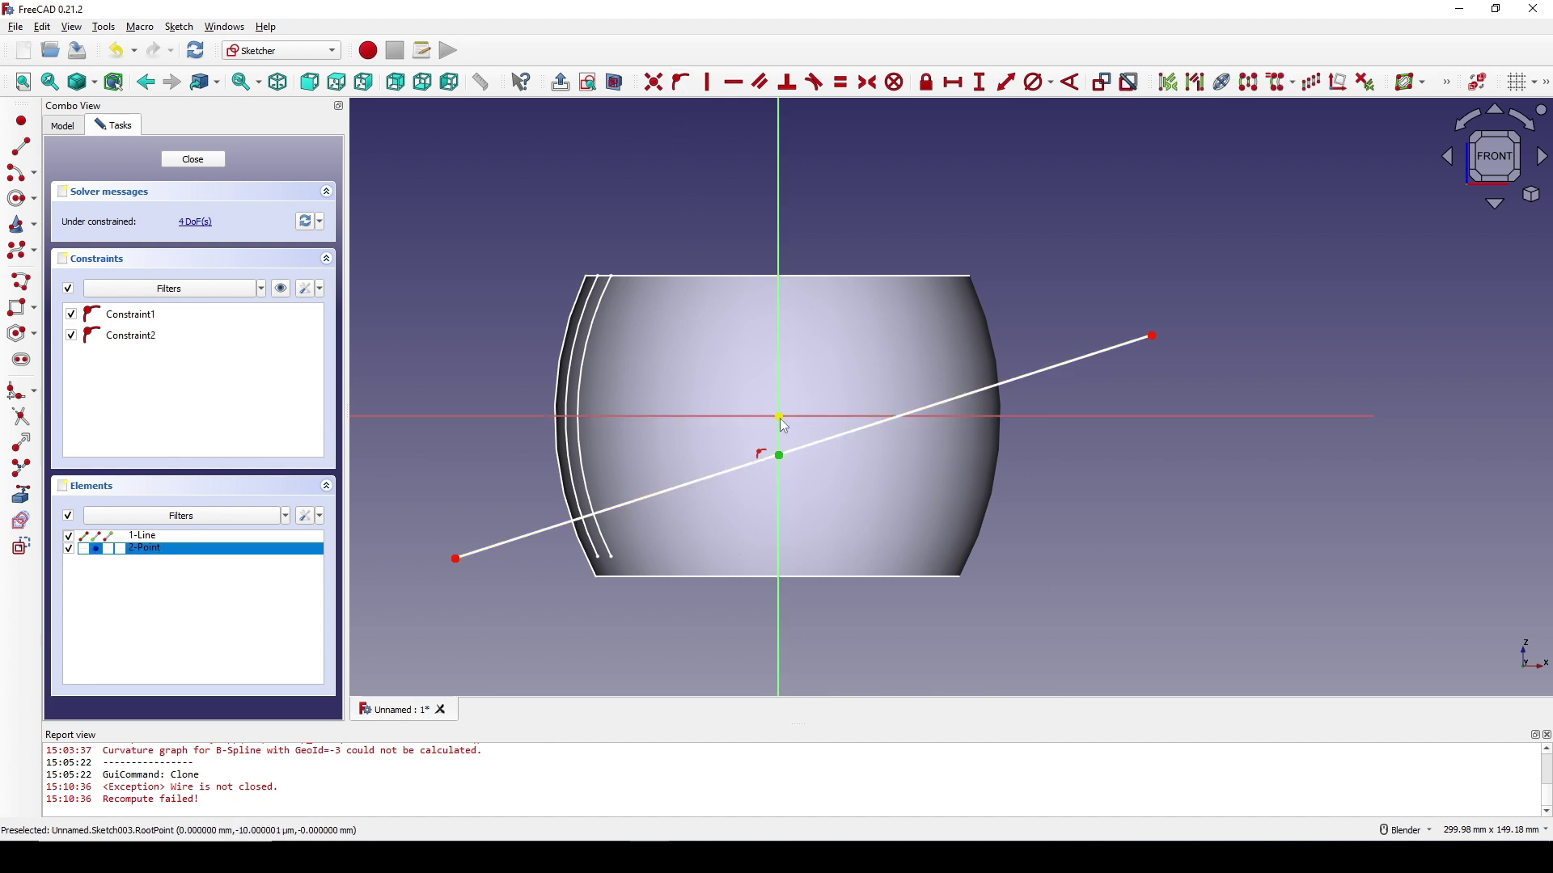
click(781, 418)
text(i)
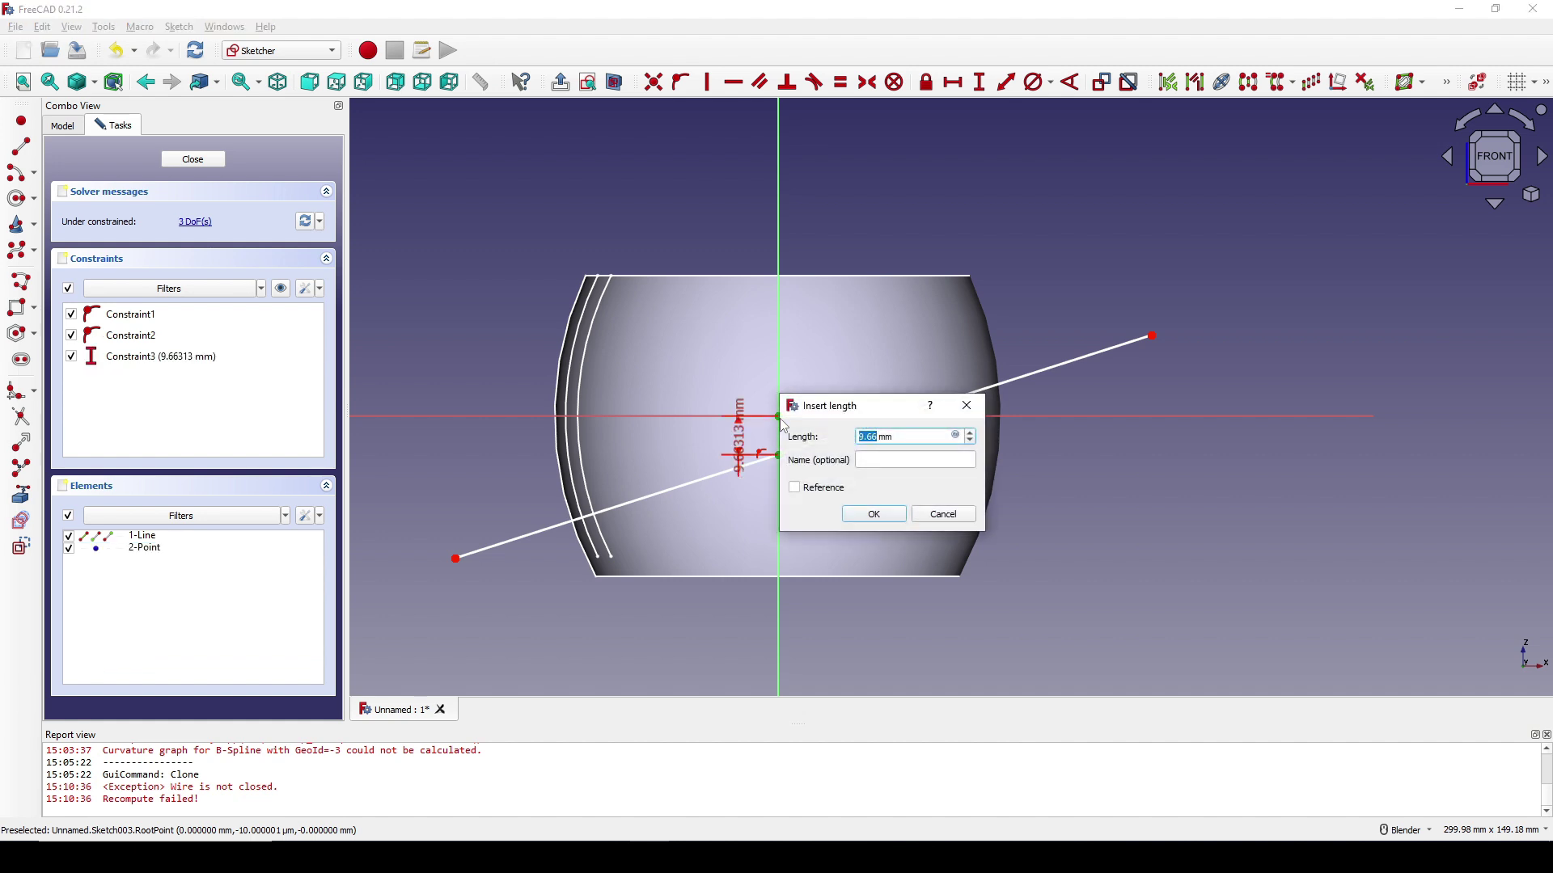
text(10)
key(Return)
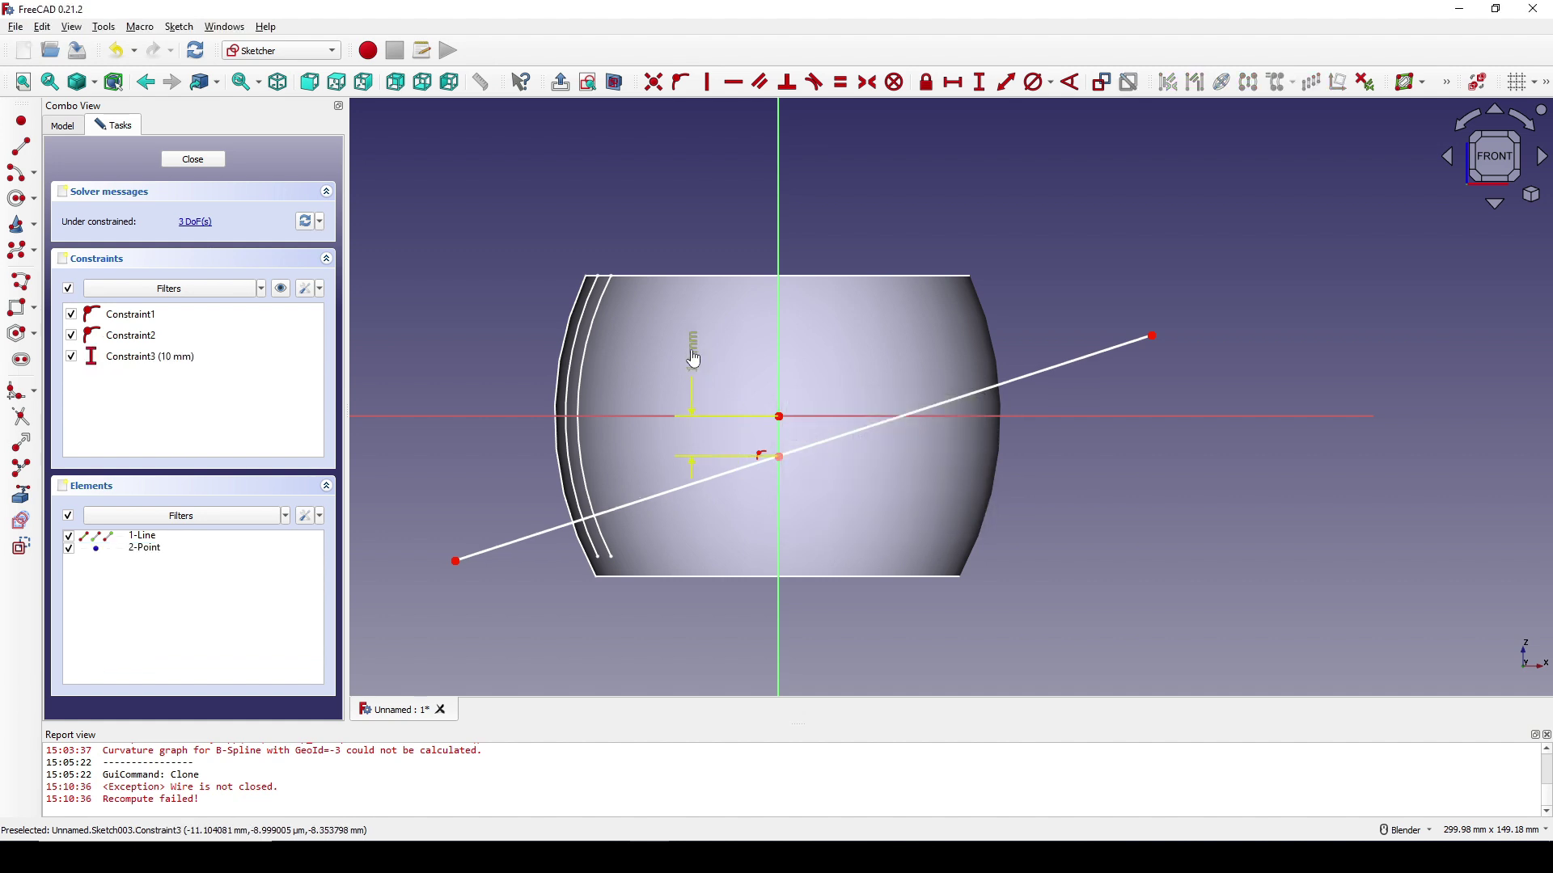
- Set the angle between the slanted line and the vertical axis to 75°
click(848, 435)
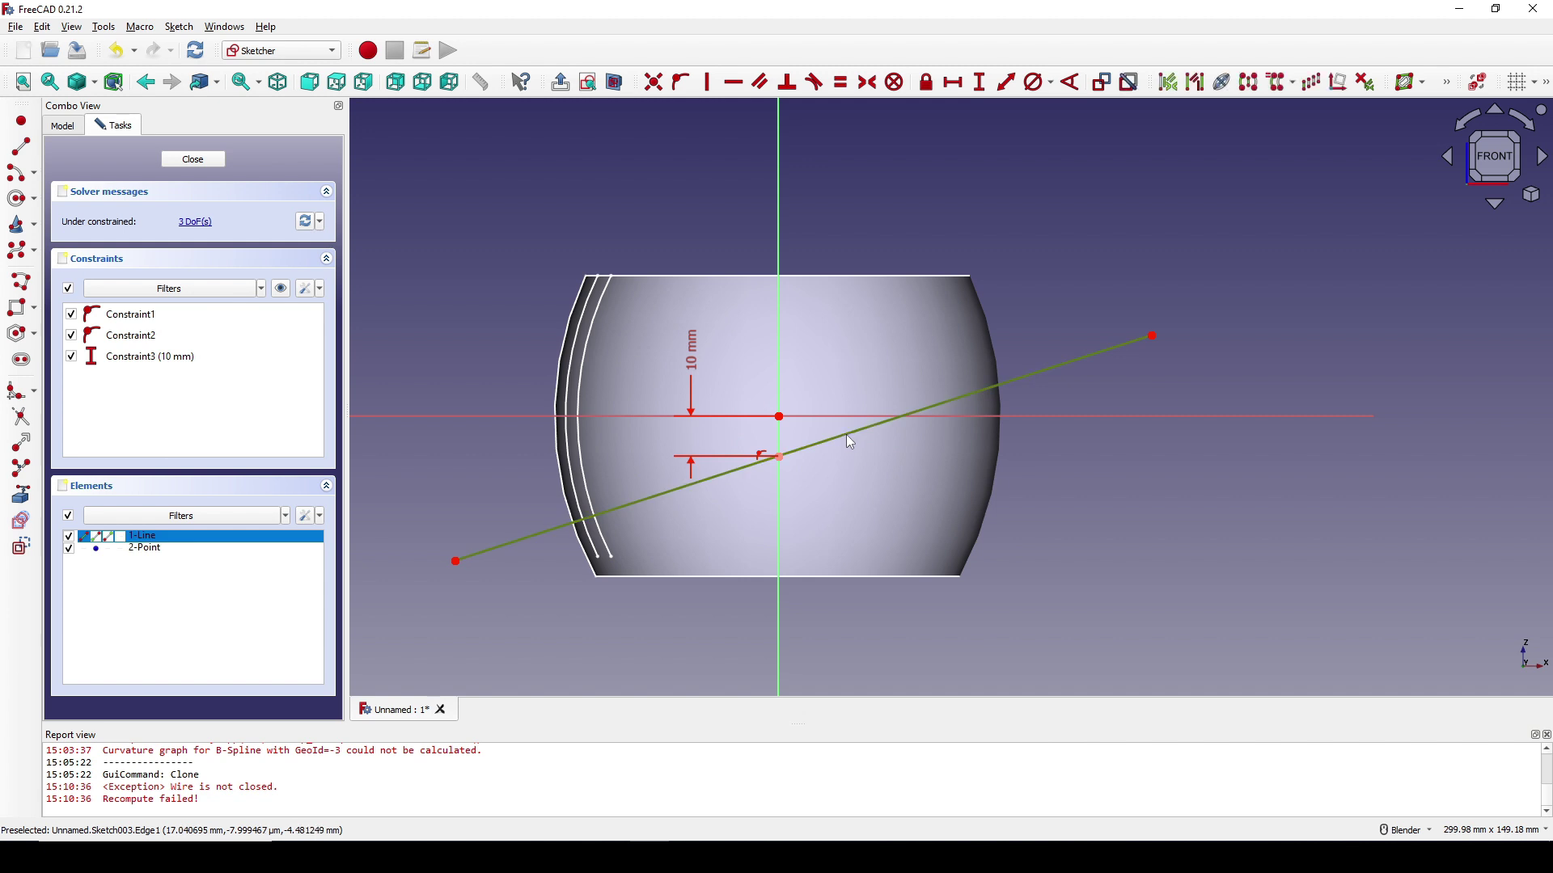
click(780, 282)
text(ka)
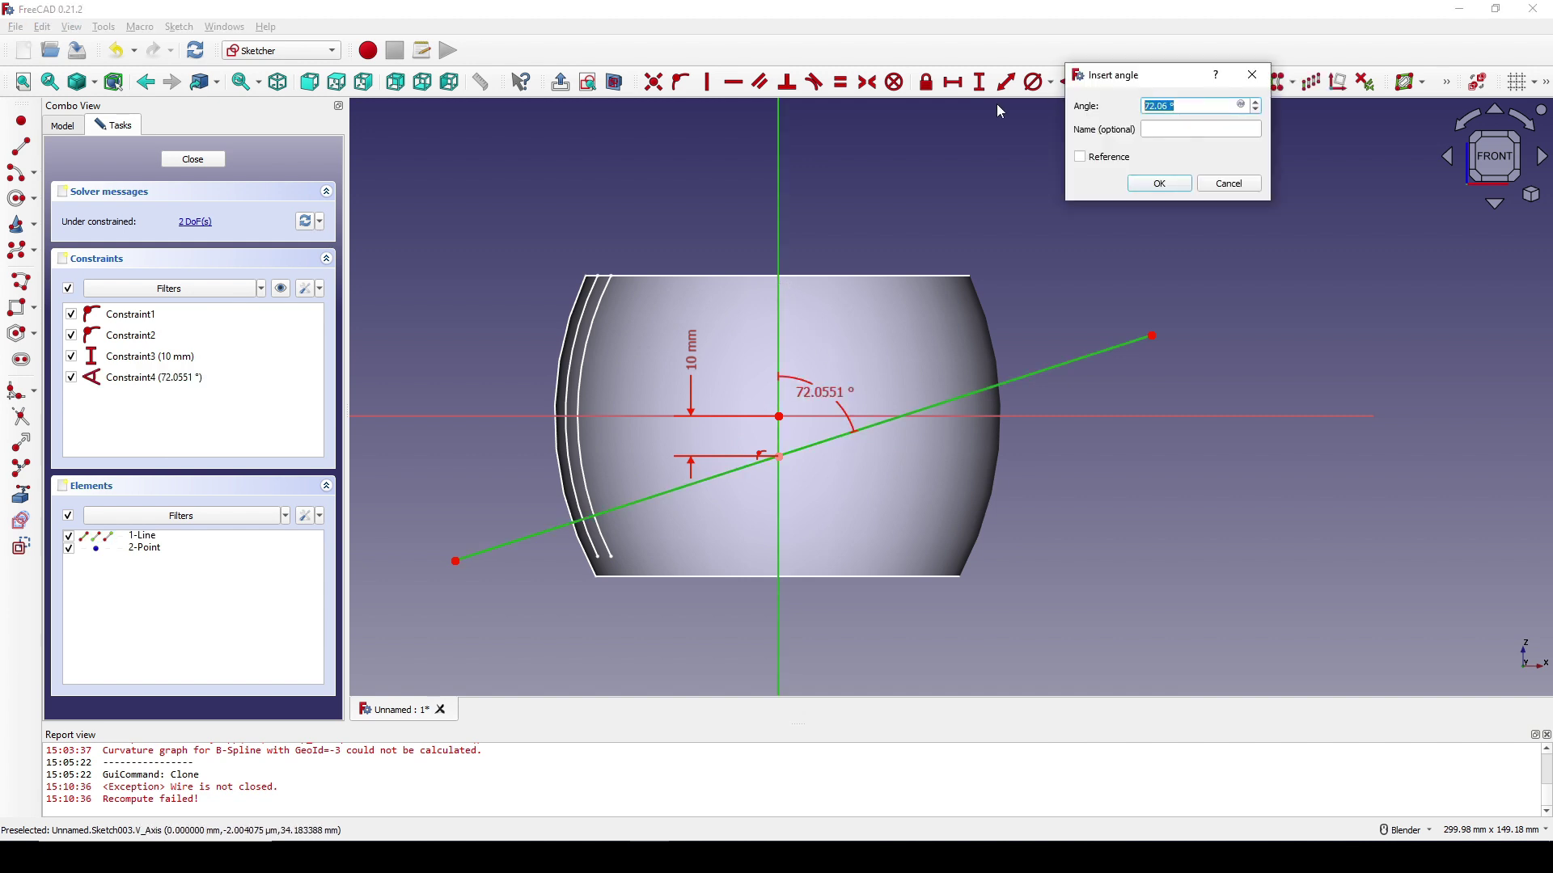
text(75)
key(Return)
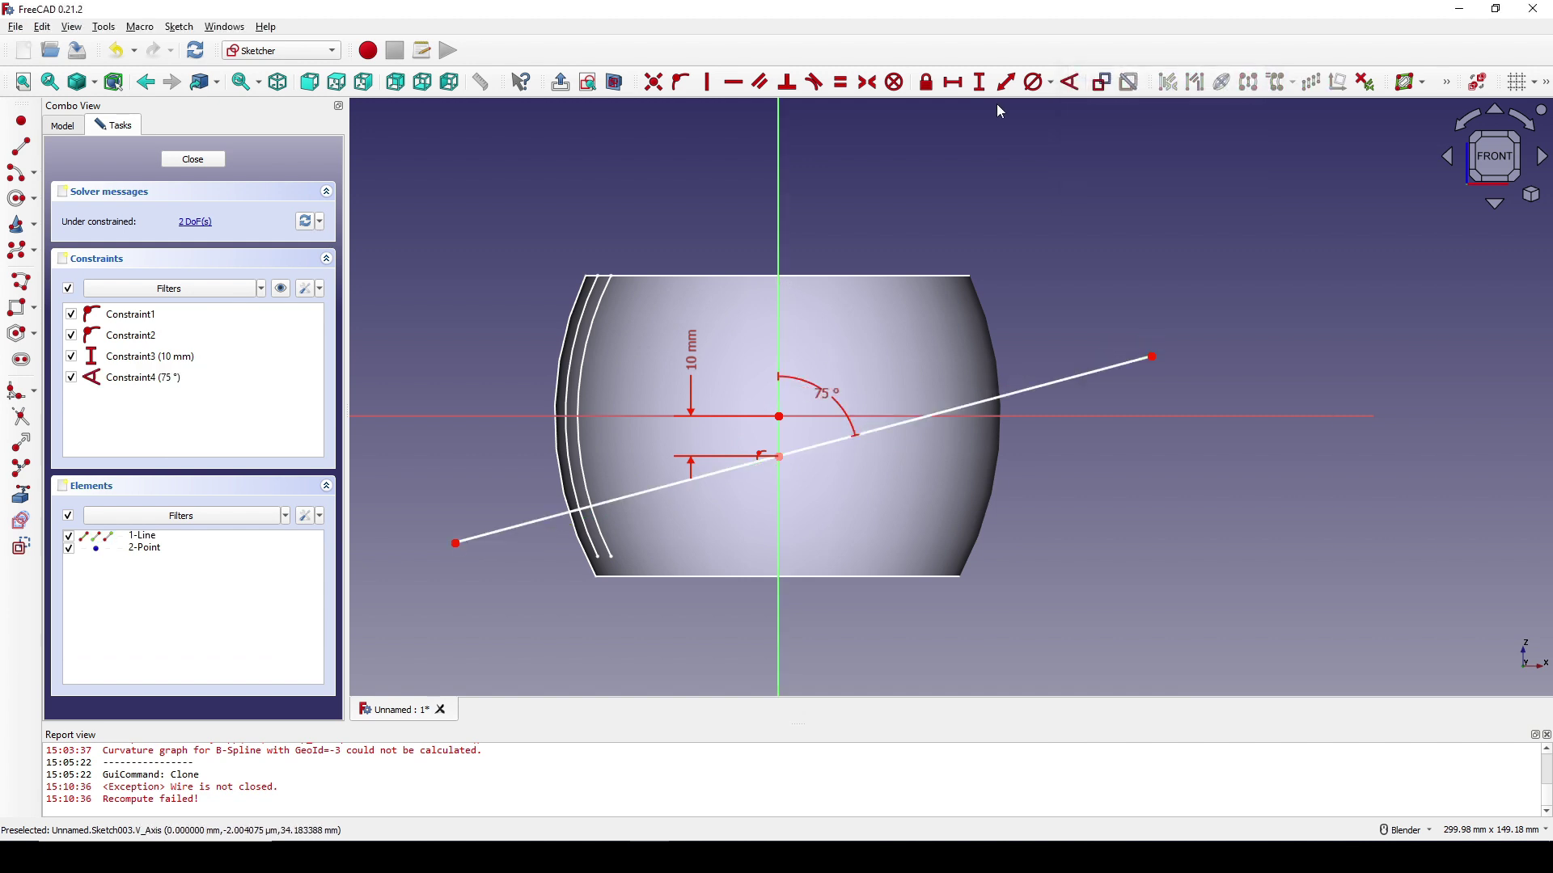
- Join the slanted line's two ends with a three-segment polyline that passes above the body with a horizontal top edge
key(g)
key(m)
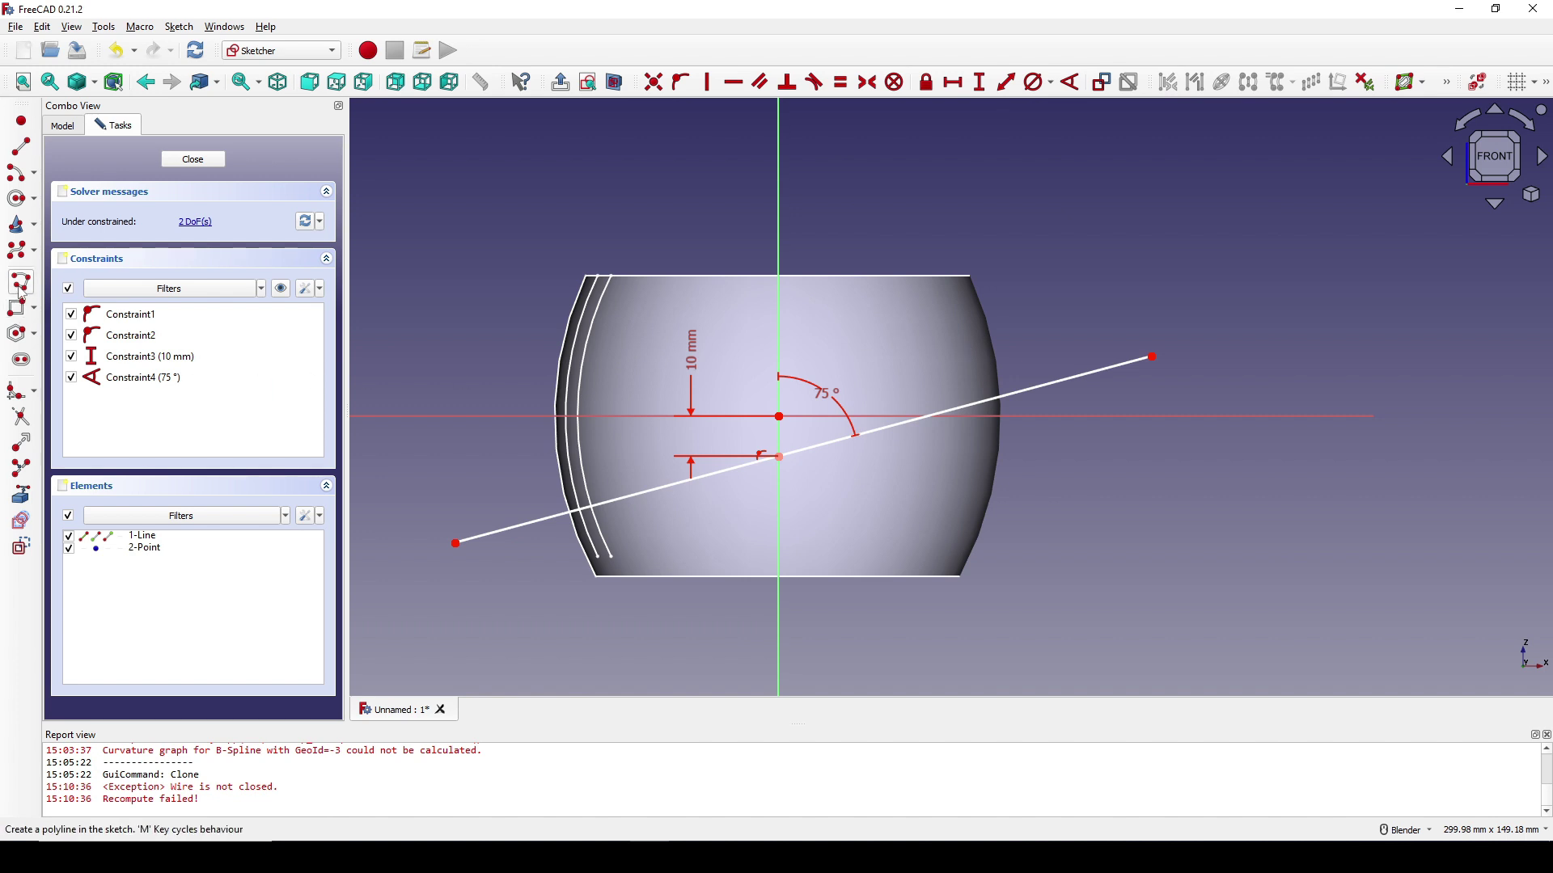
click(455, 544)
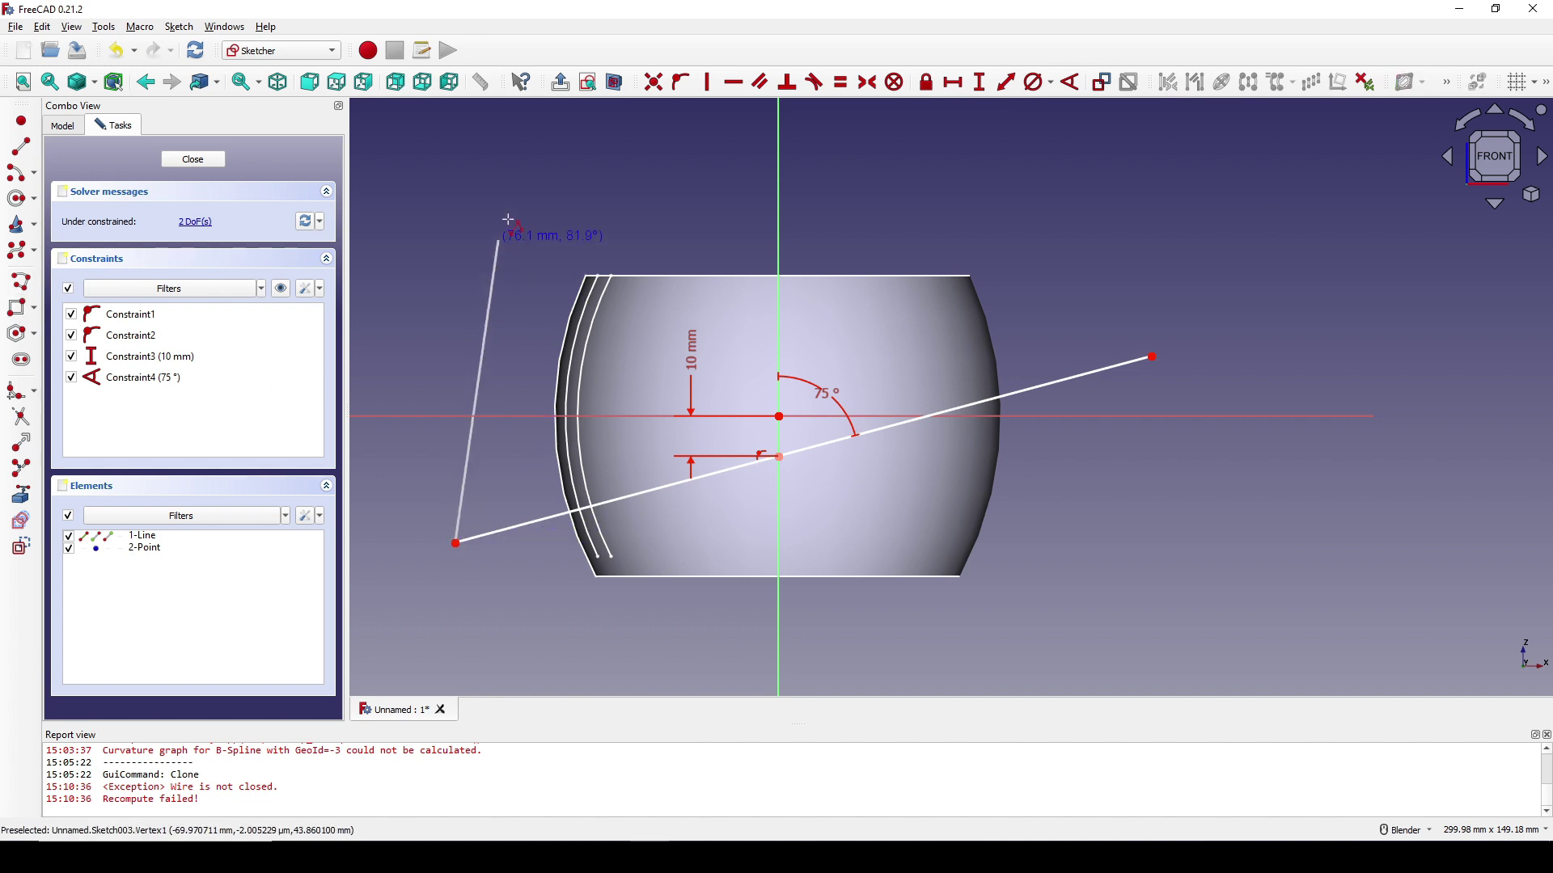
click(515, 166)
click(1136, 165)
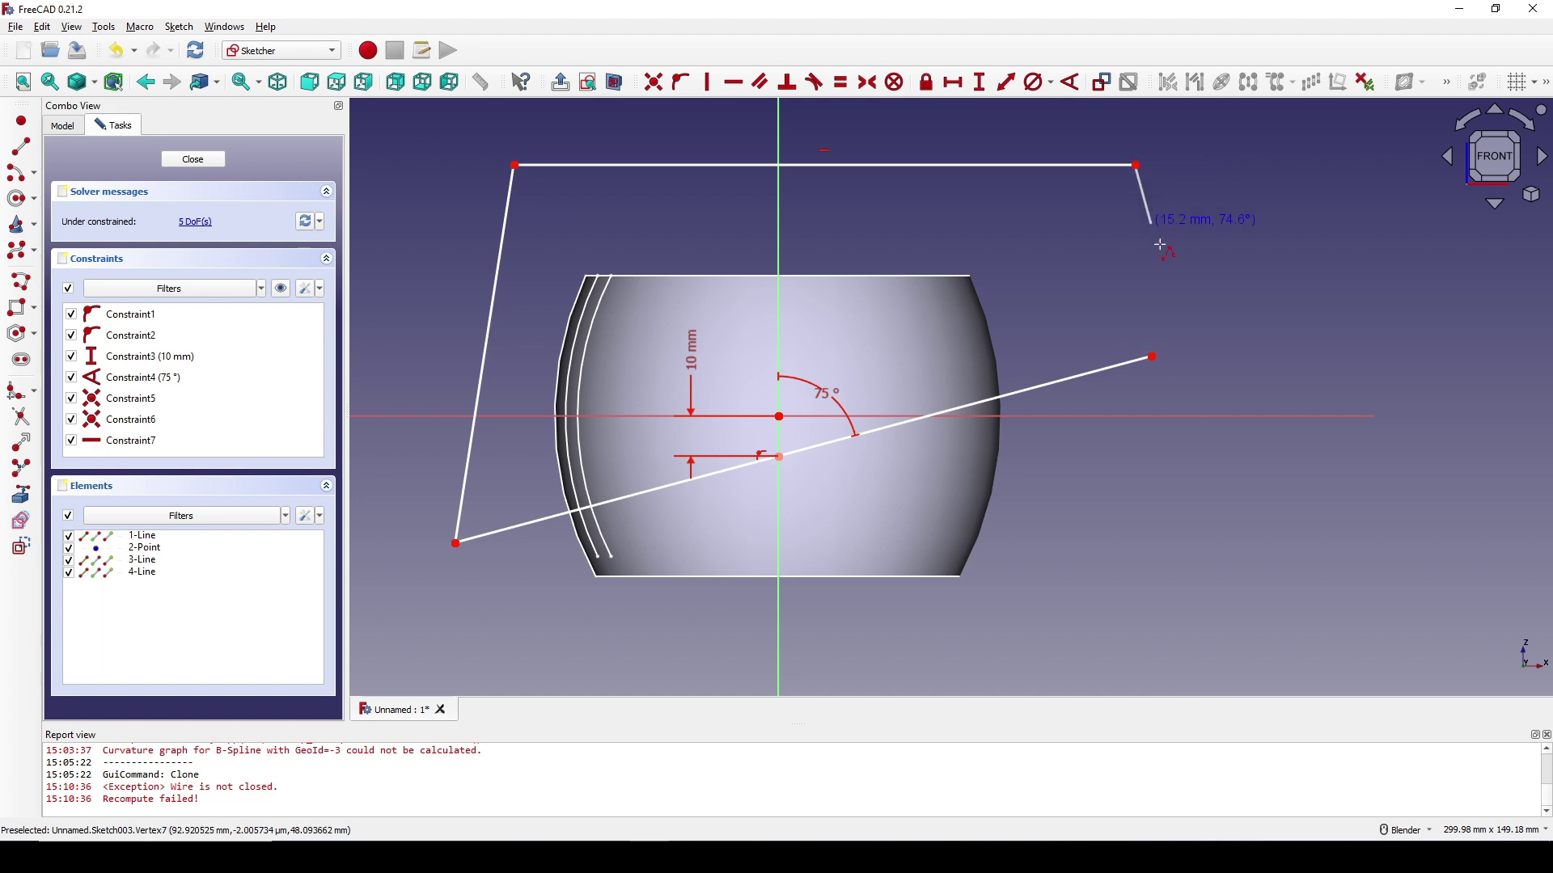
click(1152, 356)
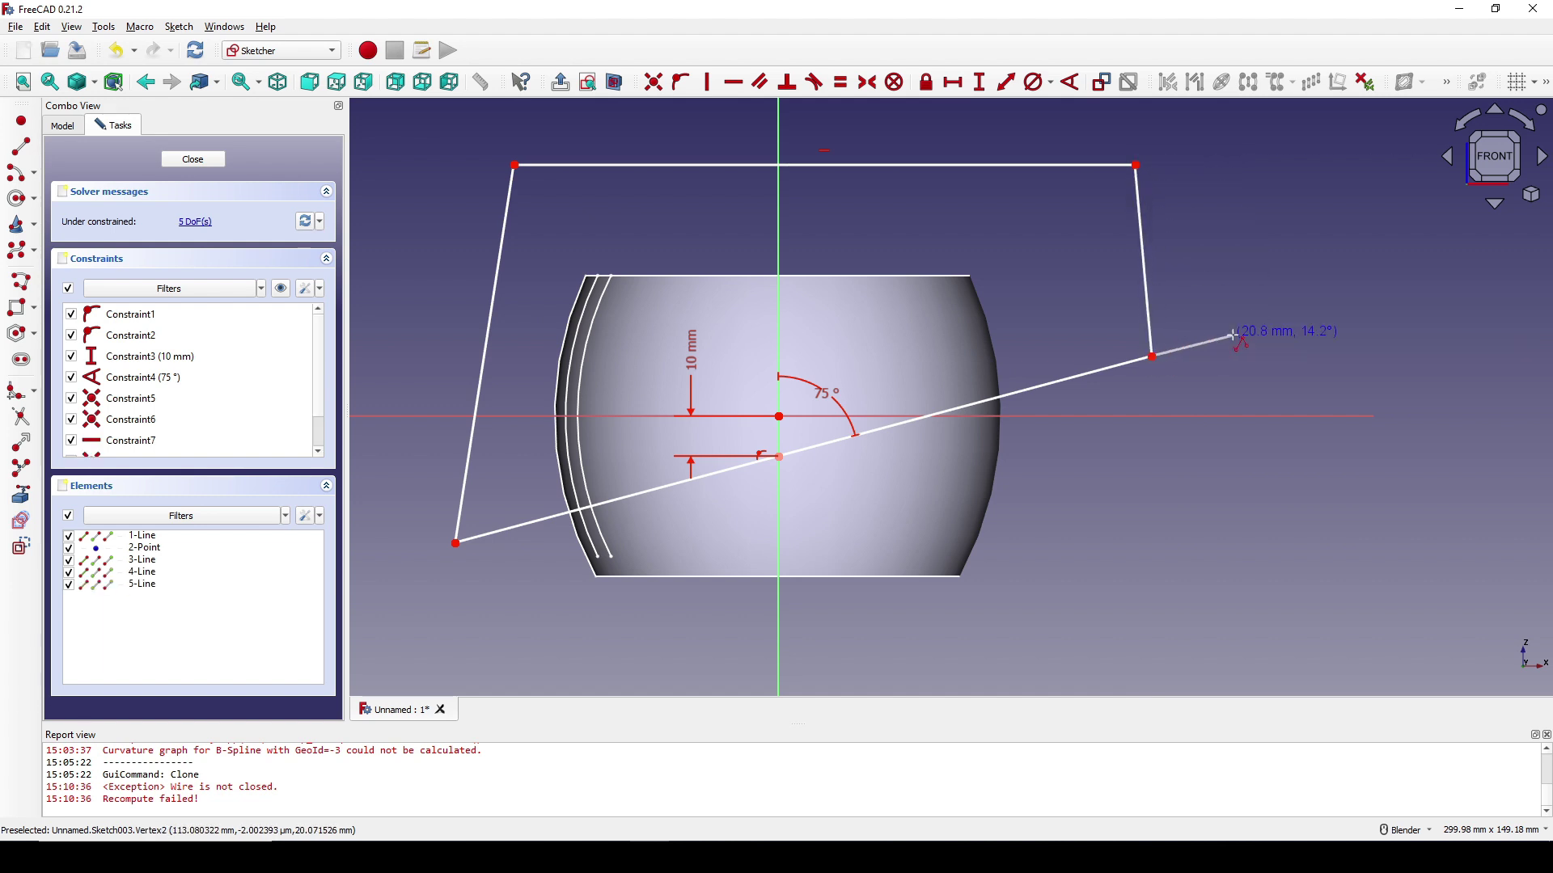
- Finish the slanted cutting sketch and extrude it into a solid 200 mm long, symmetric about the sketch plane
right_click(1230, 333)
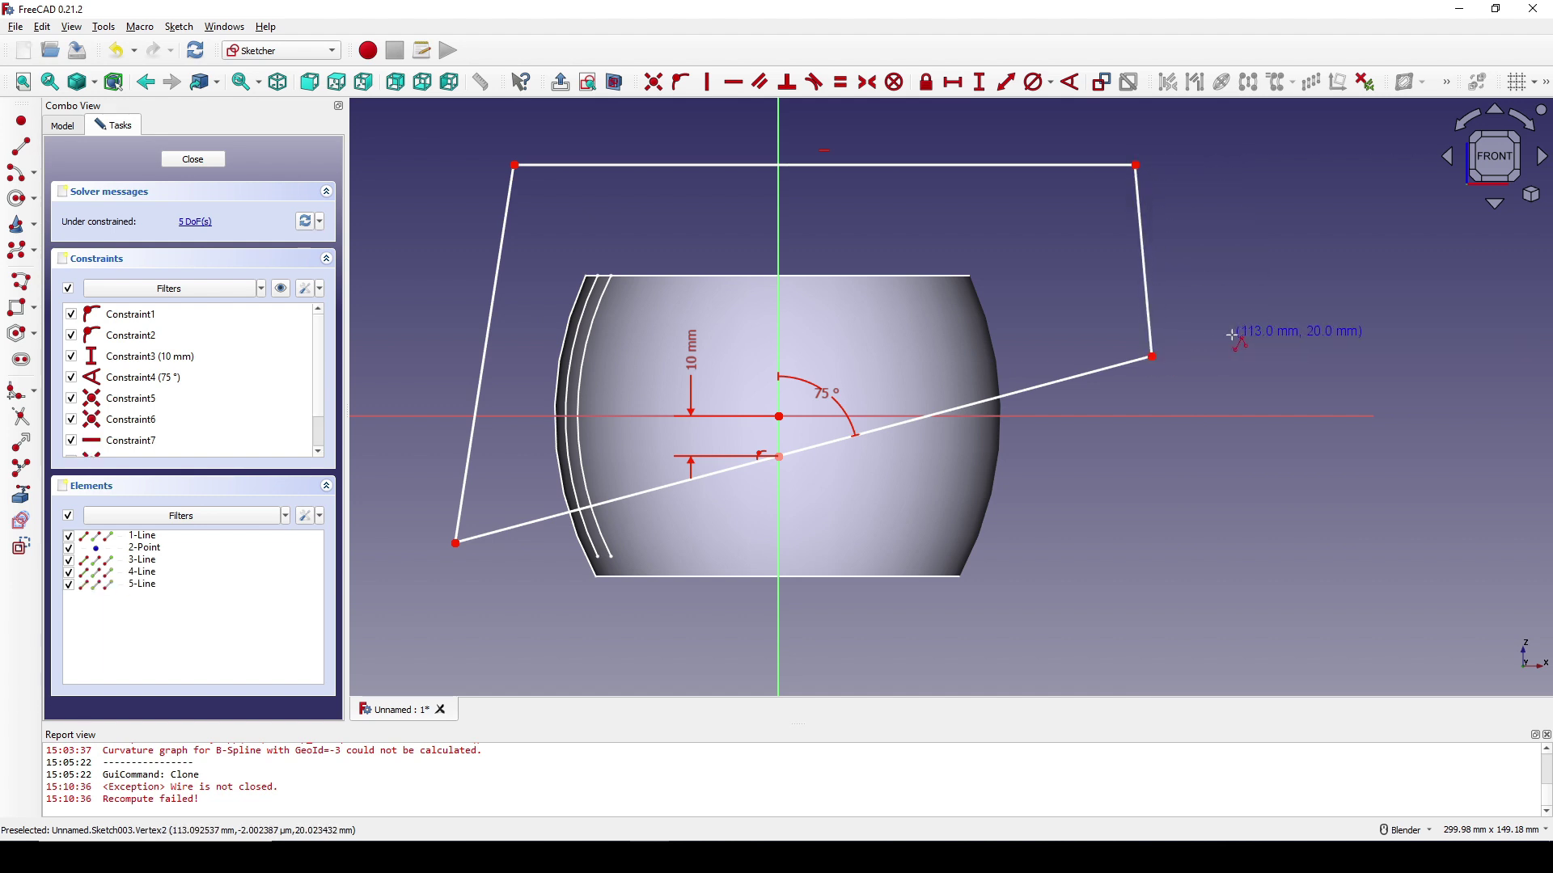
click(196, 160)
click(282, 51)
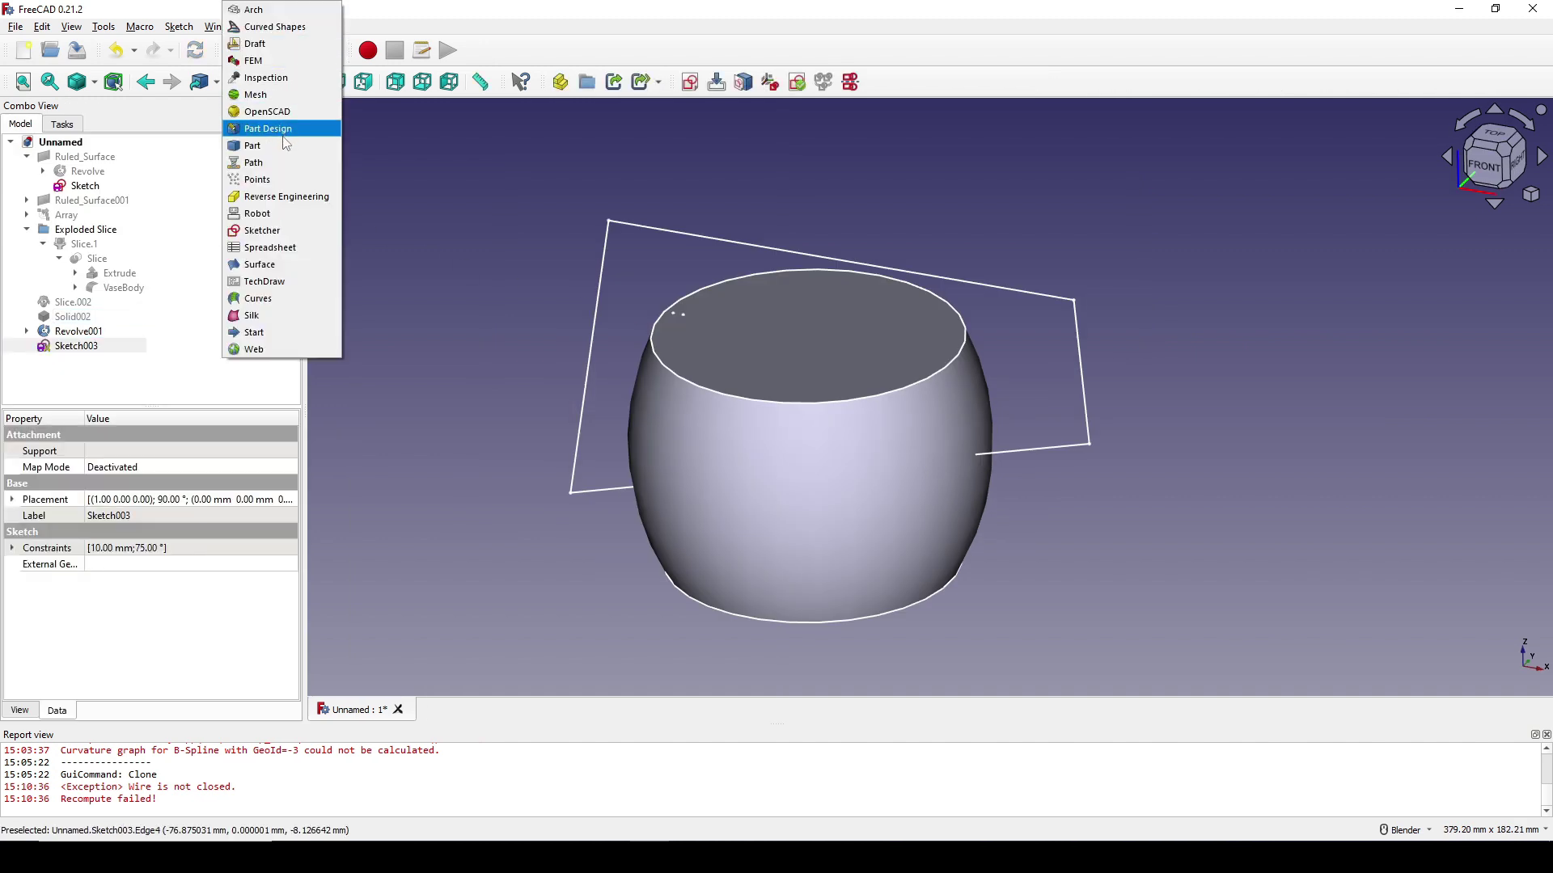
click(252, 145)
click(125, 380)
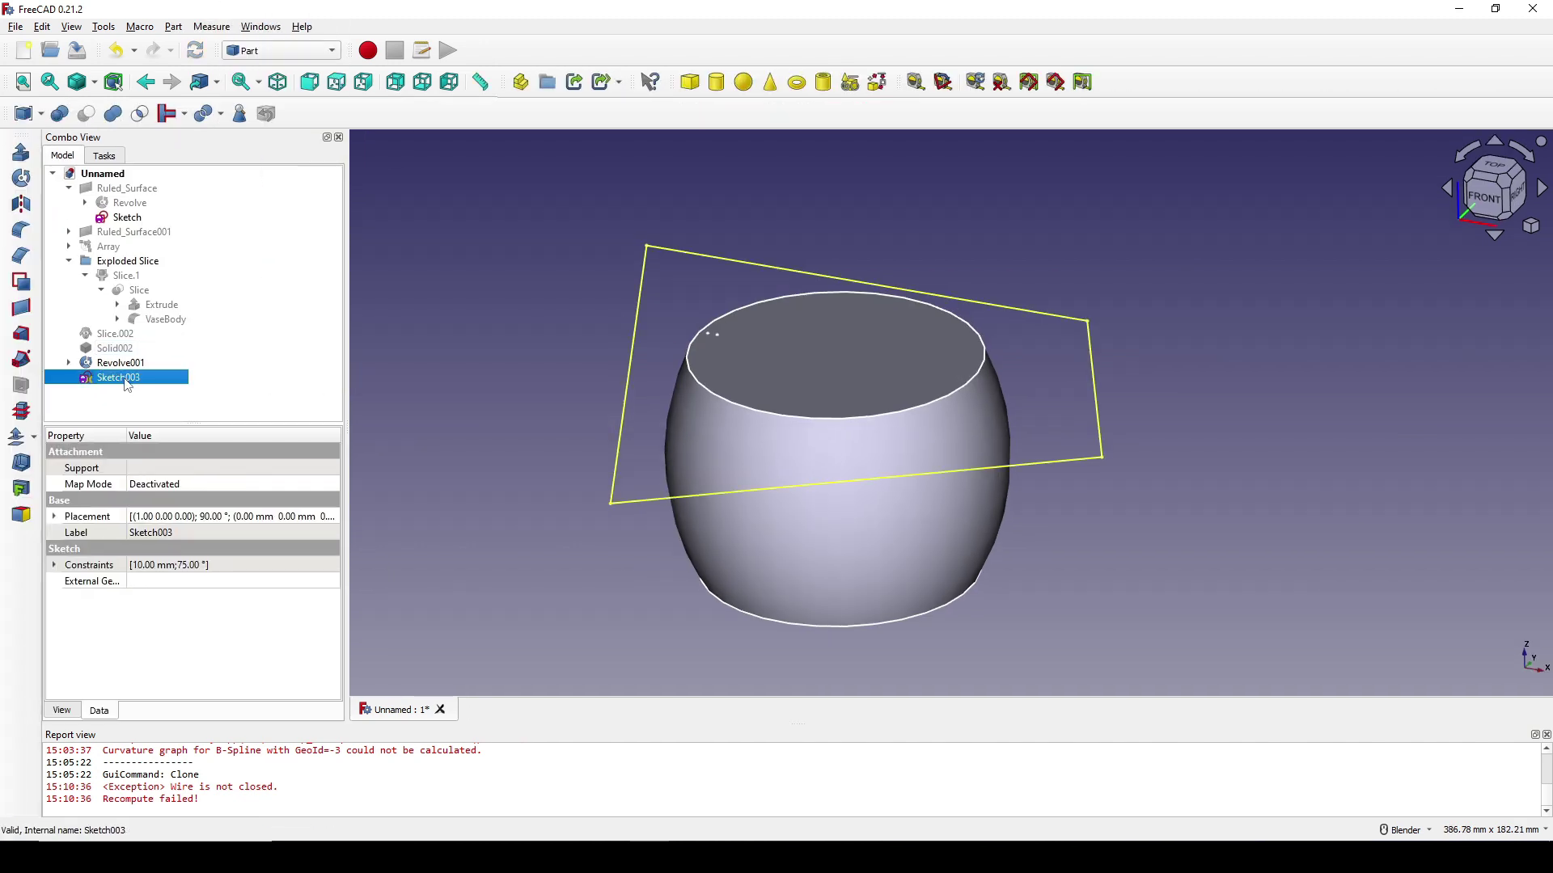
click(21, 152)
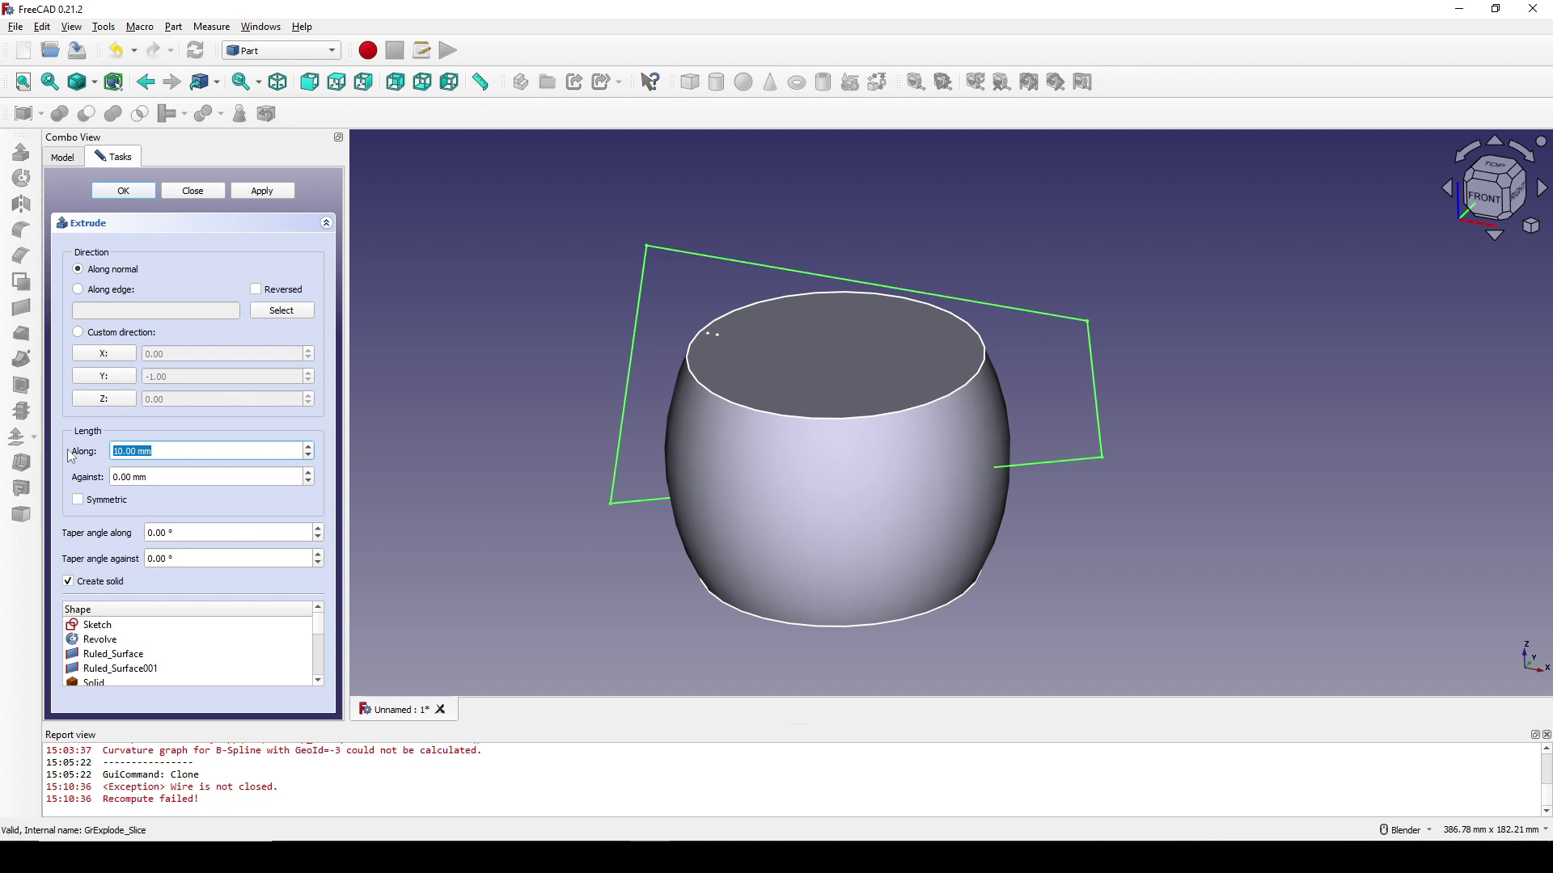
text(200)
click(92, 502)
click(123, 191)
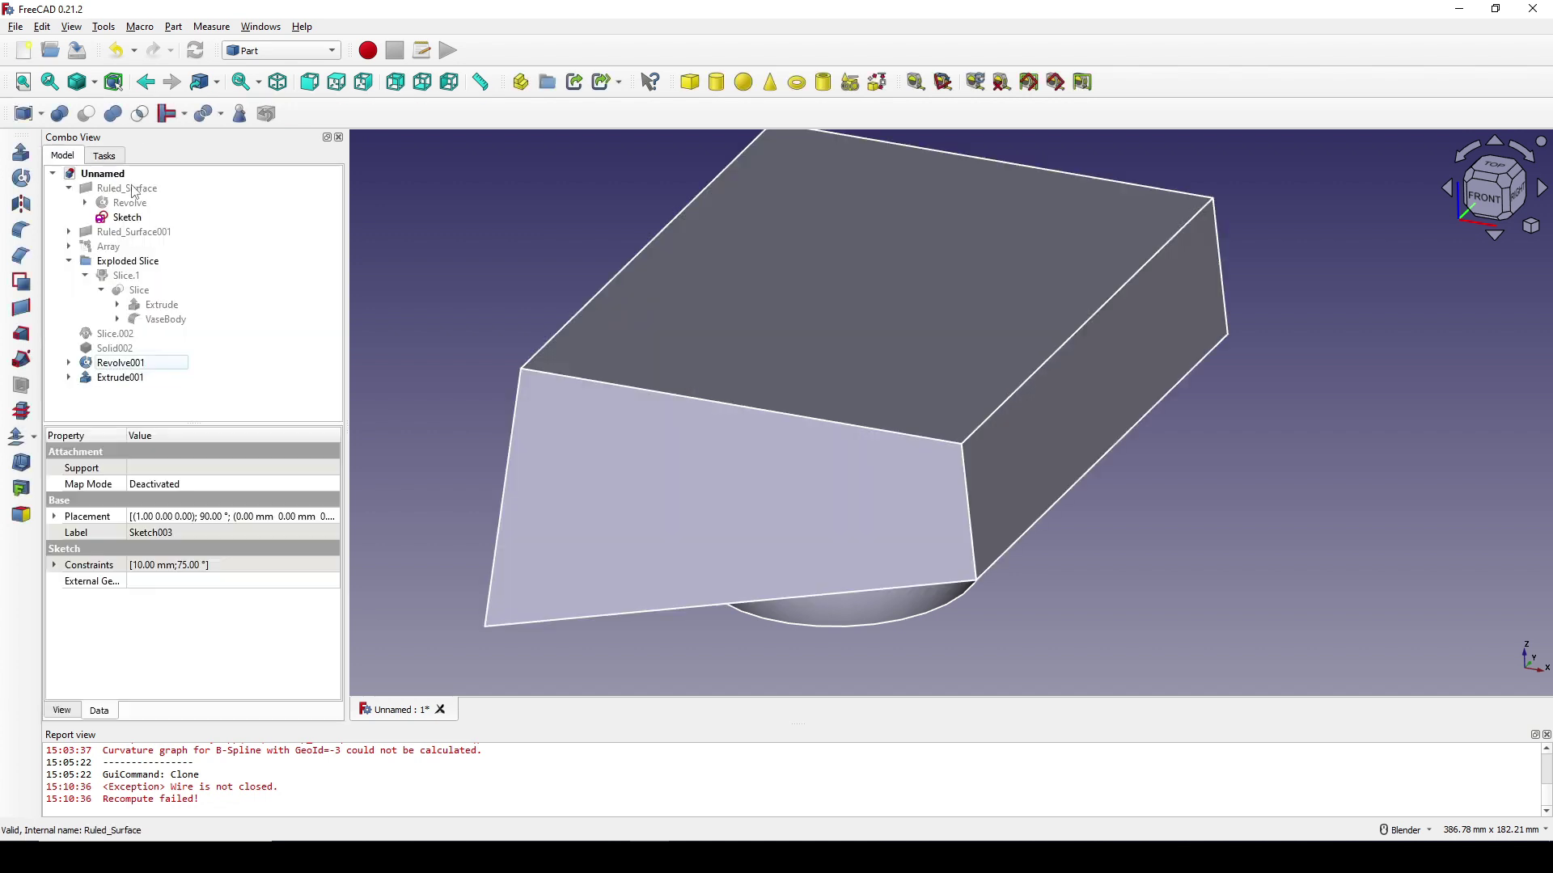
- Cut the extruded slanted block from the smooth revolved body Revolve001
click(116, 364)
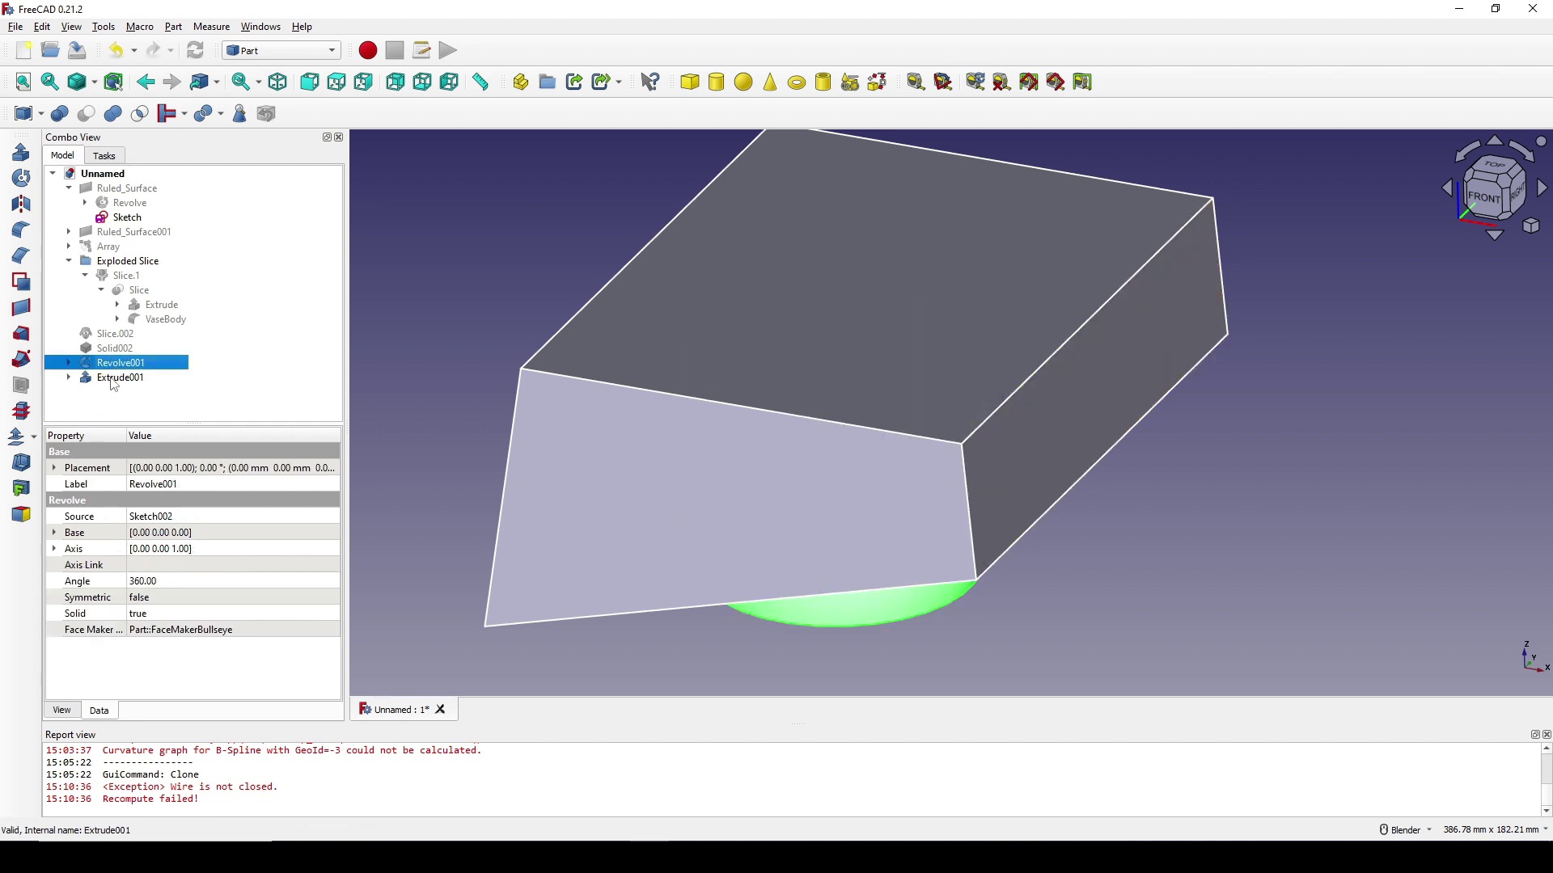
ctrl+click(129, 381)
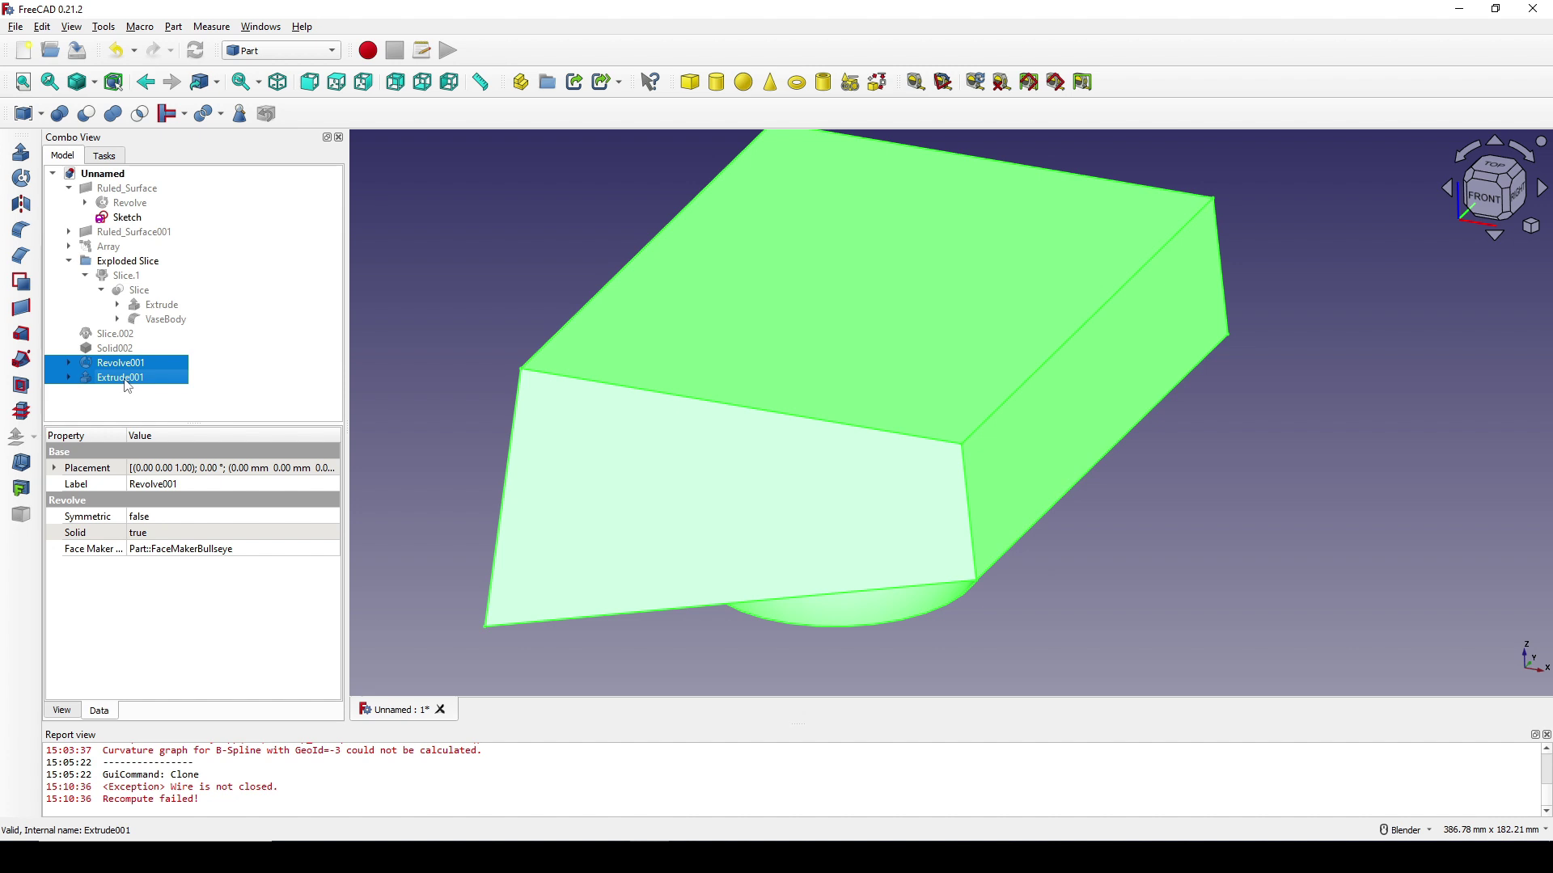
click(87, 114)
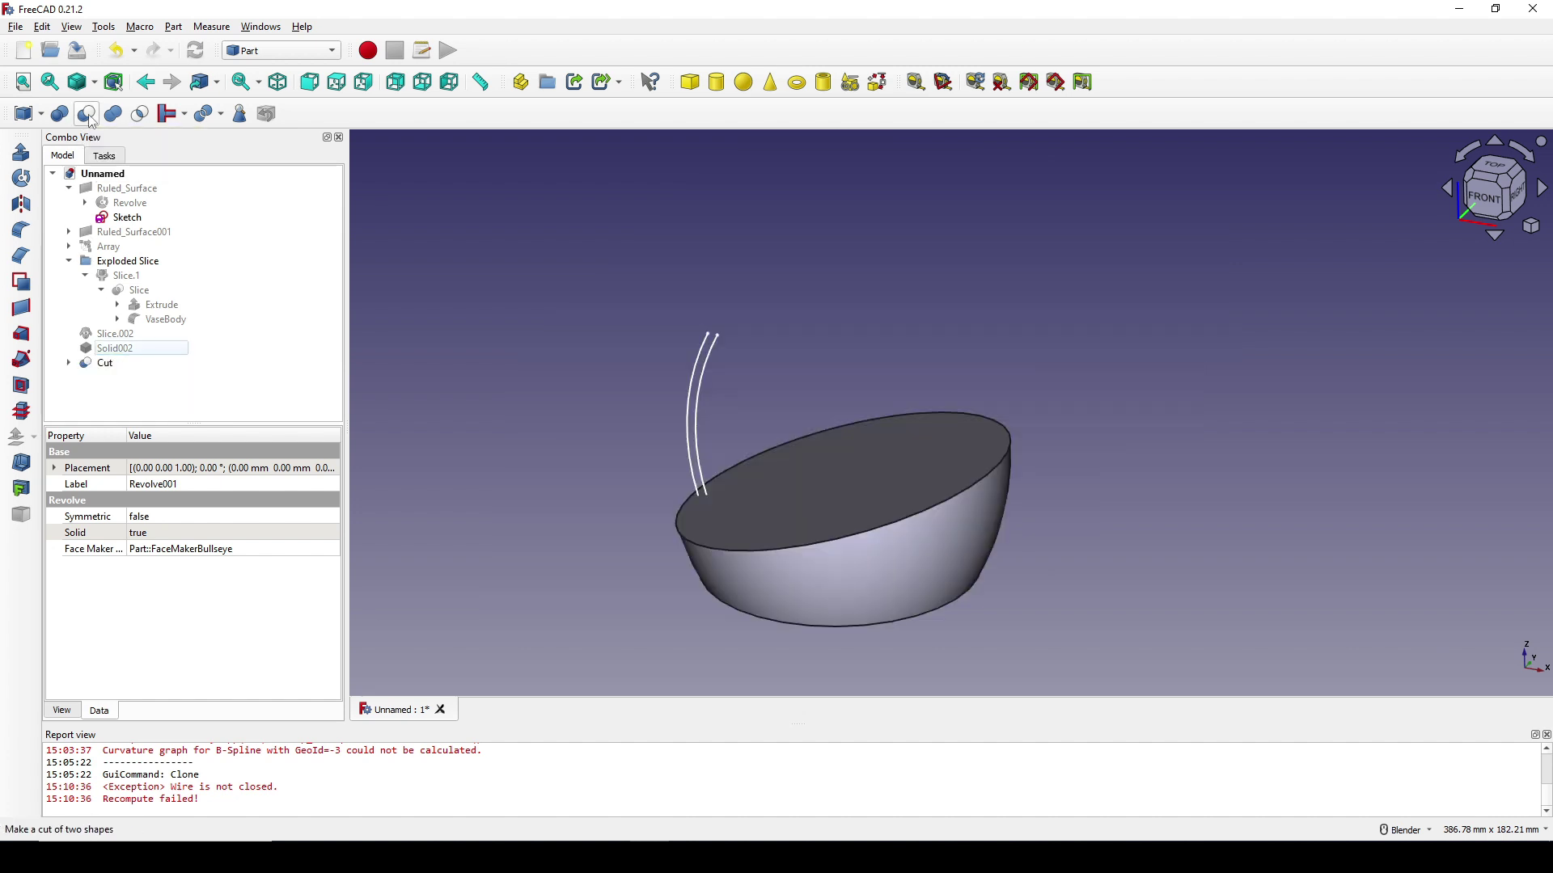
- Show the hidden ribbed solid Solid002 and fuse it with the slanted lower body
click(119, 350)
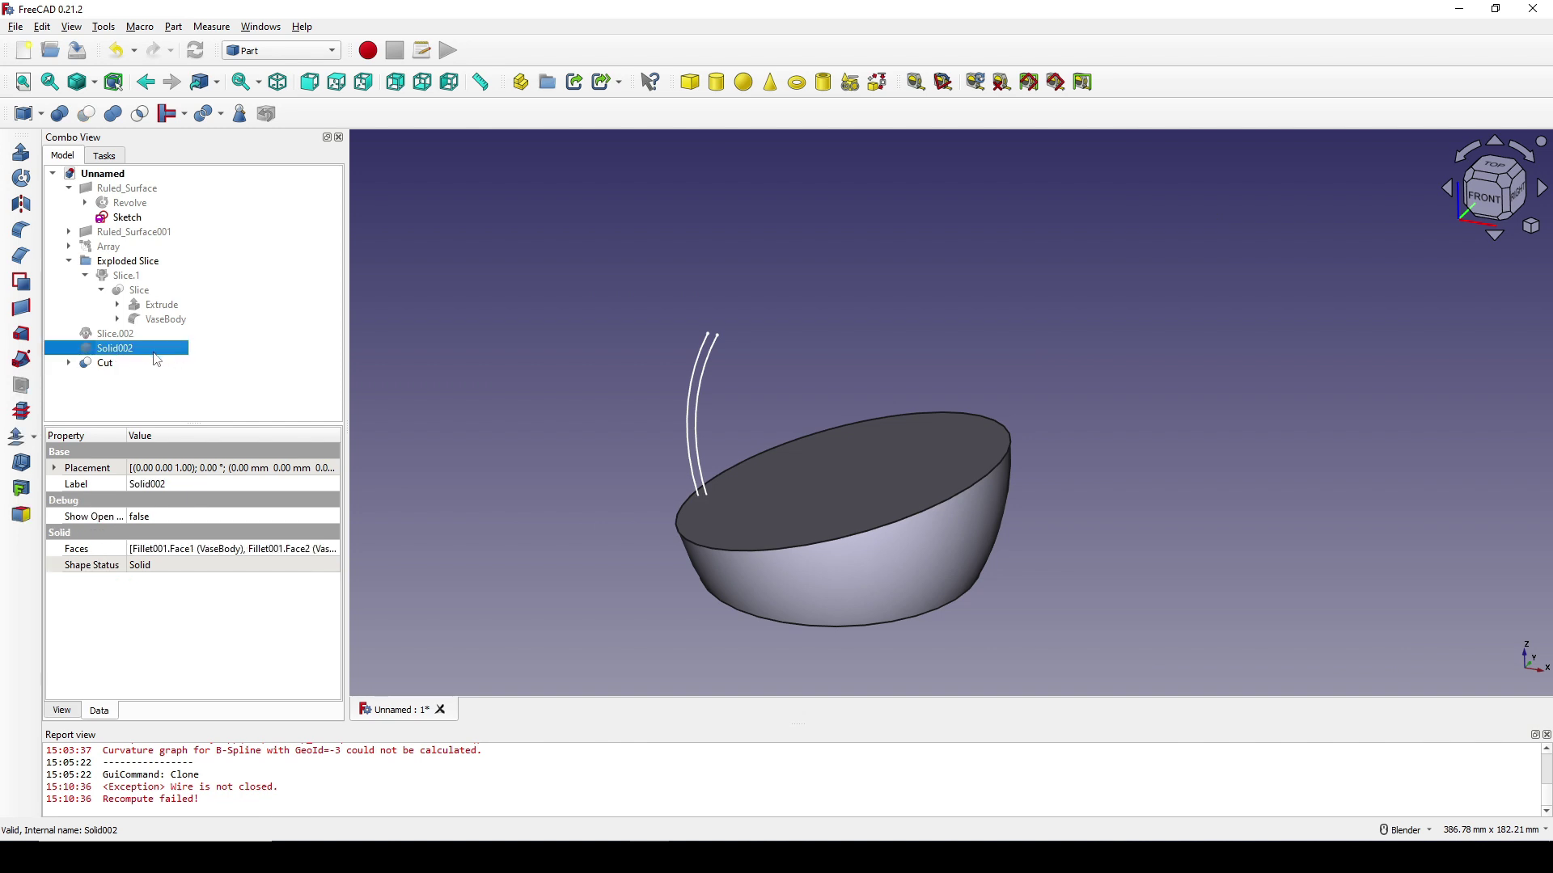
key(space)
middle_drag(728, 485, 1081, 454)
click(1172, 445)
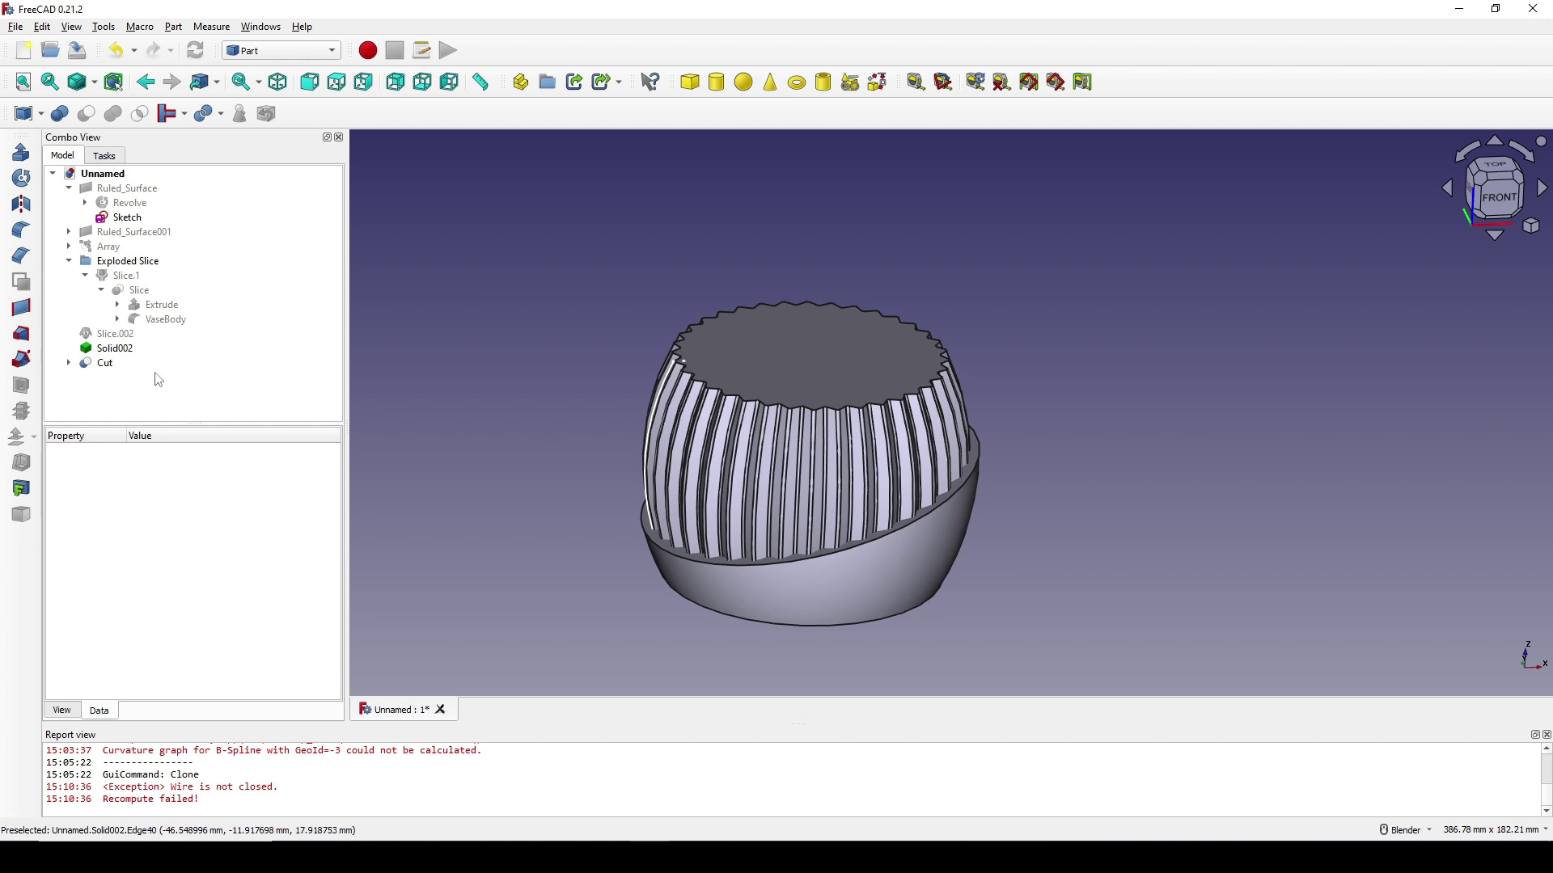
click(111, 349)
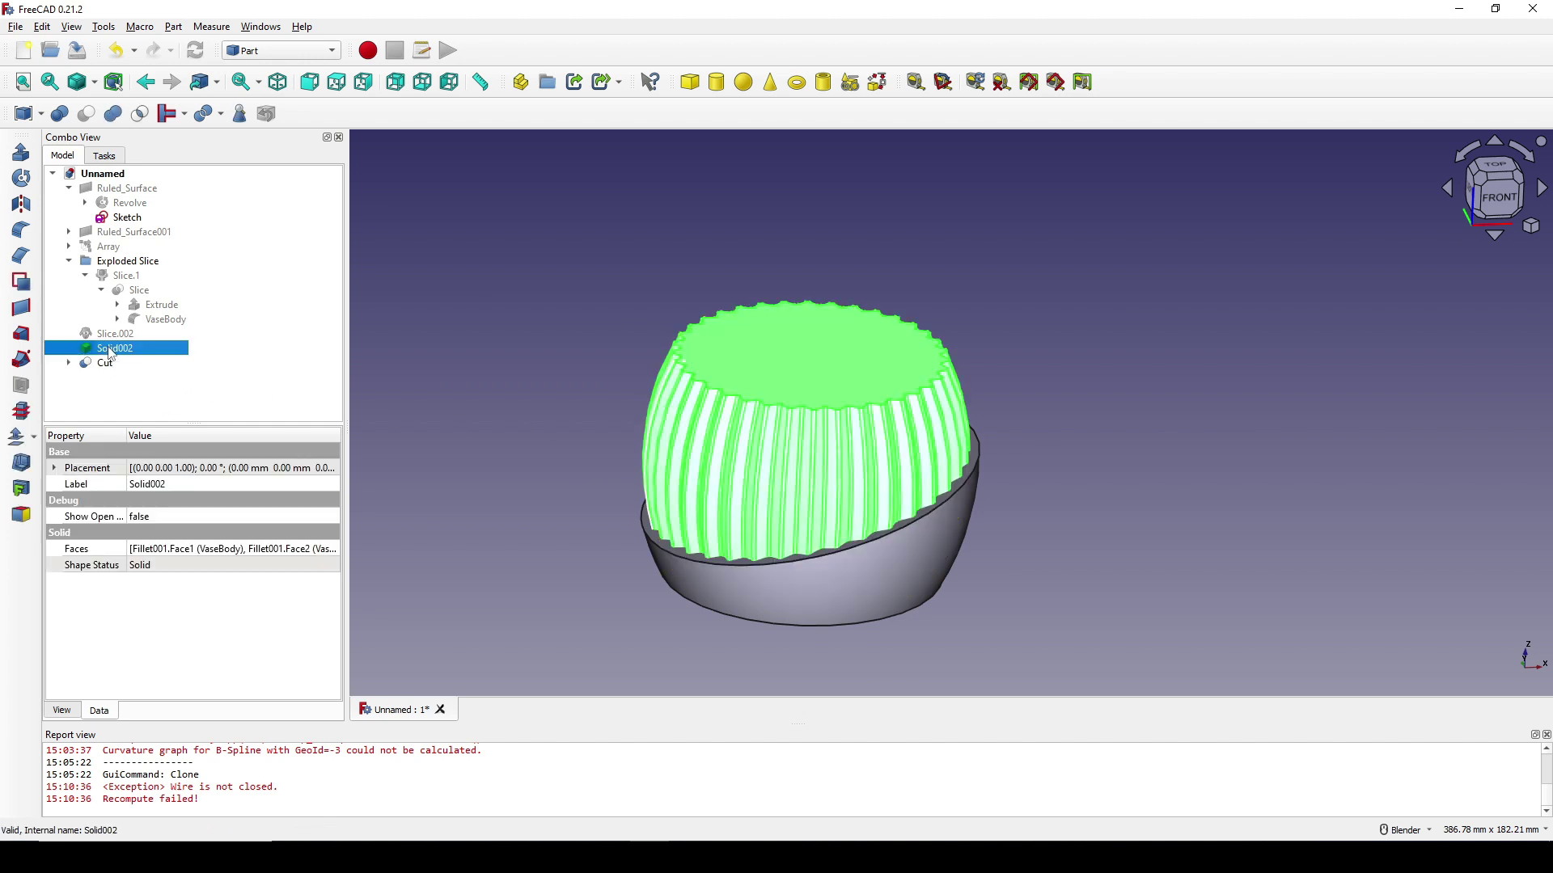
ctrl+click(105, 366)
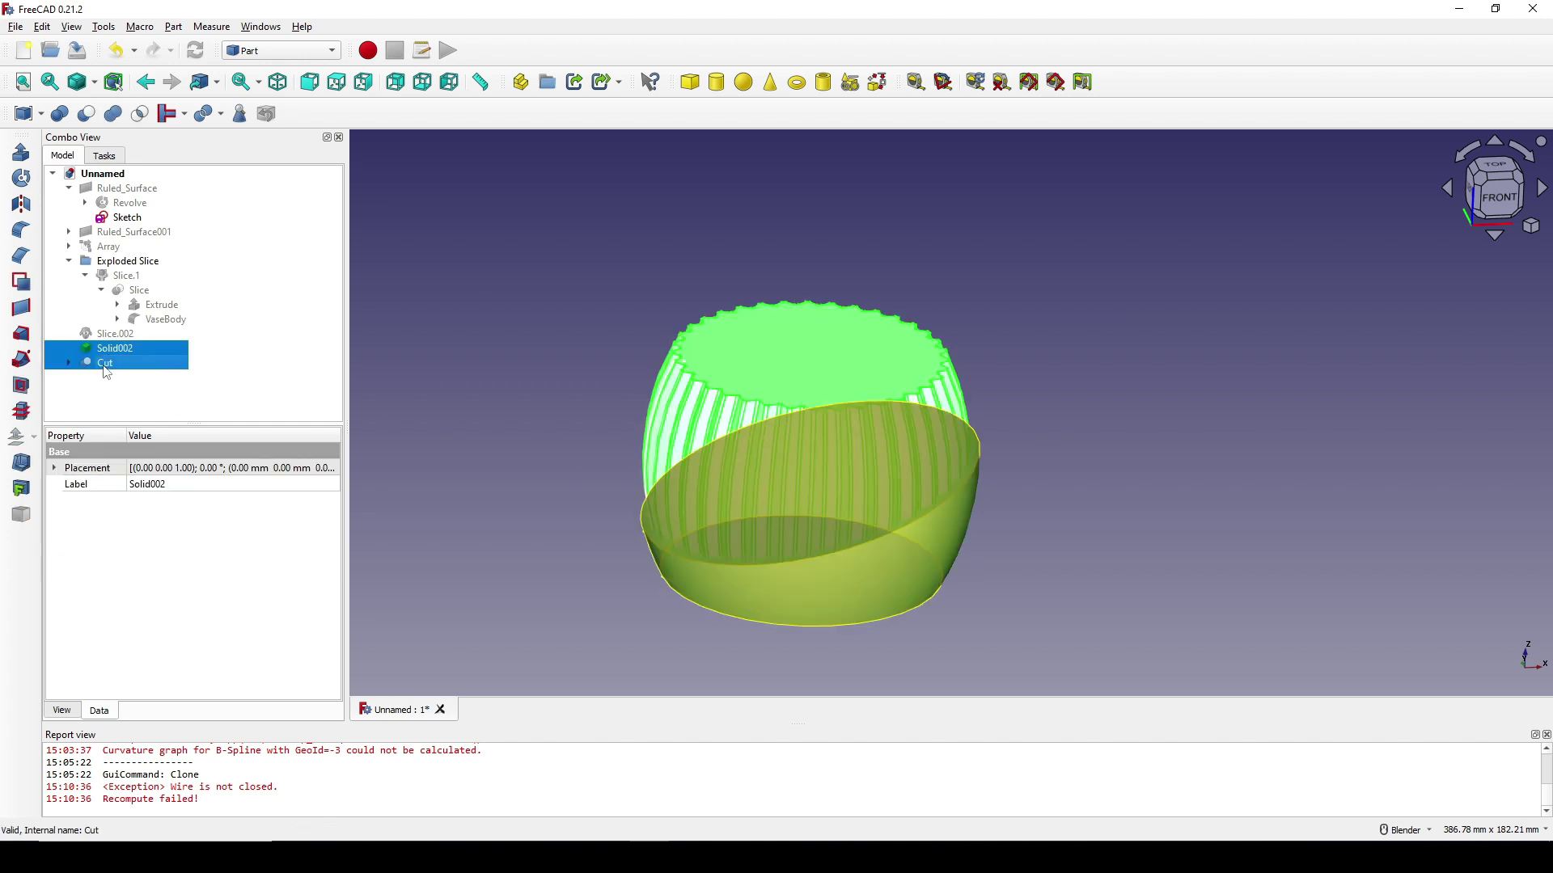
click(115, 113)
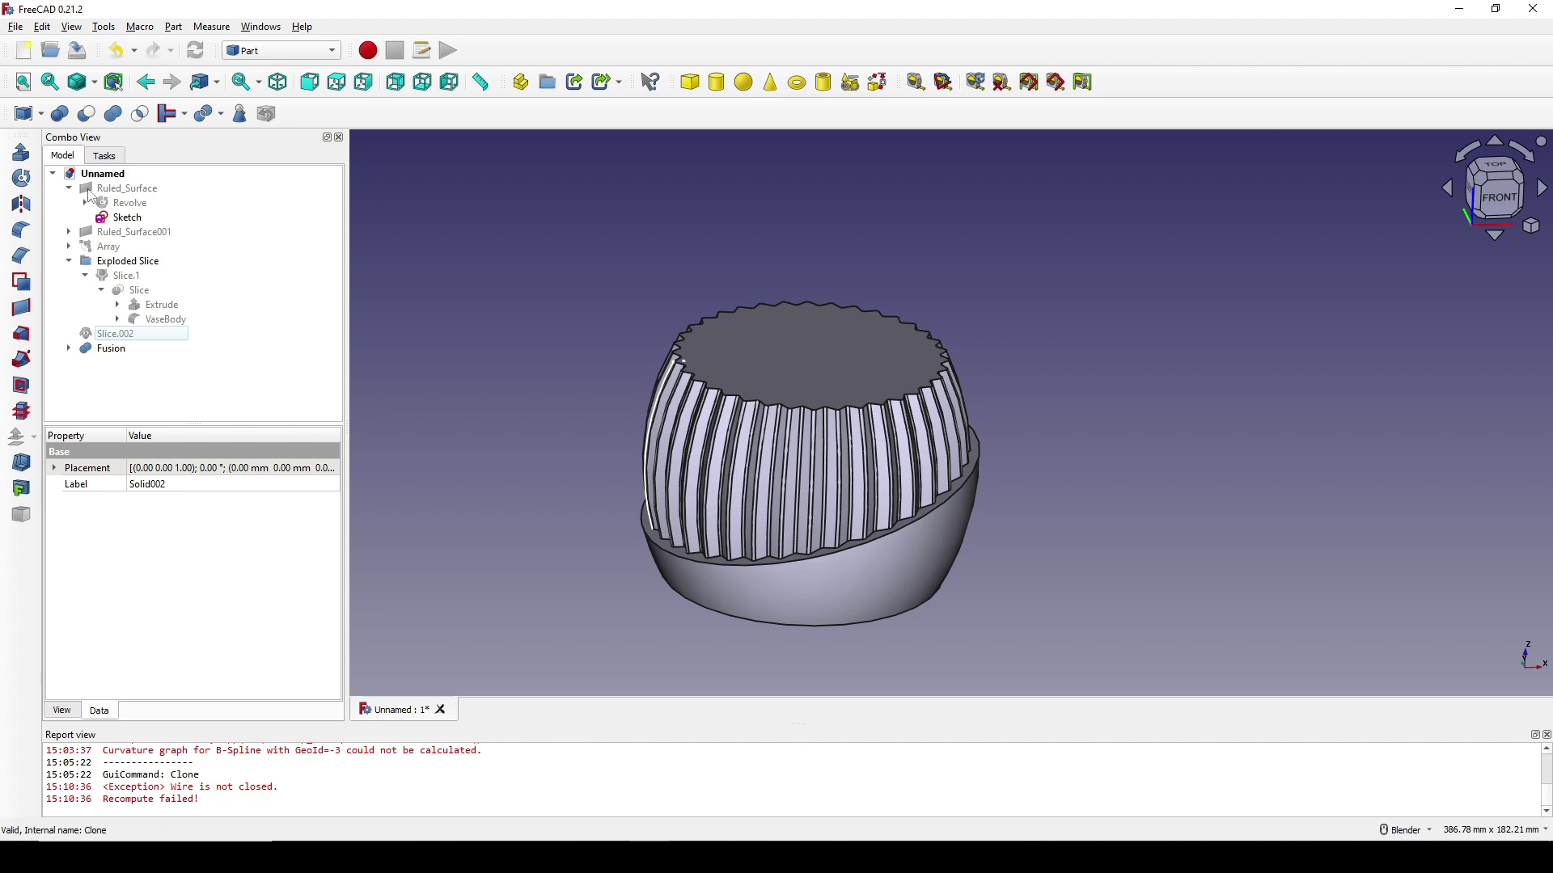
click(1007, 191)
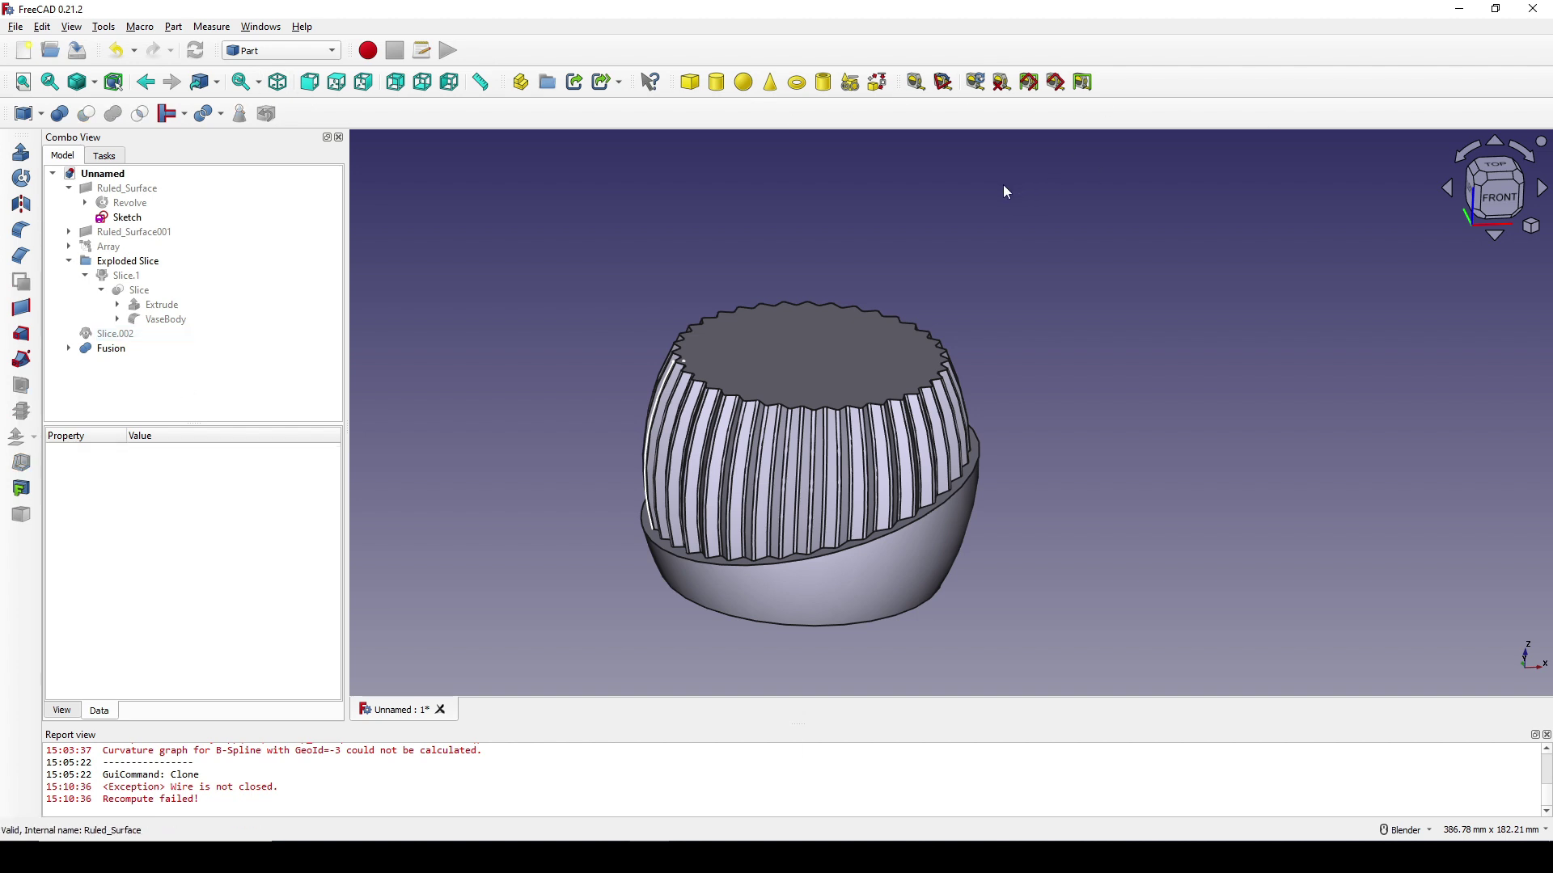
- Create a new sketch on the XY plane with an offset of 35 mm
click(306, 51)
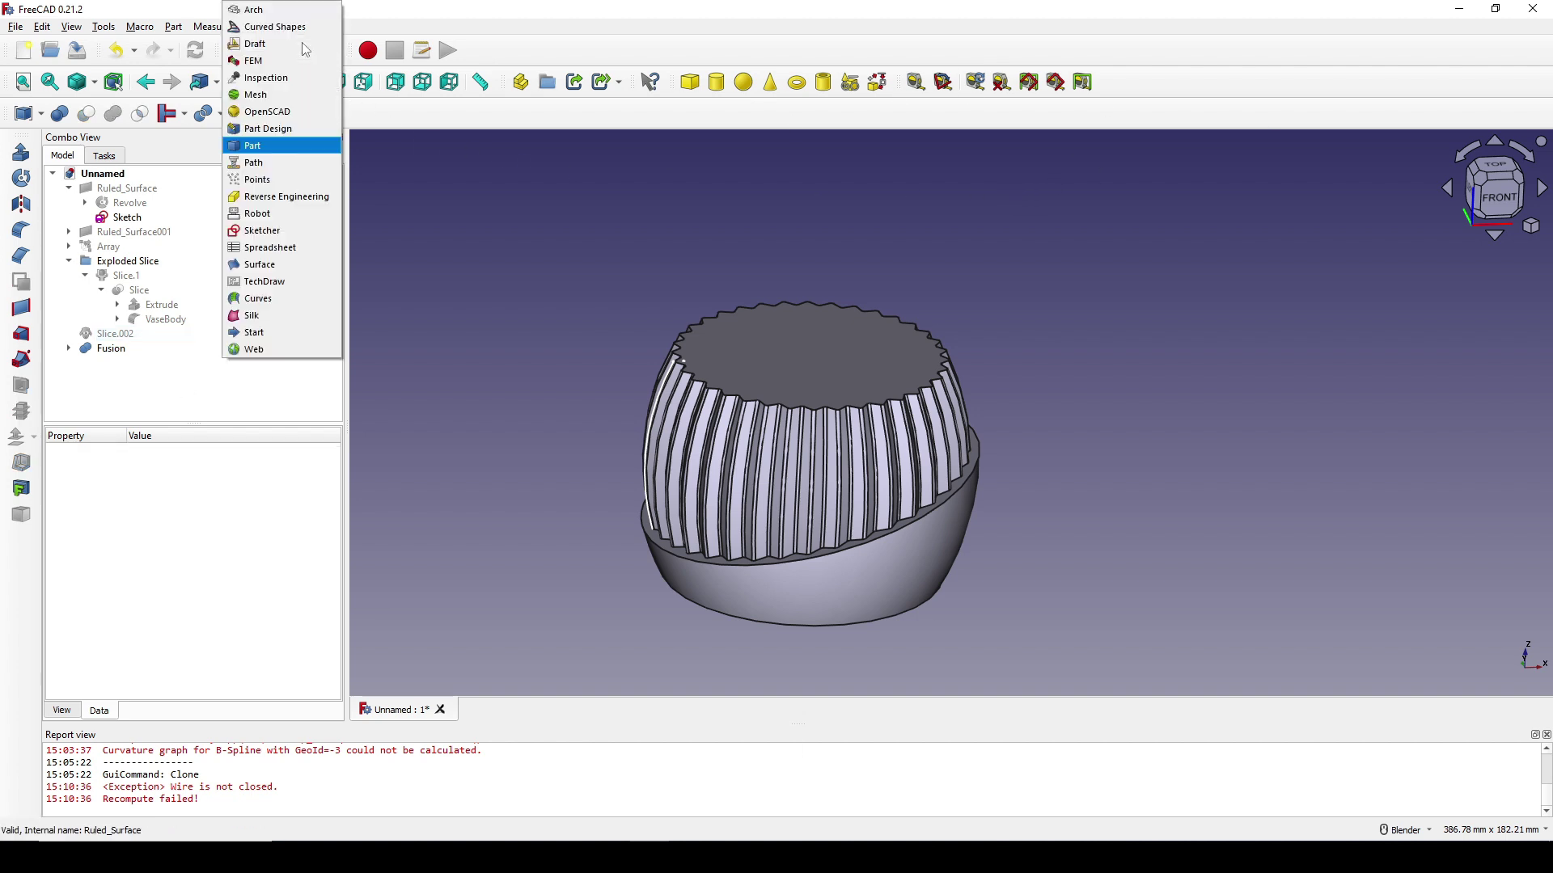
click(296, 239)
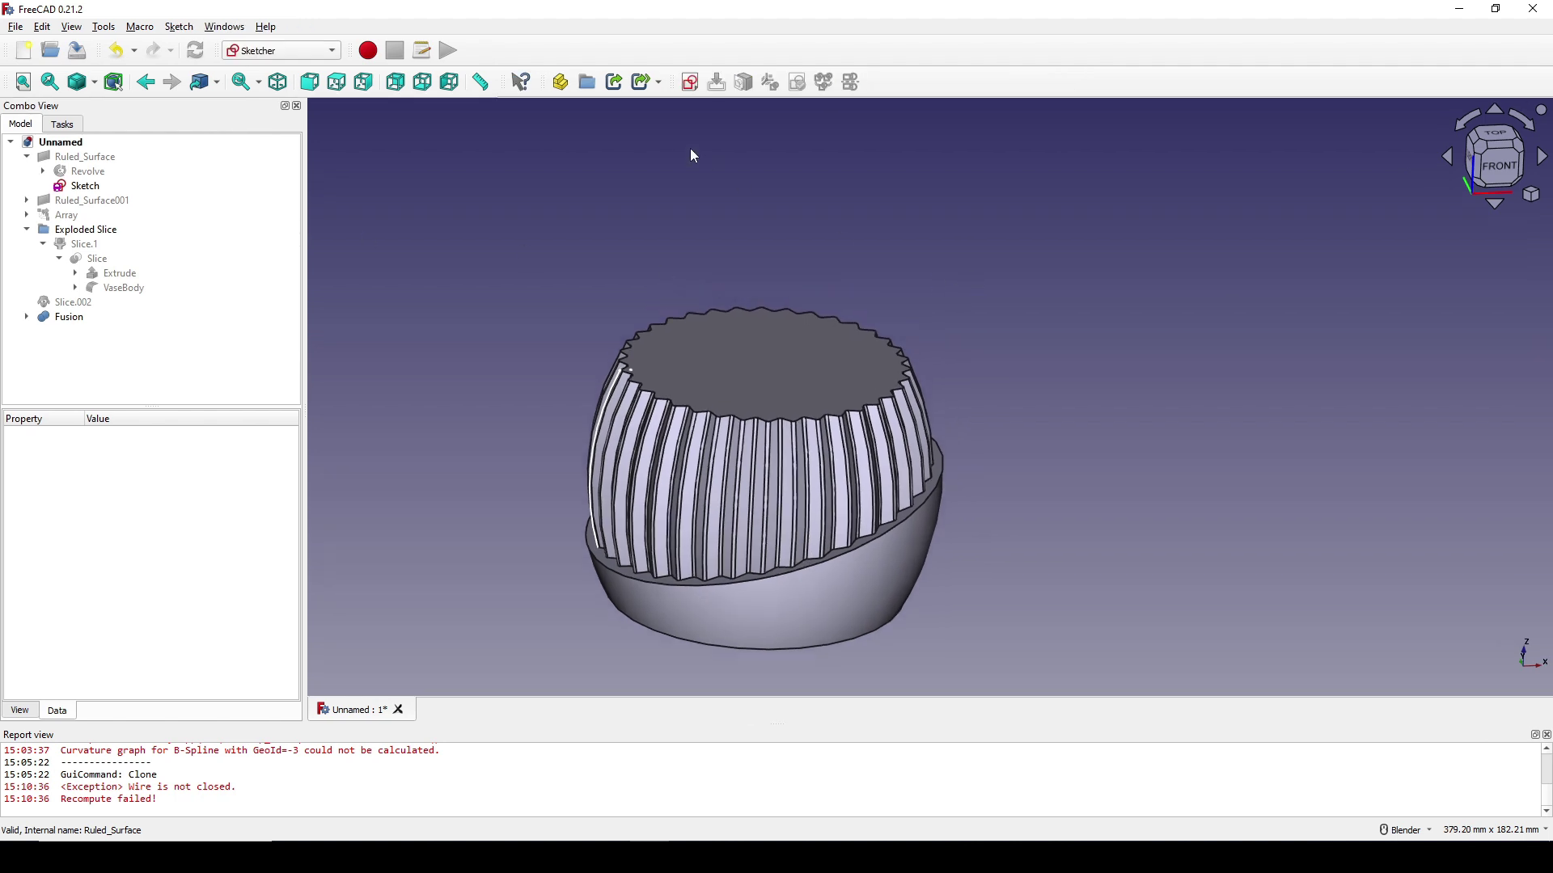
click(689, 81)
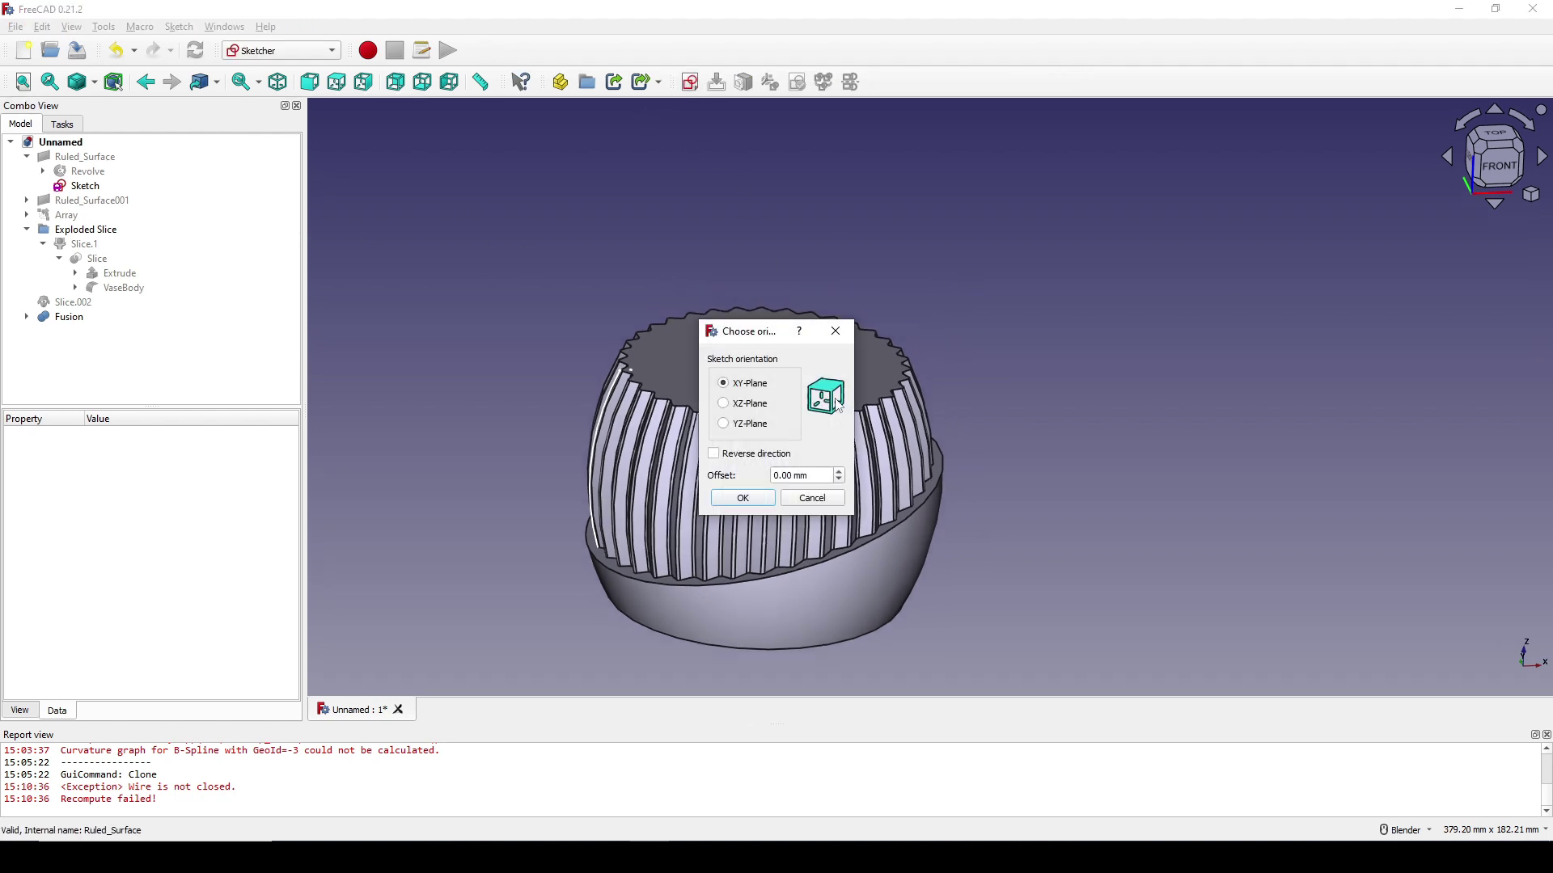
drag(817, 477, 712, 475)
text(35)
click(746, 497)
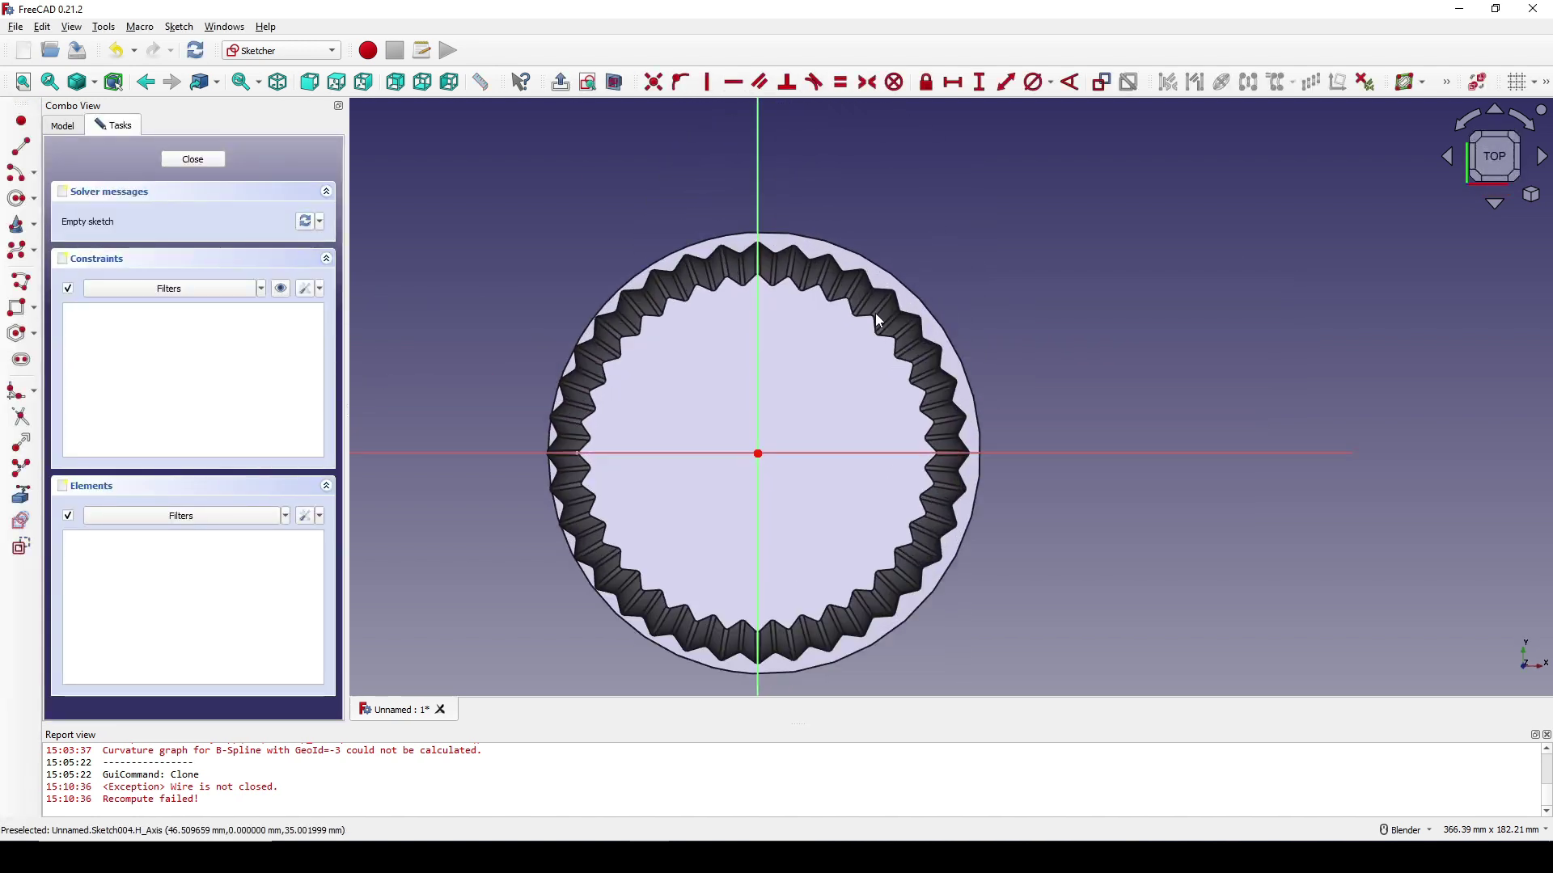
- Draw a circle centred on the origin, constrain its diameter to 72 mm and finish the sketch
click(18, 198)
click(771, 431)
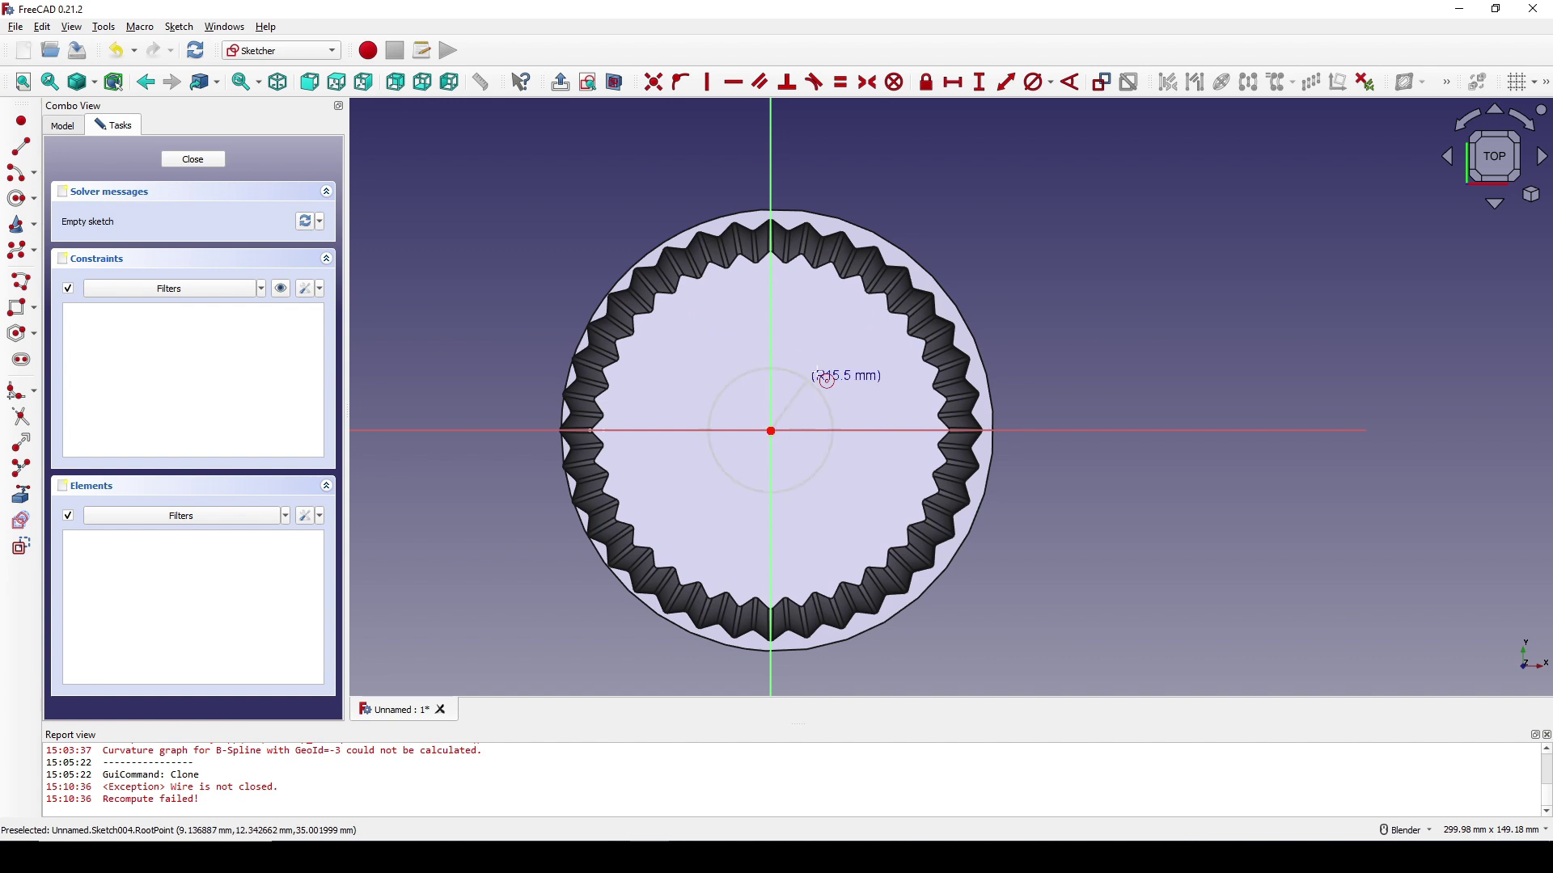
click(877, 368)
click(890, 389)
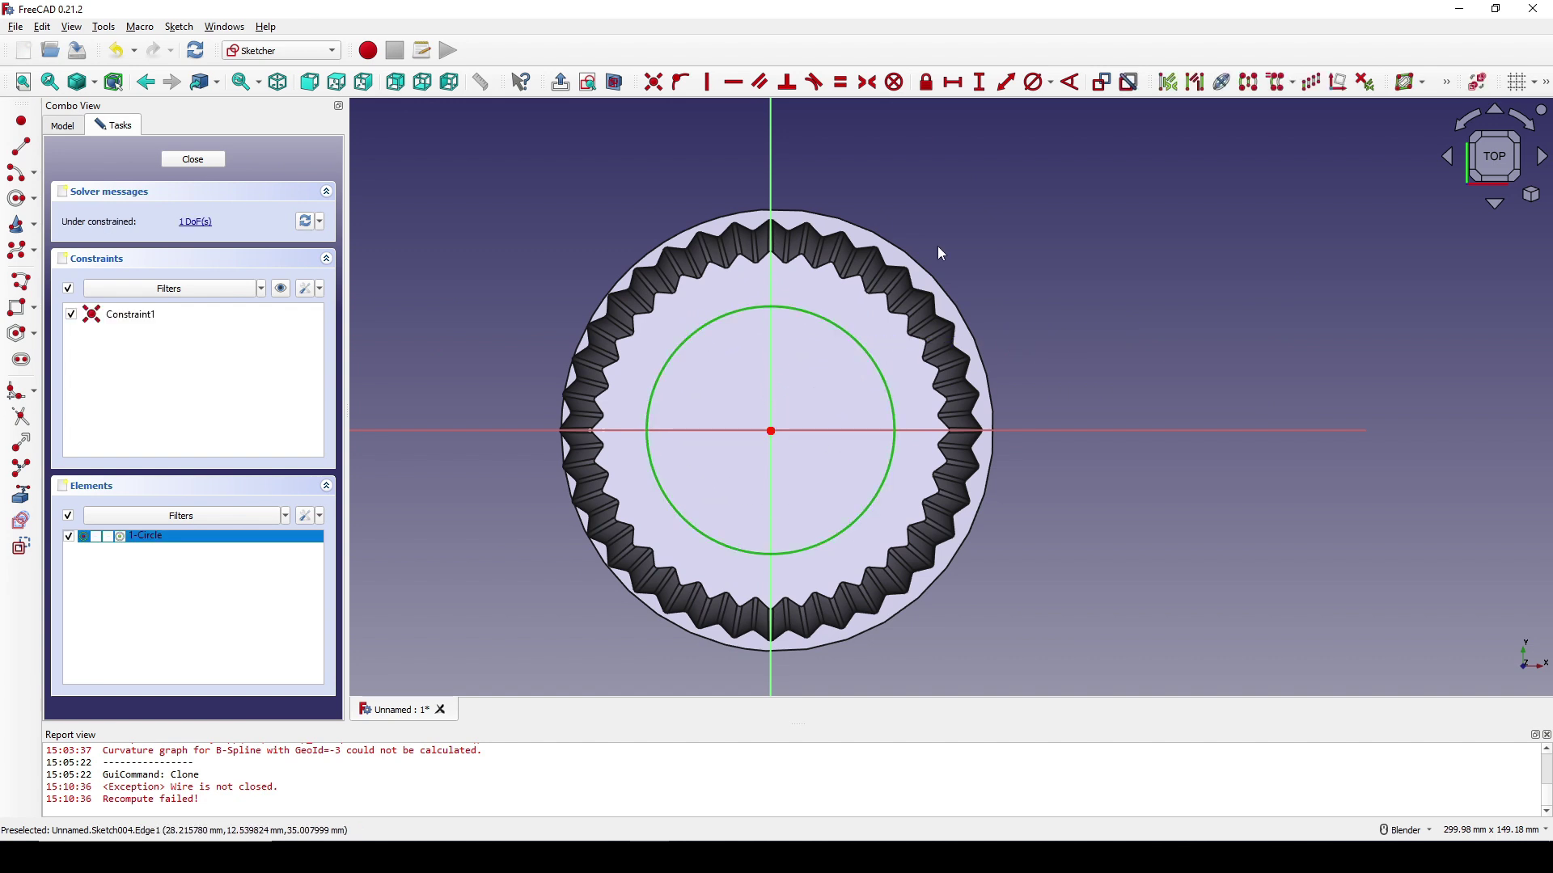
click(1038, 82)
text(72mm)
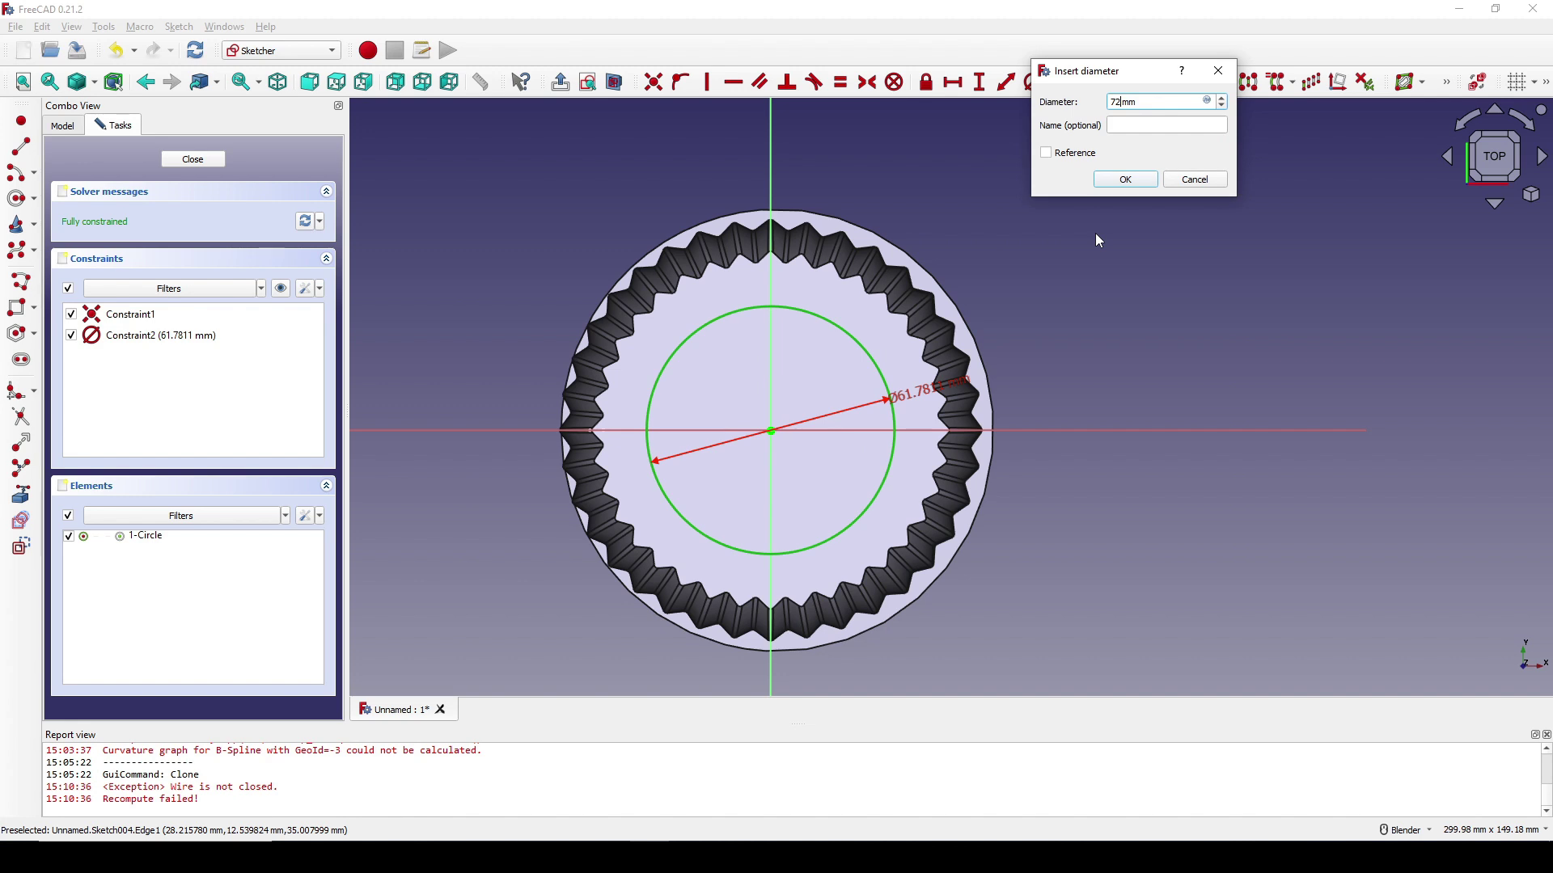
key(Return)
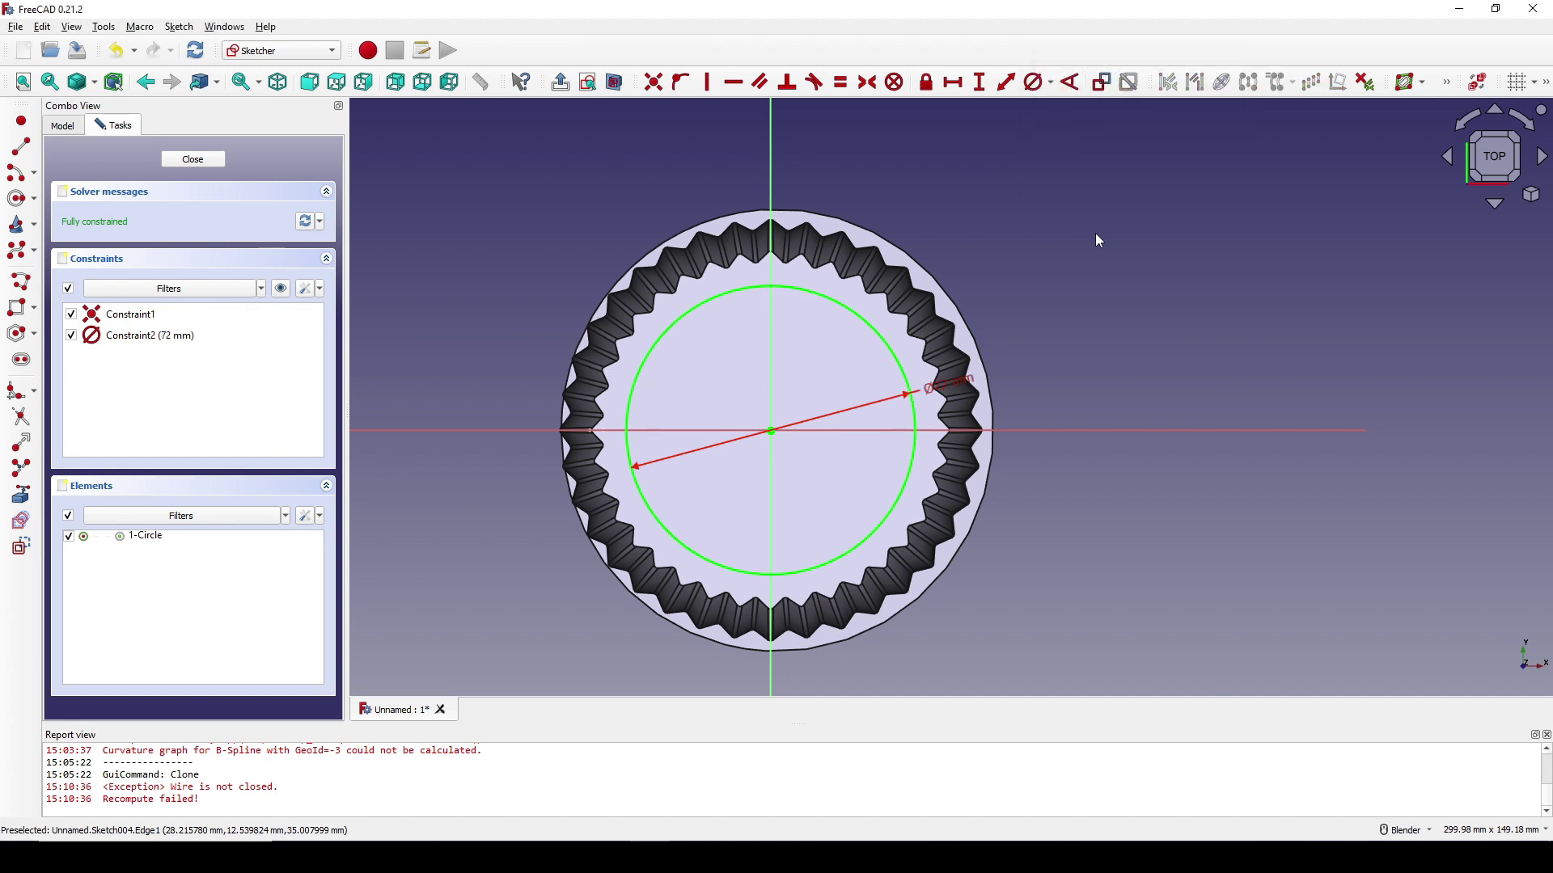
click(193, 160)
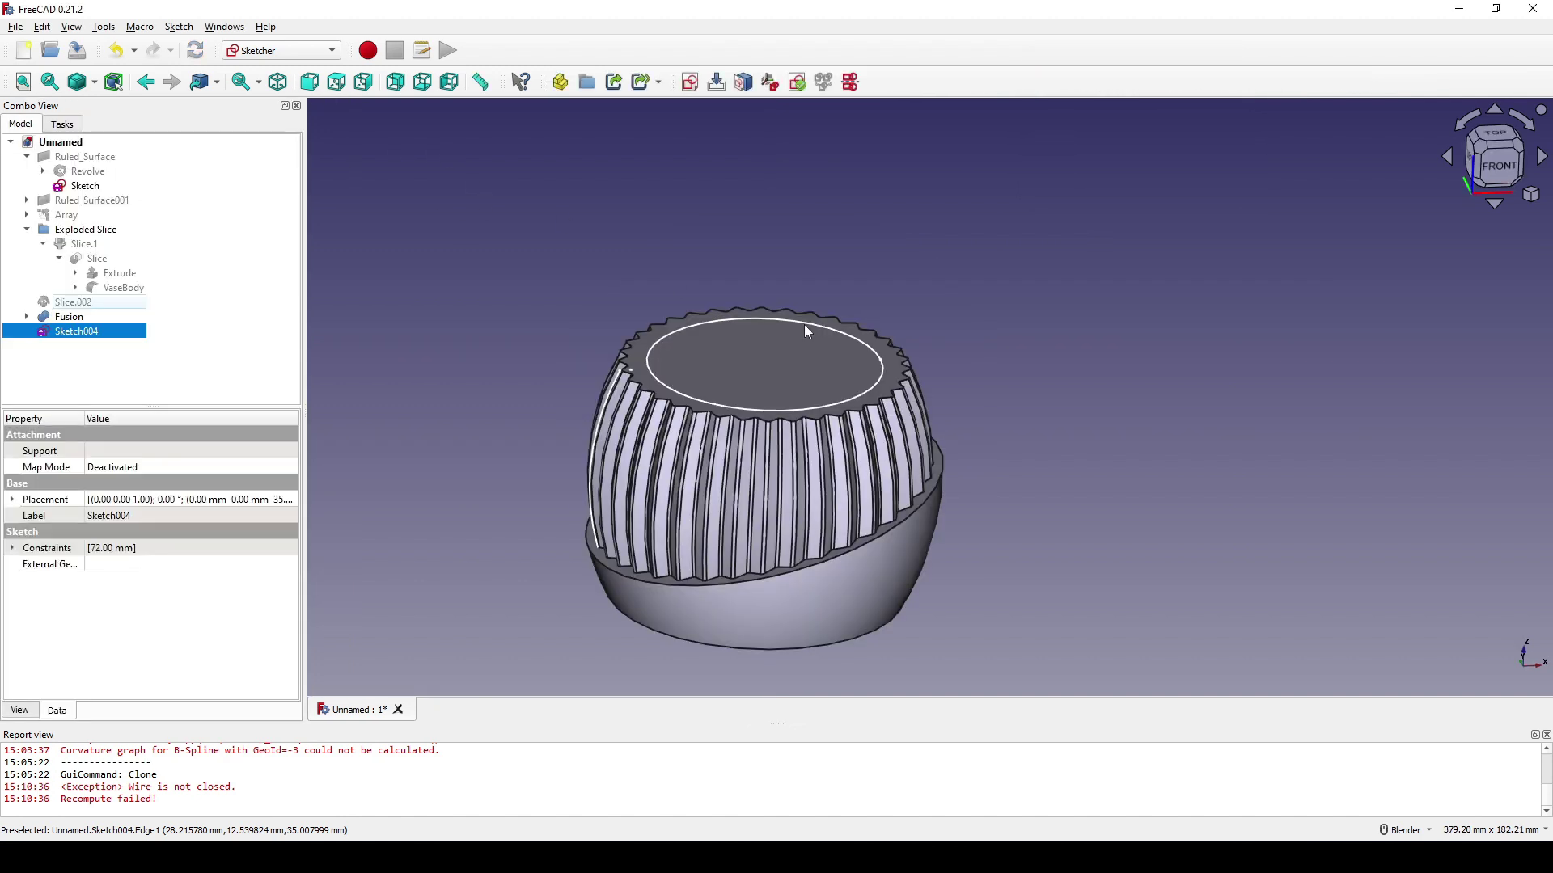
click(1092, 412)
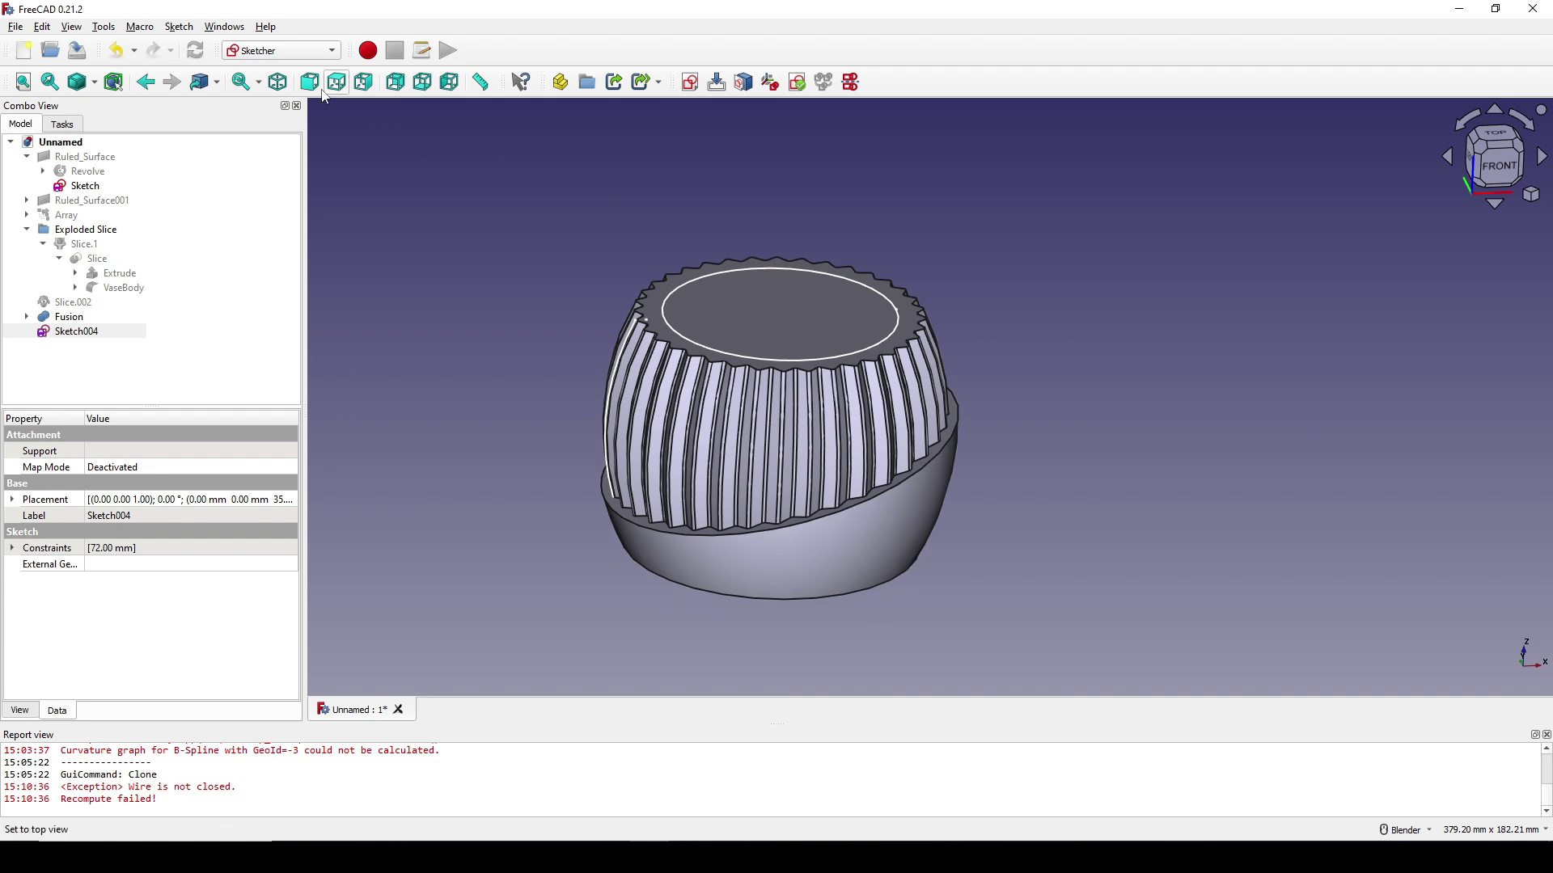
- Extrude the circle sketch 67 mm downward into a solid using a custom direction with Z at -1
click(279, 50)
click(263, 146)
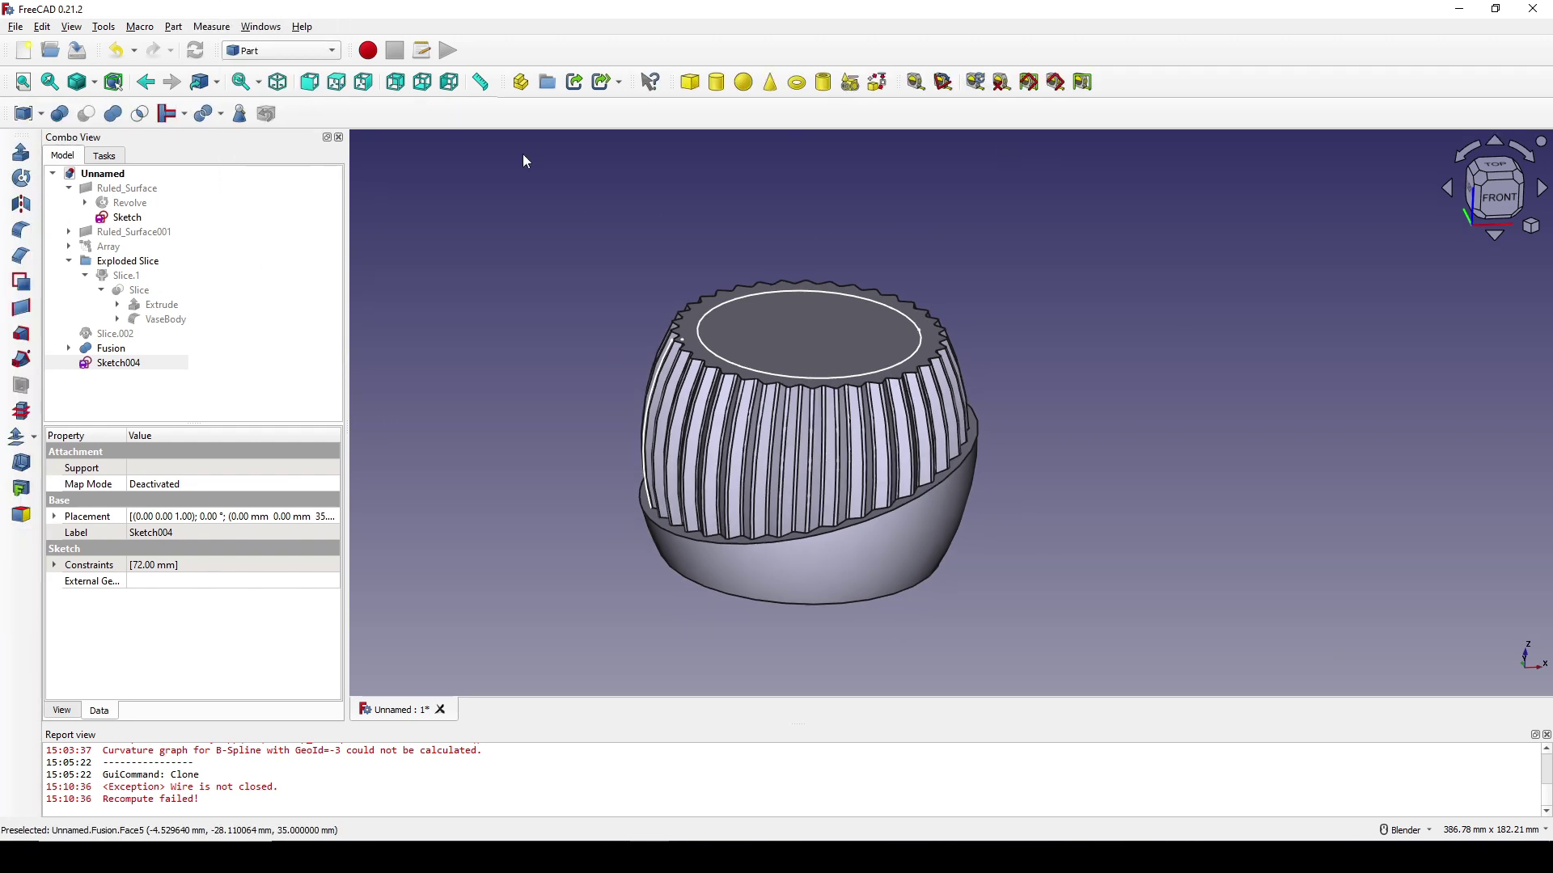
click(21, 152)
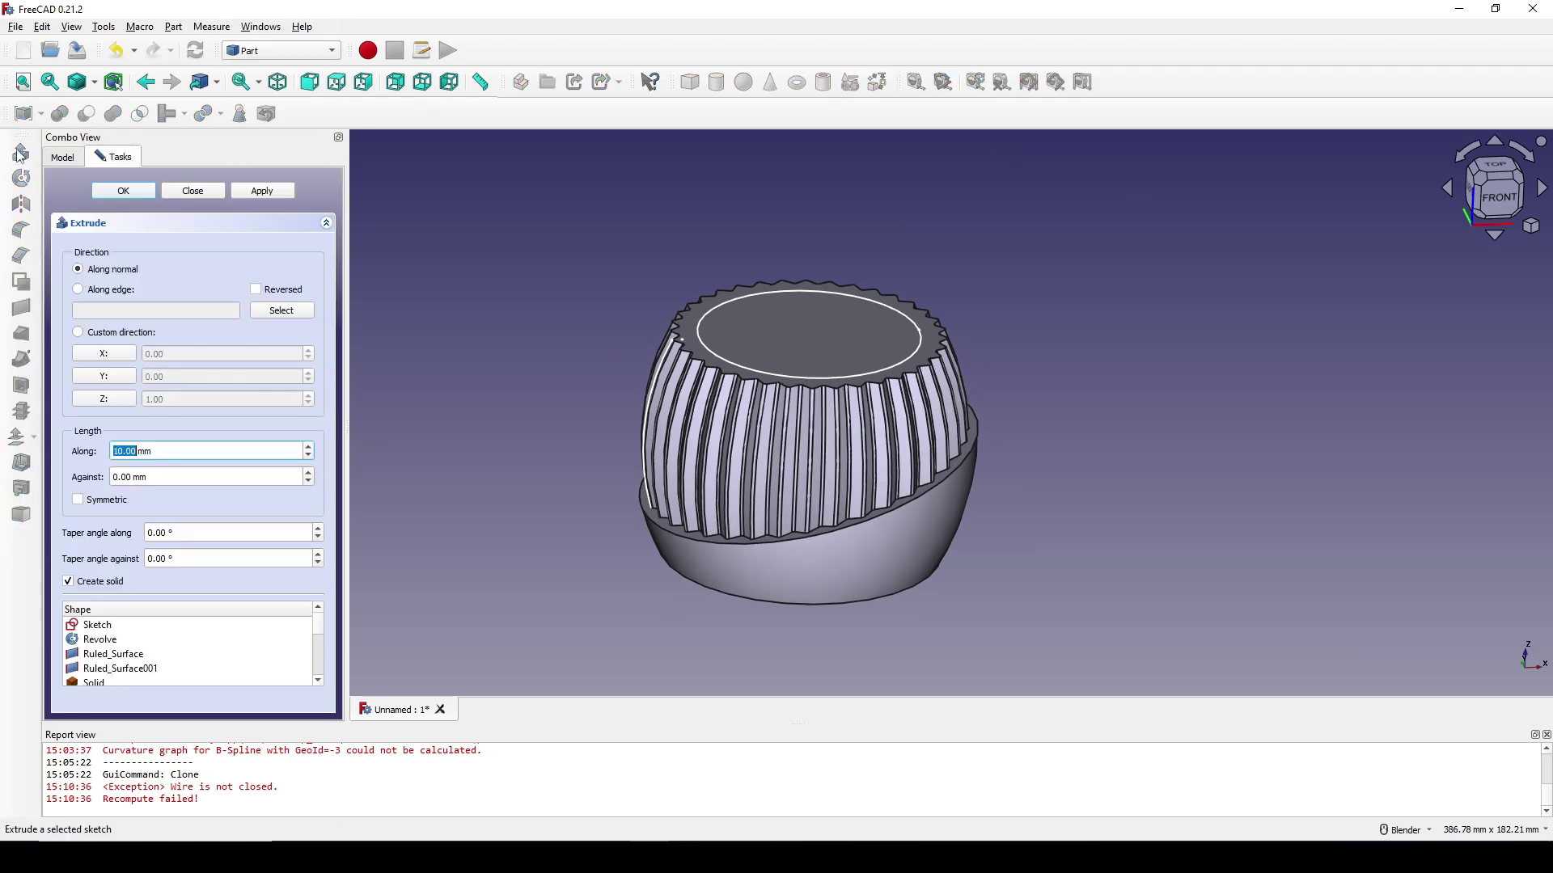
click(78, 332)
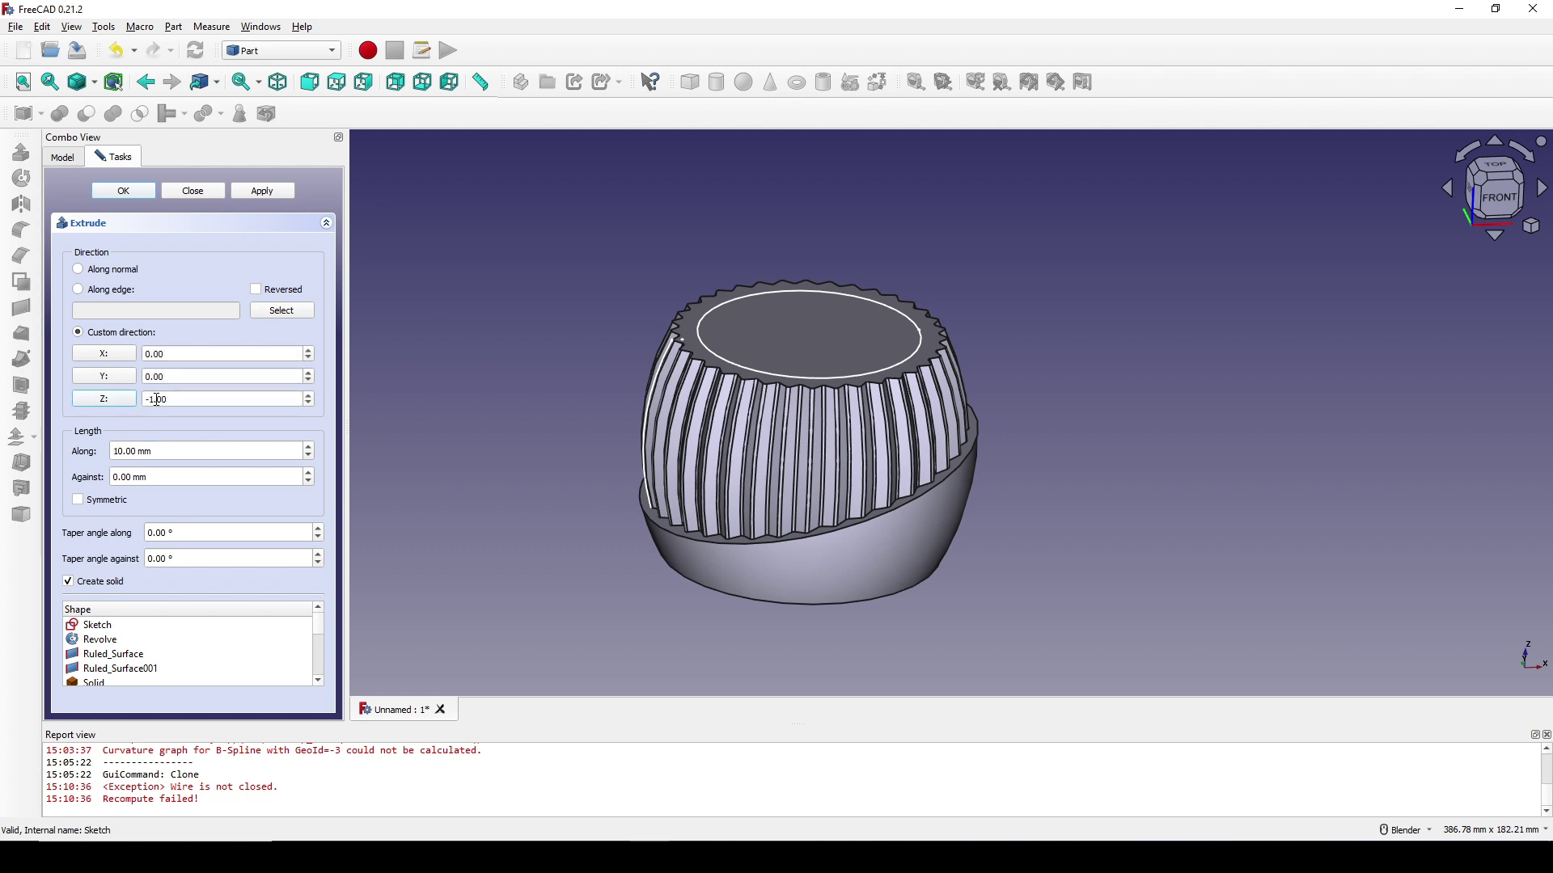
triple_click(180, 398)
text(-1.00)
key(Tab)
text(67)
drag(197, 534, 102, 541)
click(125, 192)
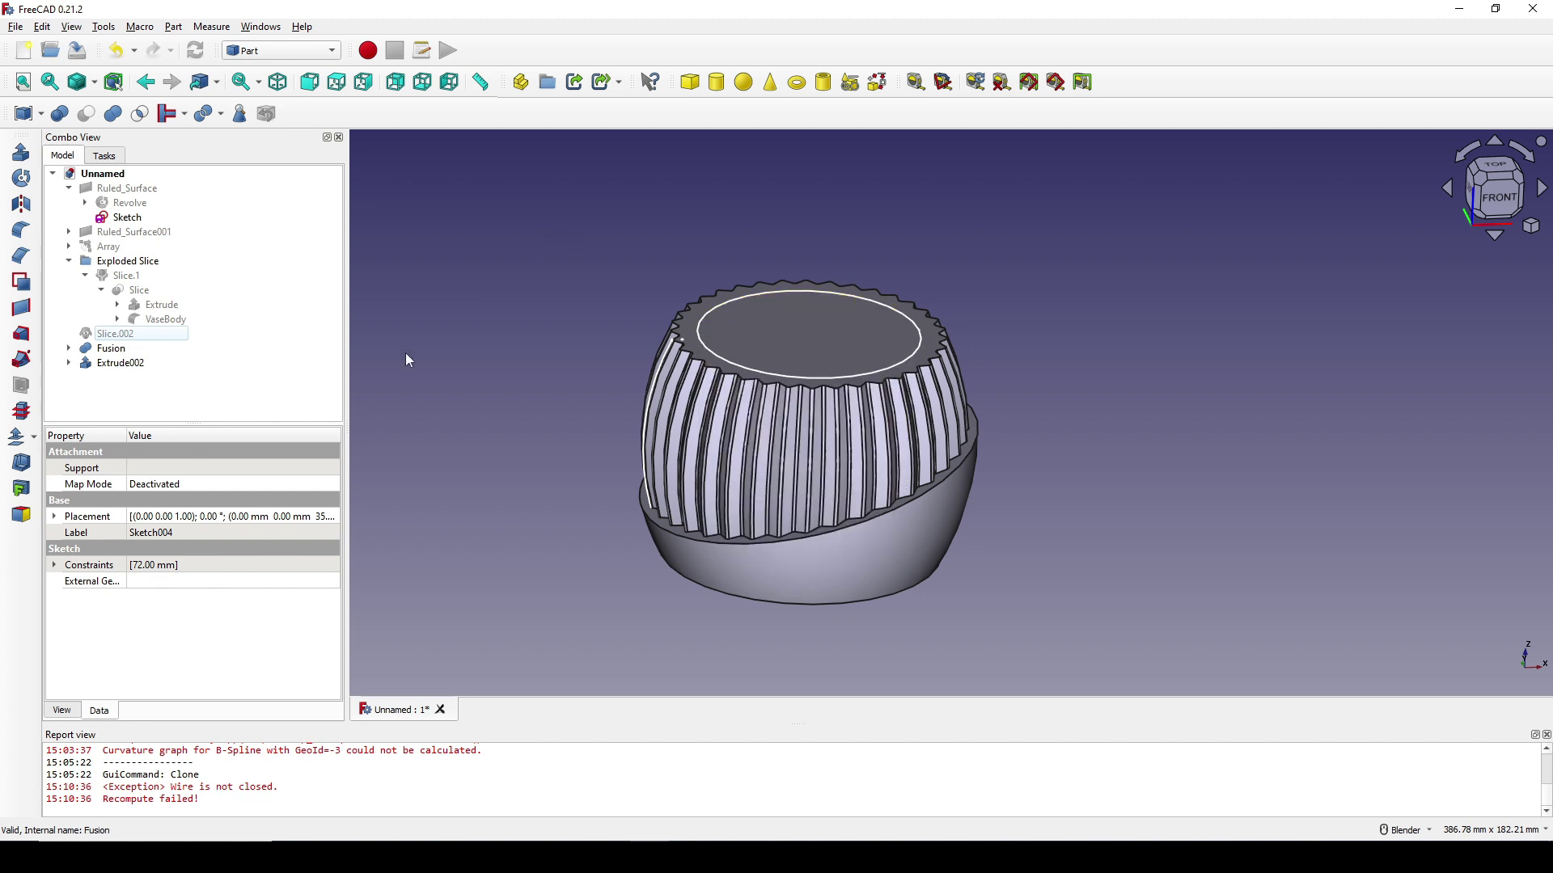
- Cut the extruded cylinder from the fused vase body to hollow it out
click(115, 349)
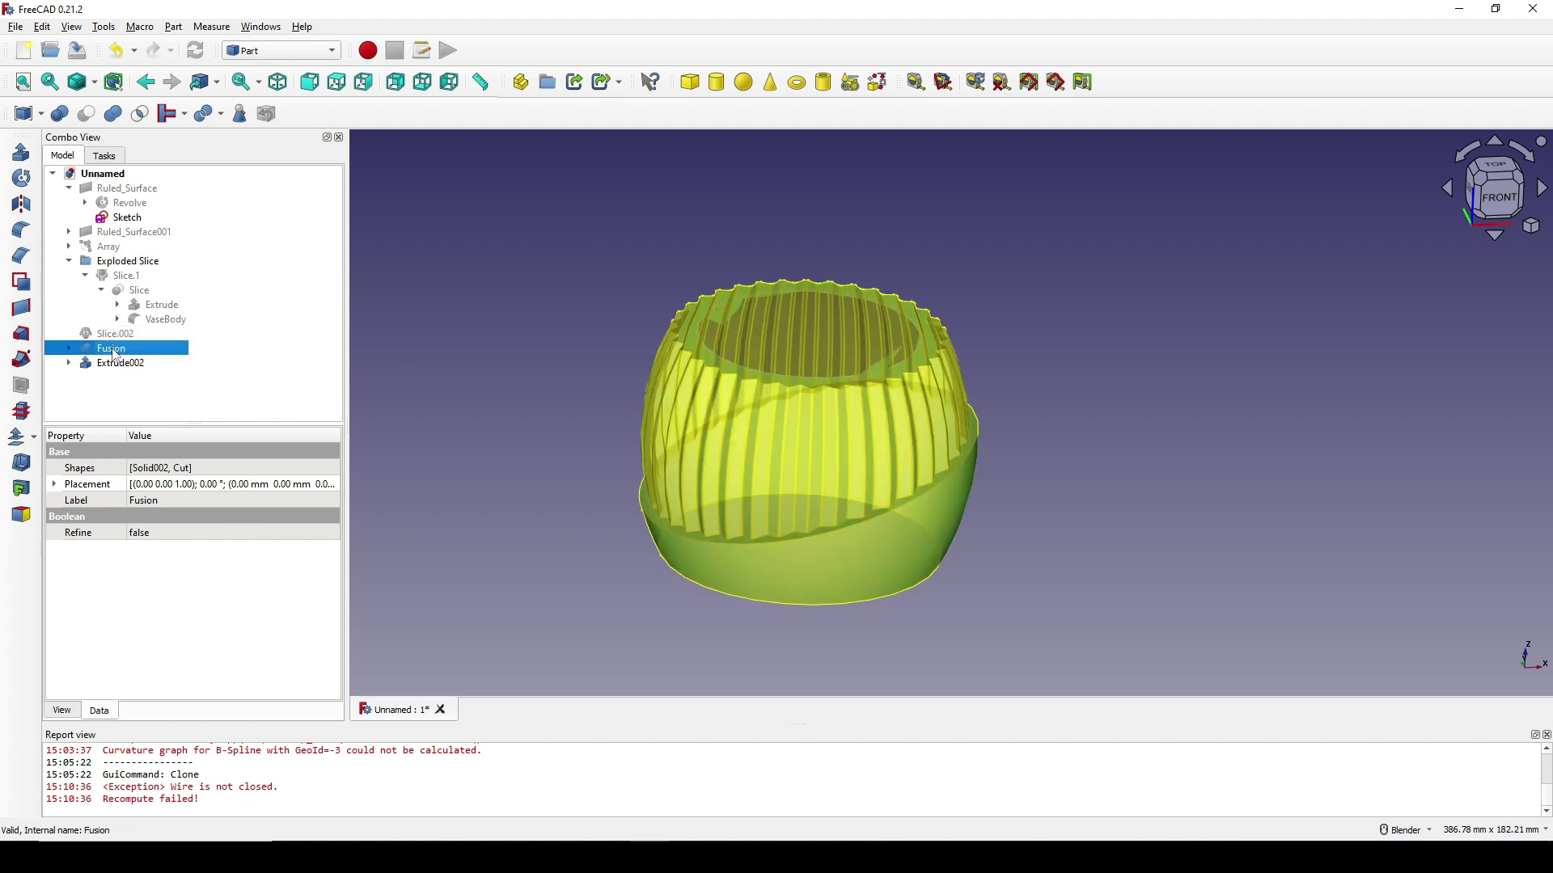
ctrl+click(119, 364)
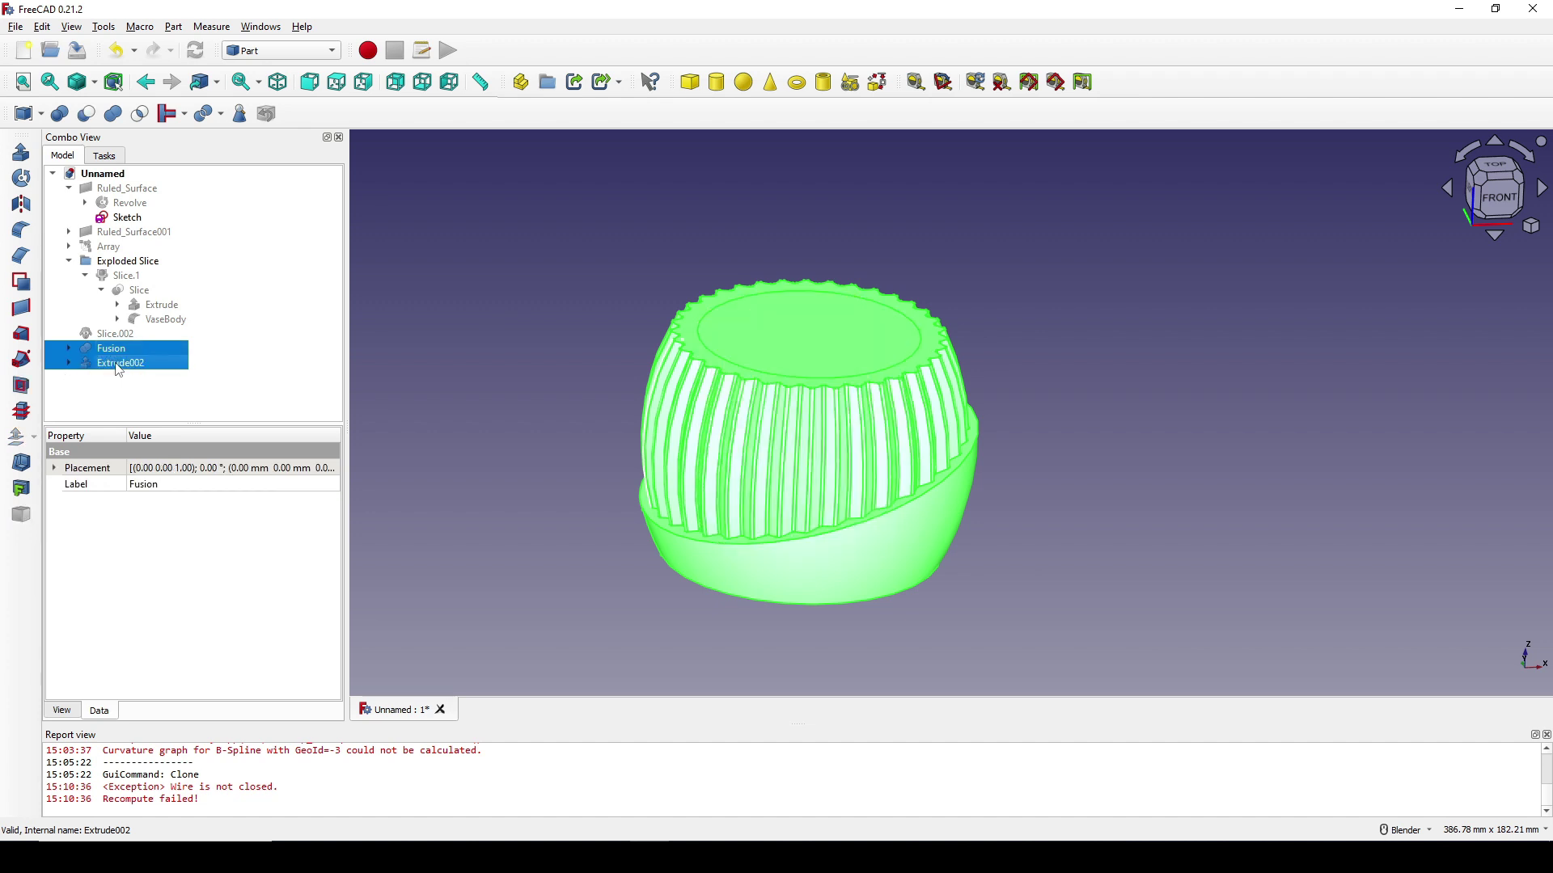
click(87, 115)
- Fillet the inner edge of the vase's top opening with a 3 mm radius
scroll(948, 310, up, 5)
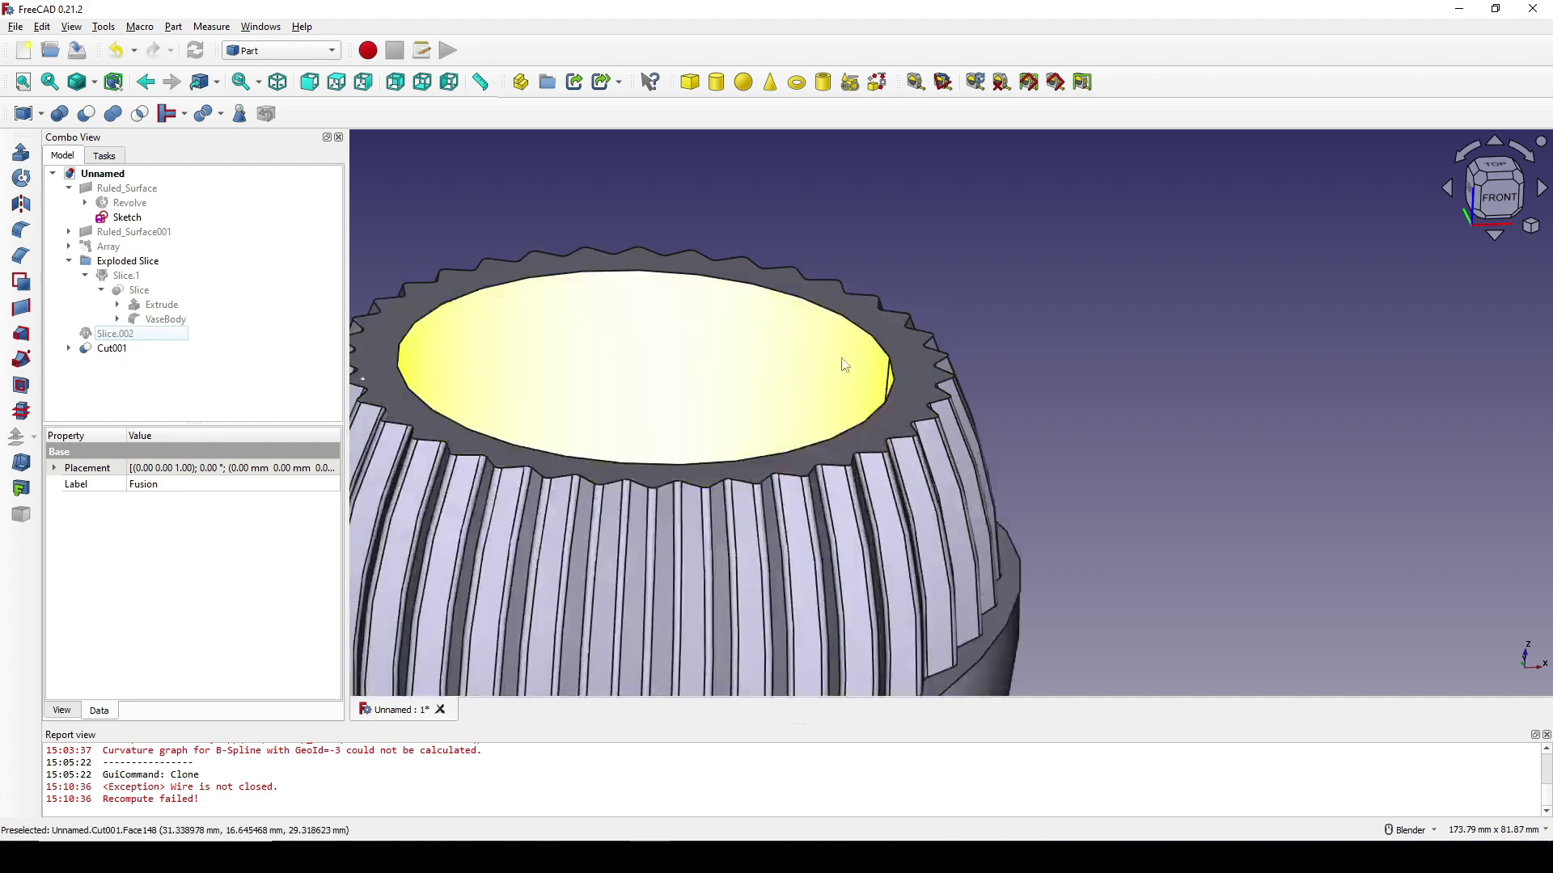
middle_drag(839, 357, 508, 402)
click(957, 391)
scroll(835, 510, down, 3)
scroll(870, 411, up, 2)
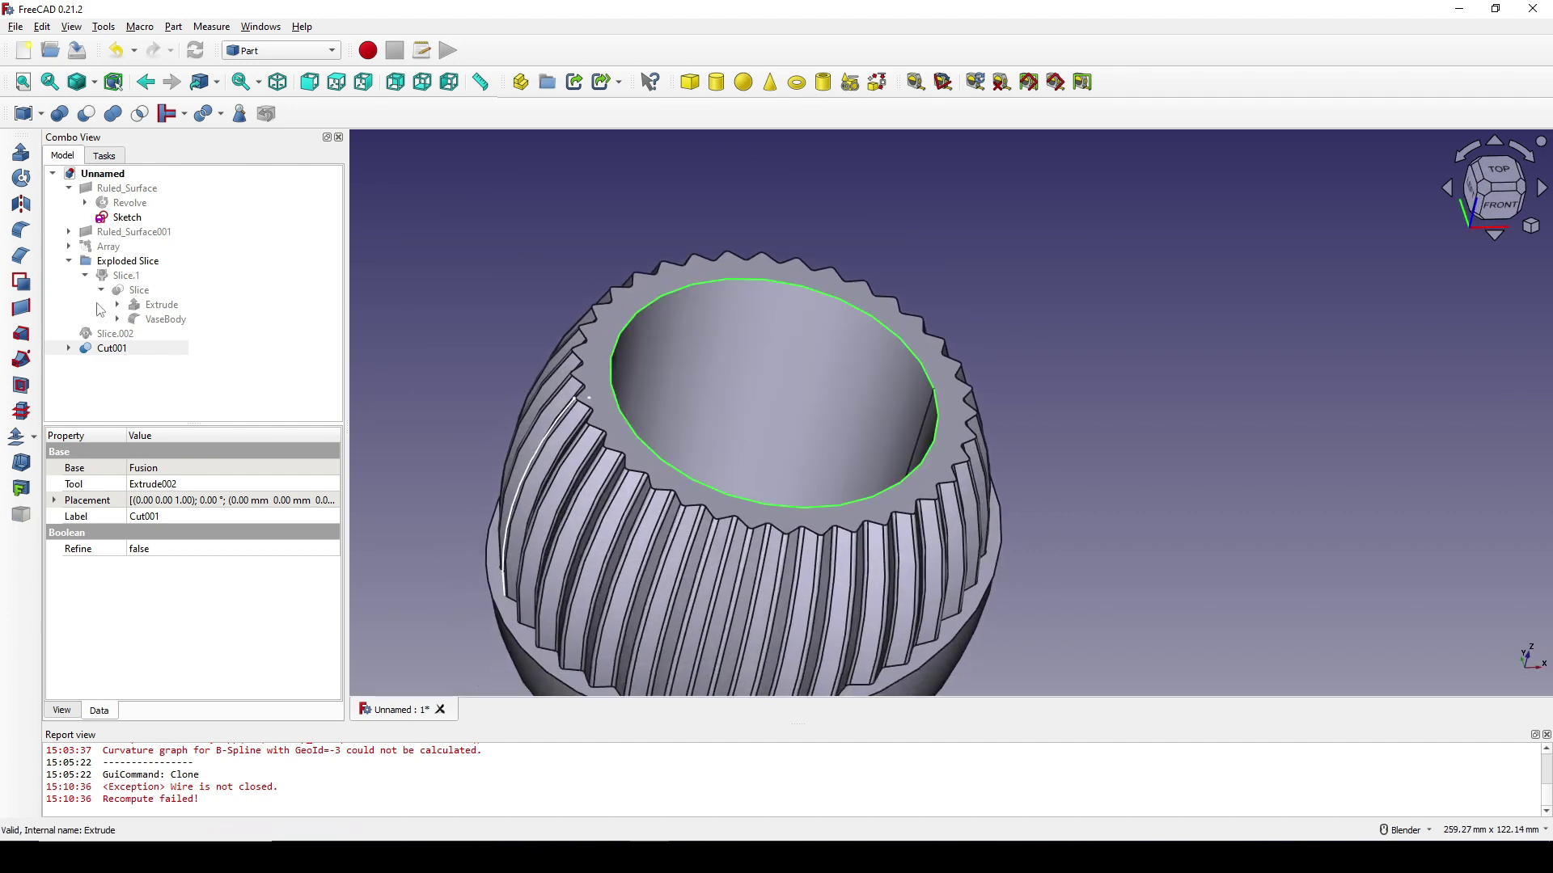
click(21, 230)
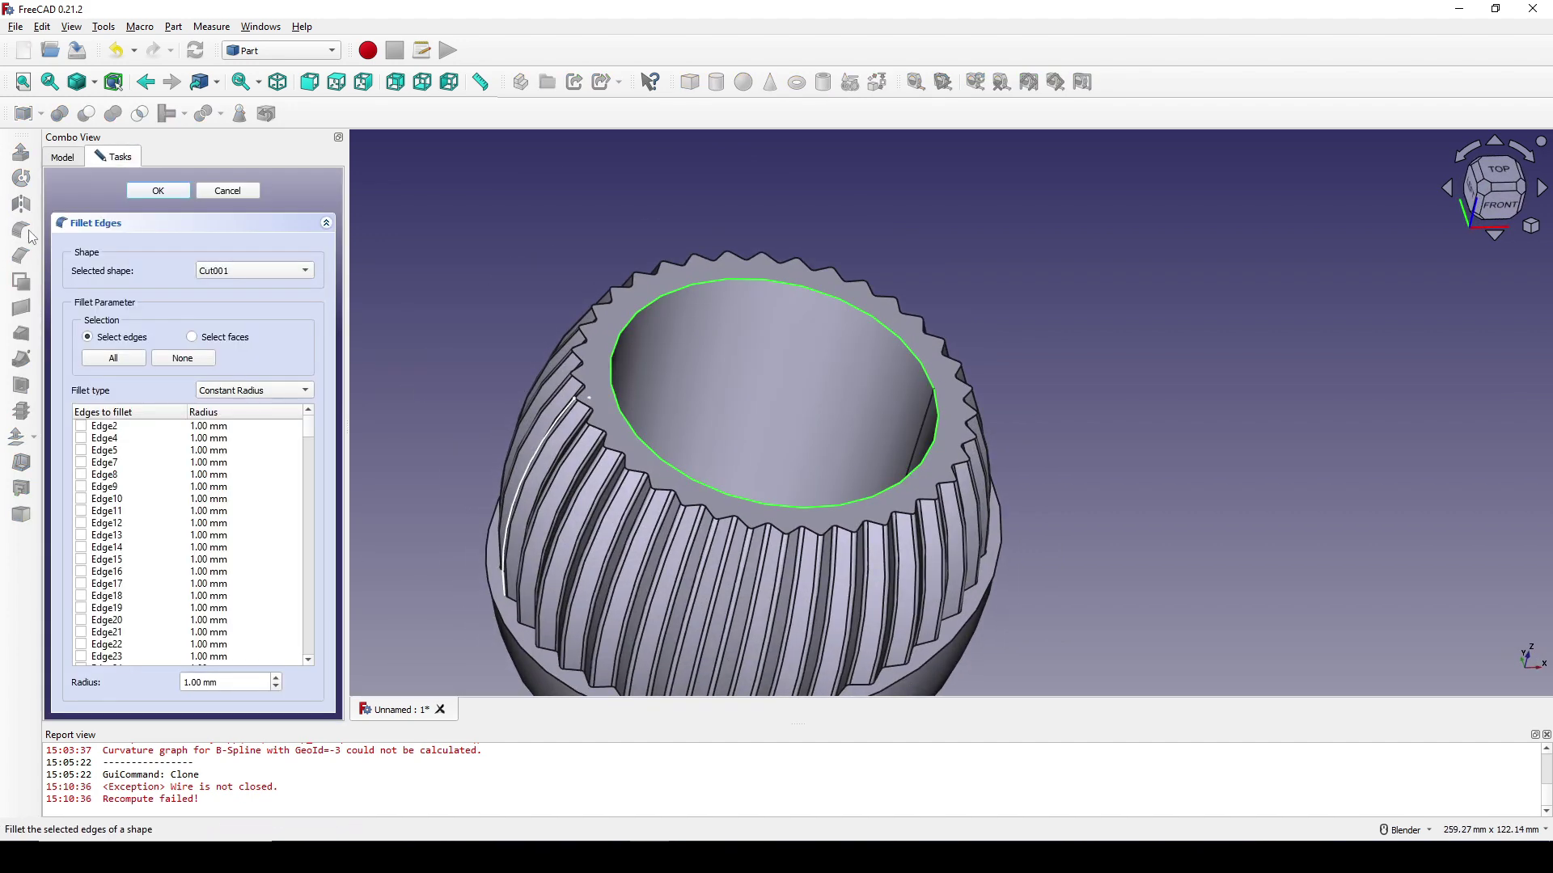
click(232, 684)
text(3)
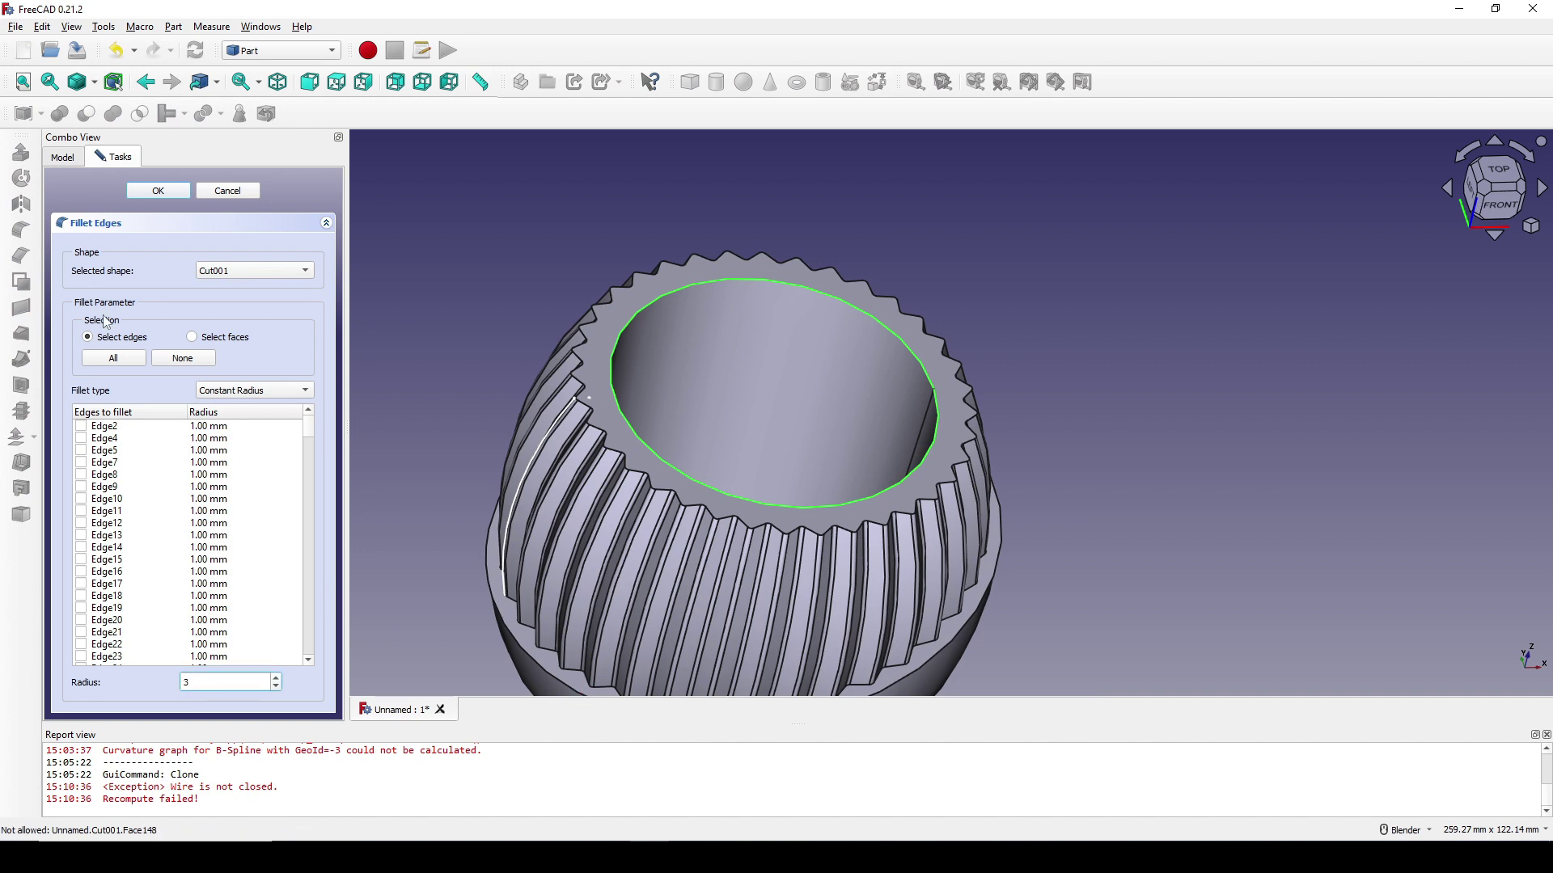
click(157, 192)
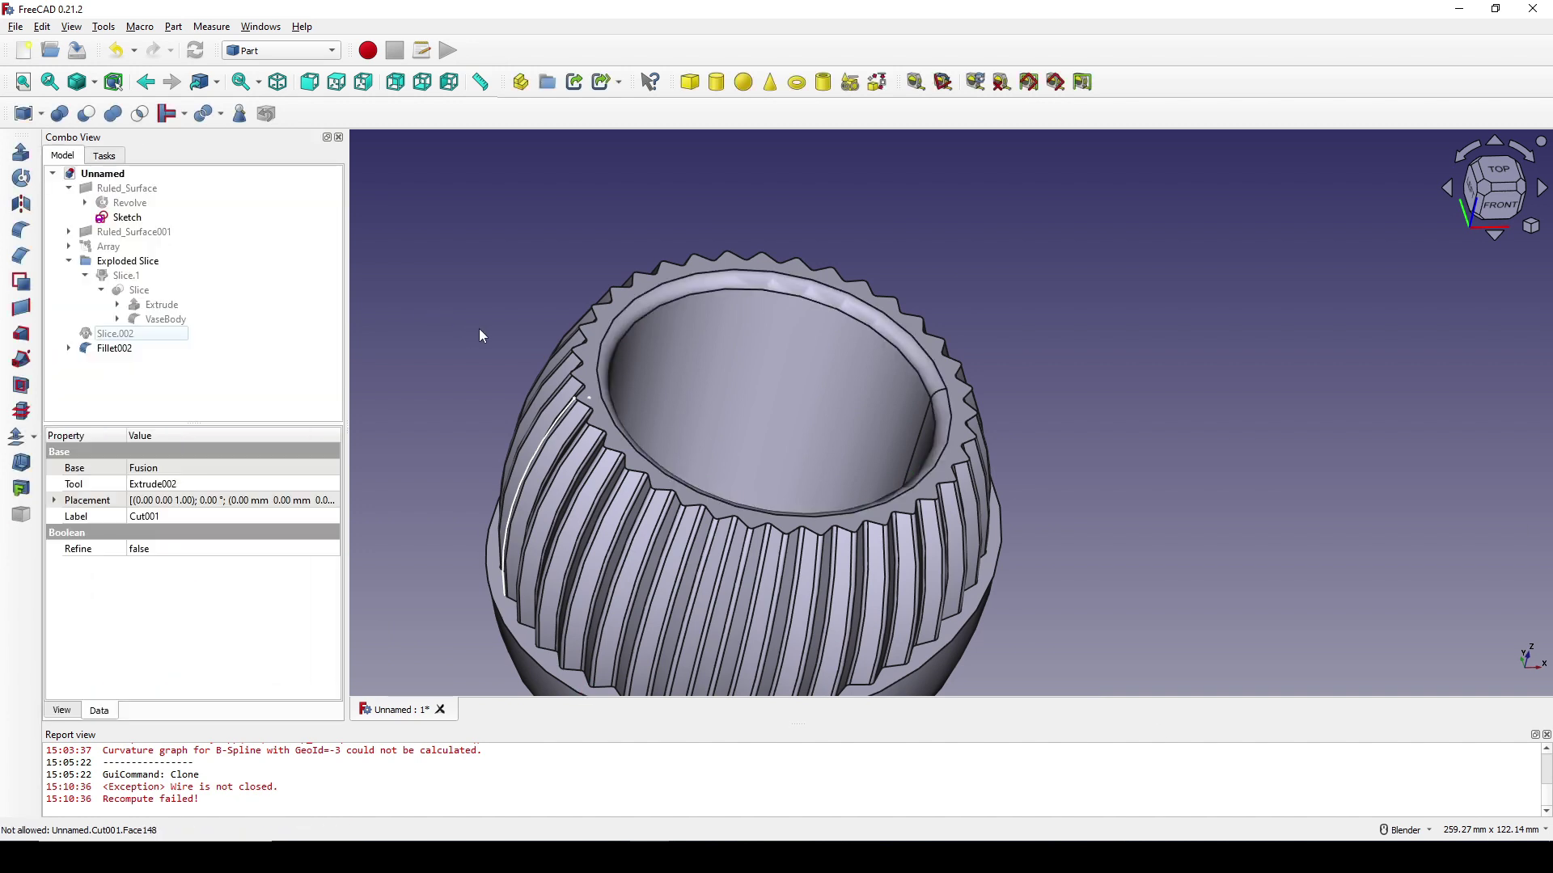
- Fillet the slanted upper edge and the bottom edge of the vase's smooth base with a constant radius
middle_drag(959, 433, 879, 536)
click(896, 478)
middle_drag(884, 405, 910, 470)
click(21, 229)
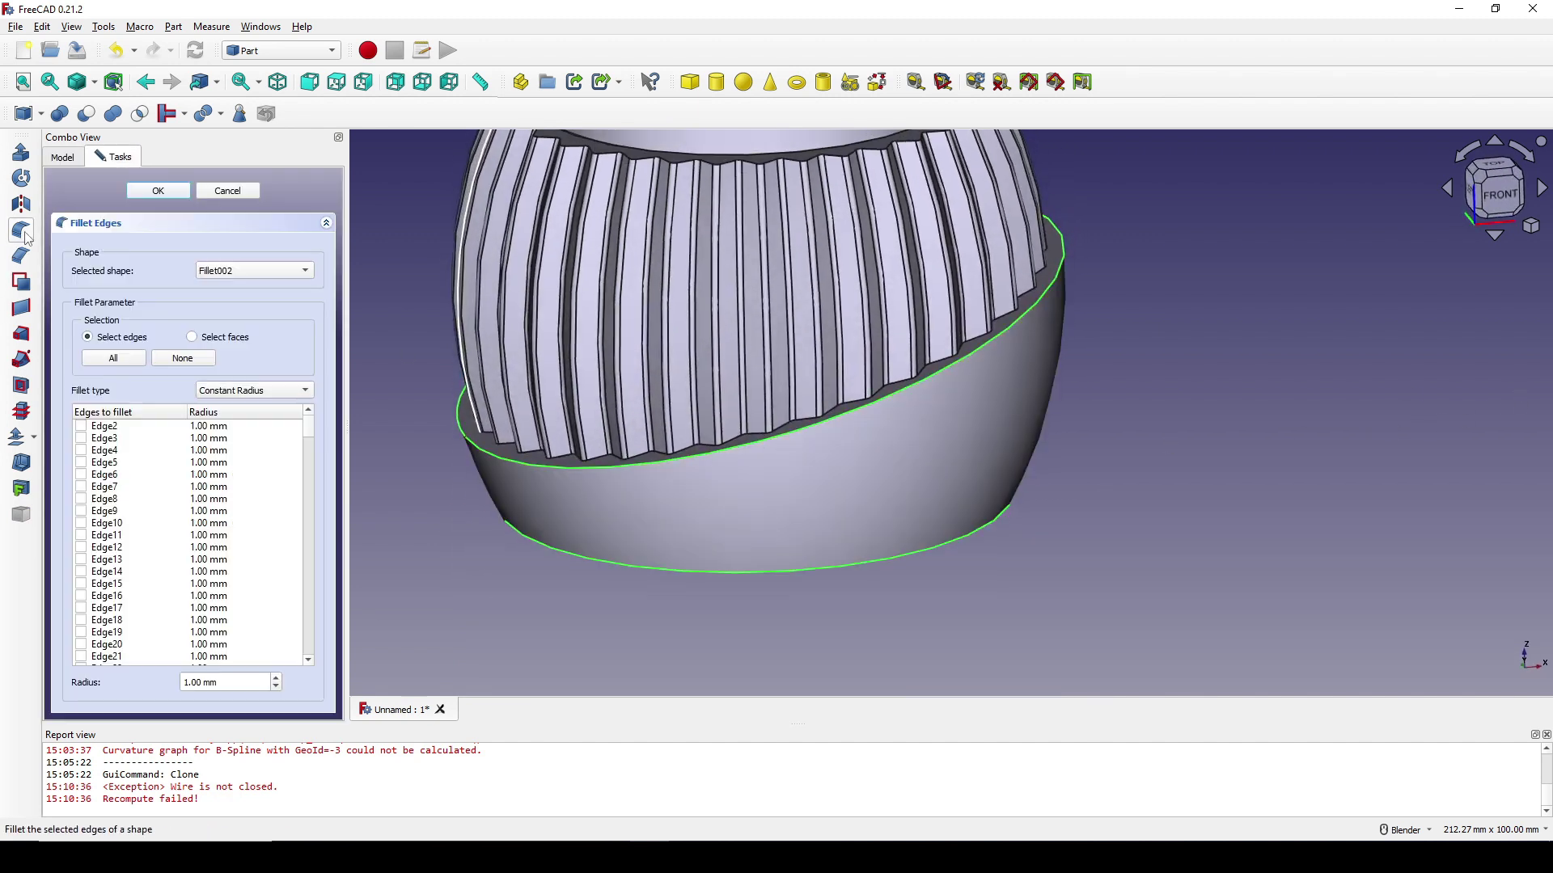
drag(230, 686, 97, 693)
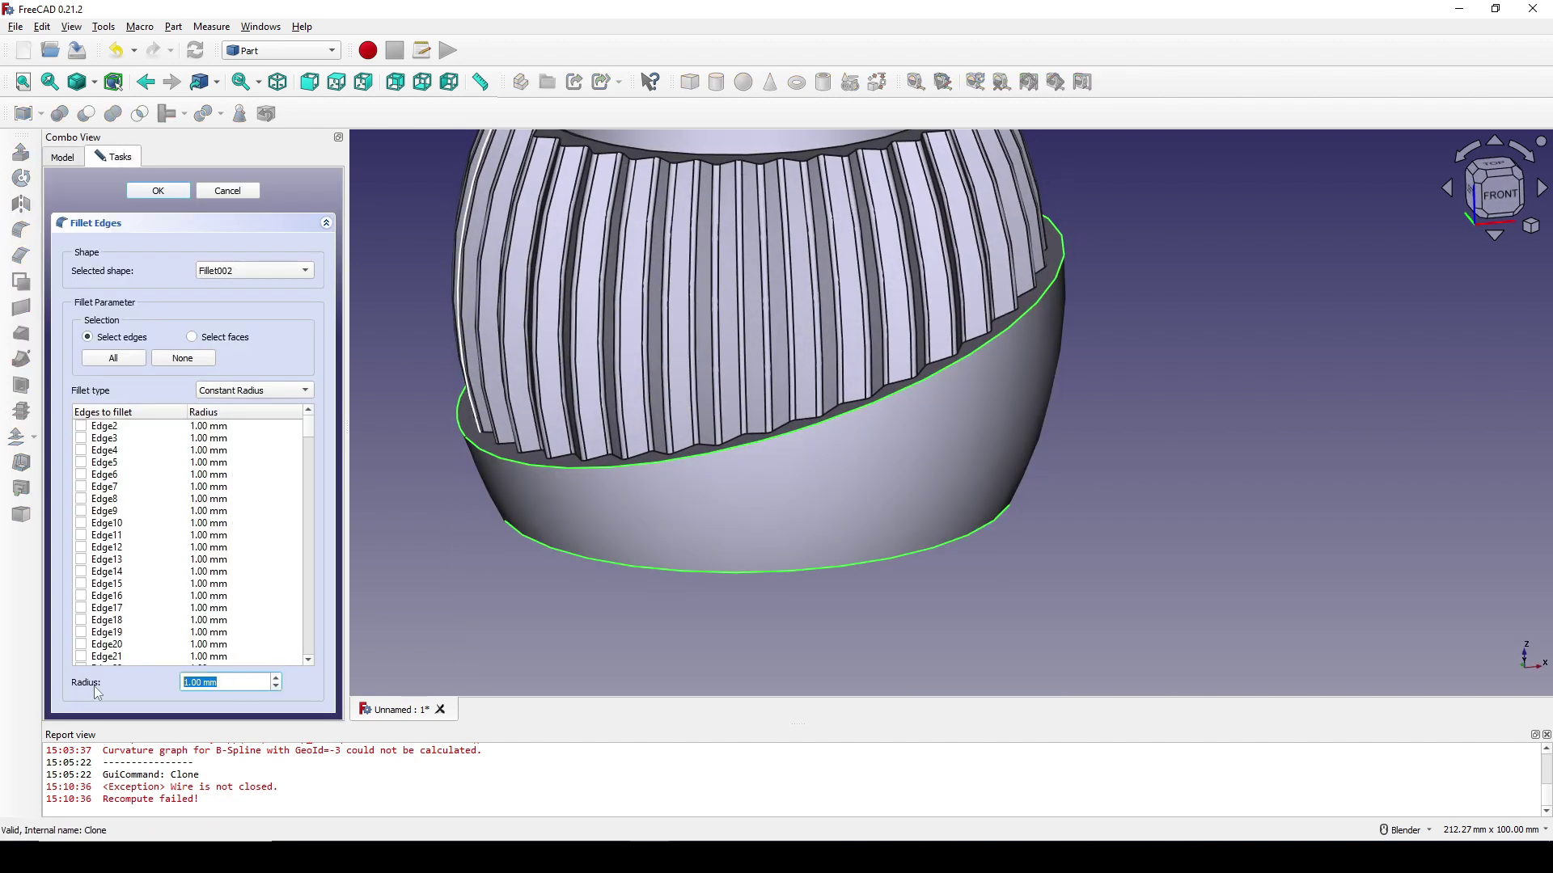
click(145, 193)
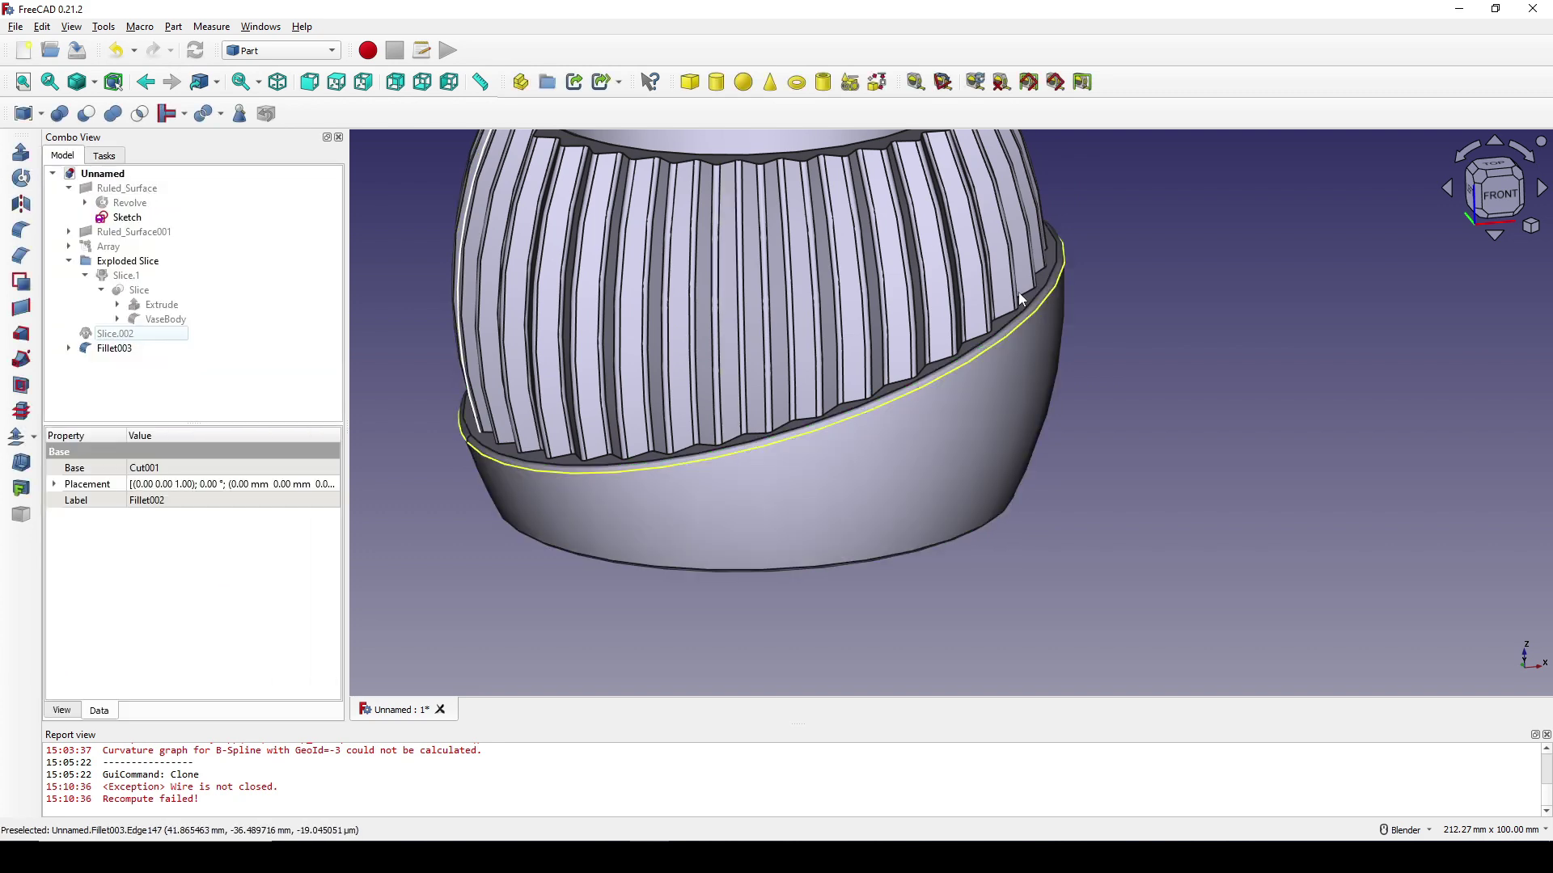
- Set the display deviation of the finished filleted vase to 0.01 and deselect it
scroll(1019, 299, down, 5)
middle_drag(1019, 299, 866, 420)
click(114, 349)
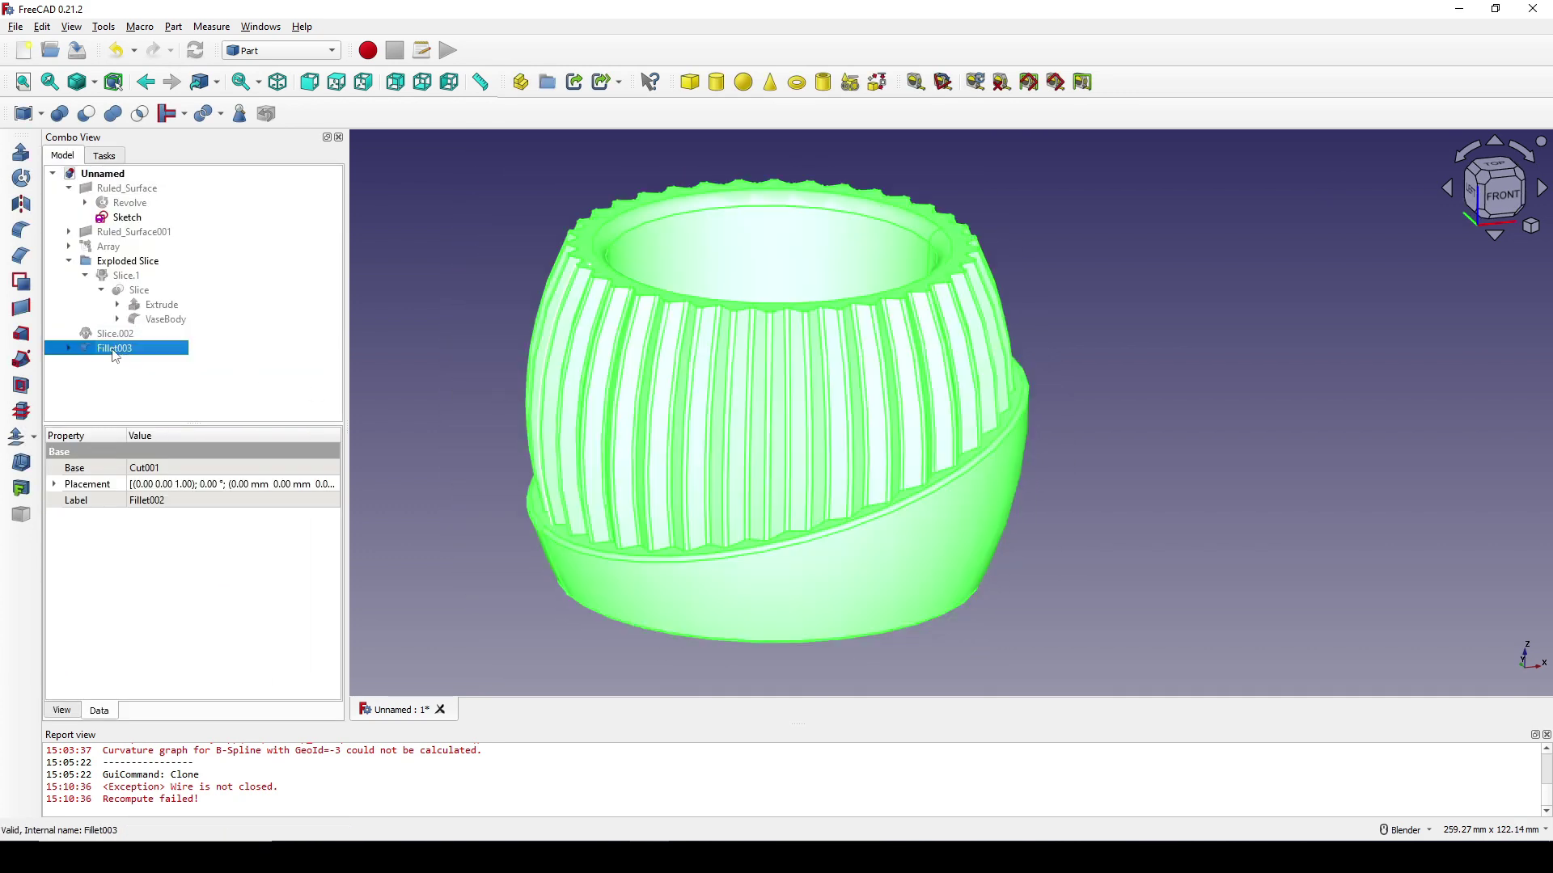
click(62, 711)
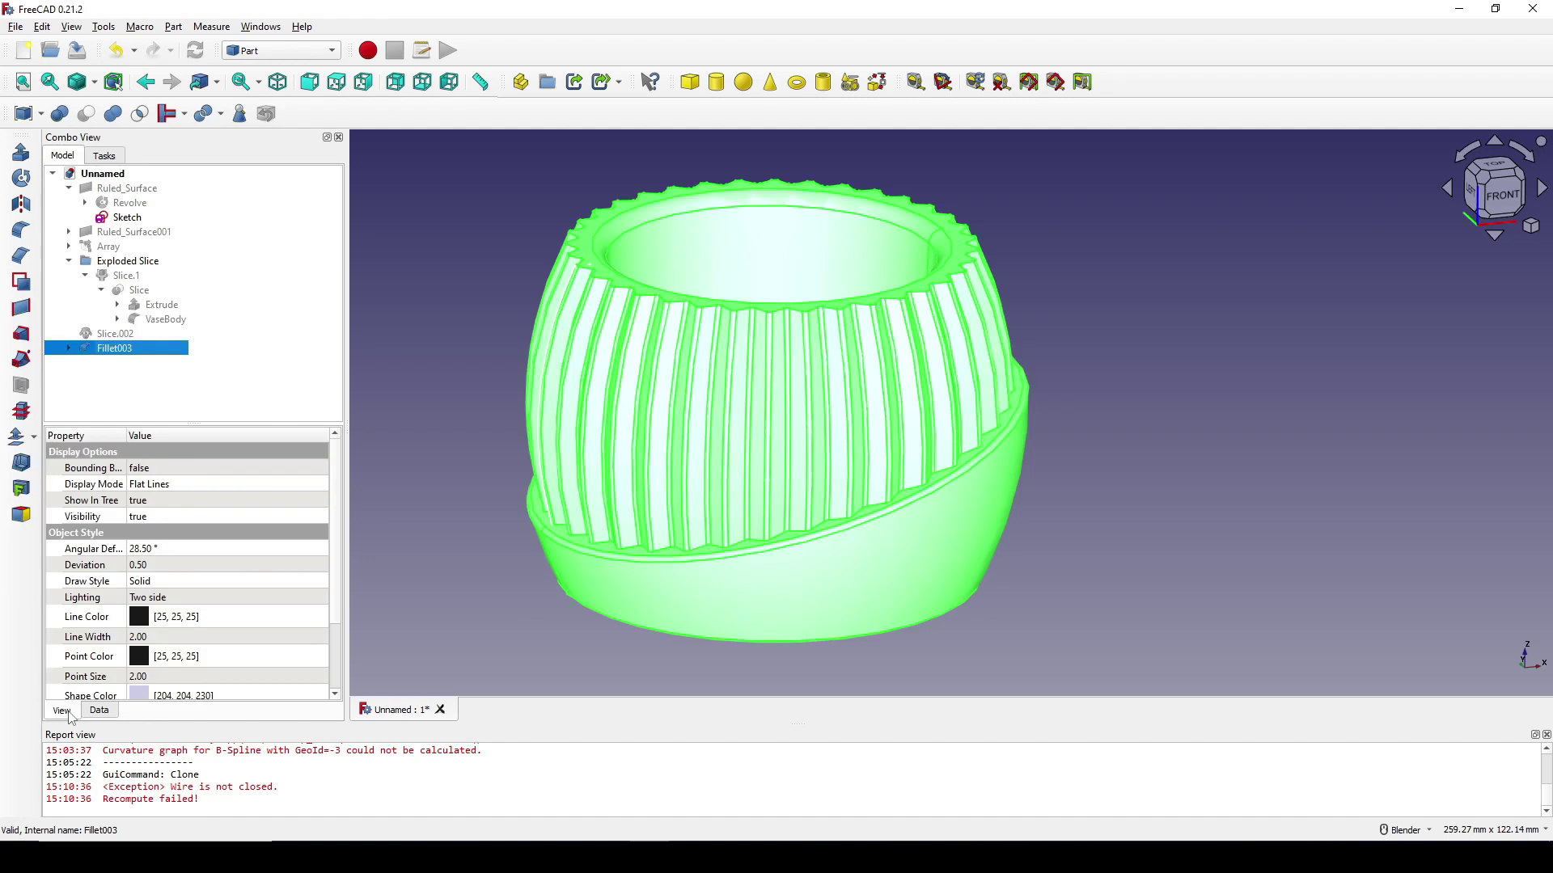
click(159, 567)
text(.0)
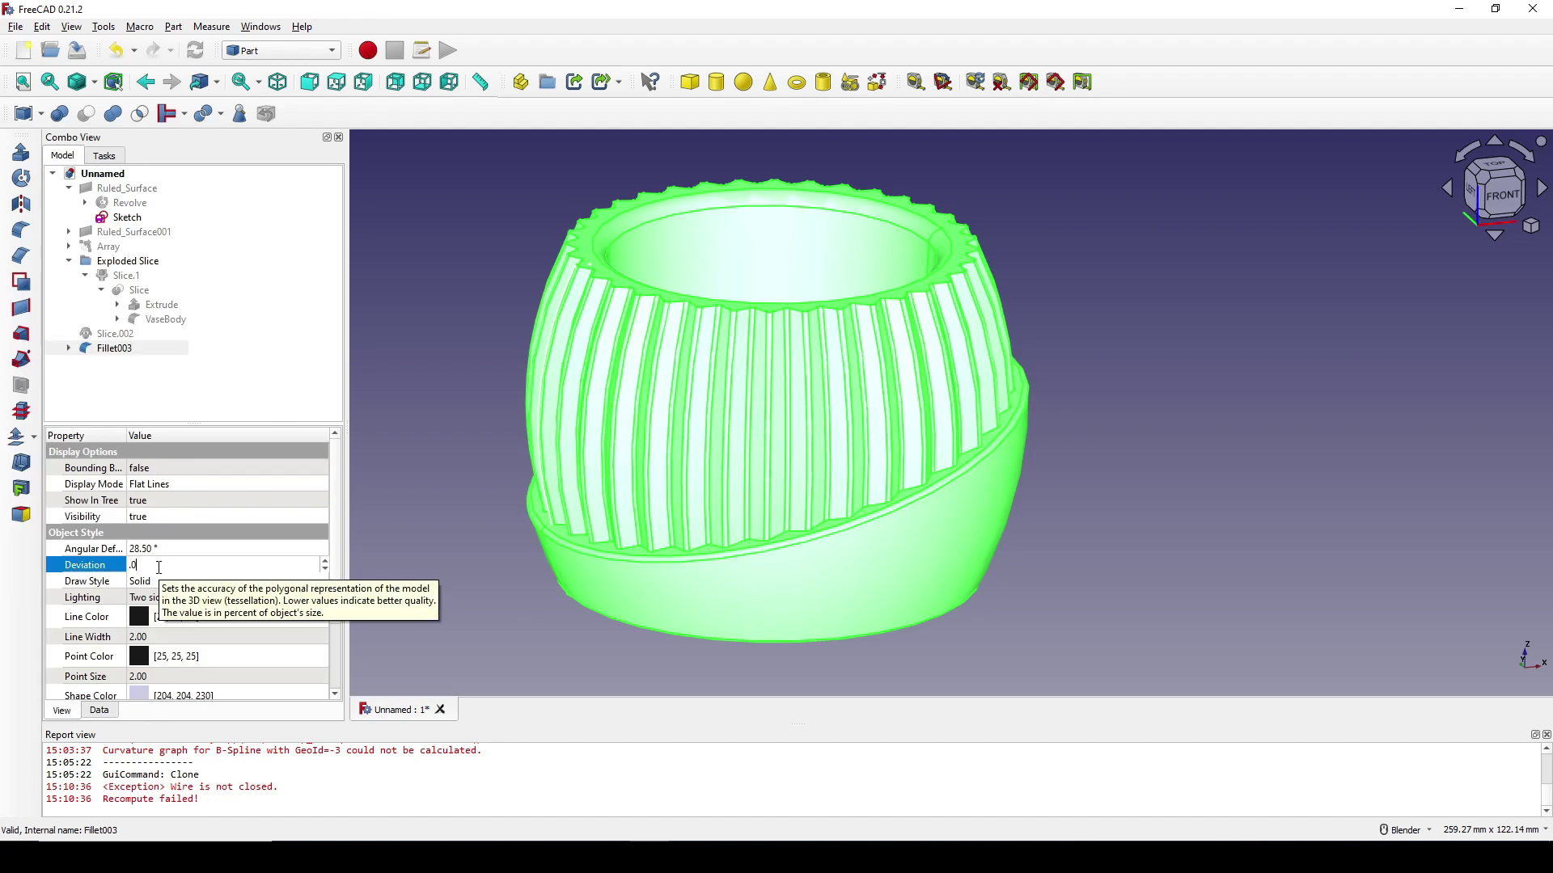
text(1)
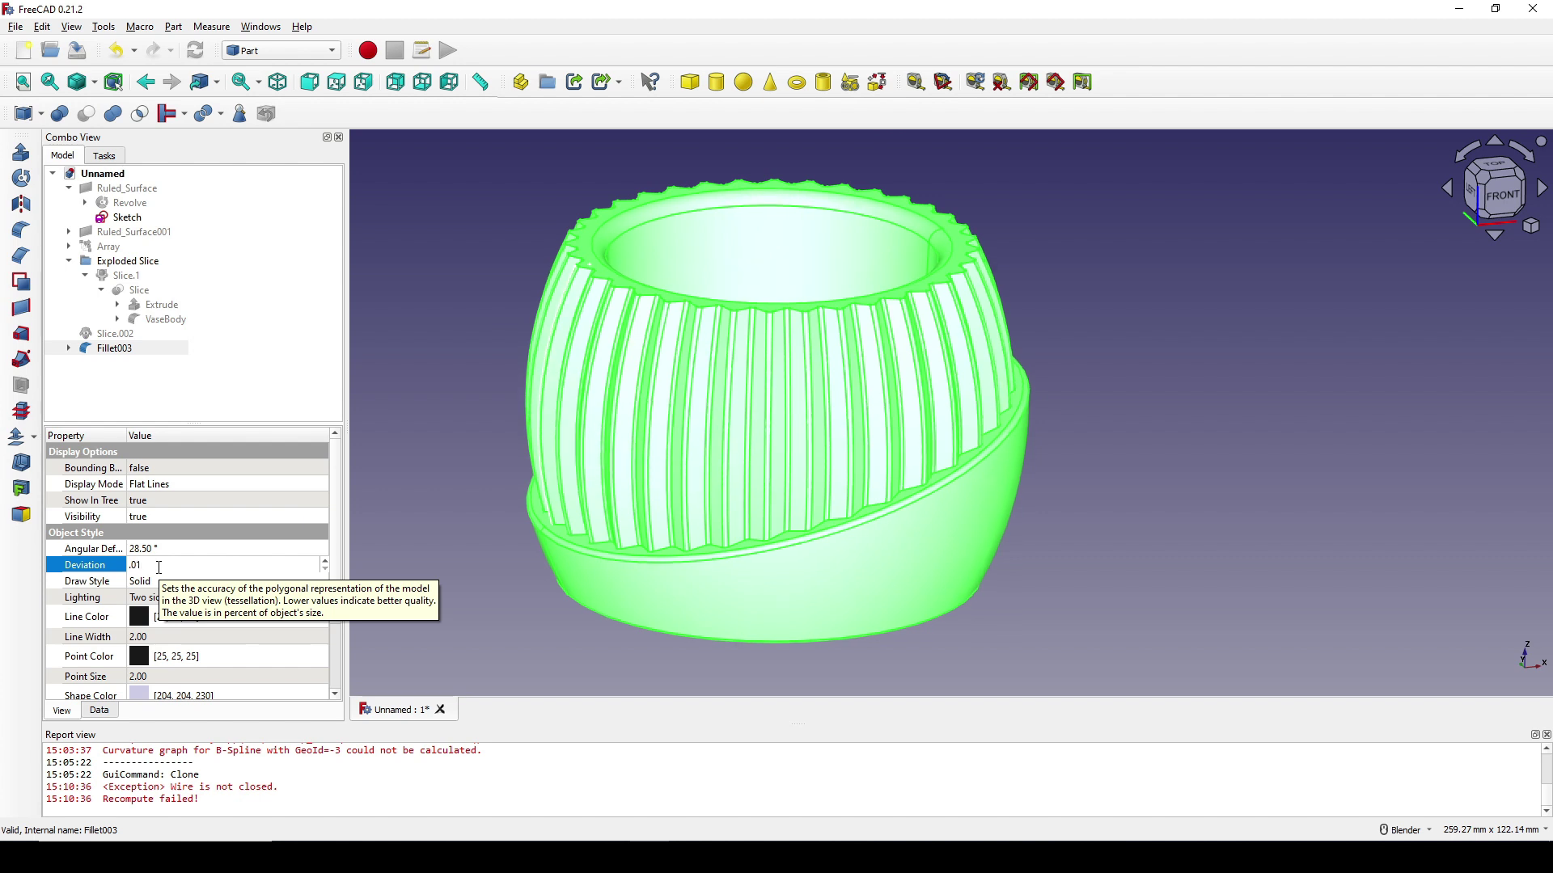
key(Return)
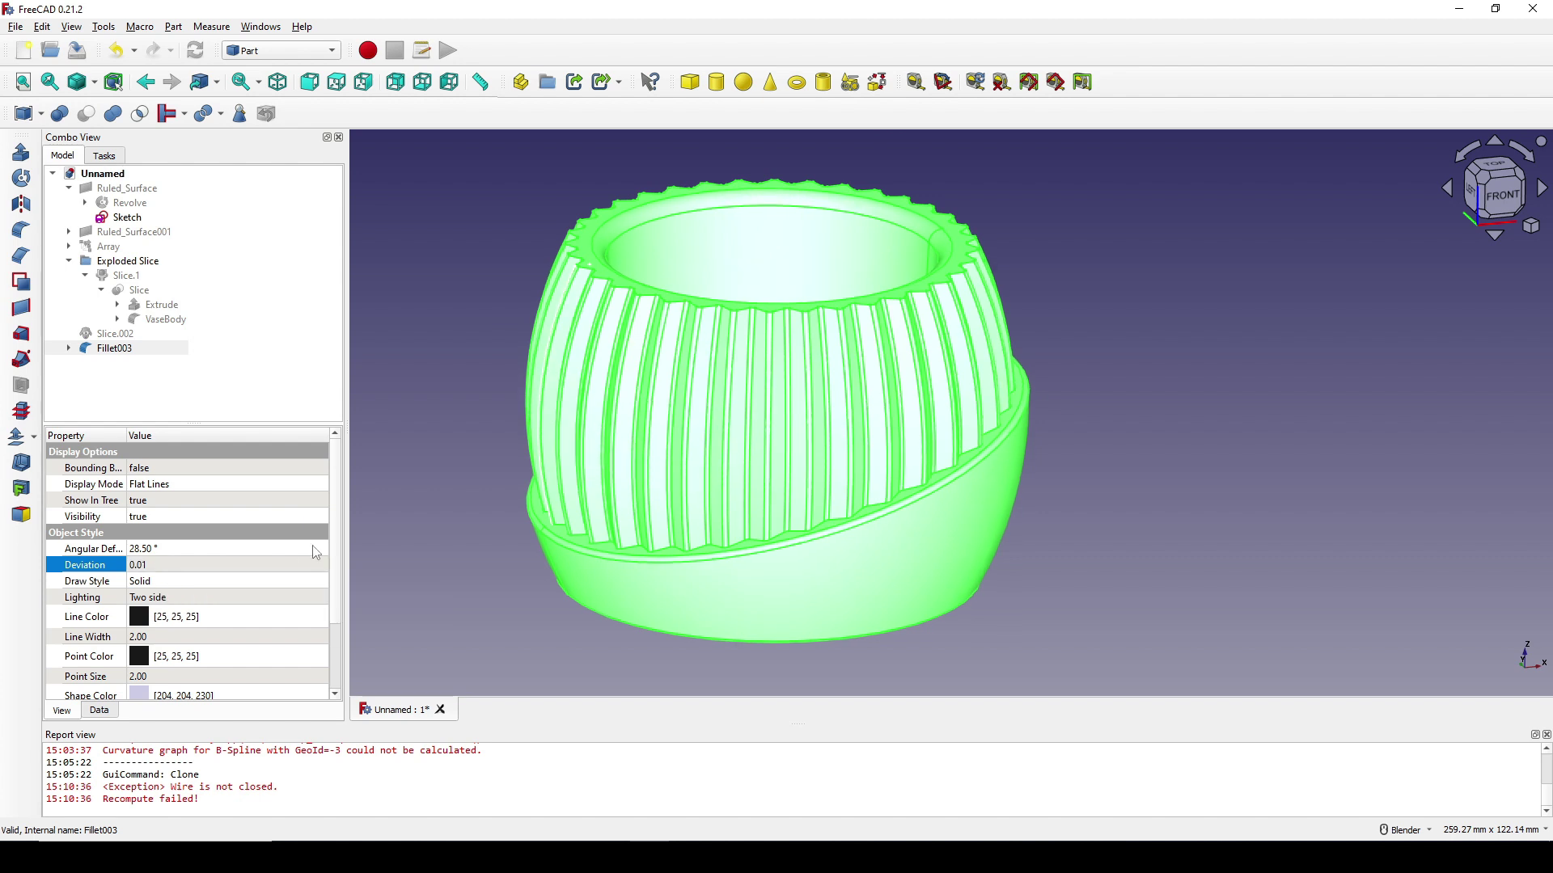
click(1074, 332)
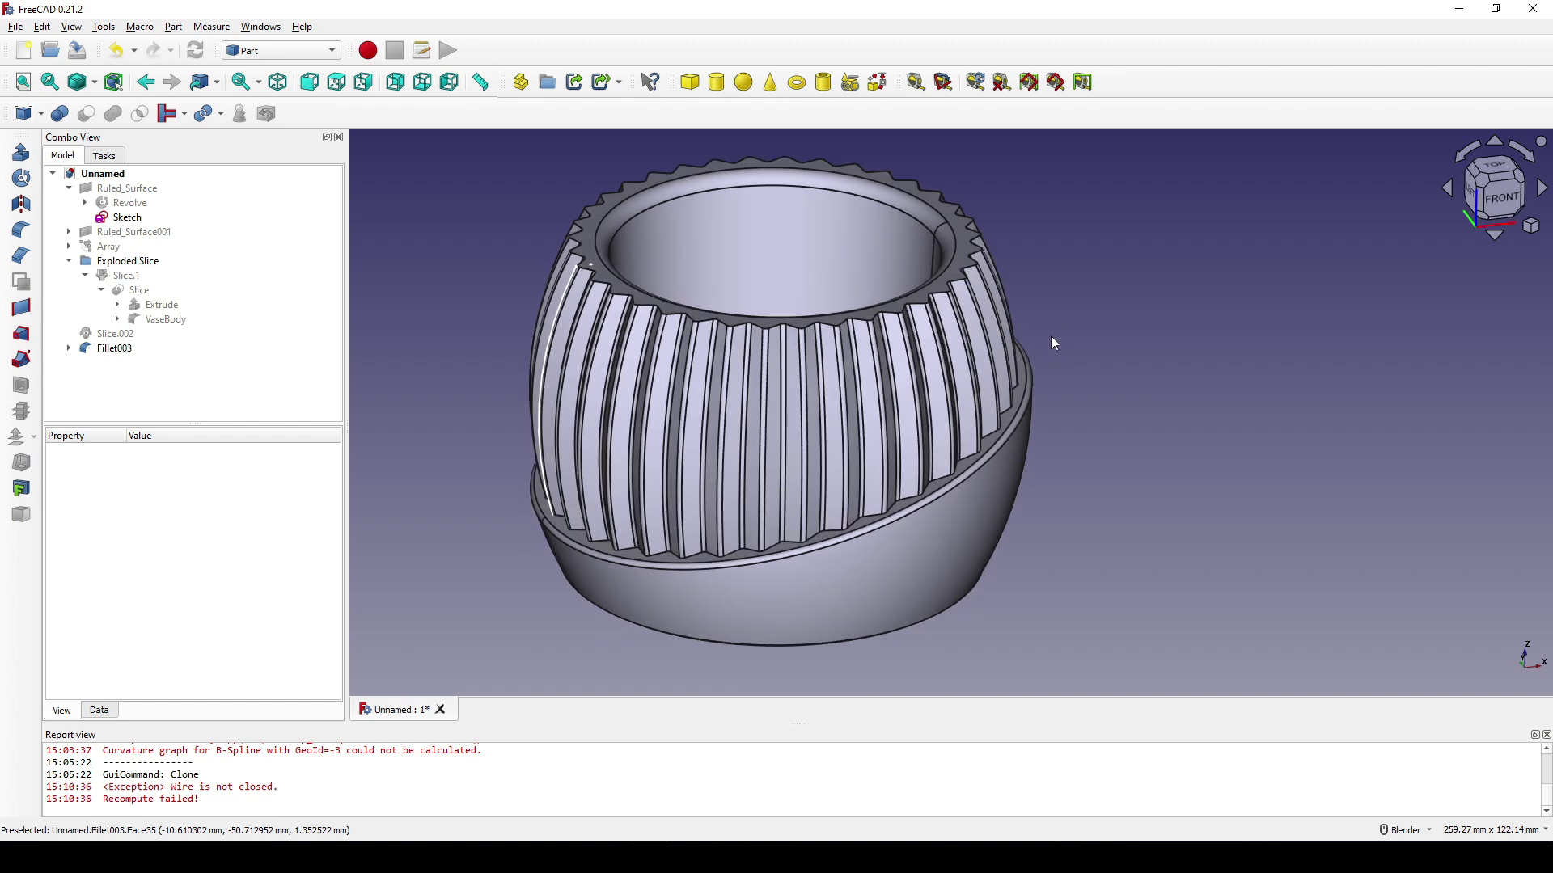